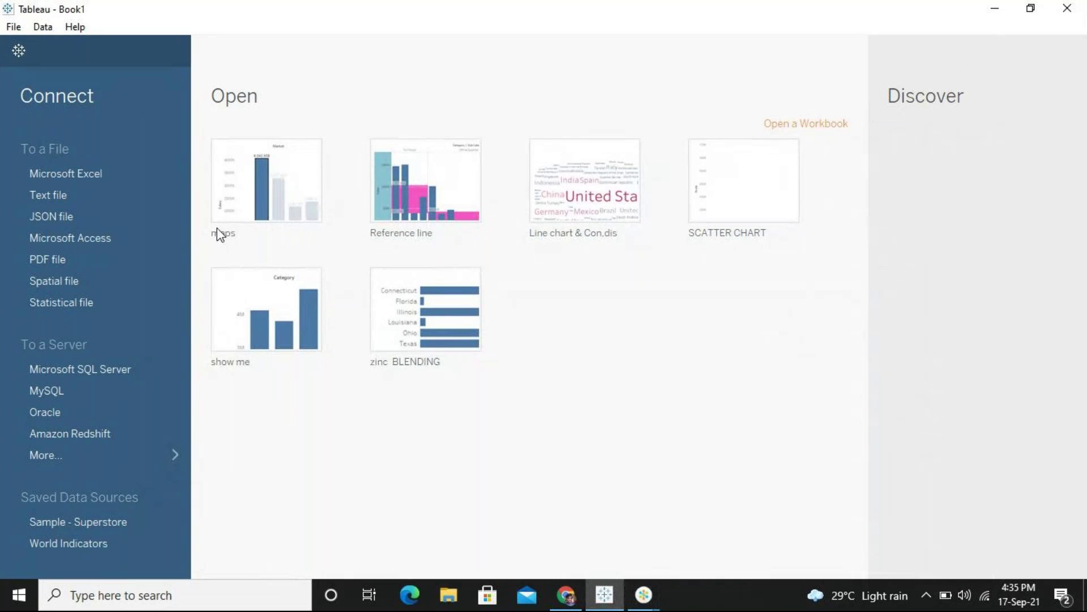
Connect to the global_superstore_2016 Excel workbook as the data source.
left_click(117, 170)
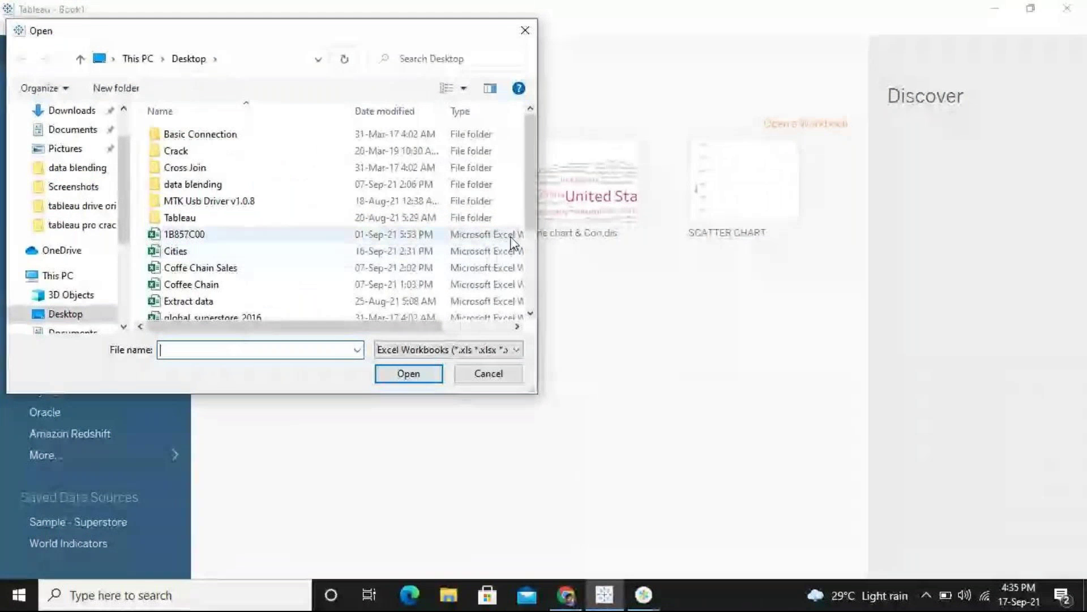
left_click_drag(528, 212, 530, 256)
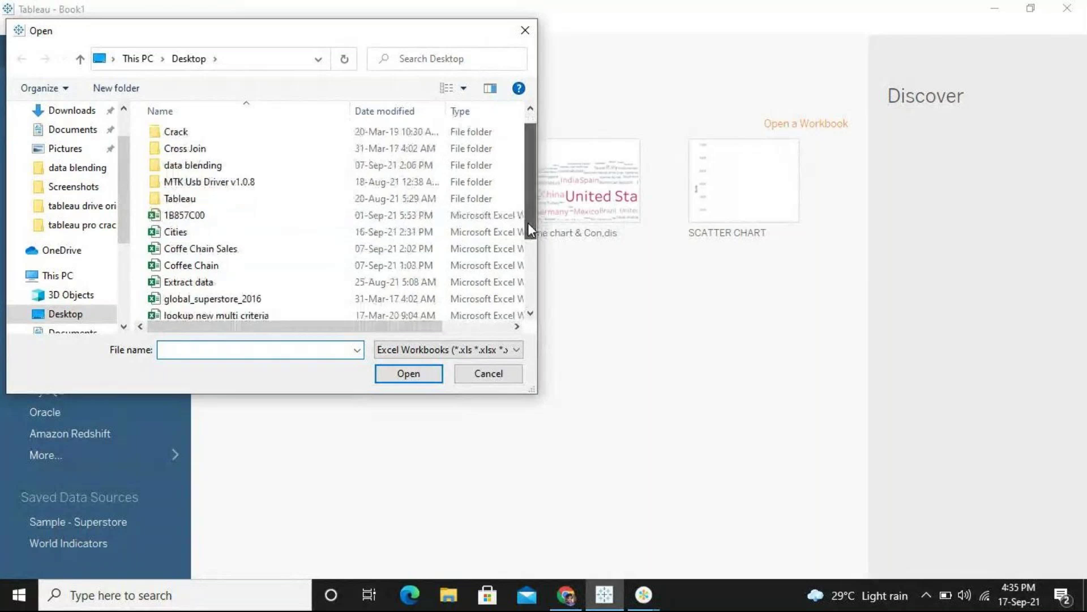
left_click(482, 243)
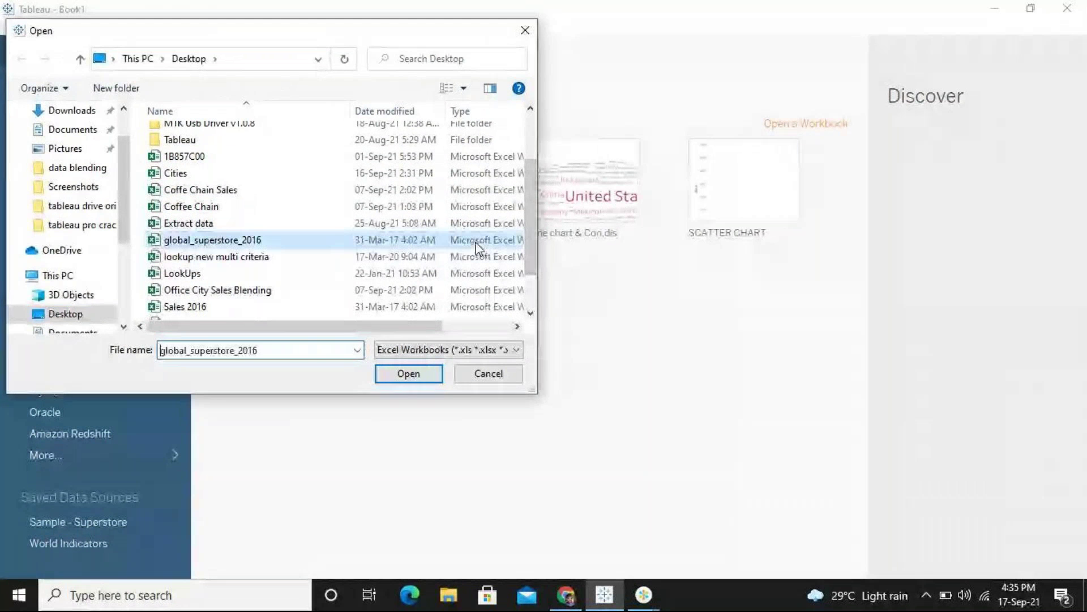
left_click(431, 378)
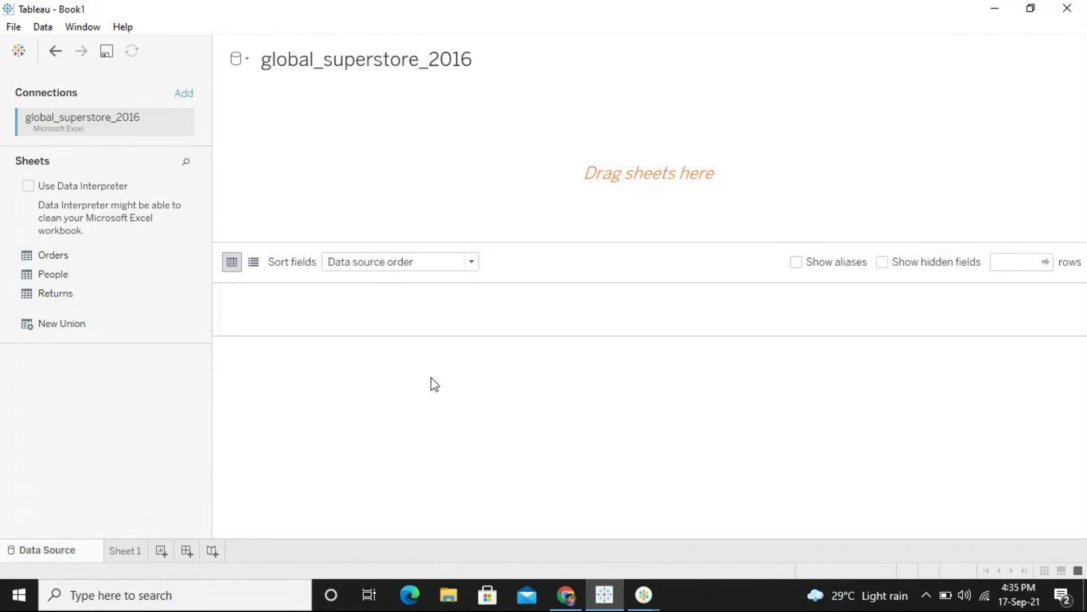
Add the Orders table to the canvas and go to the empty Sheet 1 worksheet.
double_click(101, 257)
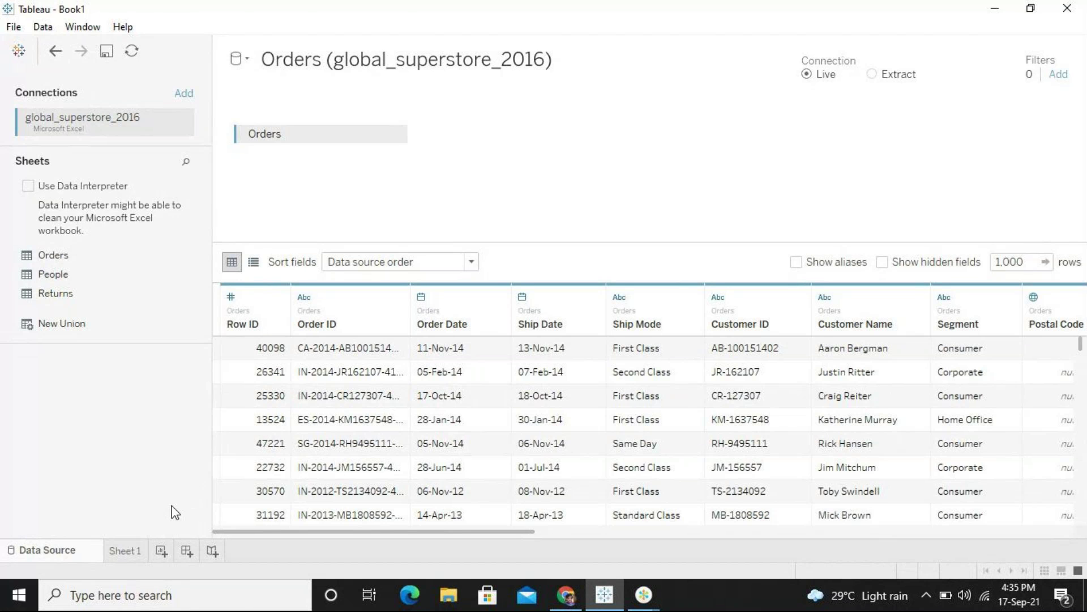
left_click(126, 551)
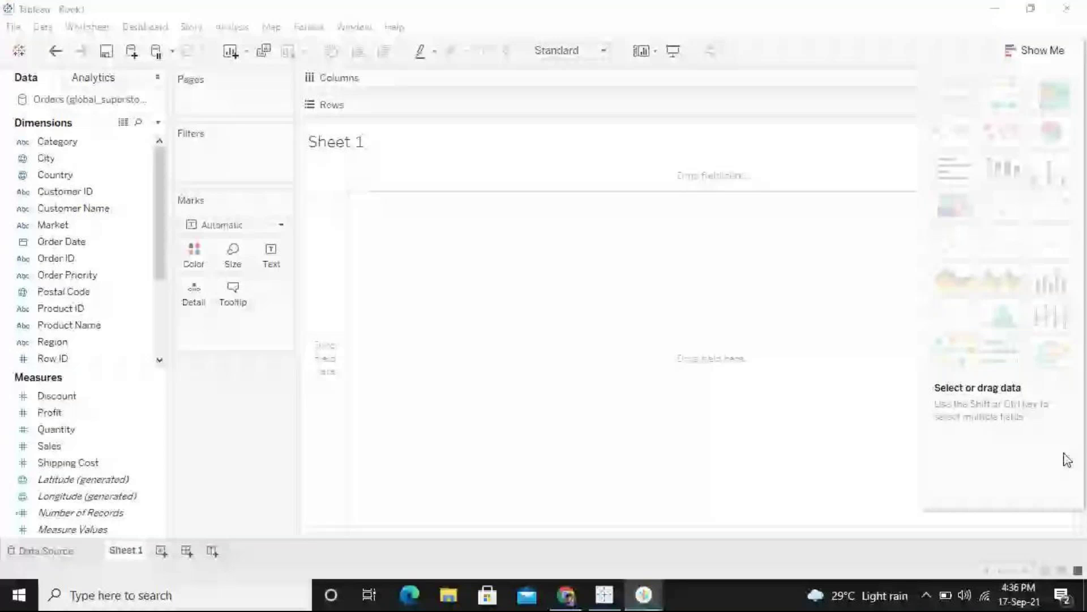
left_click(579, 592)
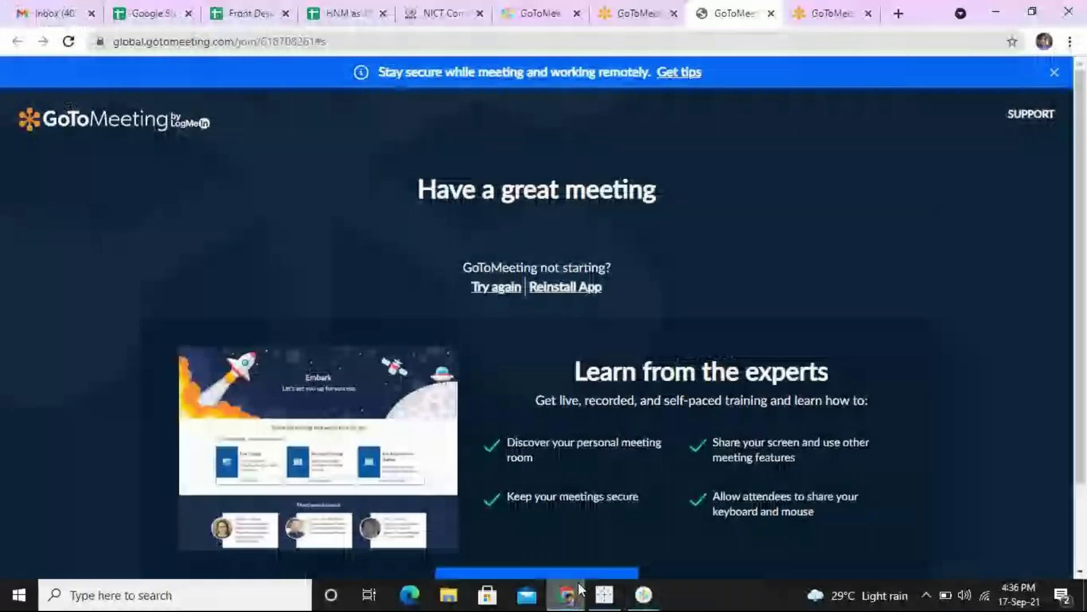
left_click(664, 43)
type("s")
left_click(482, 178)
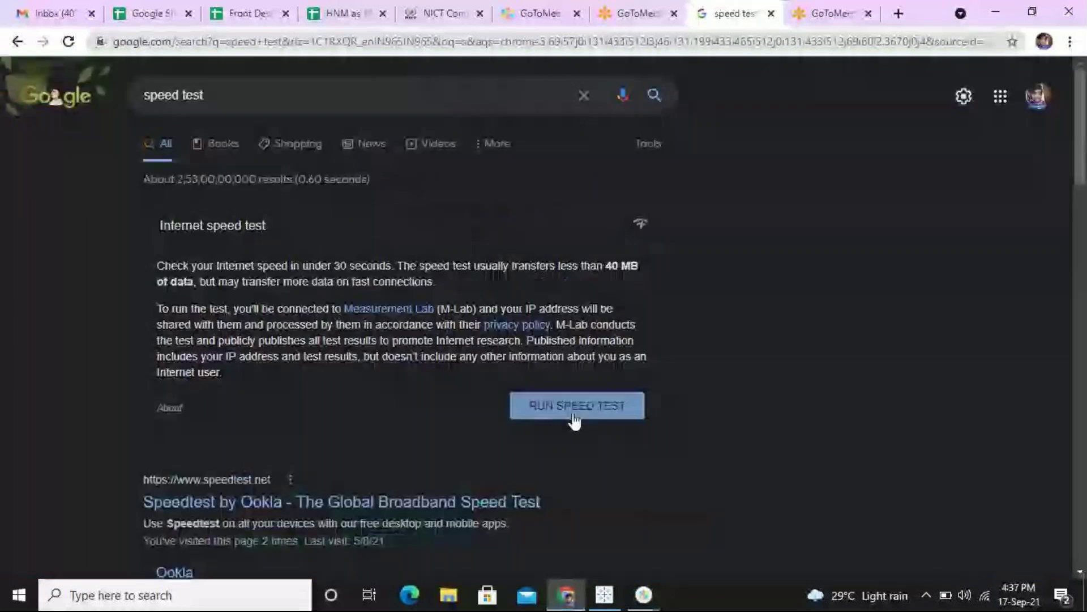
left_click(572, 410)
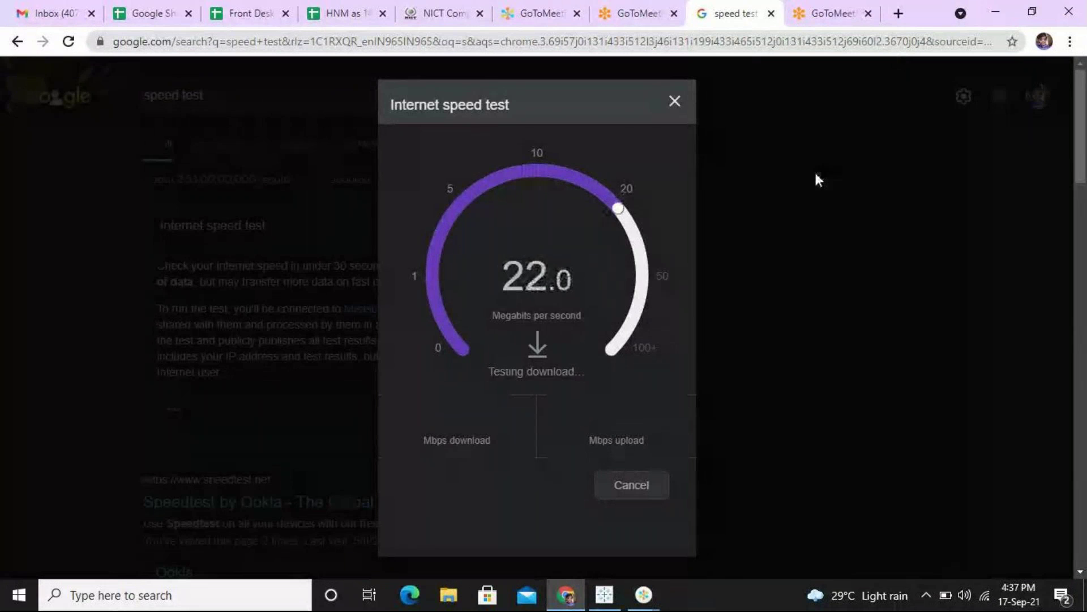
left_click(996, 12)
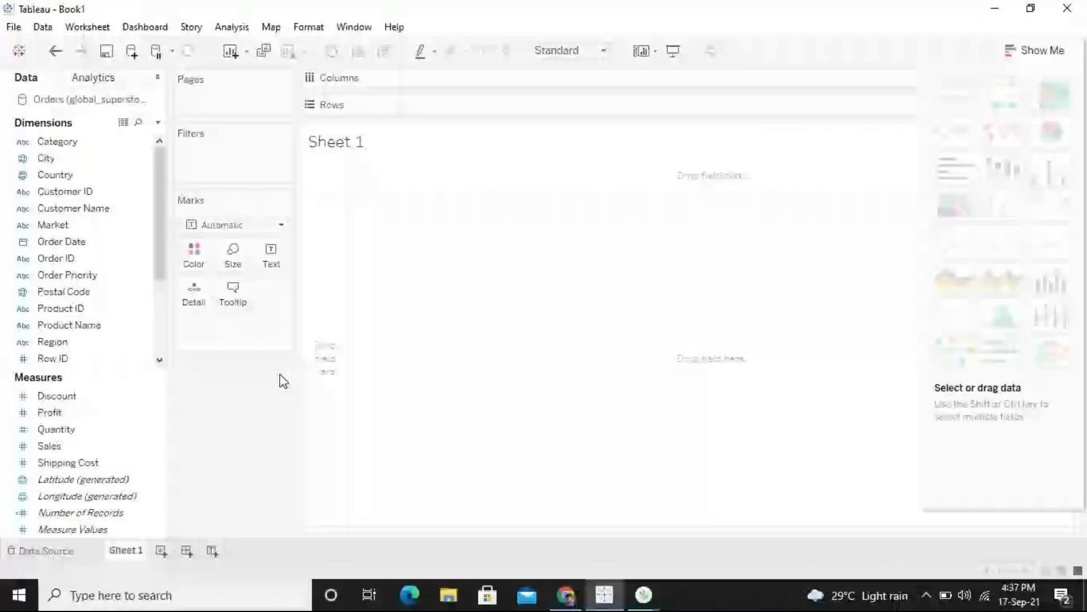
left_click(110, 497)
Rename the Sheet 1 worksheet to 'Running total'.
left_click(139, 224)
mouse_move(150, 239)
left_mouse_down()
mouse_move(100, 199)
mouse_move(212, 439)
left_mouse_up()
right_click(132, 548)
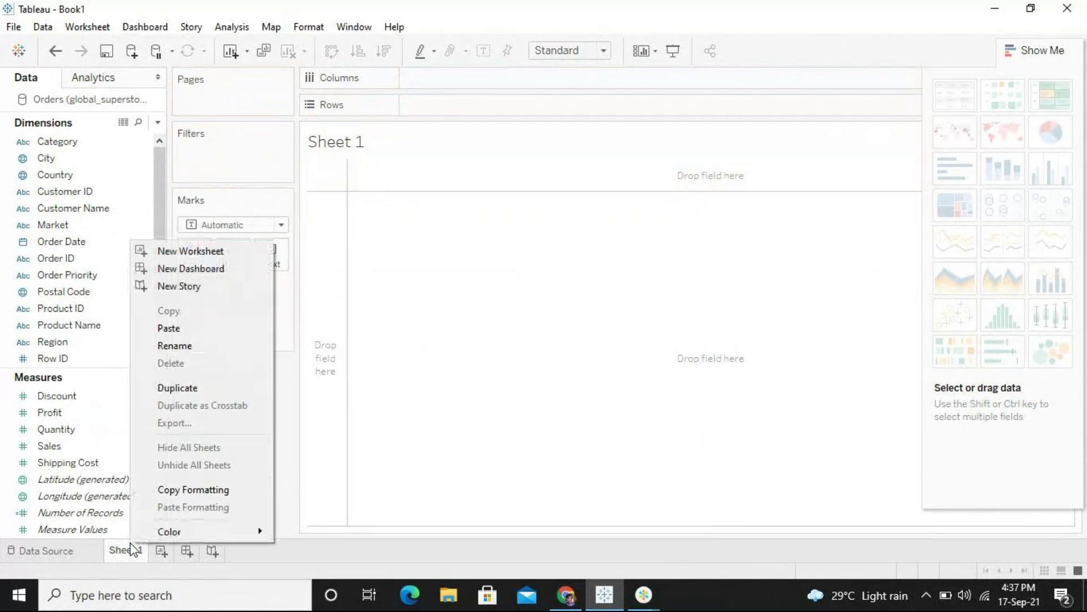
left_click(201, 345)
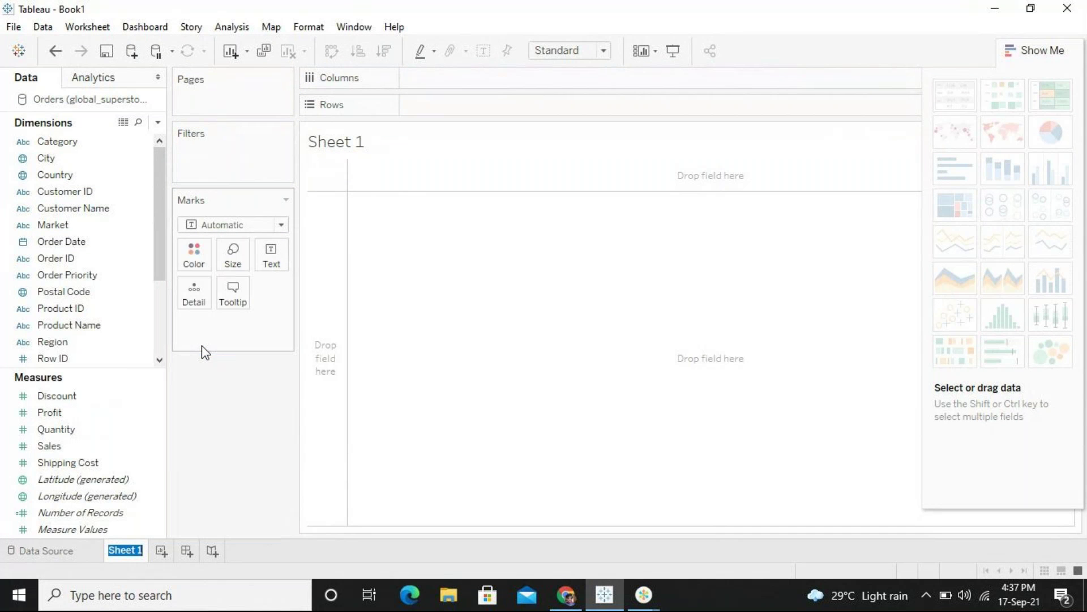
type("Running total")
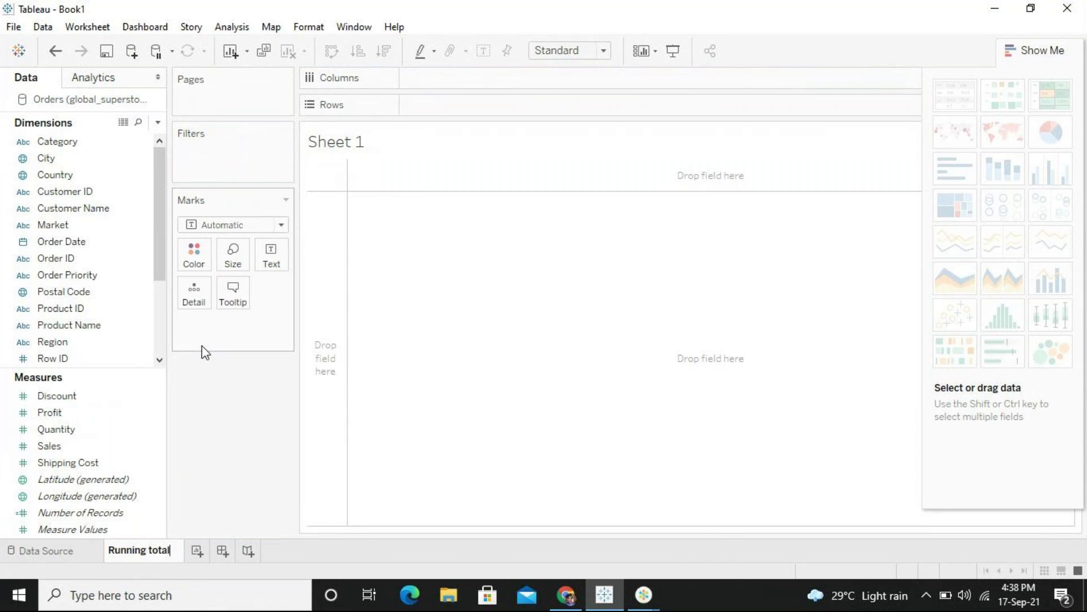
key("Return")
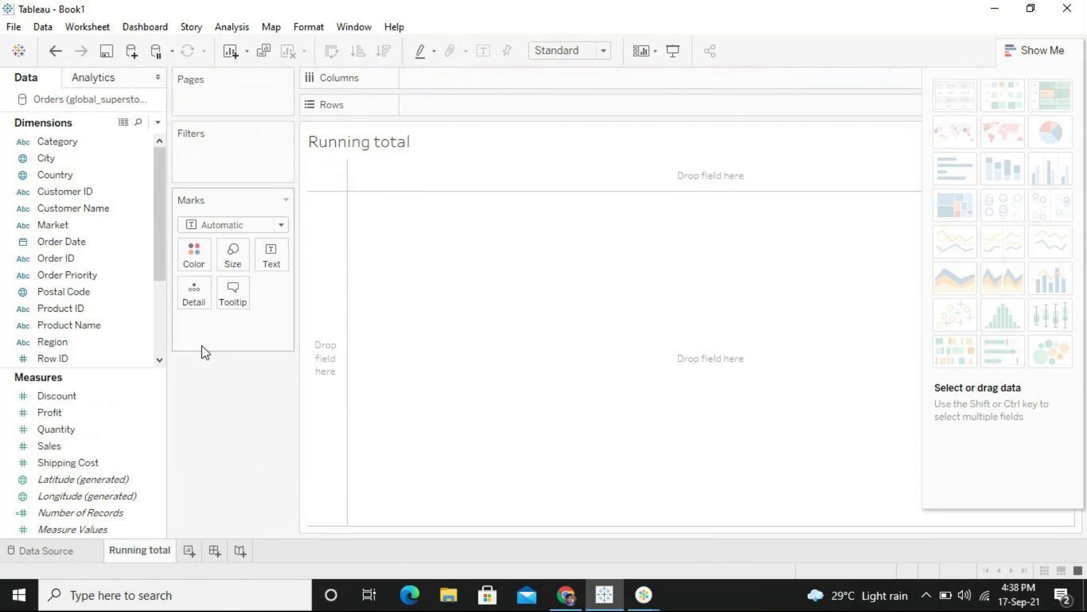
left_click(99, 354)
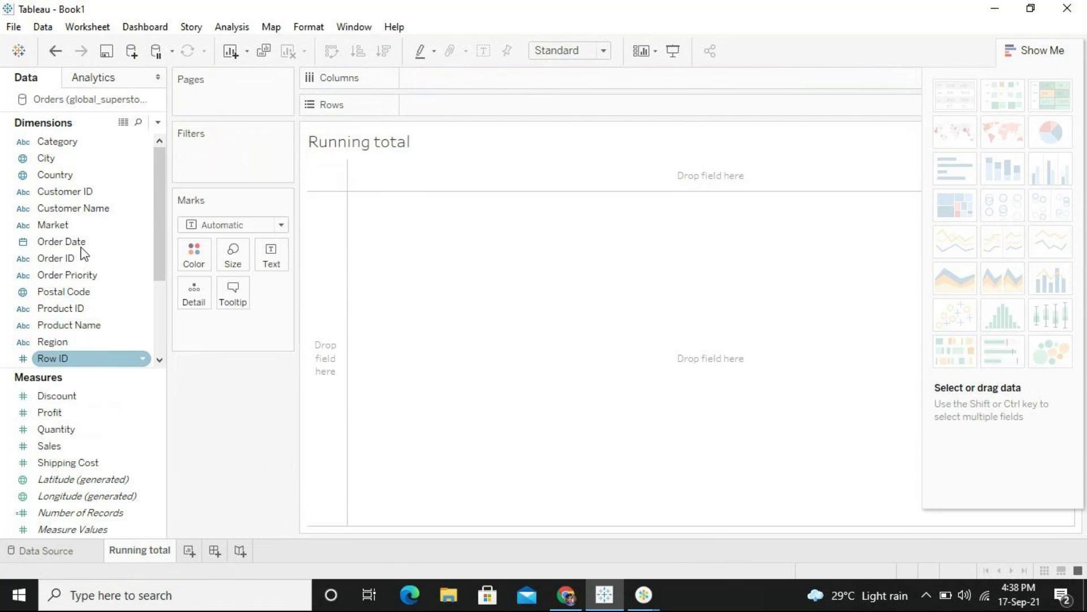
Put Segment on Columns and SUM(Sales) on Rows.
left_click(82, 210)
scroll(157, 257, "down", 1)
mouse_move(157, 259)
left_mouse_down()
mouse_move(157, 323)
mouse_move(156, 230)
left_mouse_up()
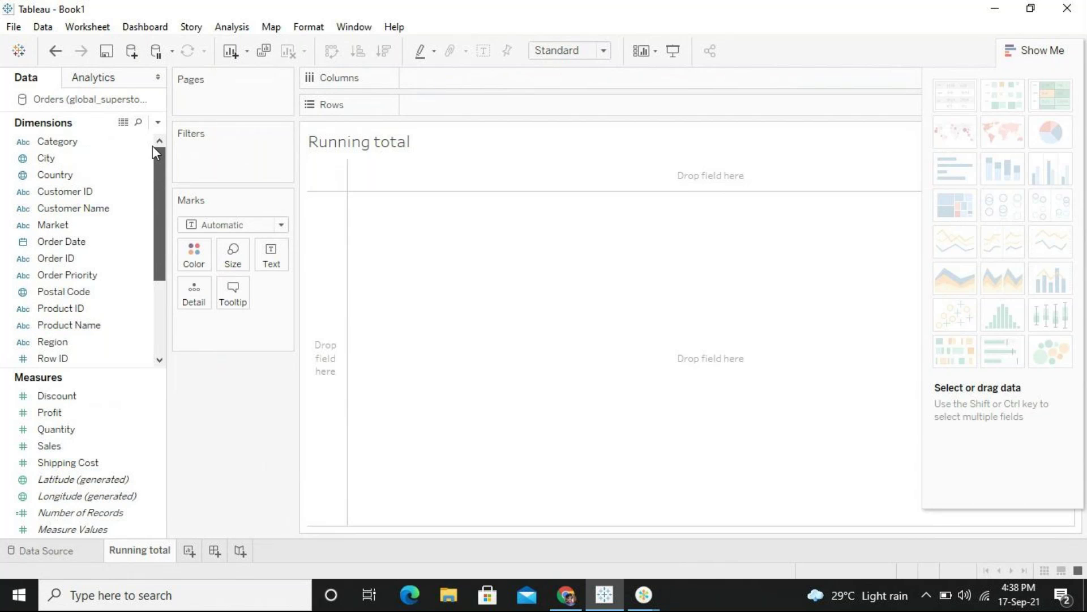
scroll(138, 267, "down", 2)
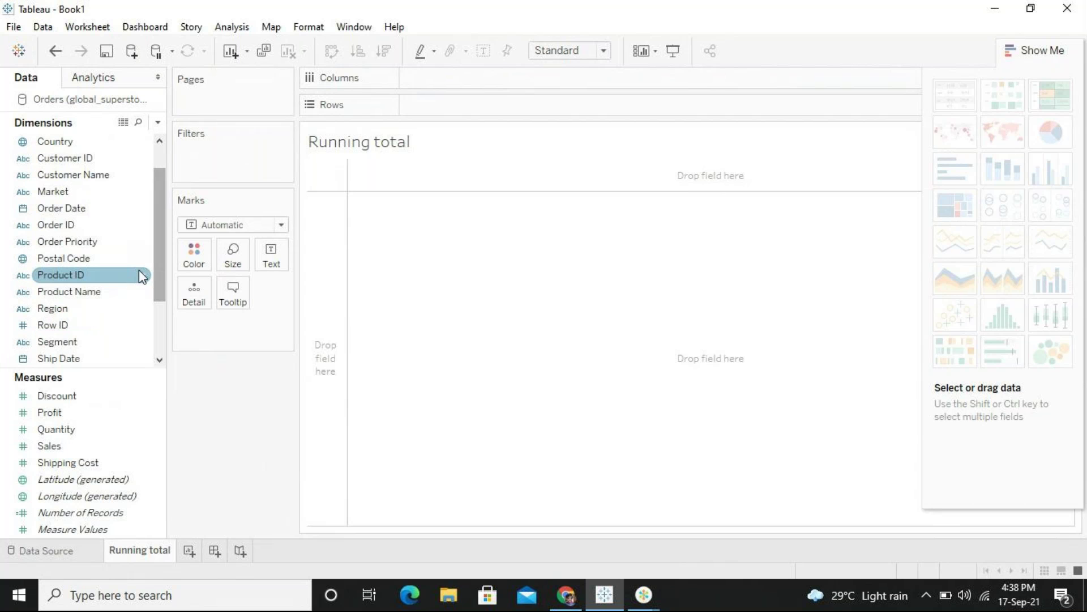
mouse_move(159, 238)
left_mouse_down()
mouse_move(161, 350)
mouse_move(188, 198)
left_mouse_up()
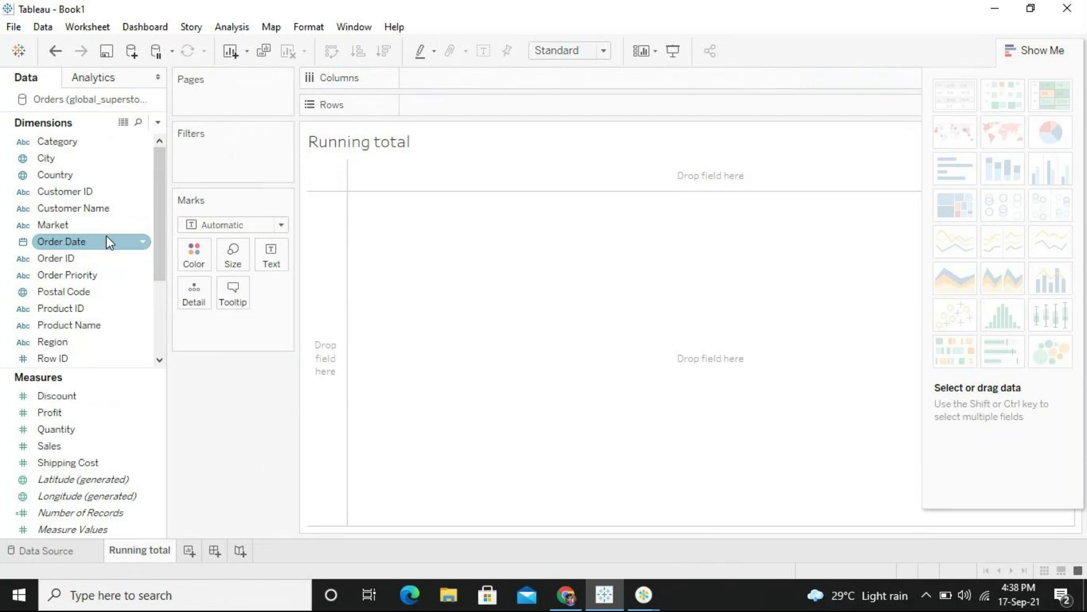
left_click_drag(158, 246, 153, 369)
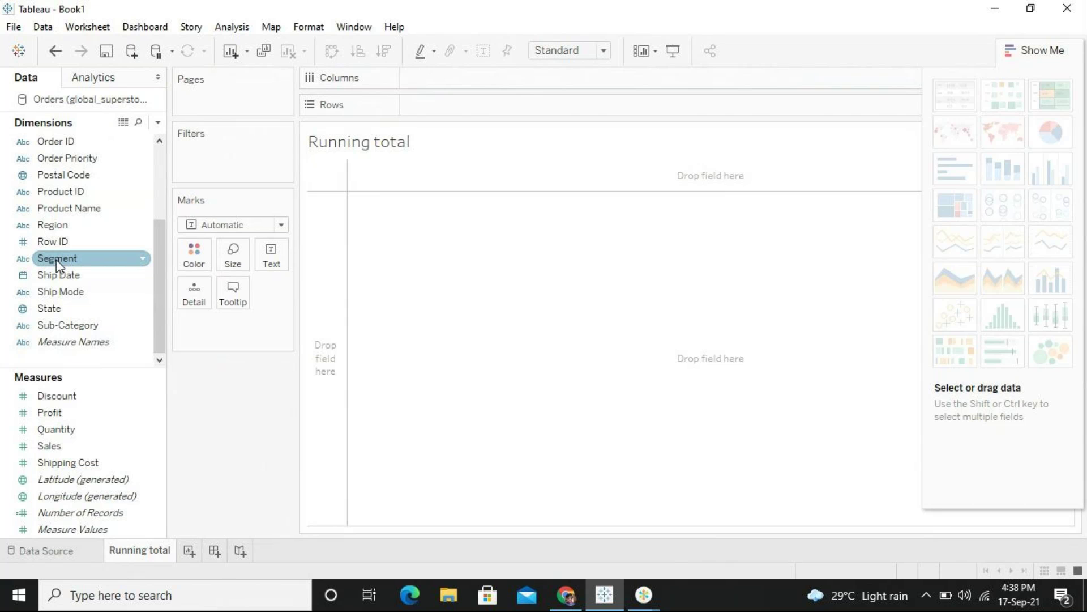
left_click_drag(57, 264, 484, 85)
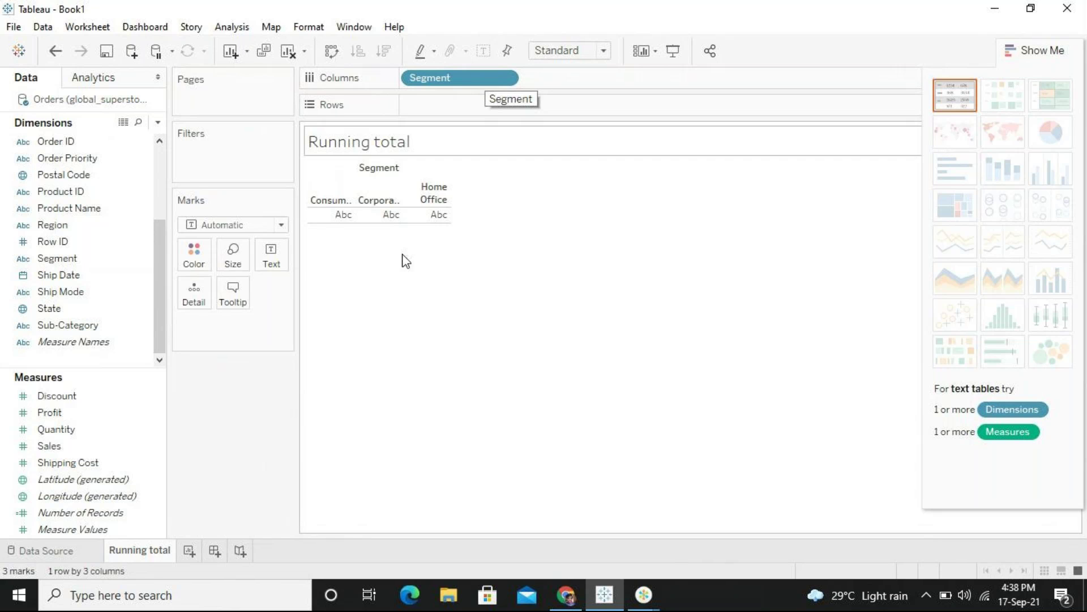
left_click(96, 447)
mouse_move(97, 448)
left_mouse_down()
mouse_move(549, 117)
mouse_move(541, 105)
left_mouse_up()
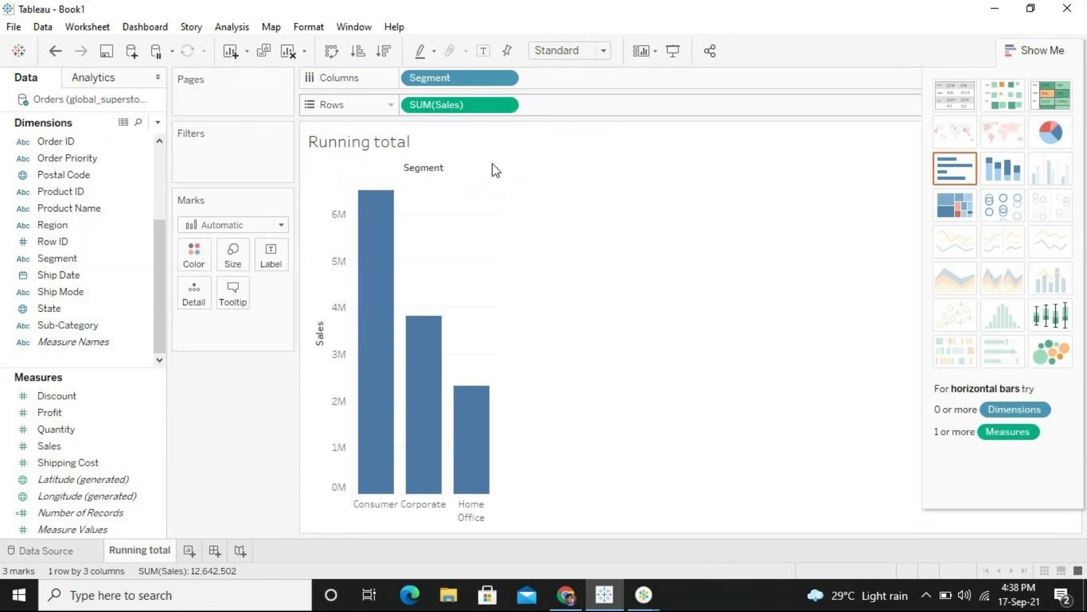
Add YEAR(Order Date) and move it onto Columns to draw yearly sales lines per segment.
left_click_drag(158, 259, 152, 204)
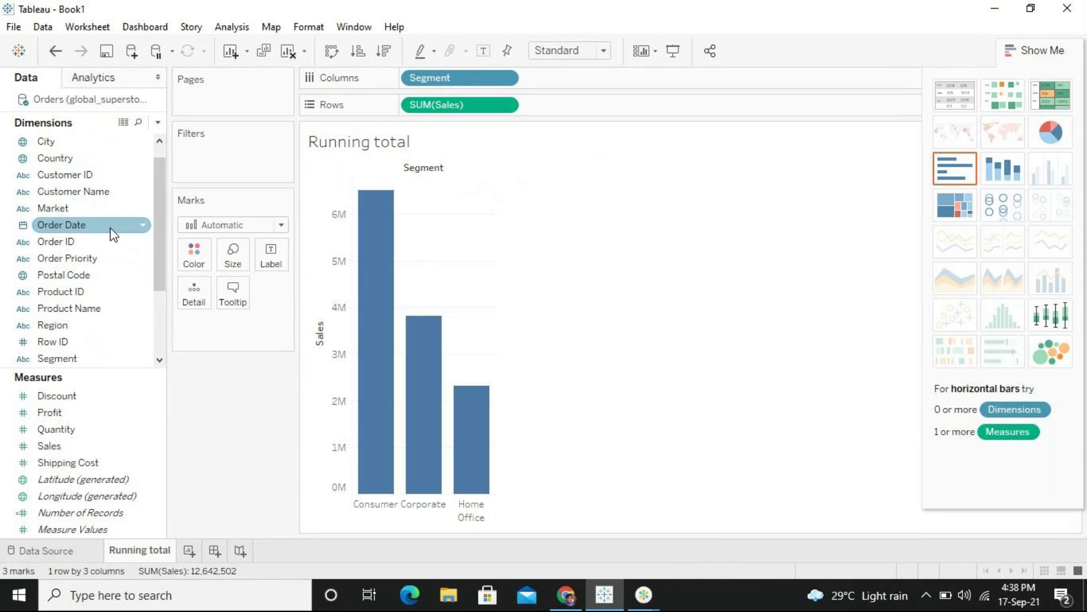
left_click(112, 232)
left_click_drag(112, 232, 627, 120)
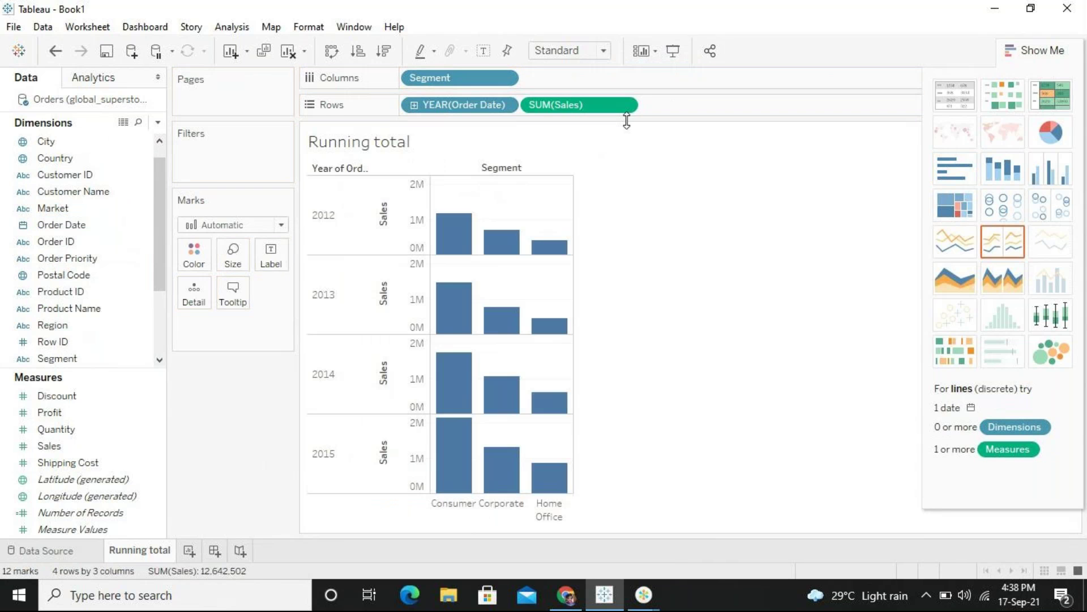
left_click_drag(497, 107, 653, 87)
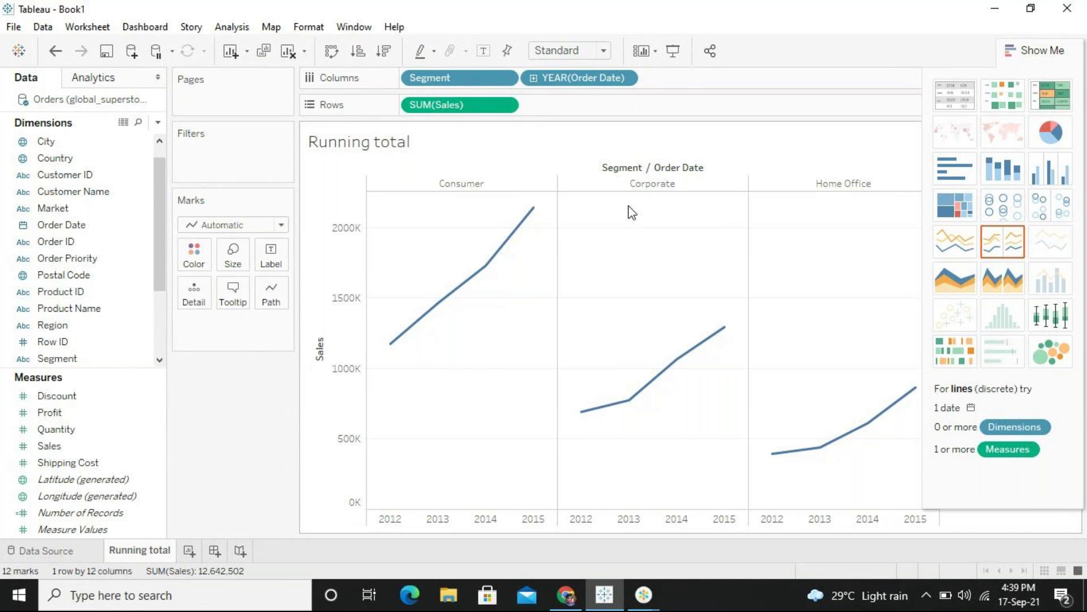
left_click(627, 79)
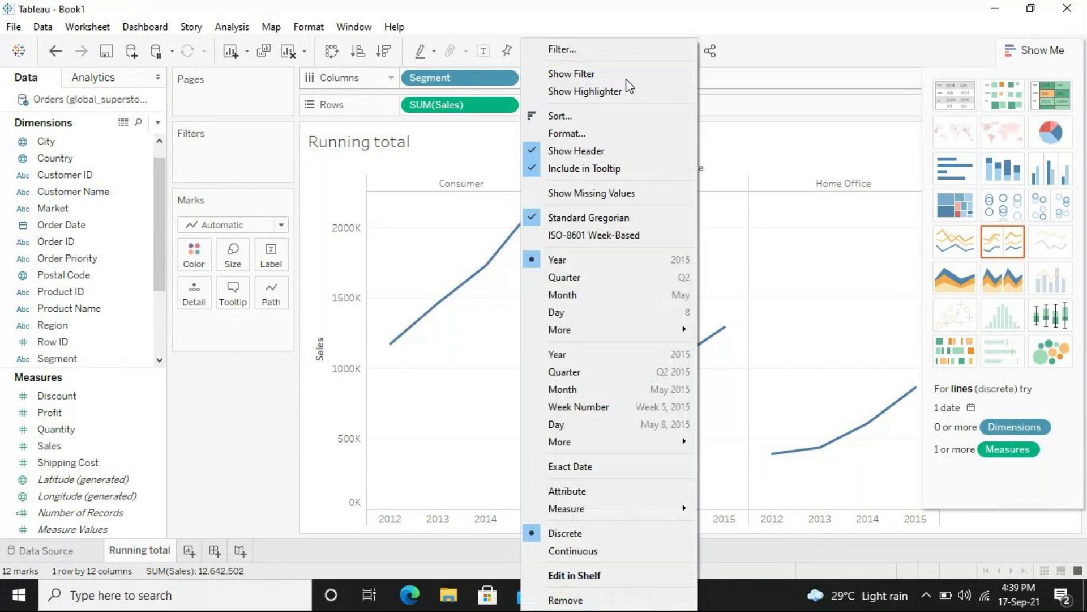
Make the order year a continuous axis, colour lines by Category, and drag Segment to Filters.
left_click(573, 353)
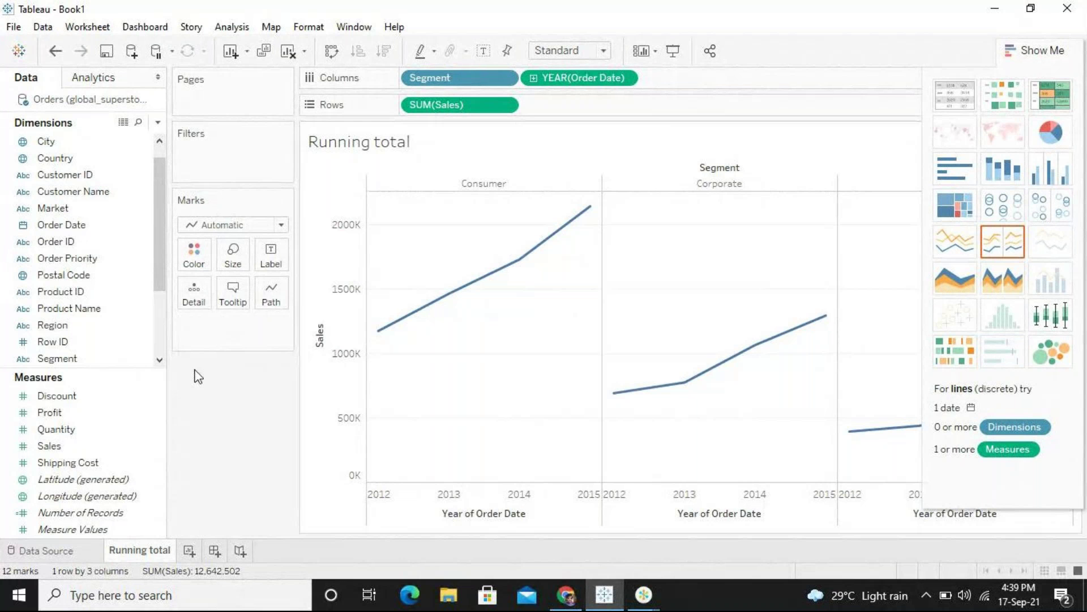
left_click(127, 226)
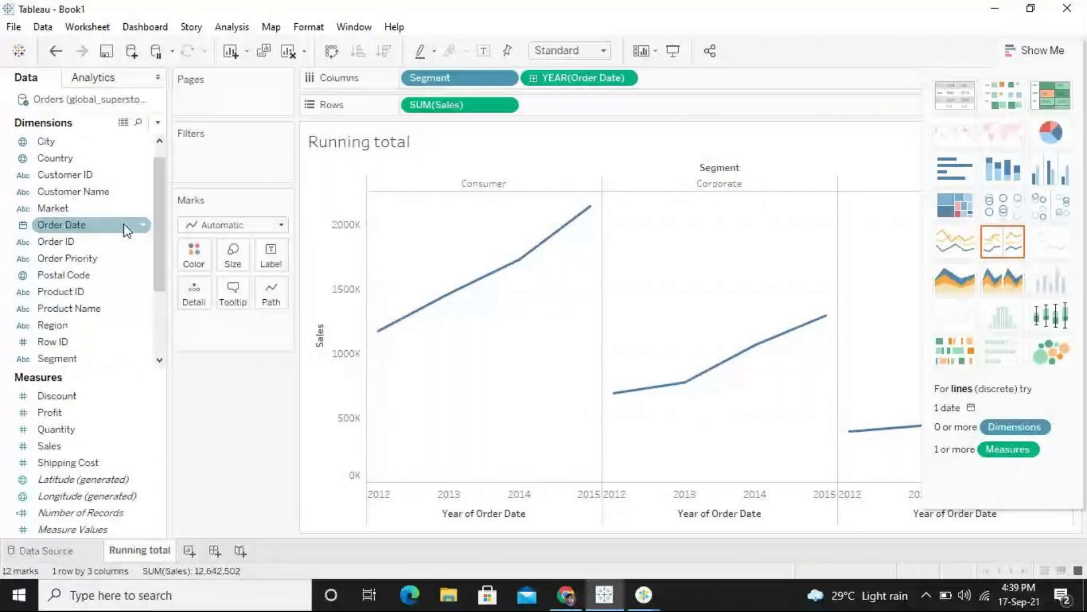
scroll(126, 226, "up", 1)
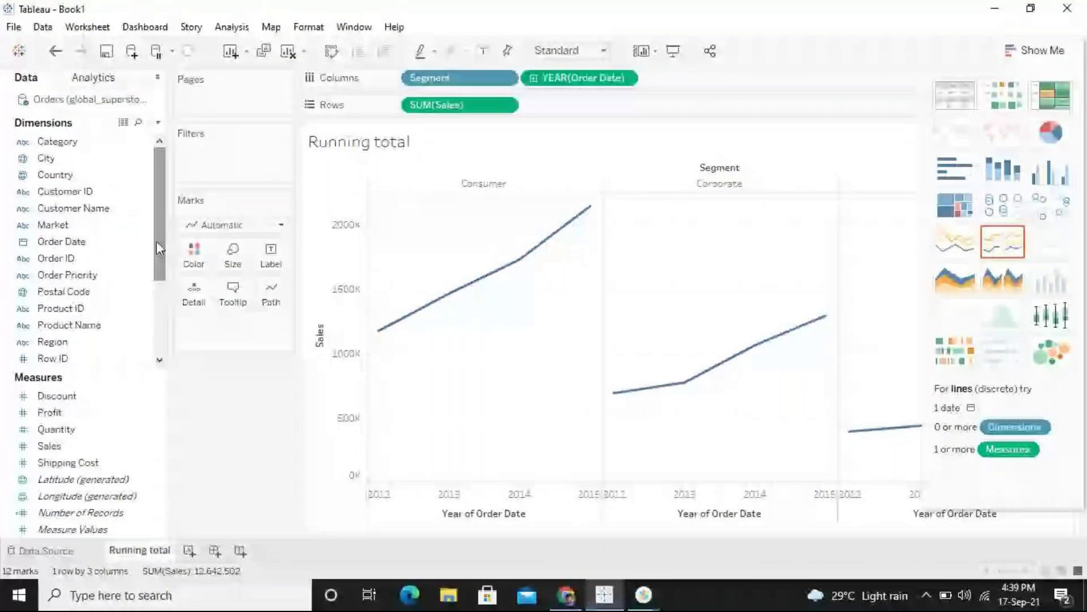
left_click_drag(56, 141, 280, 240)
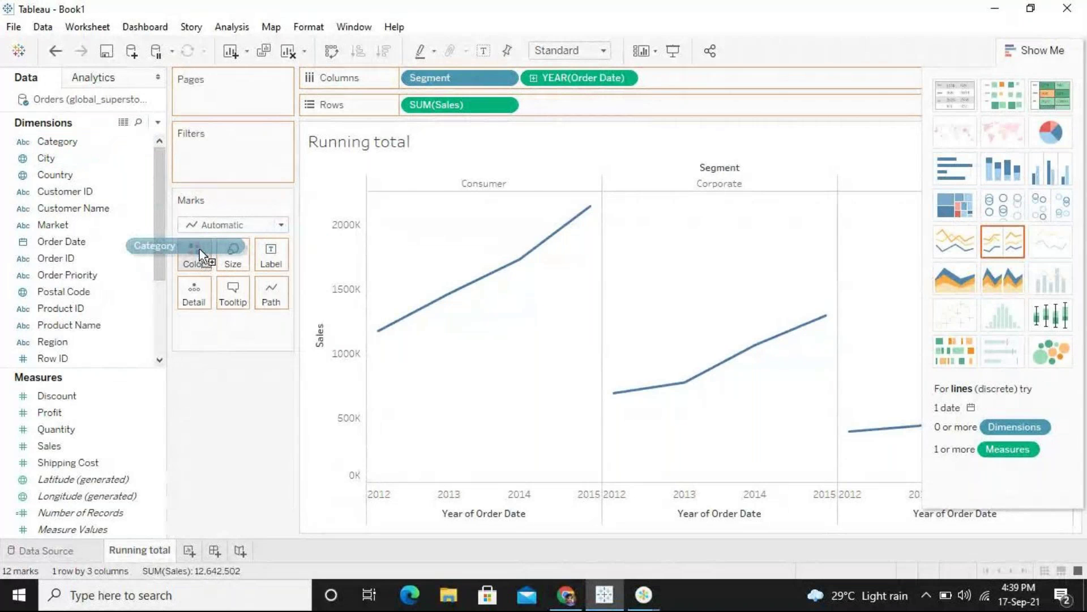
left_click_drag(280, 241, 201, 249)
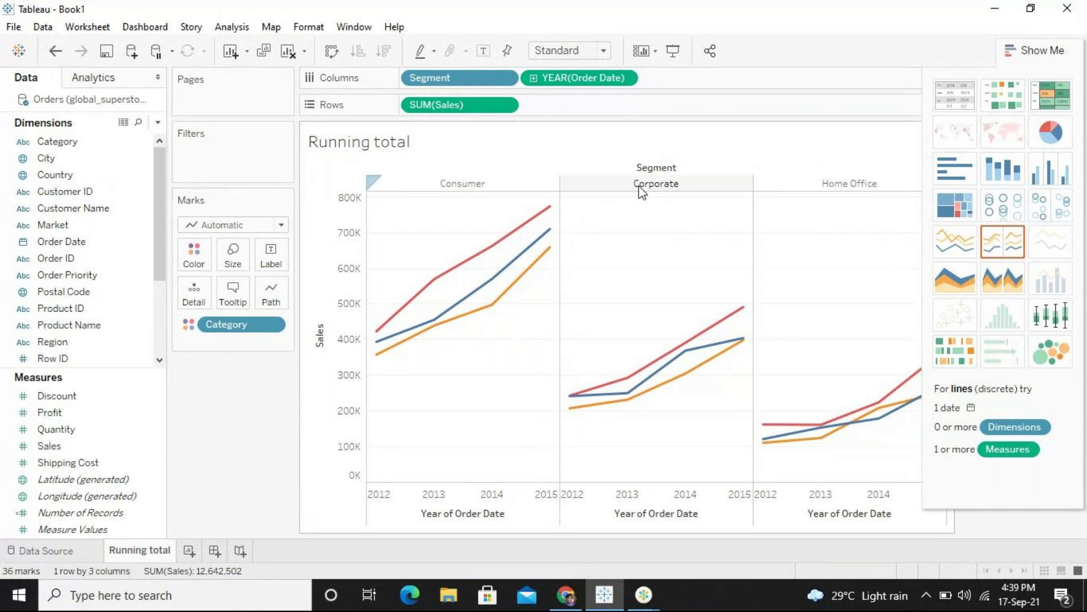
left_click(162, 317)
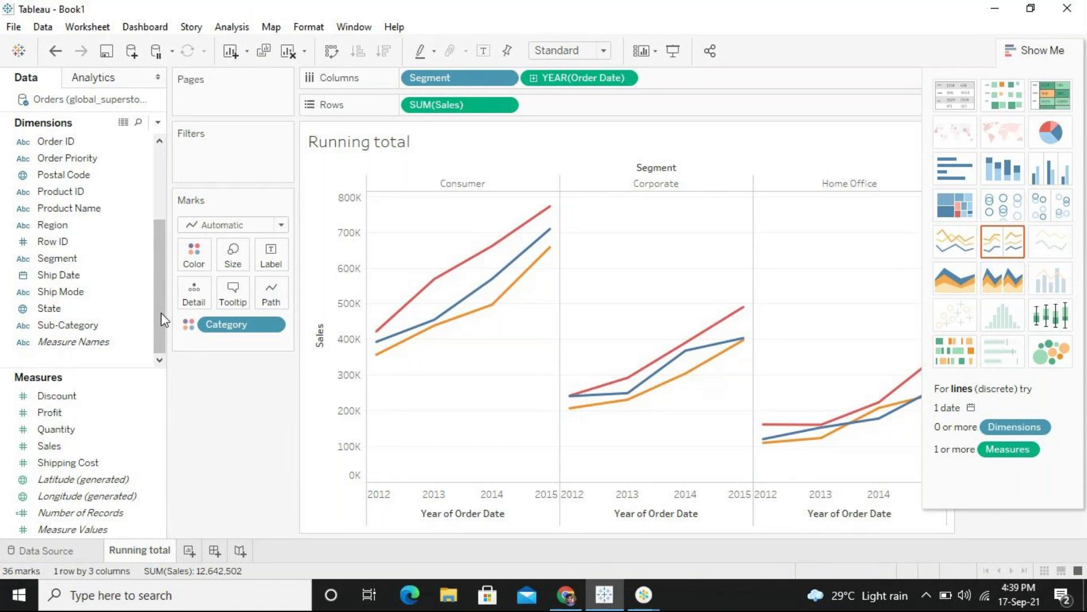
left_click_drag(77, 262, 232, 182)
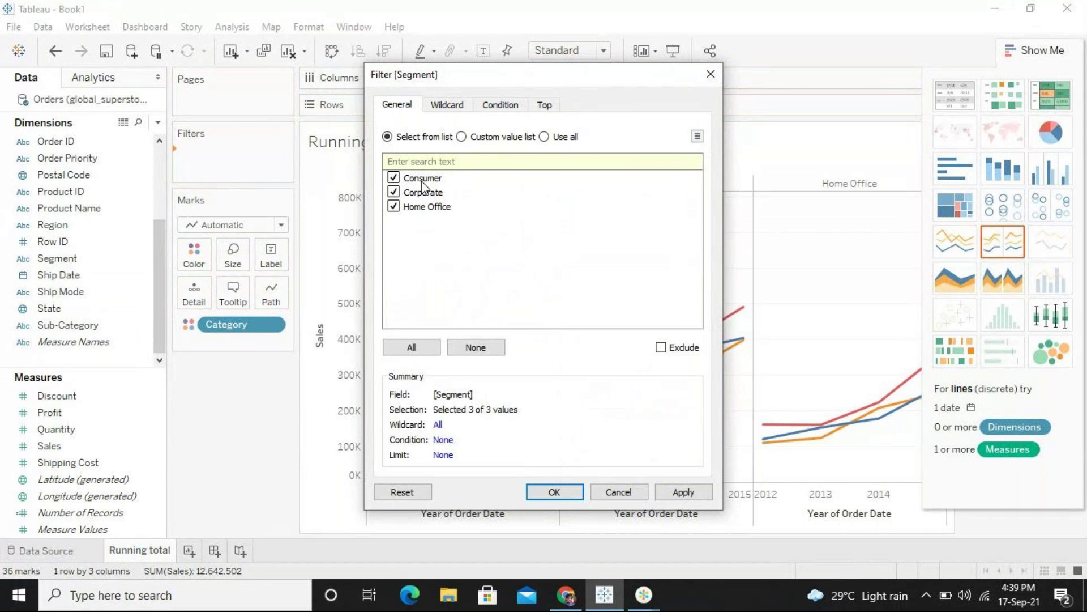
Filter the chart to the Corporate segment only and switch to area charts per Category.
left_click(420, 356)
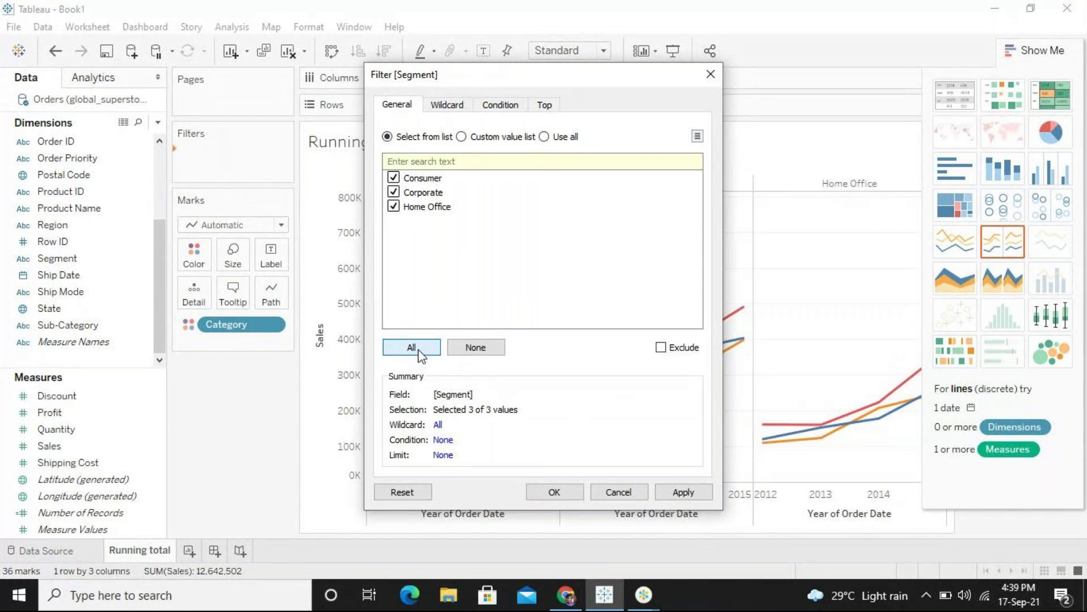
left_click(460, 346)
left_click(432, 193)
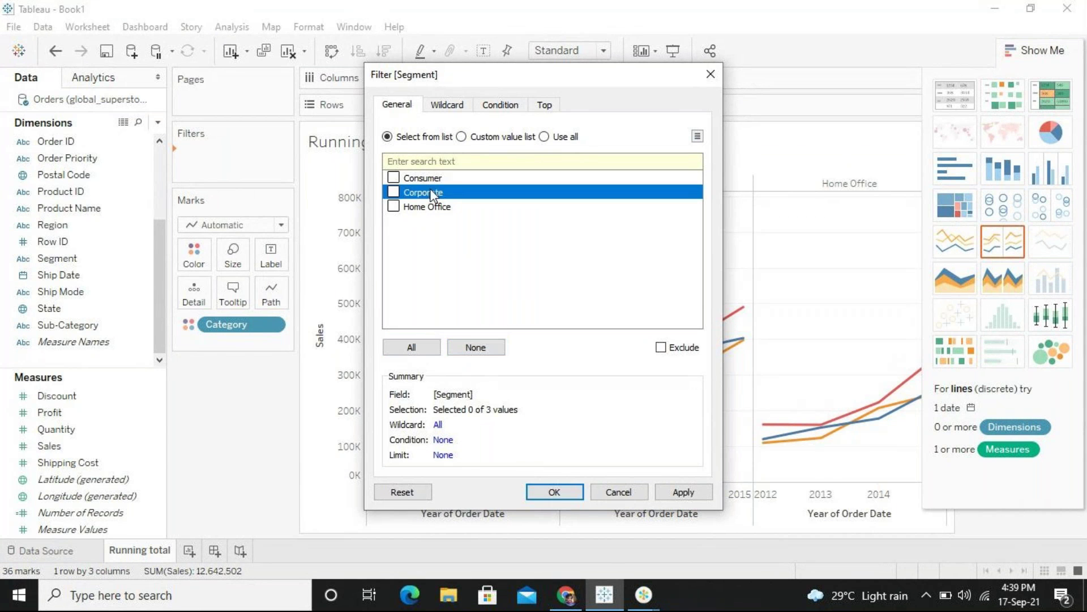
left_click(394, 193)
left_click(704, 491)
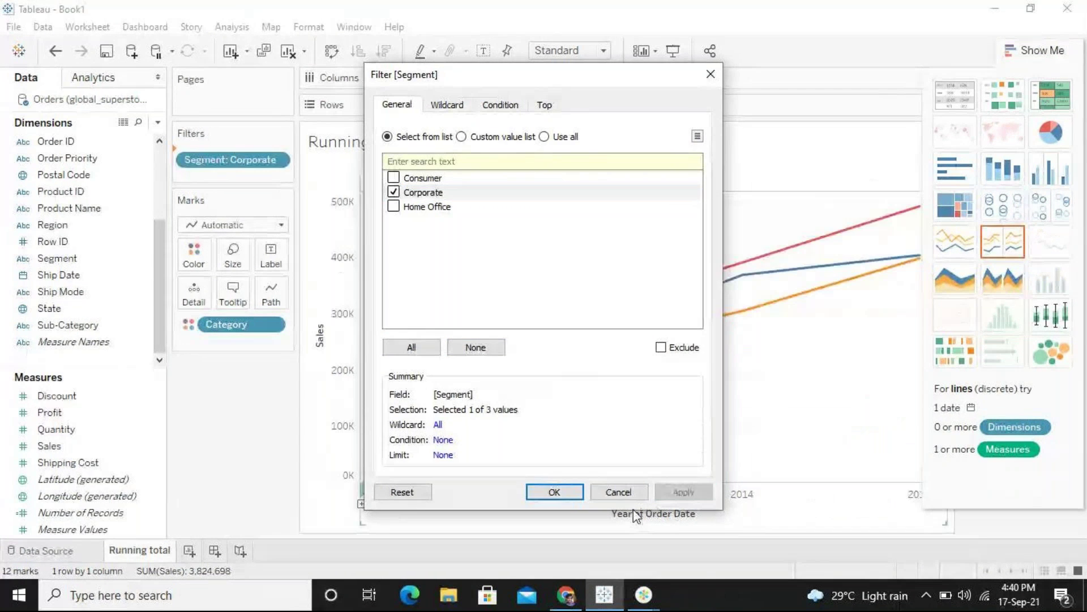
left_click(555, 491)
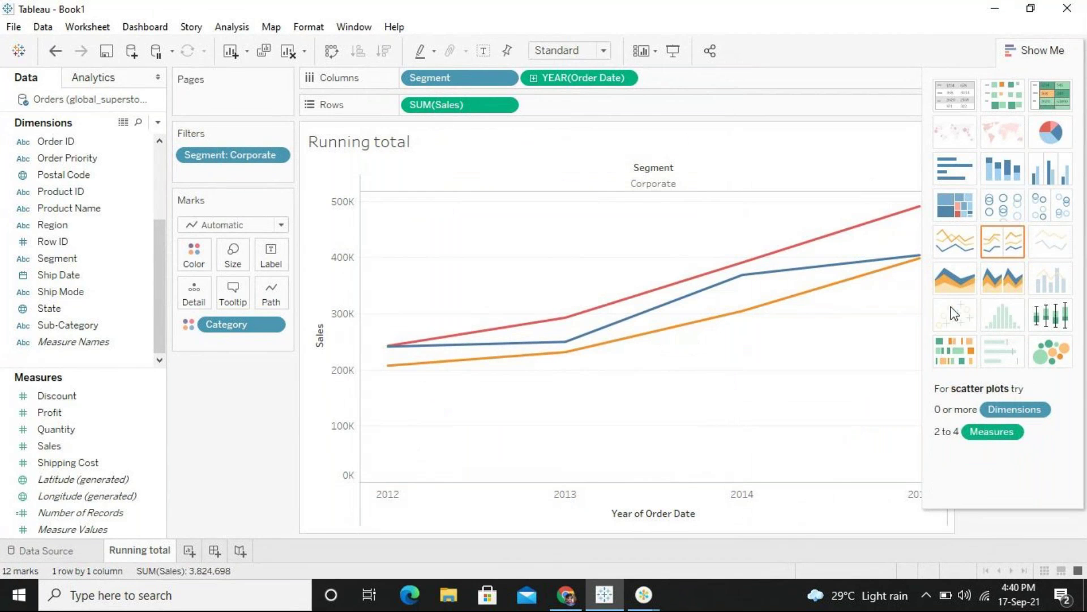
left_click(944, 277)
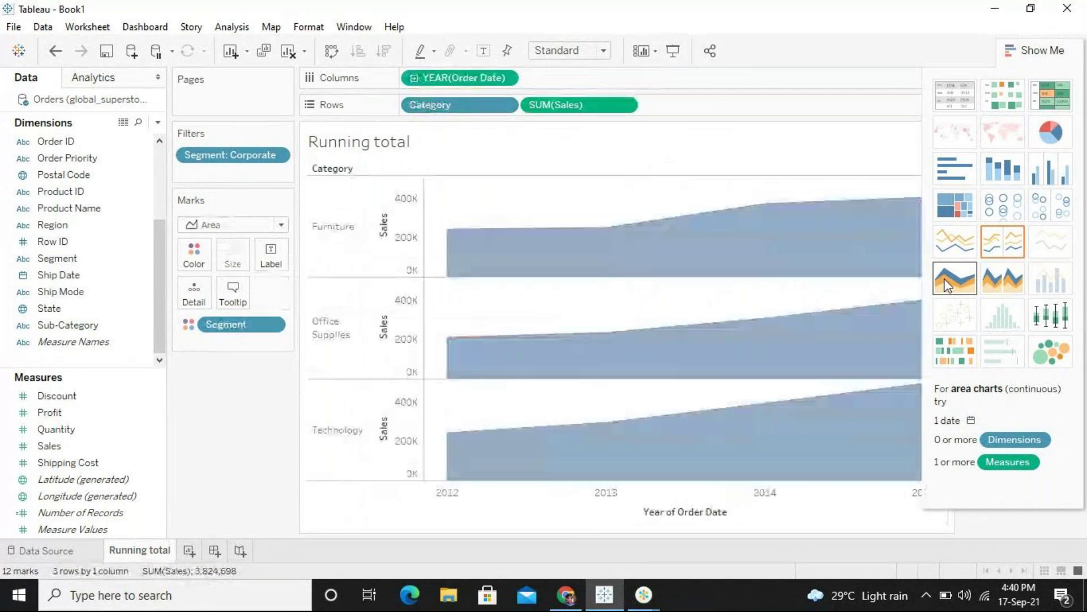
Choose the continuous area chart, hide Show Me, and drill Order Date down to quarters.
left_click(966, 248)
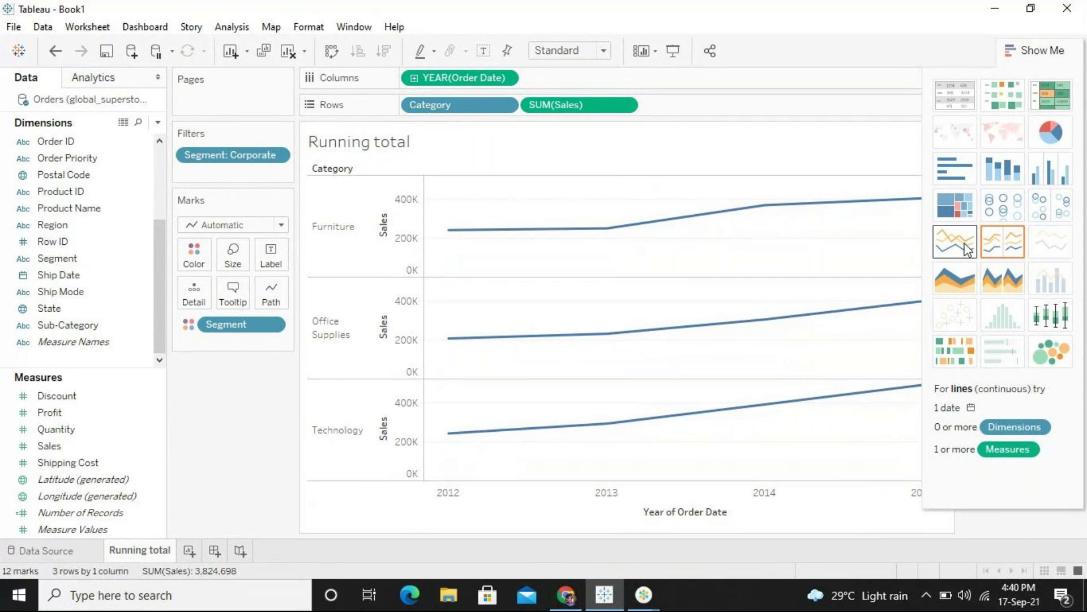
left_click(957, 279)
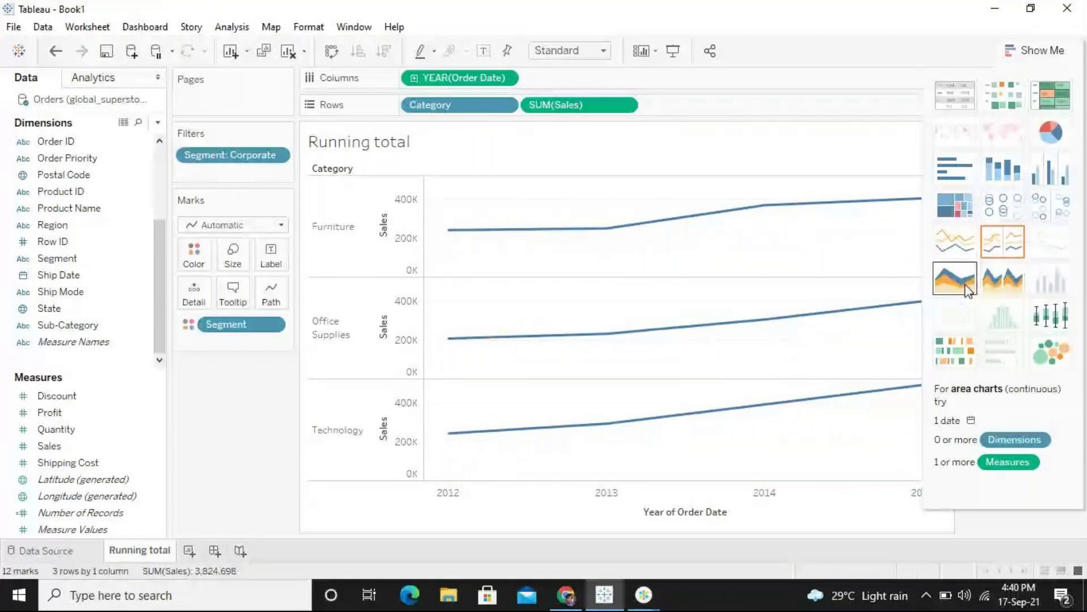
left_click(1052, 54)
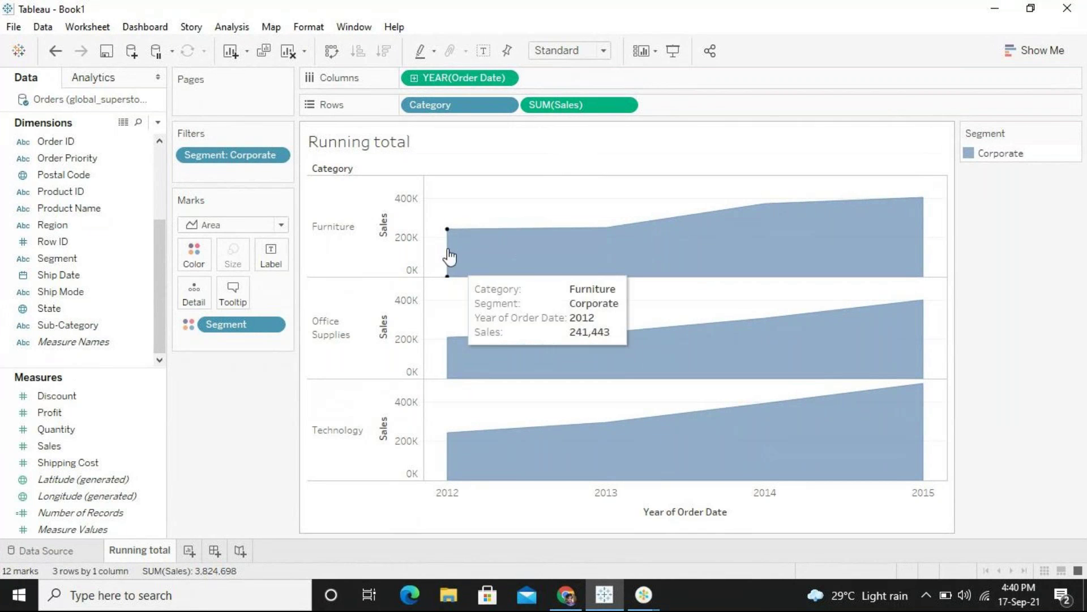
left_click(414, 79)
mouse_move(459, 77)
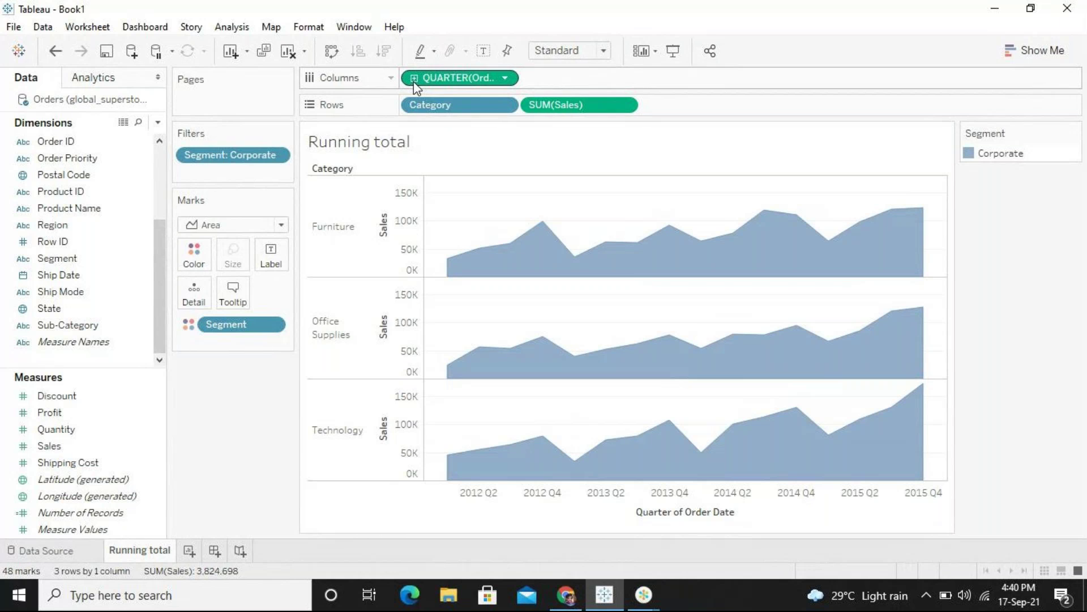
Return Order Date to years, remove Segment from Marks, and colour the areas by Category.
left_click(504, 79)
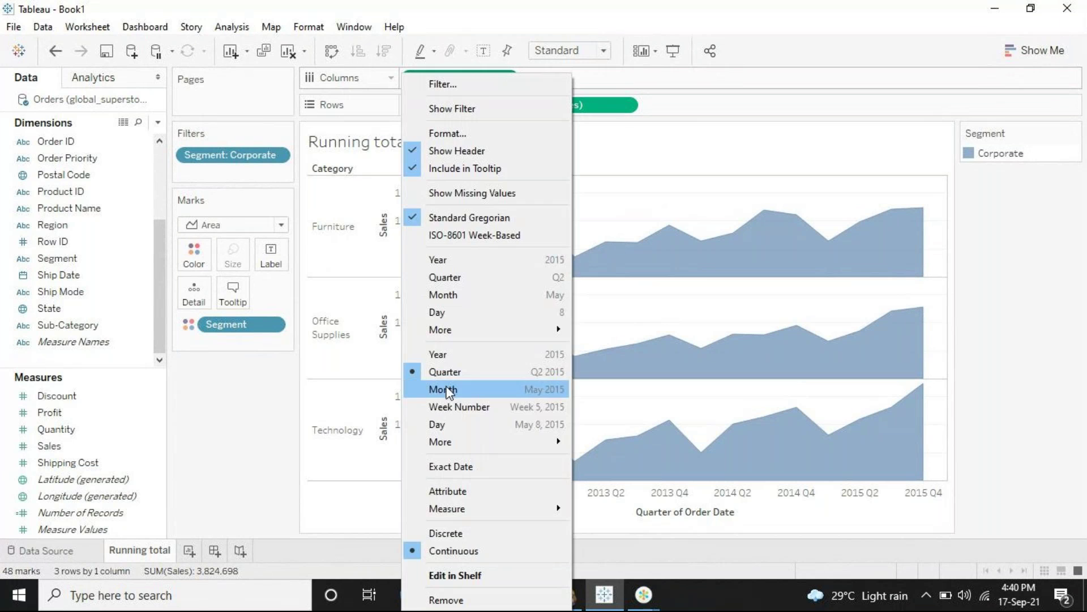
left_click(470, 356)
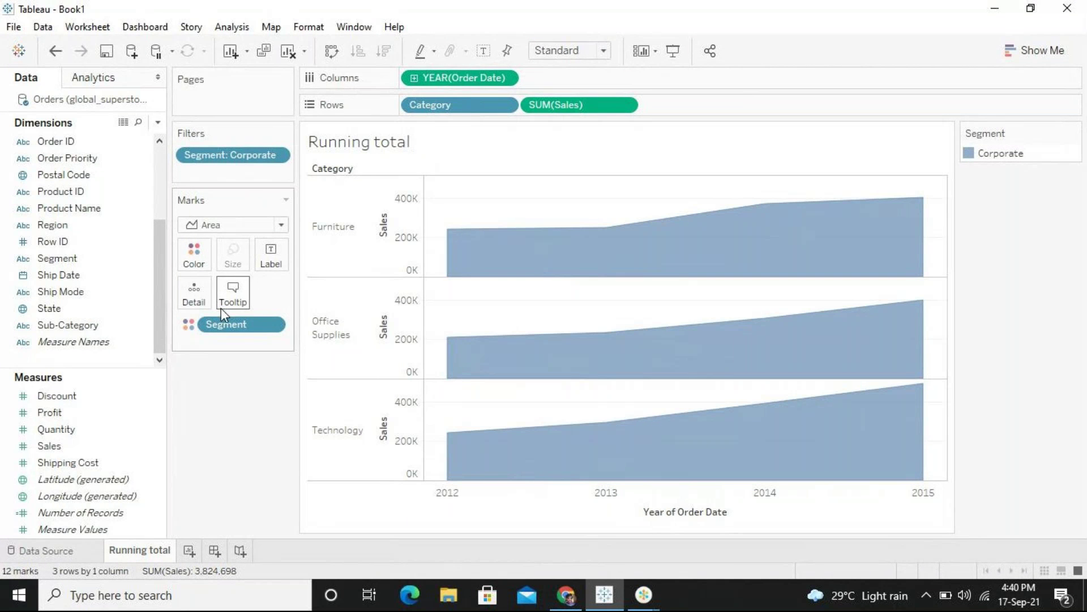
left_click_drag(221, 330, 44, 164)
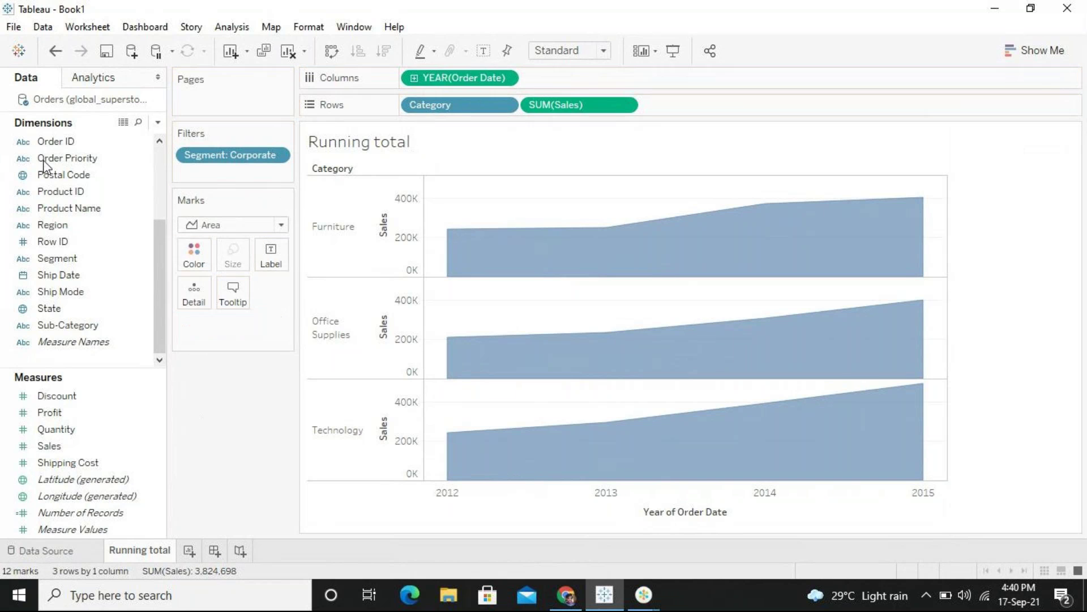
left_click_drag(155, 259, 157, 168)
left_click(73, 146)
left_click_drag(73, 146, 193, 261)
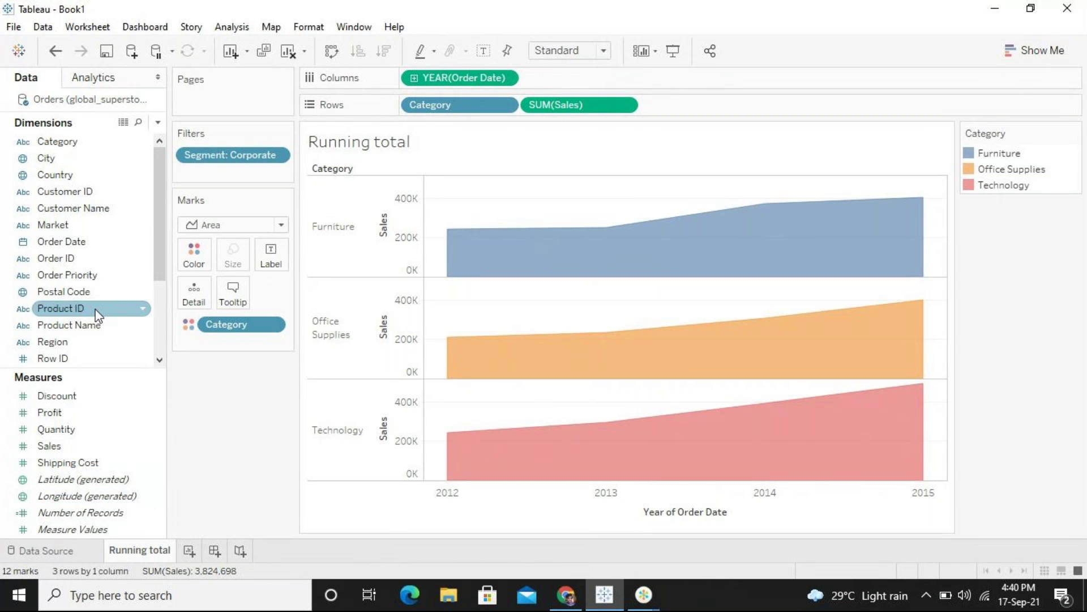
left_click(161, 313)
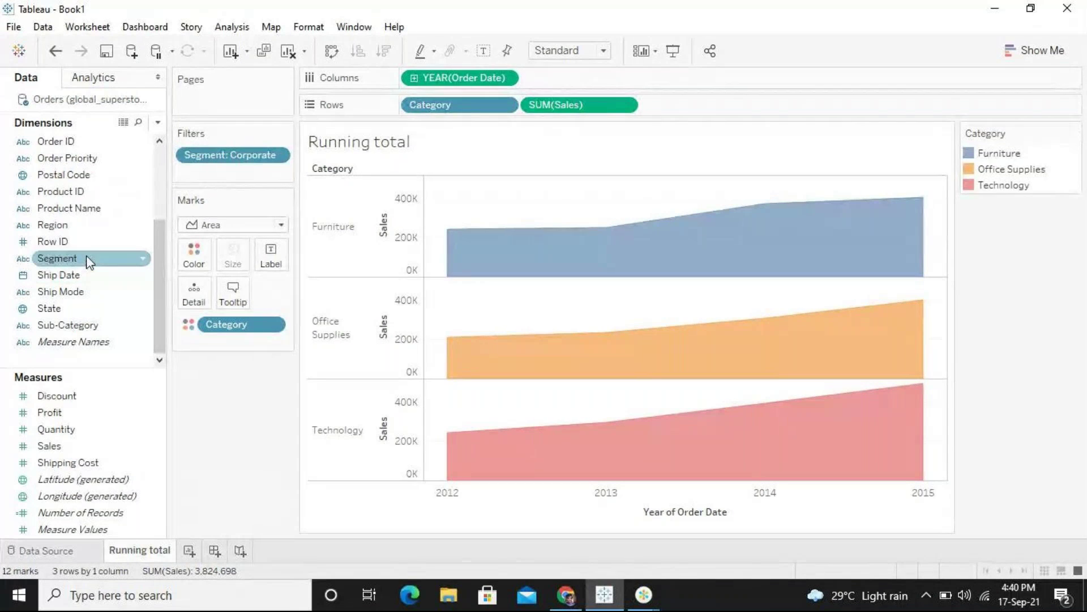
Add Segment to Columns and drag Category off Rows to stack the Corporate areas by Category.
left_click_drag(89, 260, 614, 73)
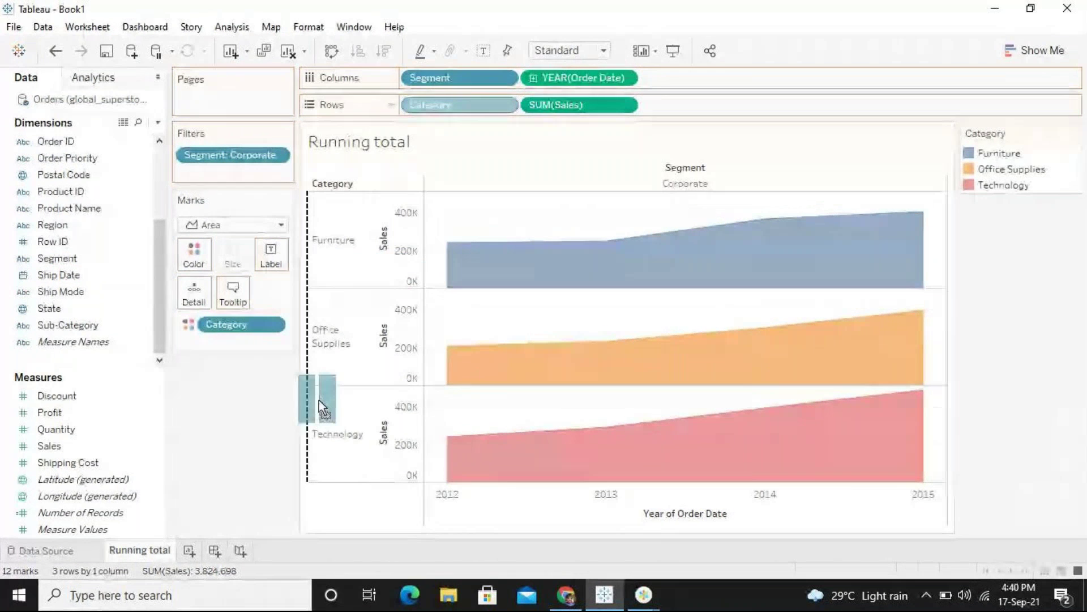
left_click_drag(474, 105, 304, 401)
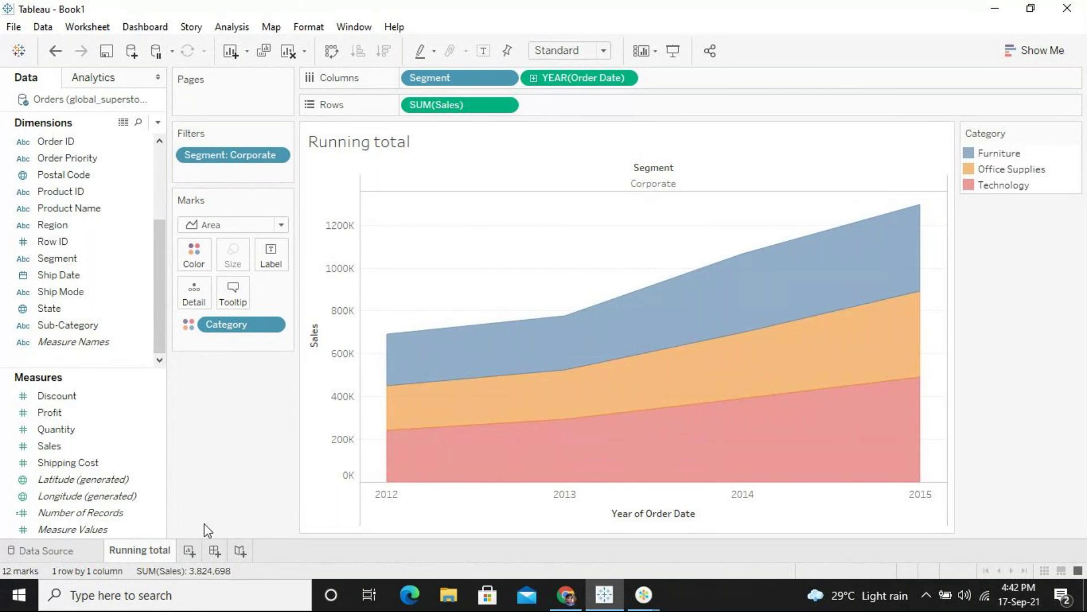
Create a new worksheet showing a single total Sales bar.
left_click(190, 553)
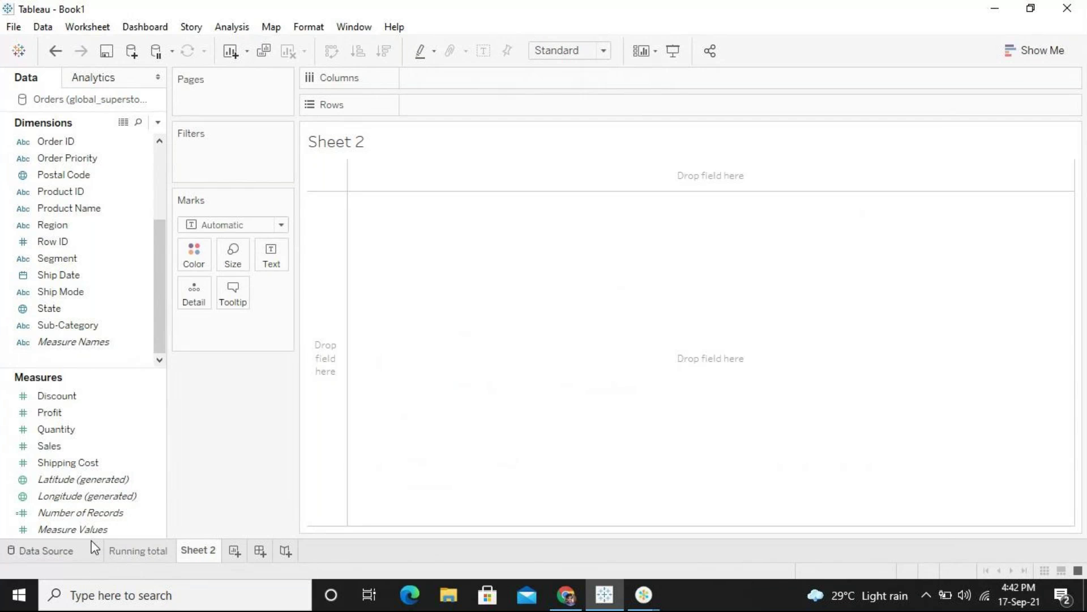
left_click_drag(156, 286, 157, 201)
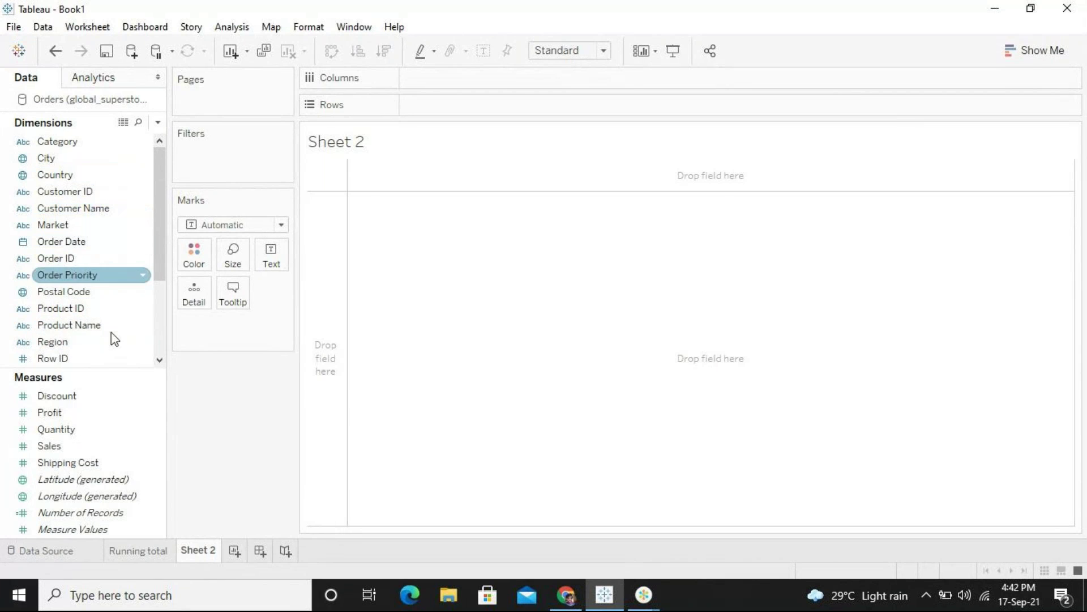
double_click(58, 447)
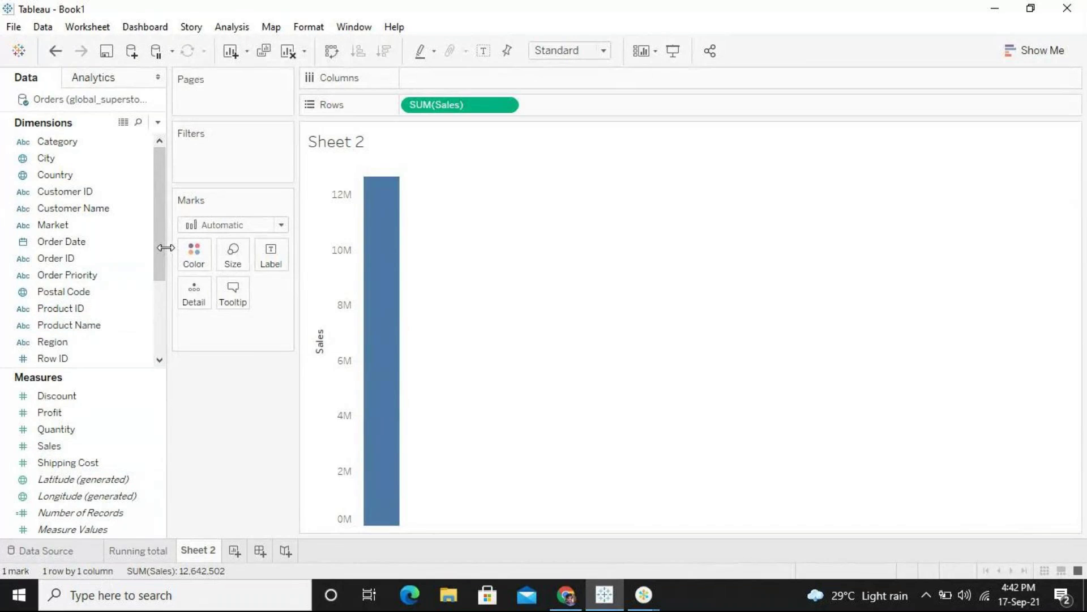
Break Sales out by Sub-Category as horizontal bars coloured by Category.
left_click_drag(161, 249, 155, 319)
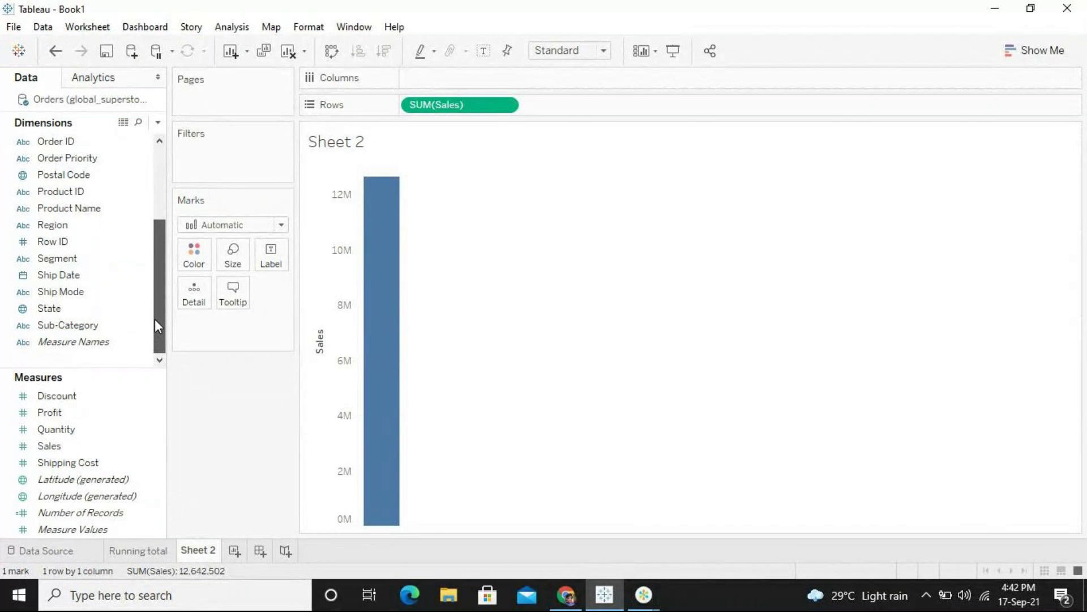
left_click(64, 326)
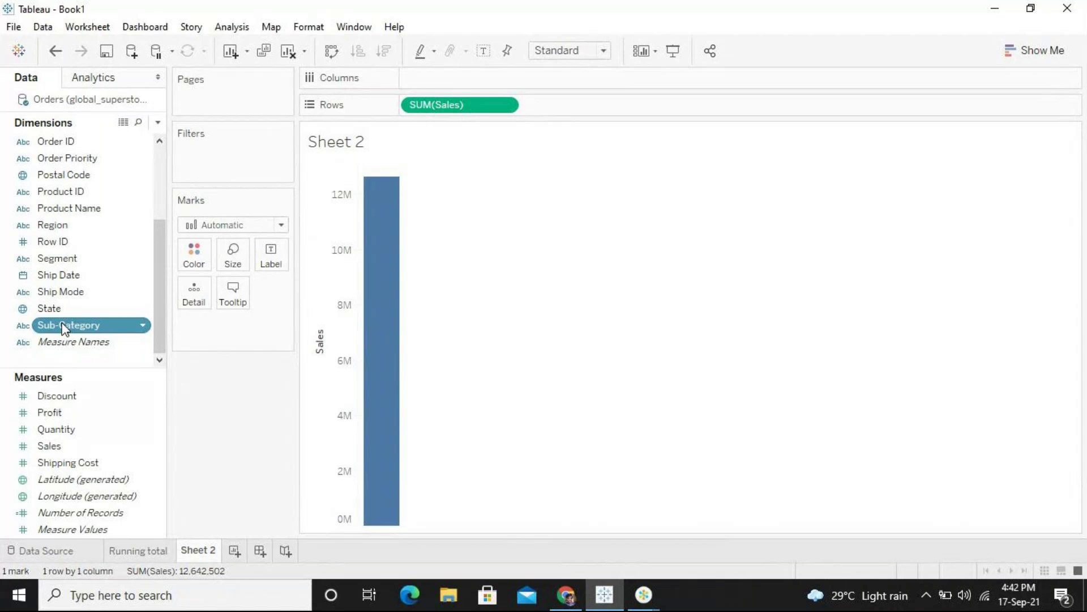
double_click(64, 326)
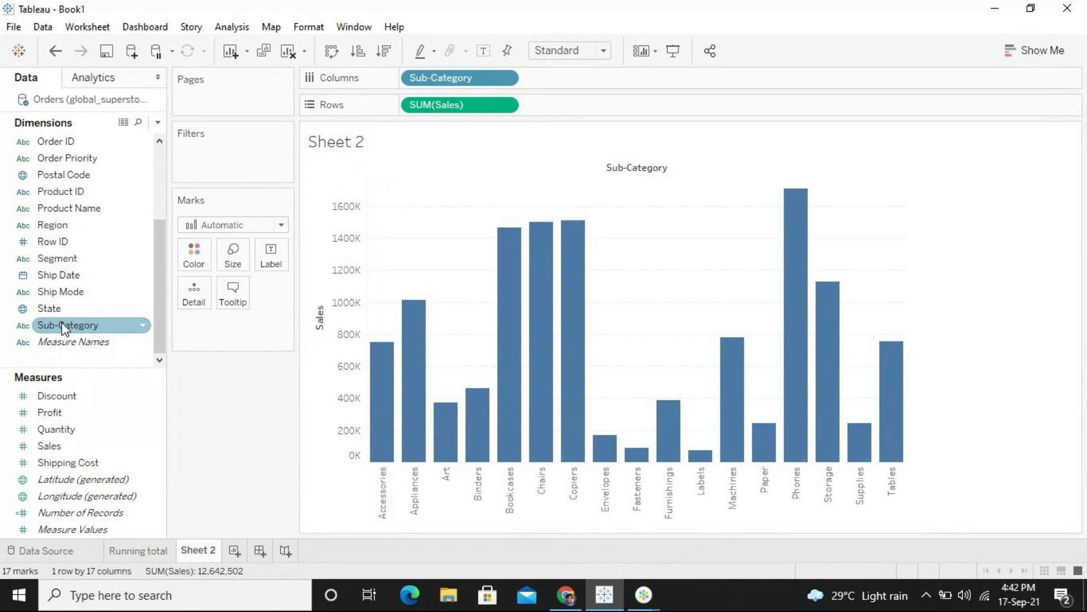
left_click(331, 53)
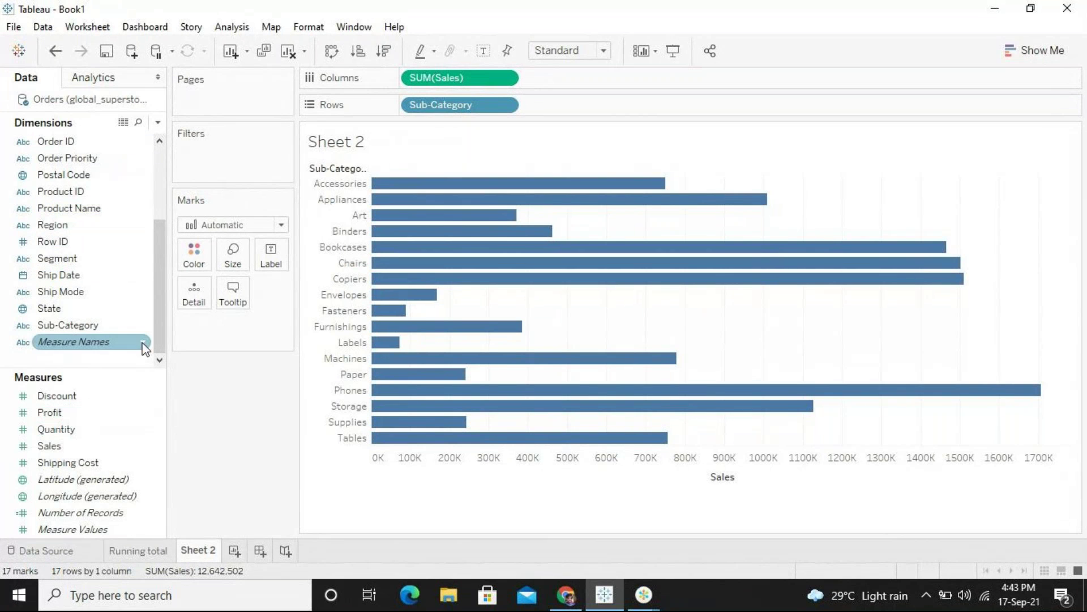
scroll(158, 331, "up", 3)
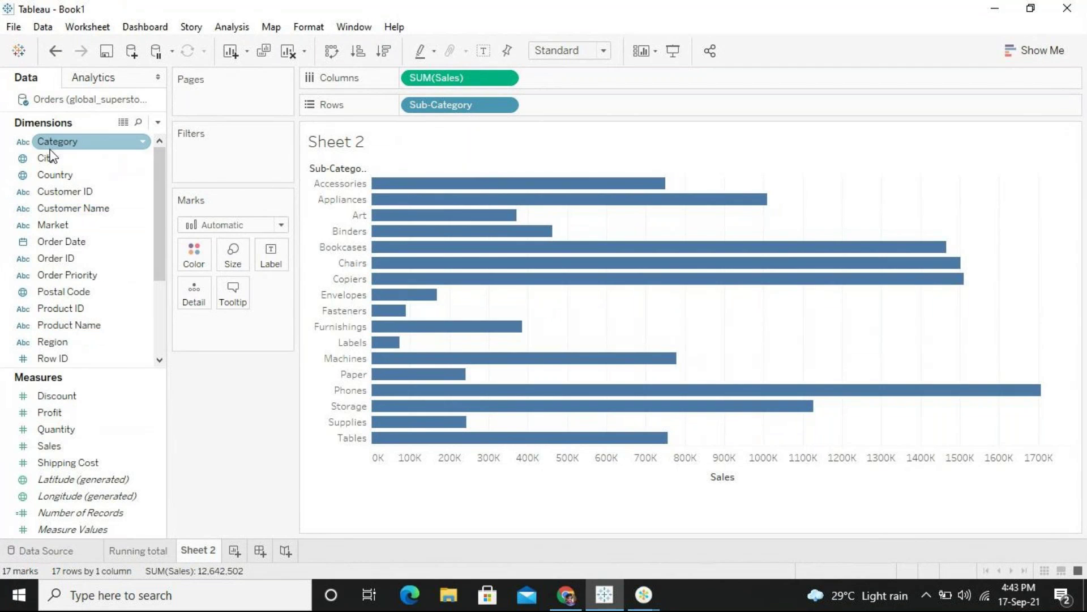
mouse_move(50, 151)
left_mouse_down()
mouse_move(215, 272)
mouse_move(196, 256)
left_mouse_up()
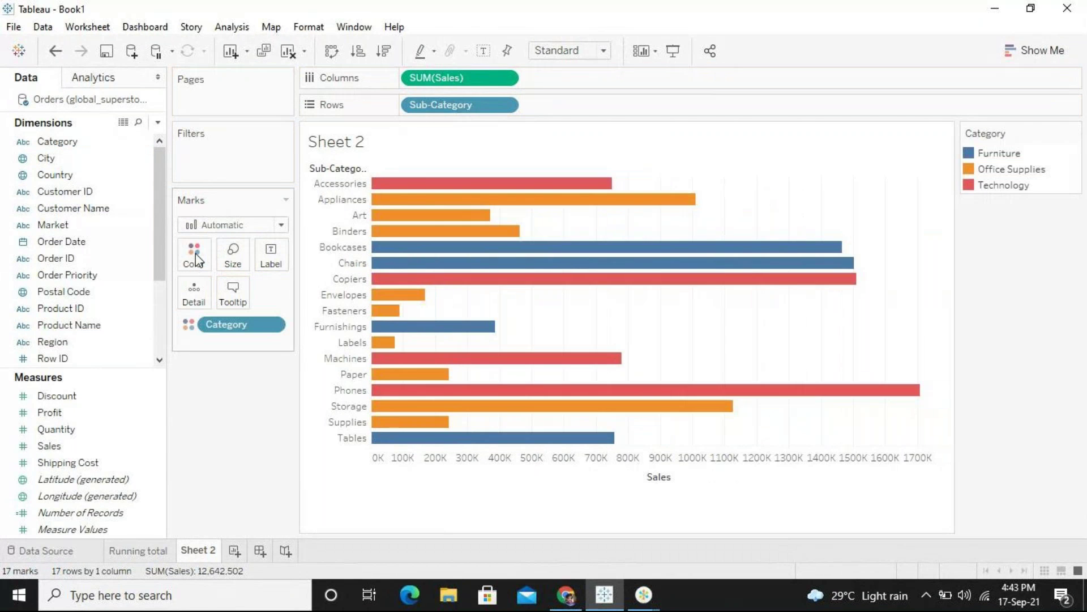
Sort sub-categories by descending sales, rename Sheet 2 to 'sales by cat', and add Sheet 3.
left_click(380, 57)
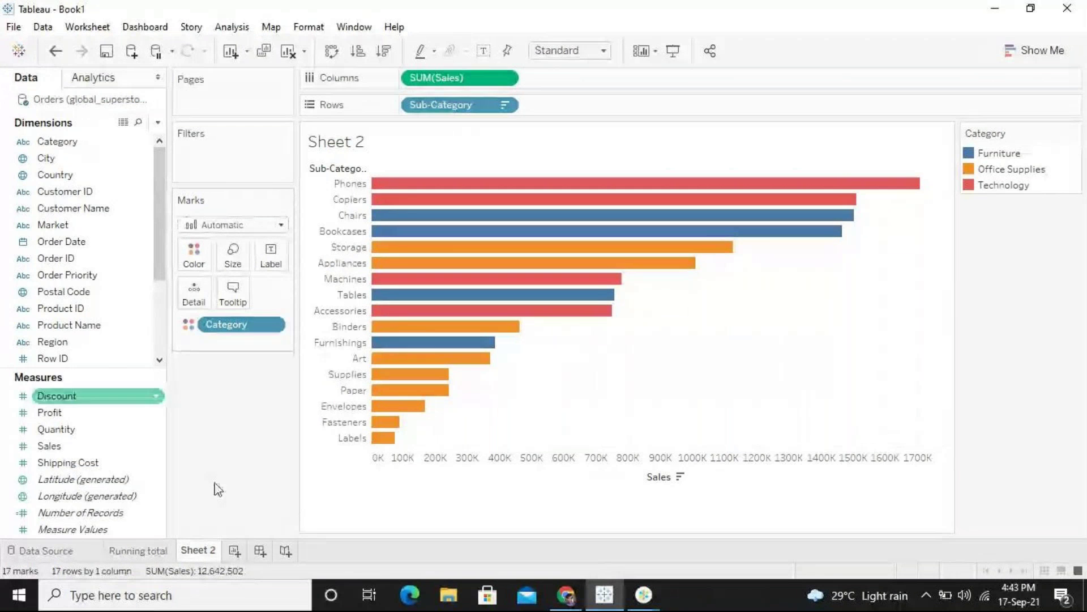
right_click(212, 550)
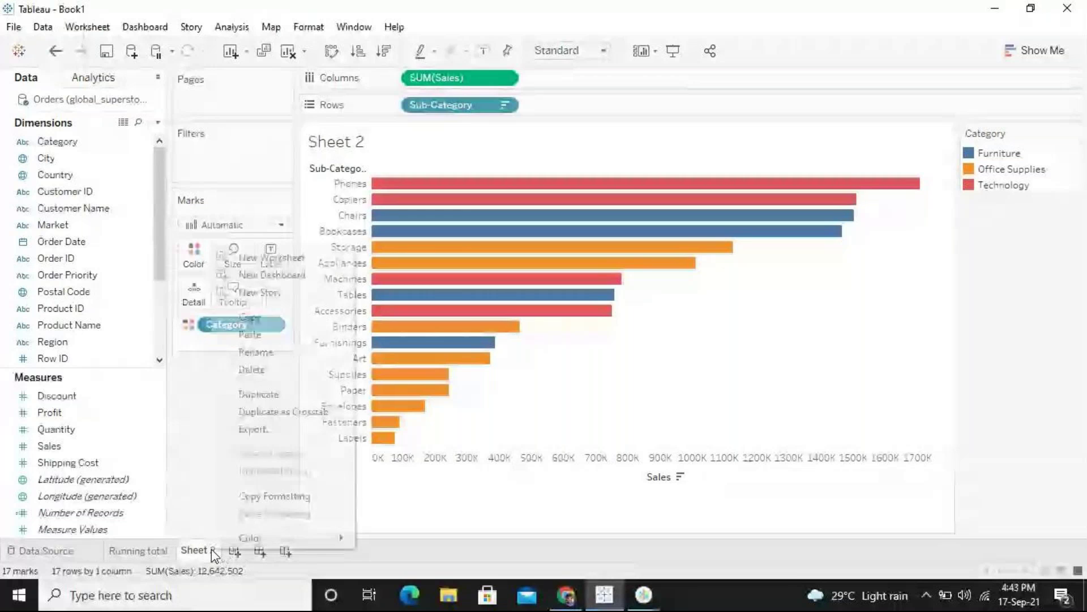
left_click(280, 352)
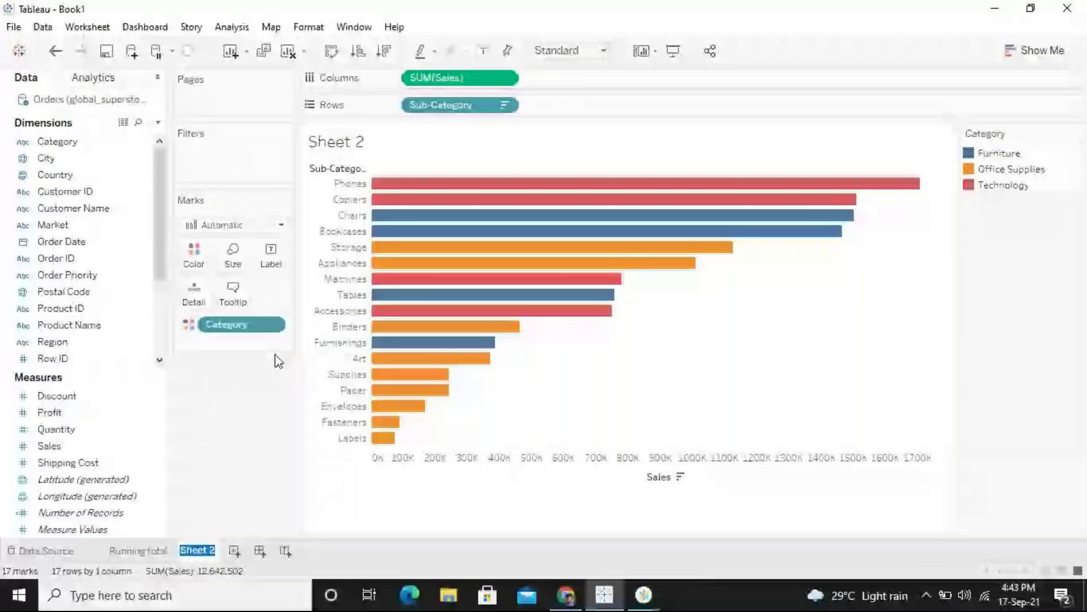
type("sales by ca")
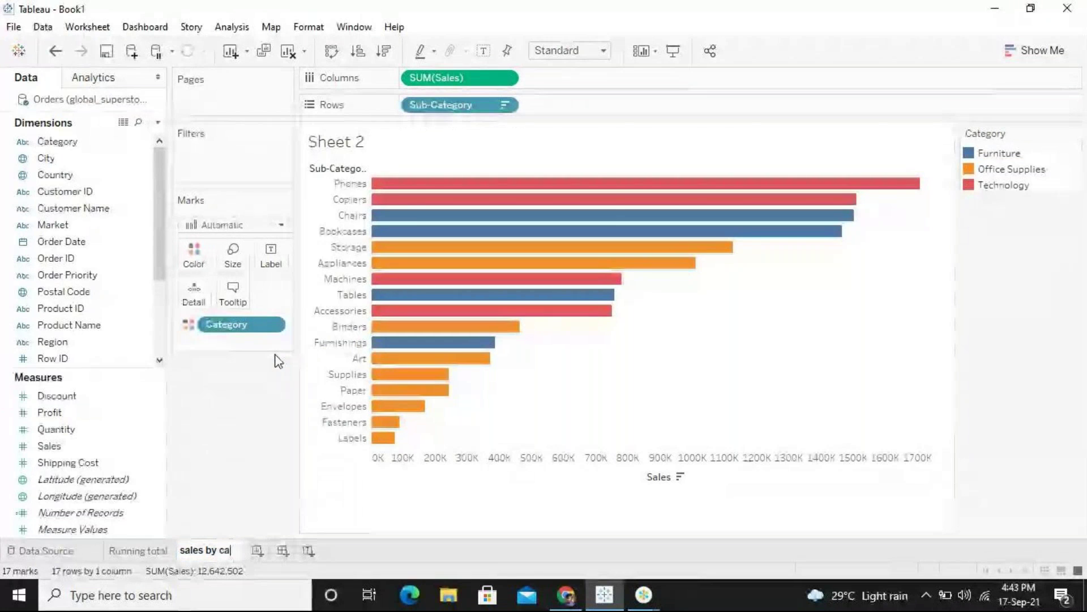
type("t")
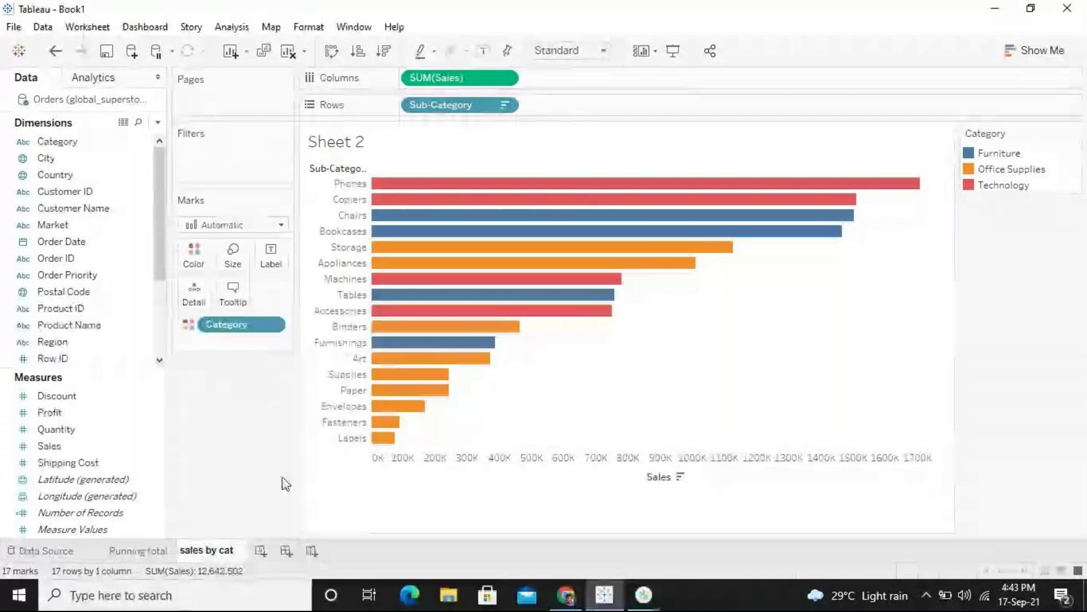
key("Return")
left_click(262, 550)
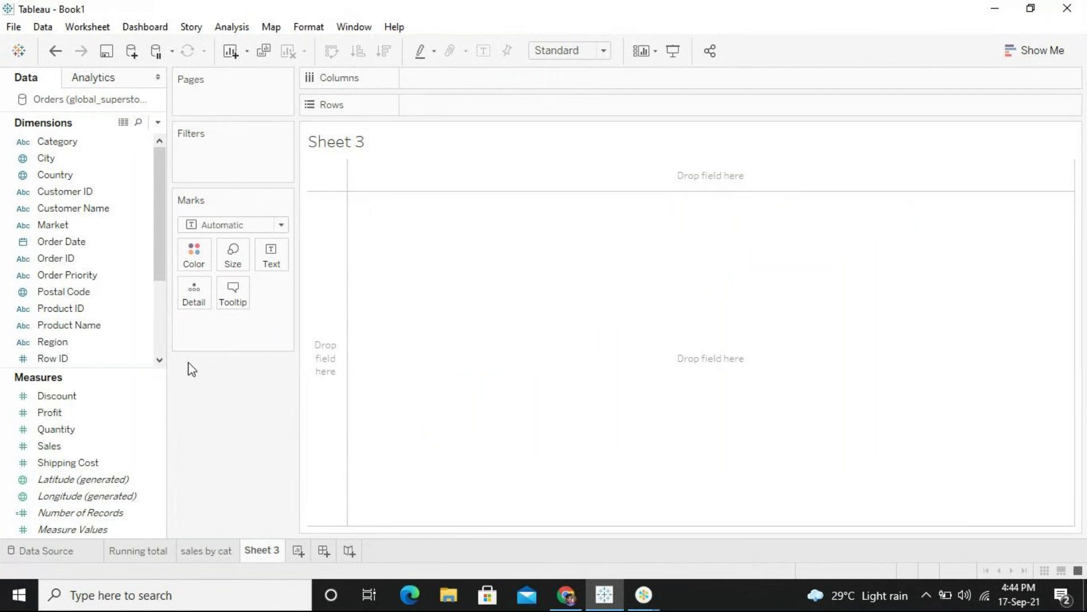
Map Indian states as filled areas shaded by SUM(Sales) and labelled with State names.
left_click(119, 294)
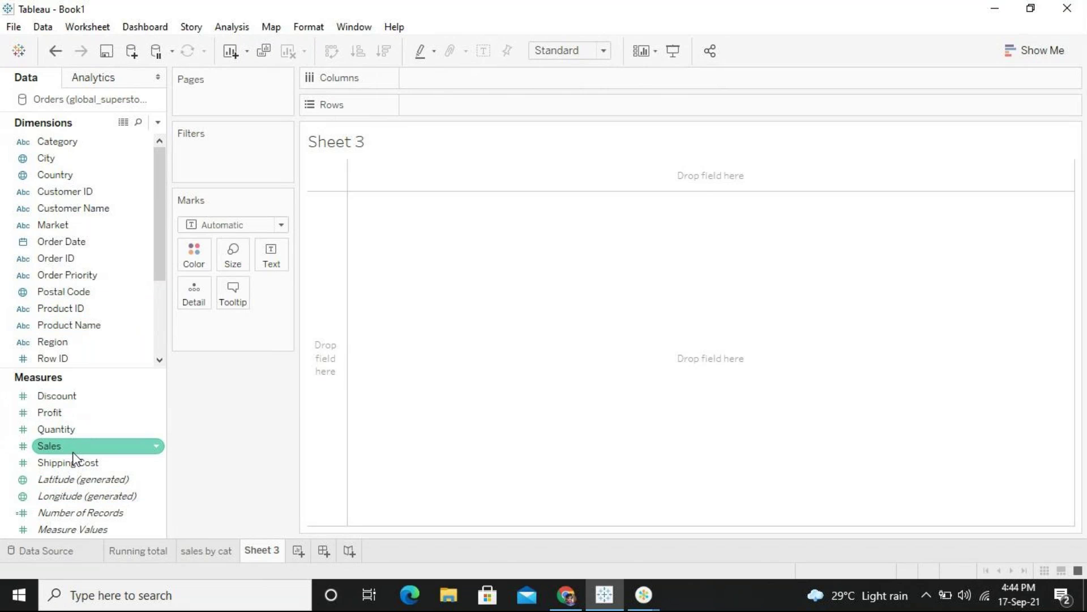
left_click(161, 318)
left_click(90, 310)
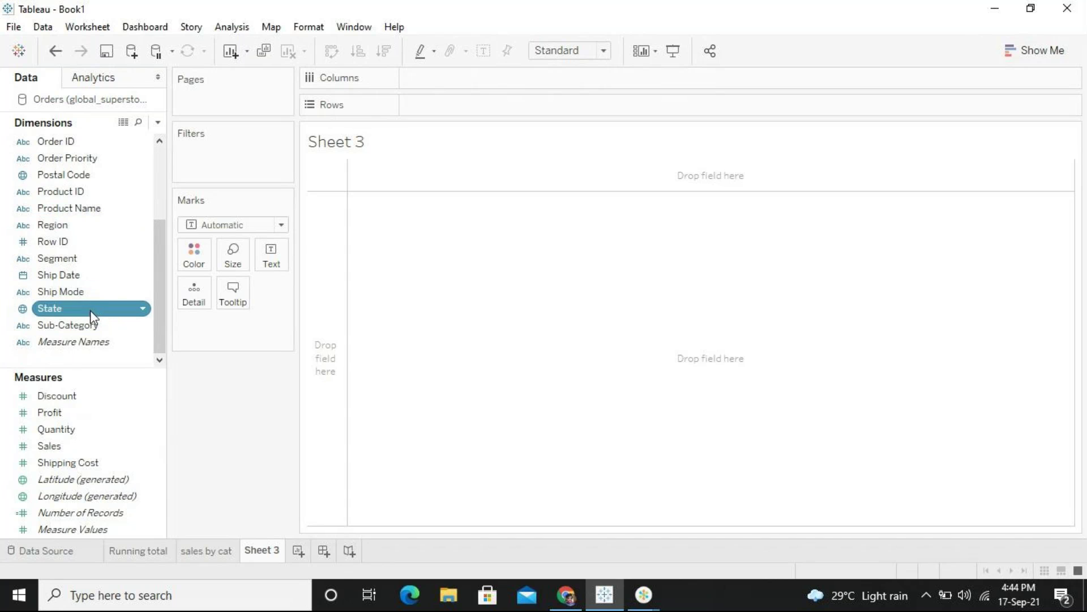
left_click(64, 446)
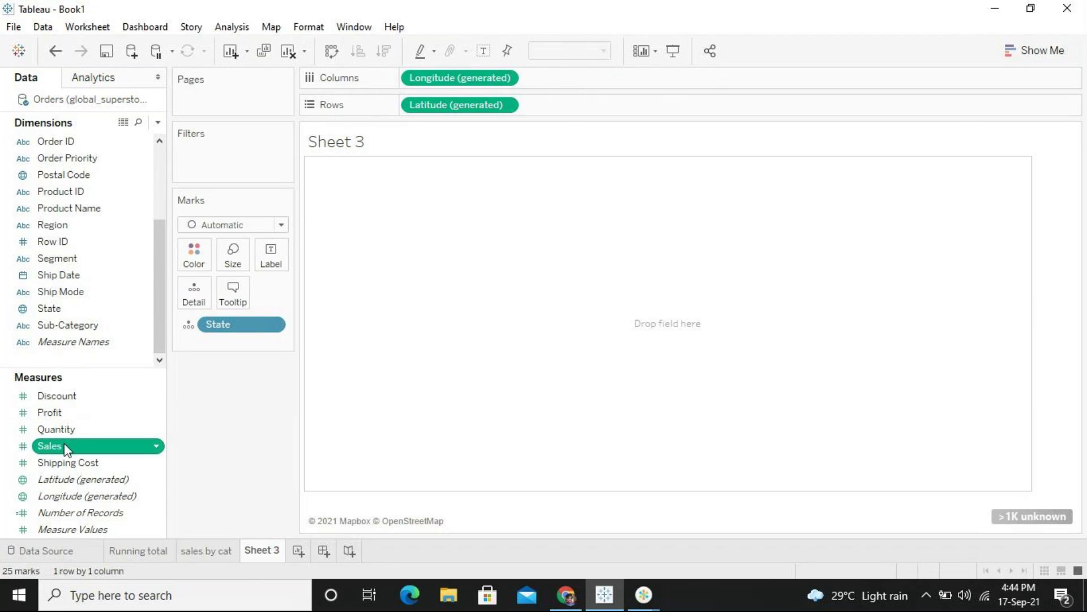
double_click(64, 447)
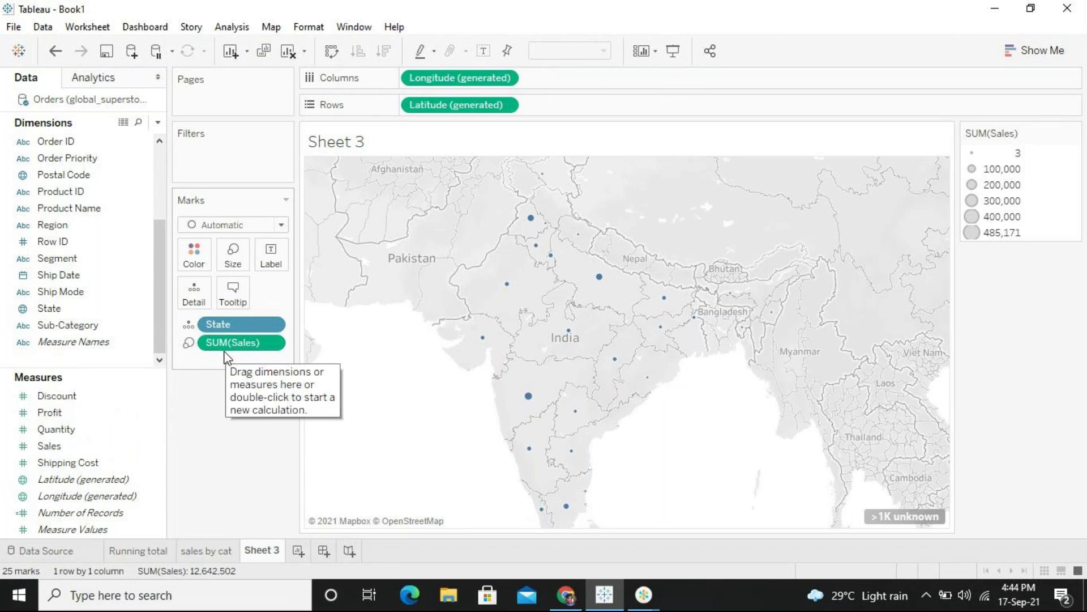
mouse_move(238, 342)
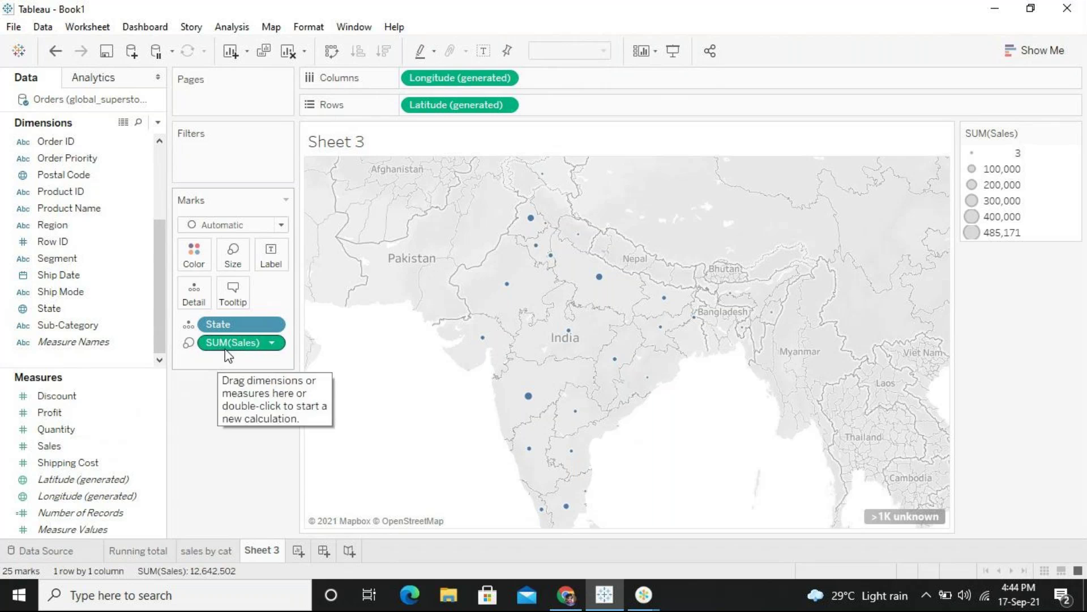
left_click_drag(225, 334, 203, 260)
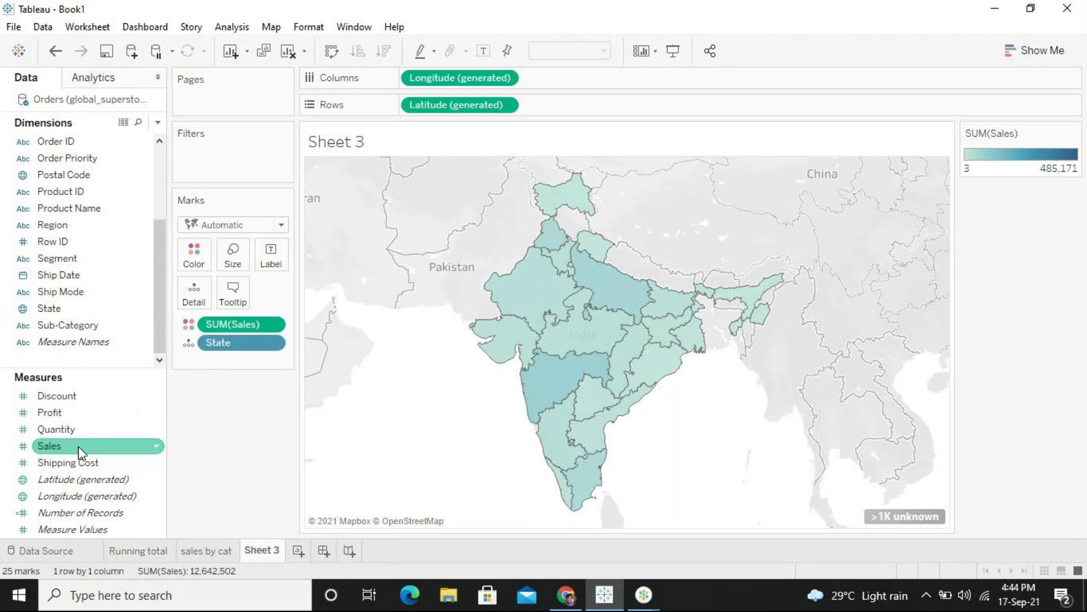
mouse_move(92, 308)
left_mouse_down()
mouse_move(247, 281)
mouse_move(276, 254)
left_mouse_up()
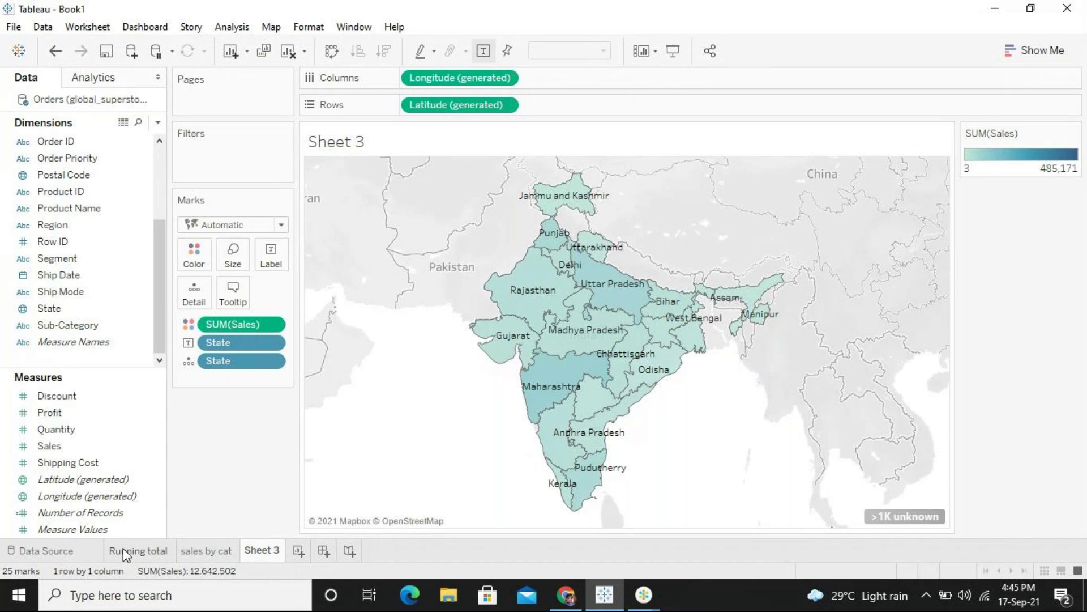
right_click(277, 552)
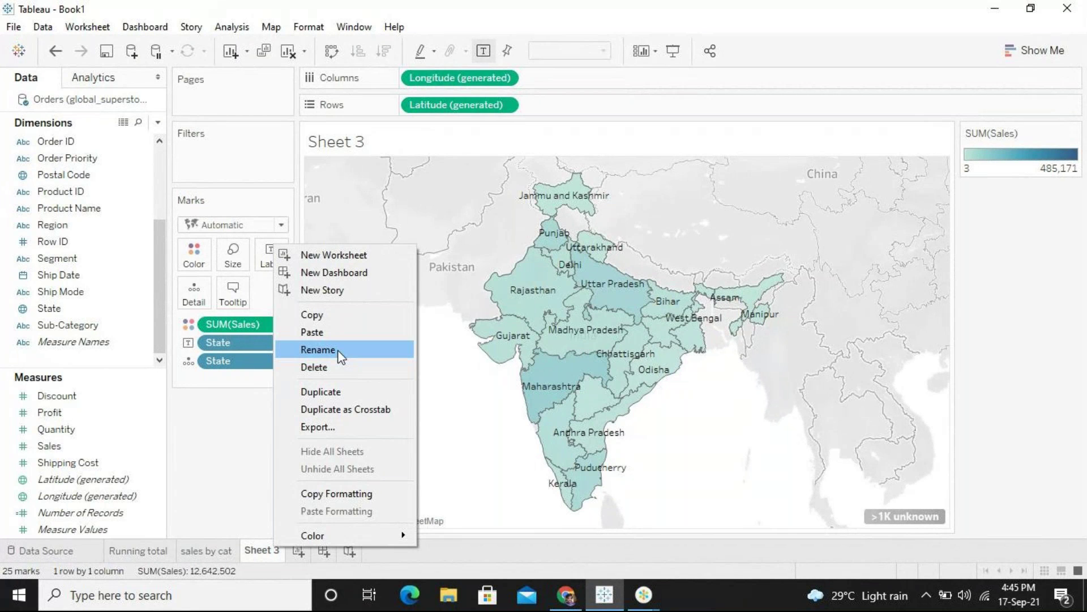
Rename Sheet 3 to 'sate sales map'.
left_click(317, 349)
type("sate sales ma")
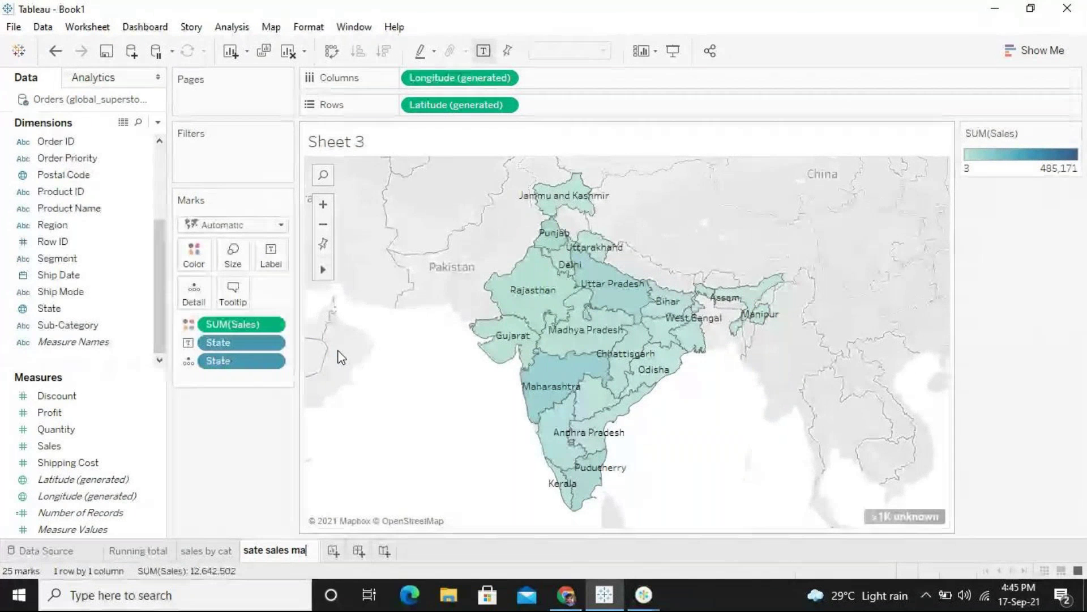
type("p")
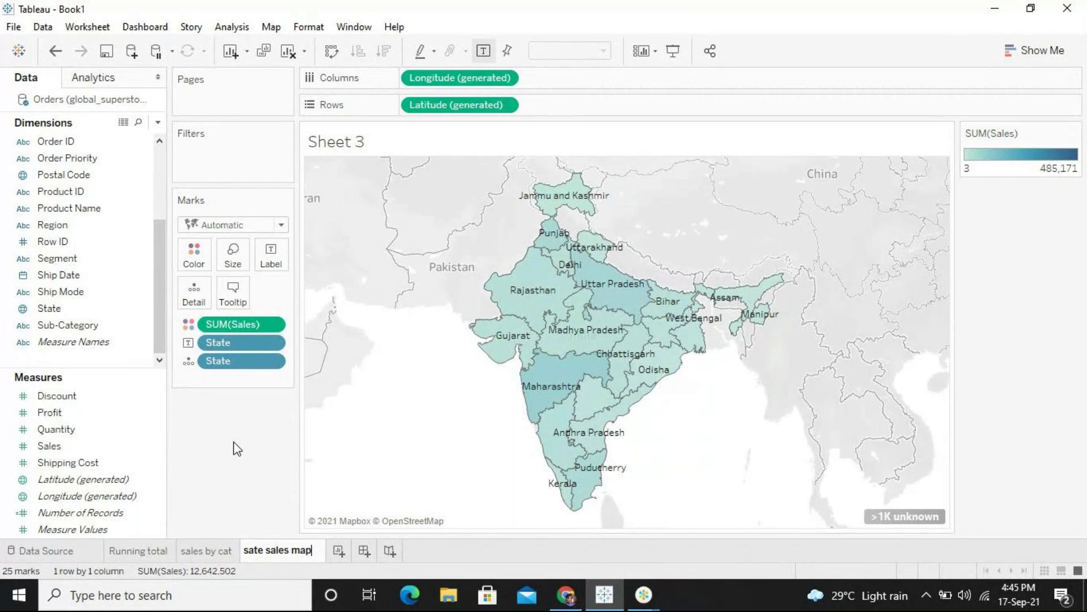
key("Return")
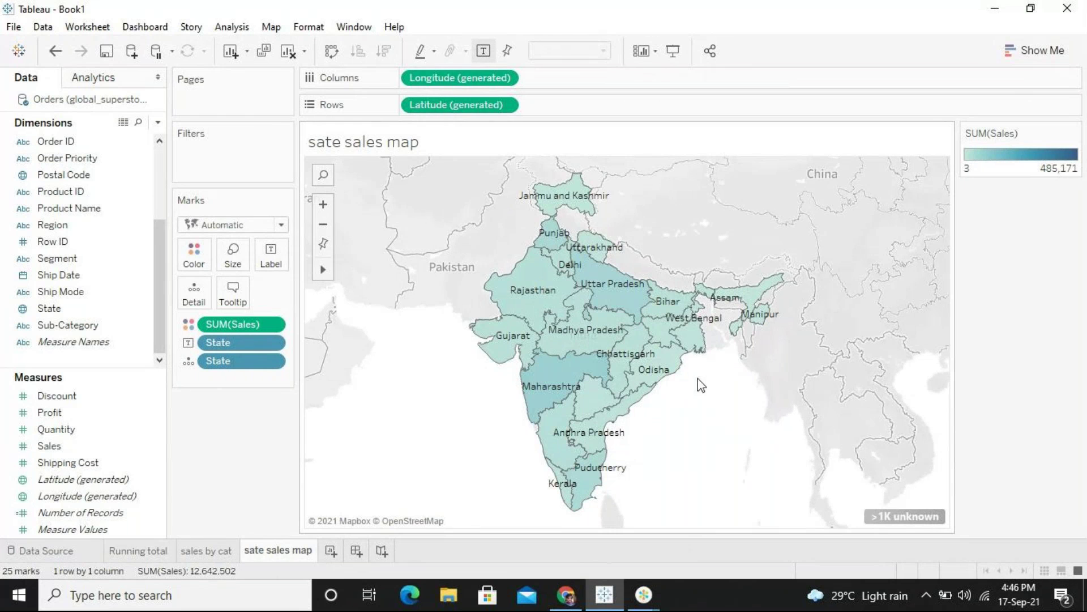
Check the Running total and sales by cat sheets, then return to sate sales map.
left_click(119, 557)
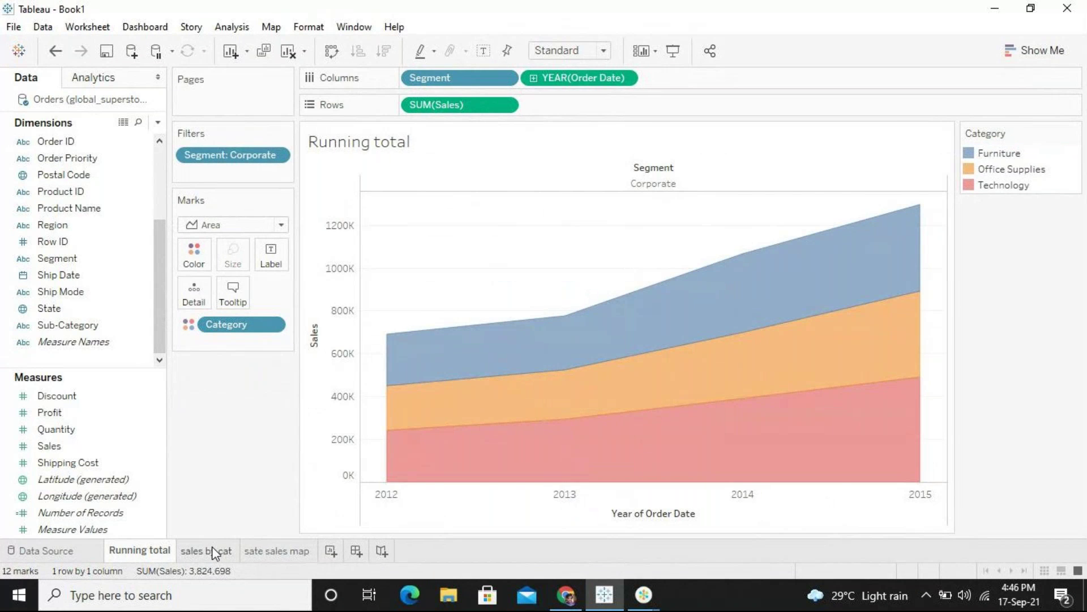
left_click(212, 549)
left_click(280, 552)
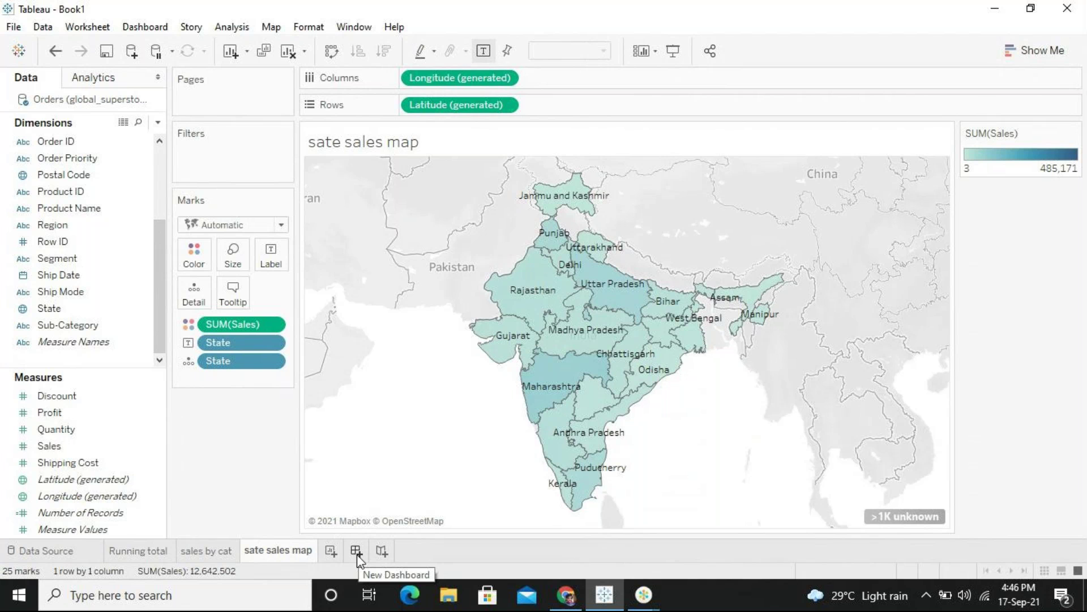
Create Dashboard 1 and switch new objects to Tiled placement.
left_click(358, 557)
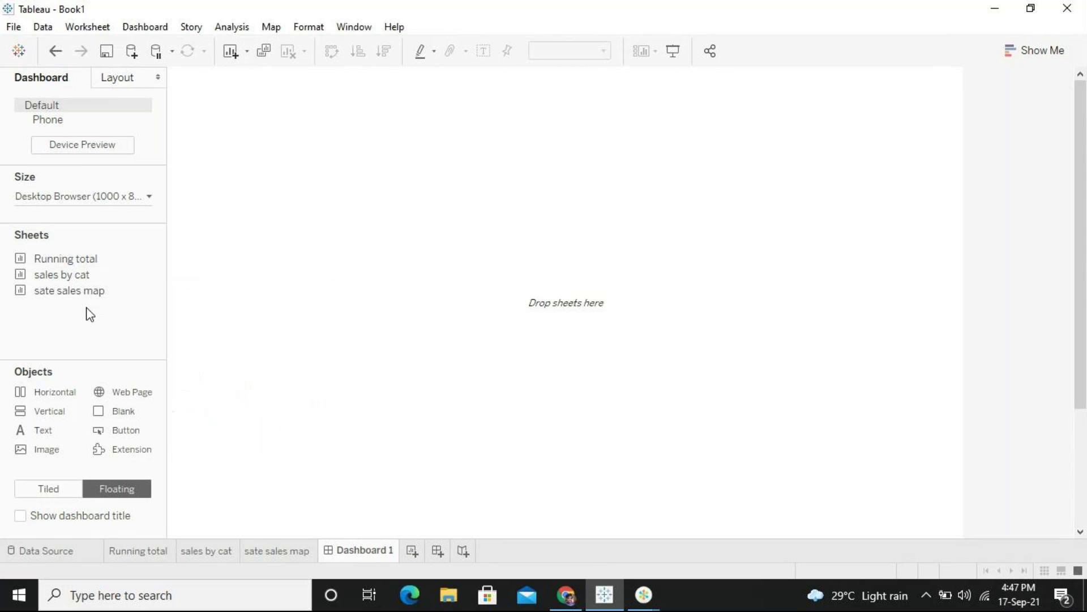
mouse_move(66, 259)
mouse_move(74, 264)
left_mouse_down()
mouse_move(364, 93)
mouse_move(123, 236)
left_mouse_up()
left_click(48, 494)
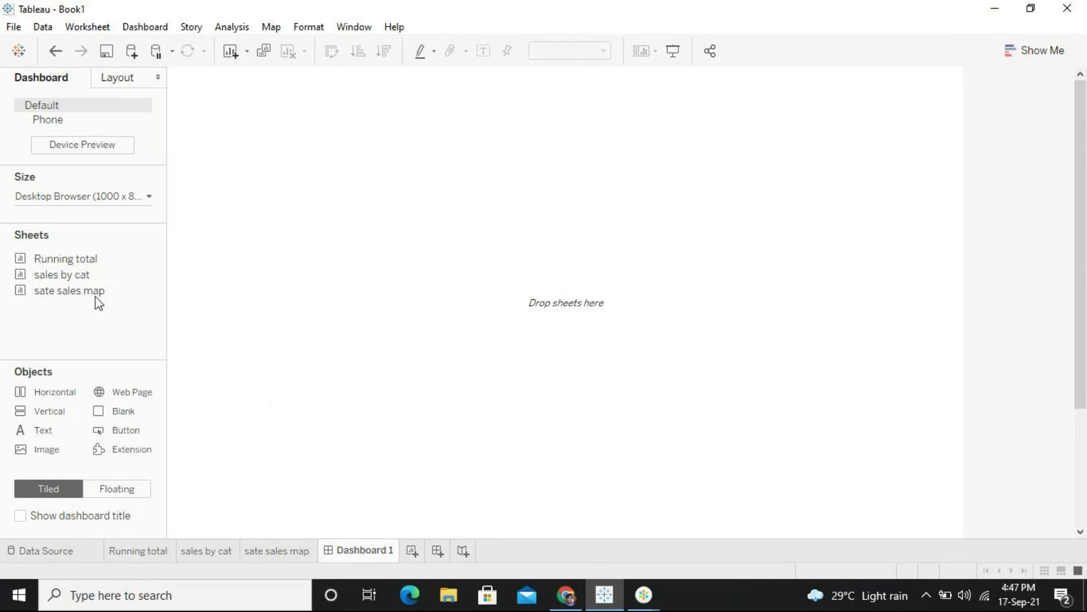
left_click_drag(83, 259, 395, 250)
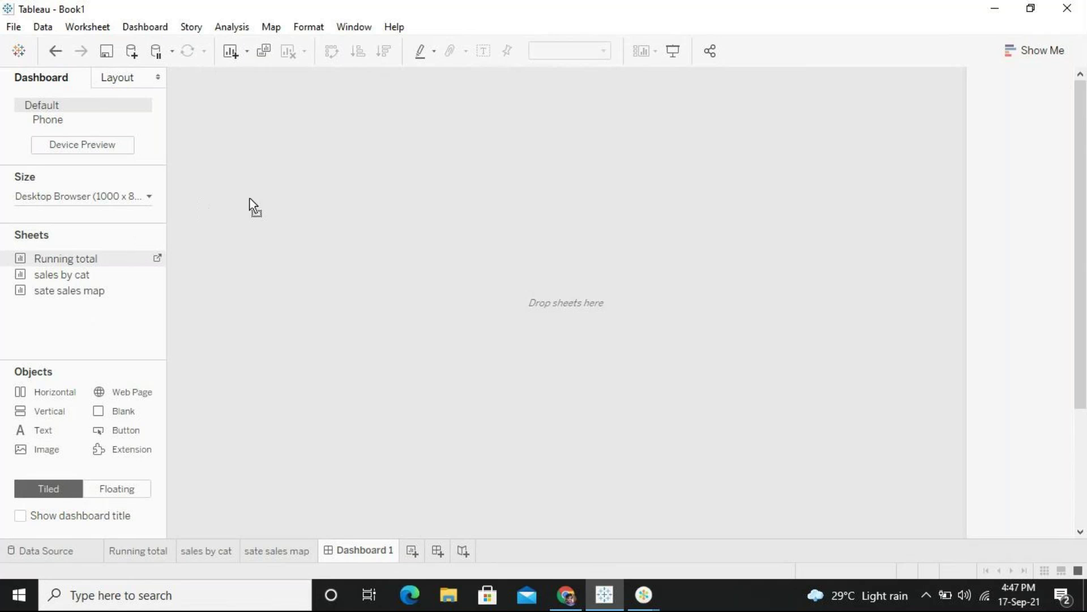
Place the Running total area chart on Dashboard 1, filling the canvas with its Category legend.
mouse_move(396, 251)
left_mouse_down()
mouse_move(46, 281)
mouse_move(65, 309)
left_mouse_up()
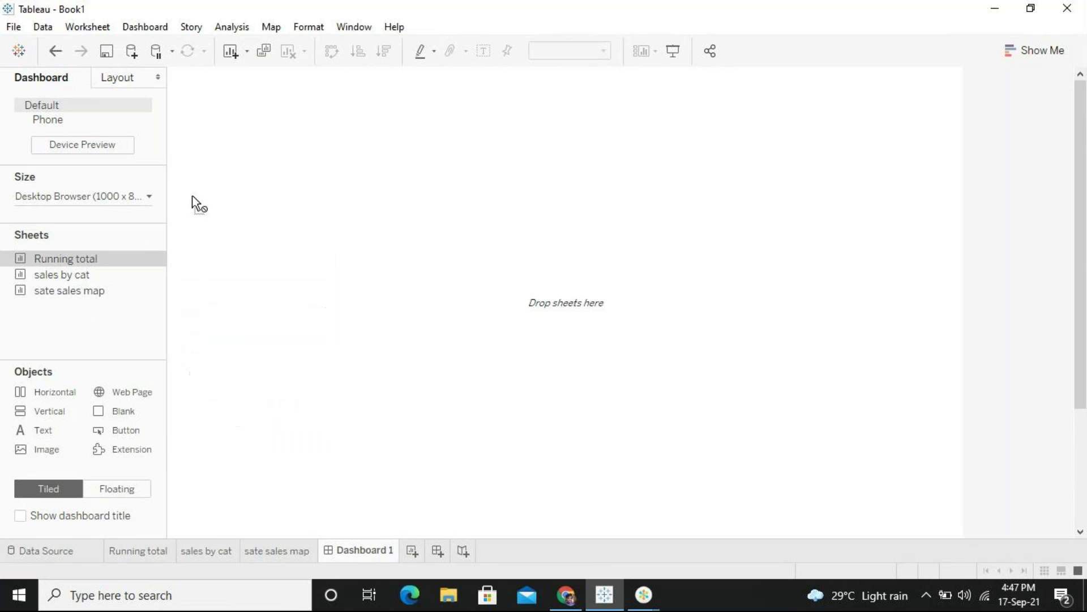
left_click_drag(82, 258, 393, 70)
left_click_drag(531, 66, 622, 102)
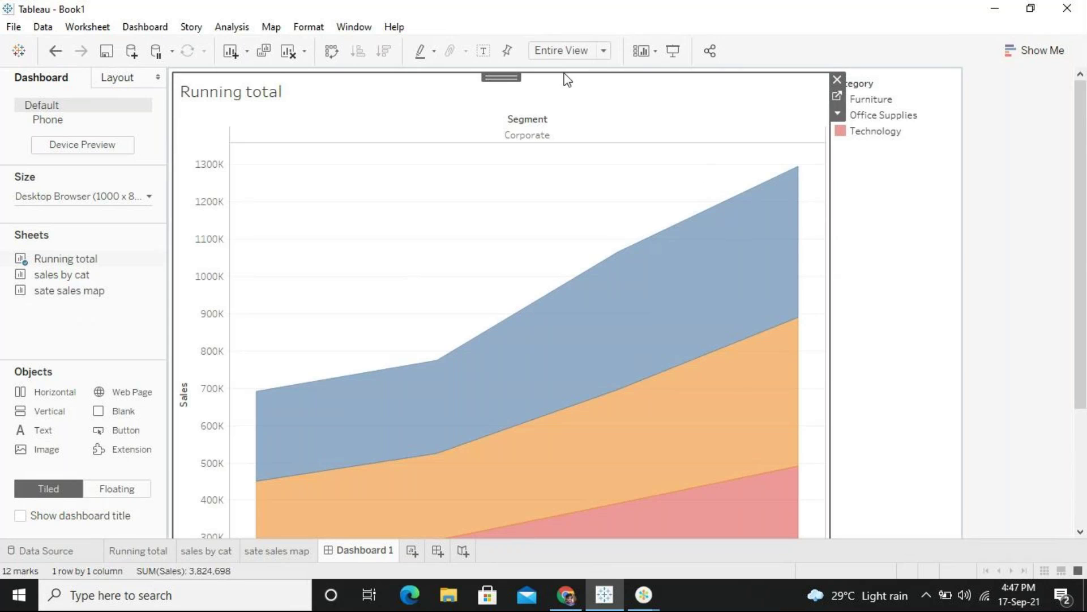
double_click(510, 78)
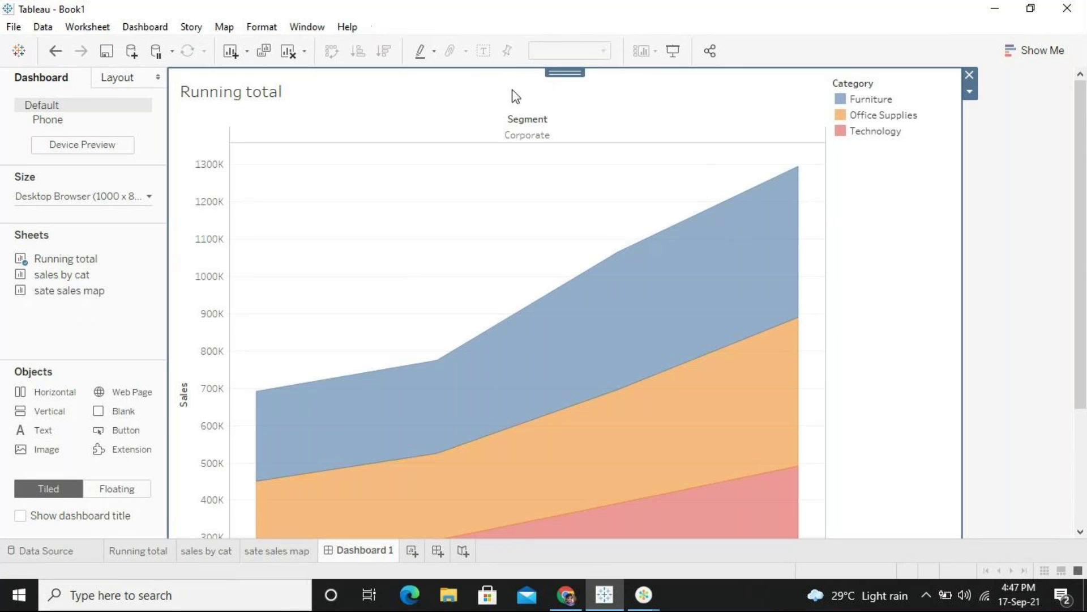
left_click(1032, 293)
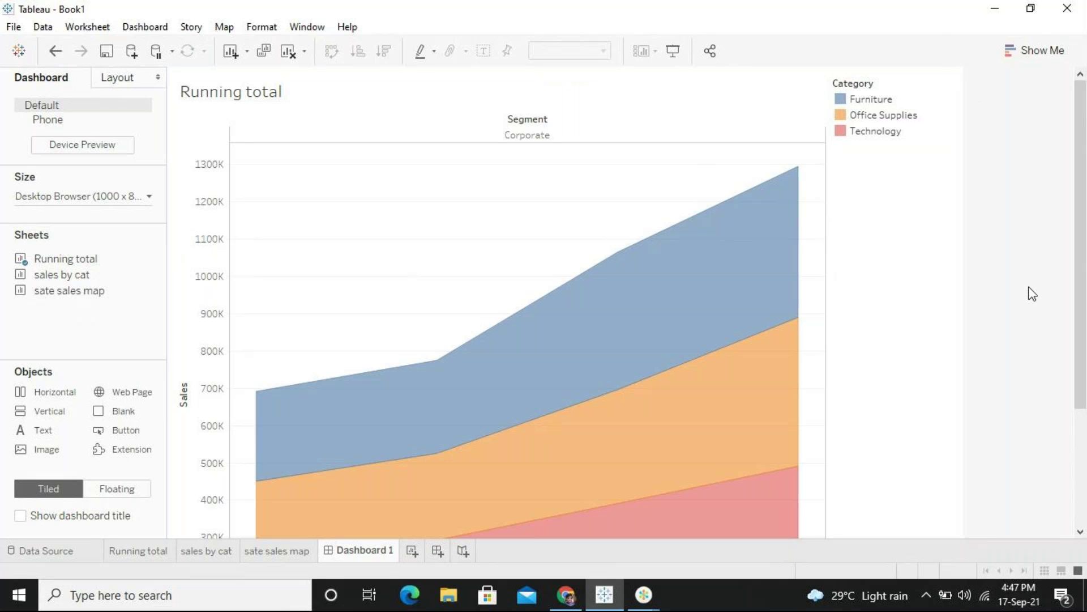
left_click_drag(1080, 306, 1081, 432)
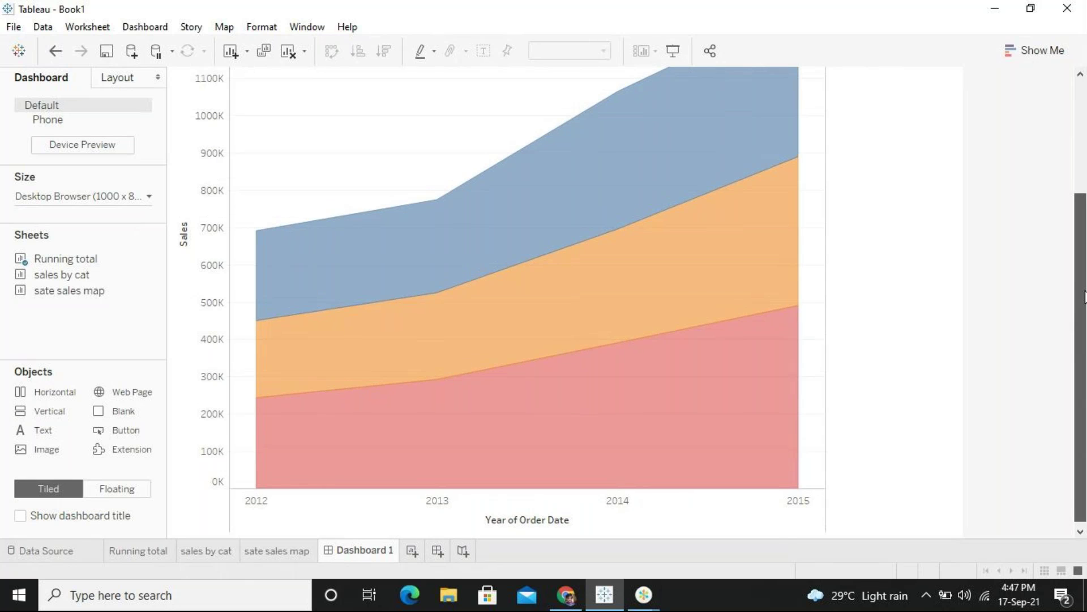
left_click_drag(1084, 347, 1083, 262)
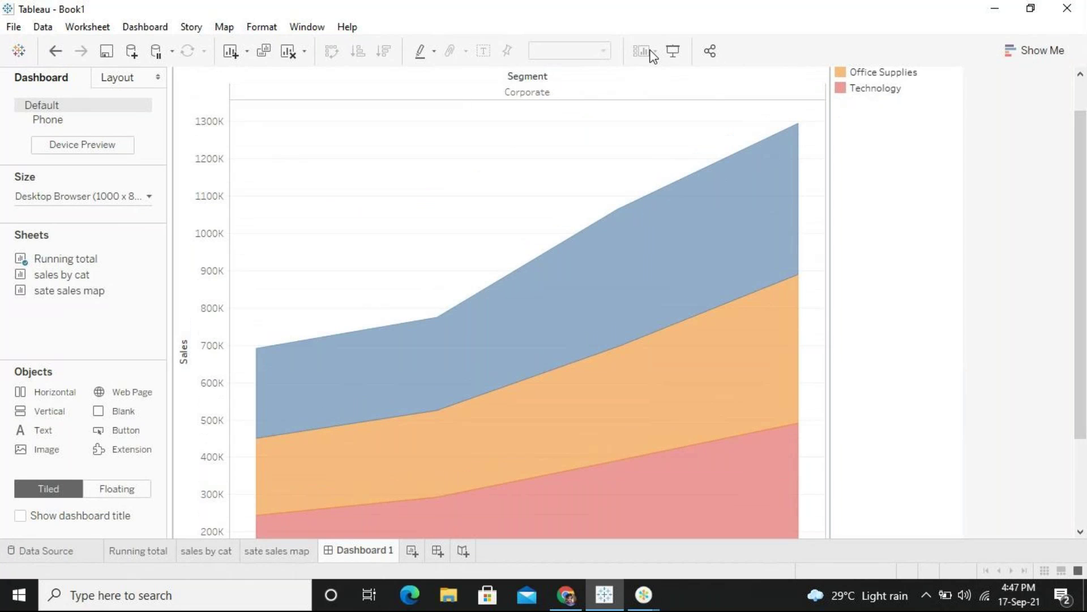
left_click(306, 28)
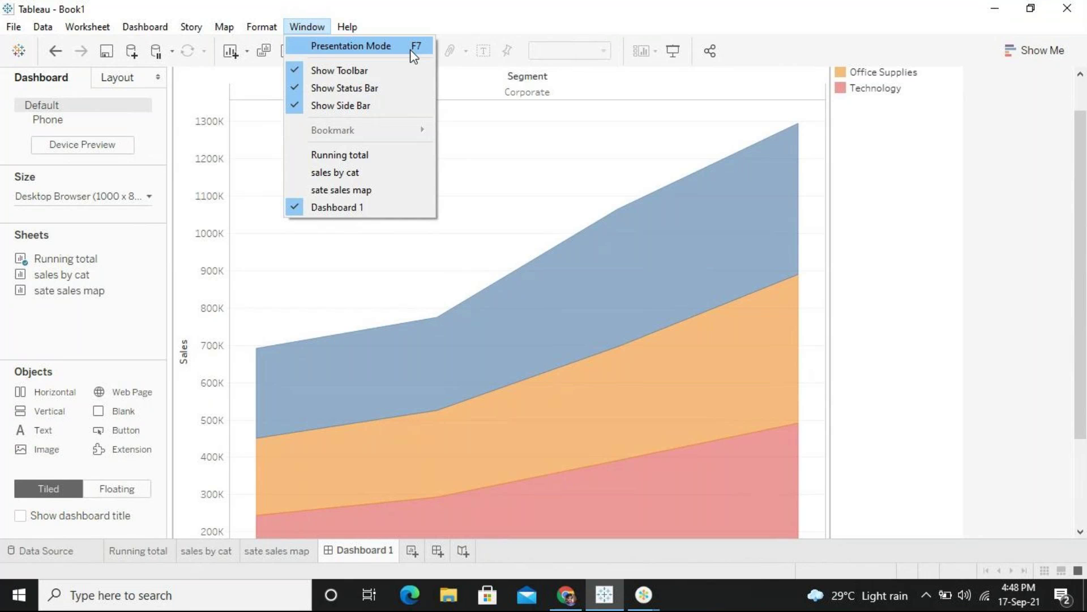
left_click(944, 363)
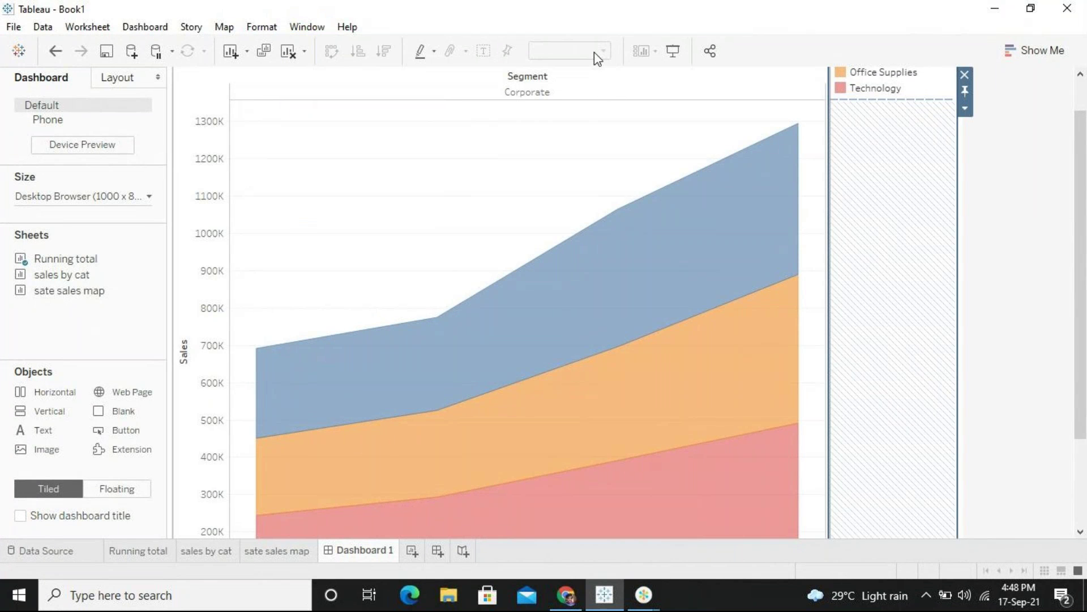
left_click(965, 109)
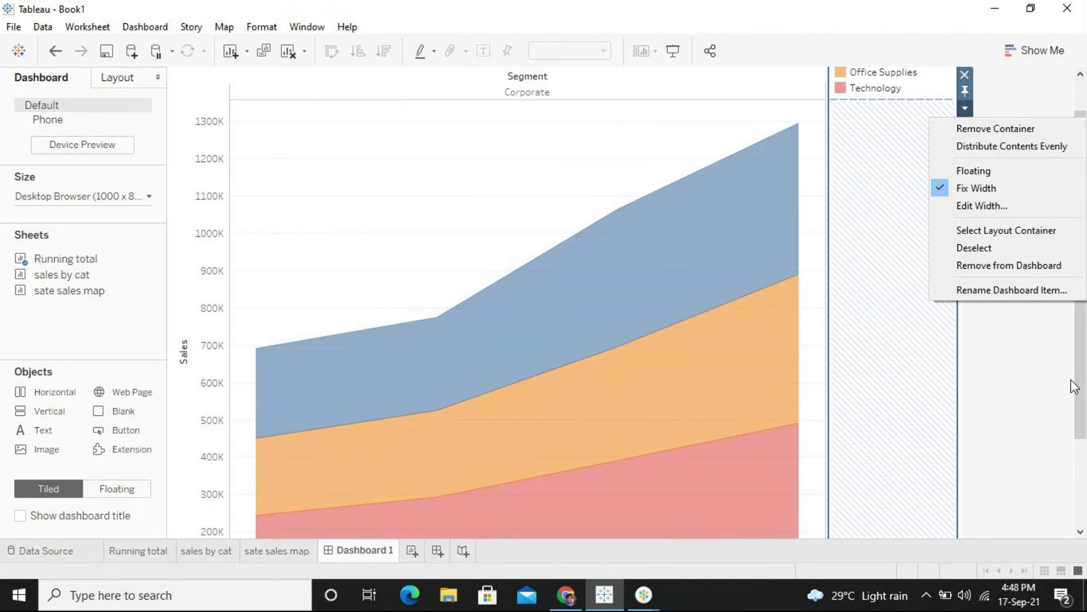
left_click(1070, 358)
scroll(1072, 243, "up", 2)
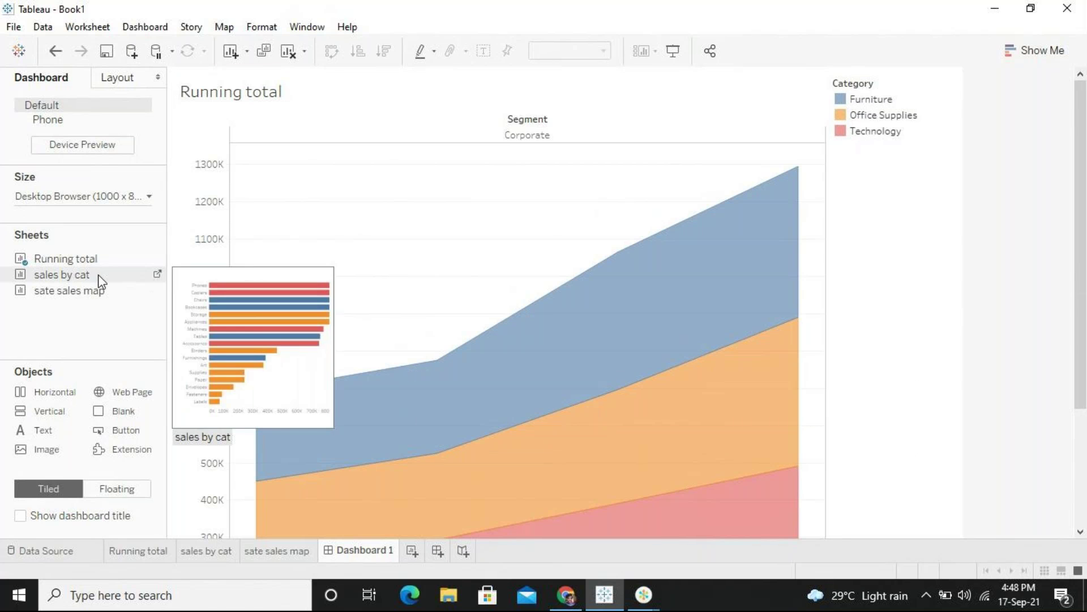
Tile the sales by cat bar chart into the lower half beneath Running total.
mouse_move(98, 280)
left_mouse_down()
mouse_move(583, 427)
mouse_move(654, 357)
mouse_move(298, 154)
mouse_move(480, 104)
left_mouse_up()
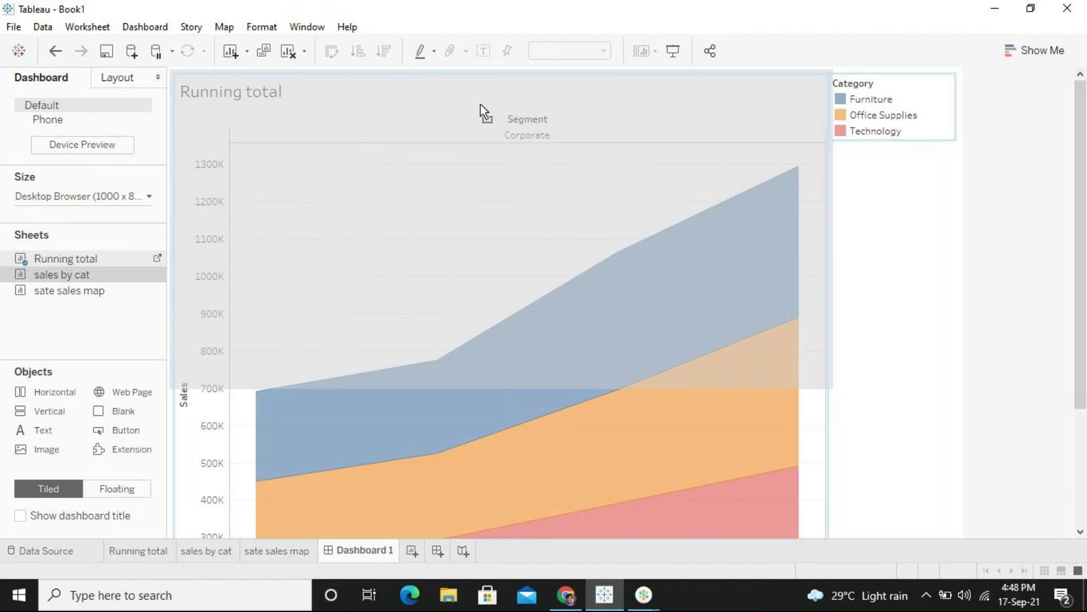
mouse_move(480, 103)
left_mouse_down()
mouse_move(352, 270)
mouse_move(328, 277)
mouse_move(866, 326)
mouse_move(740, 377)
left_mouse_up()
left_click_drag(573, 501, 563, 511)
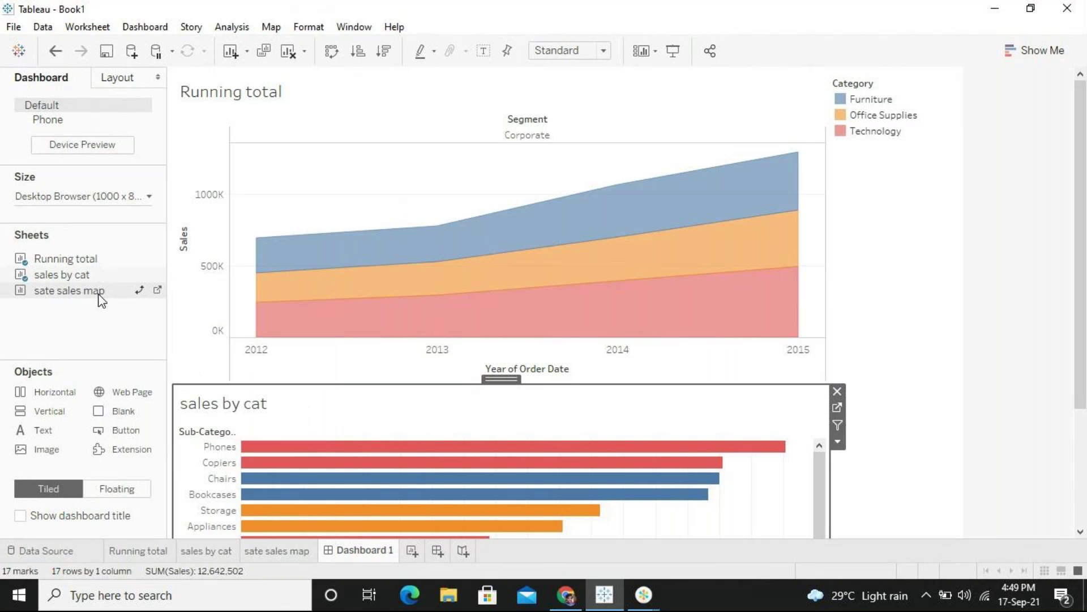
Tile the sate sales map left of Running total, then enter Presentation Mode.
left_click_drag(101, 299, 230, 322)
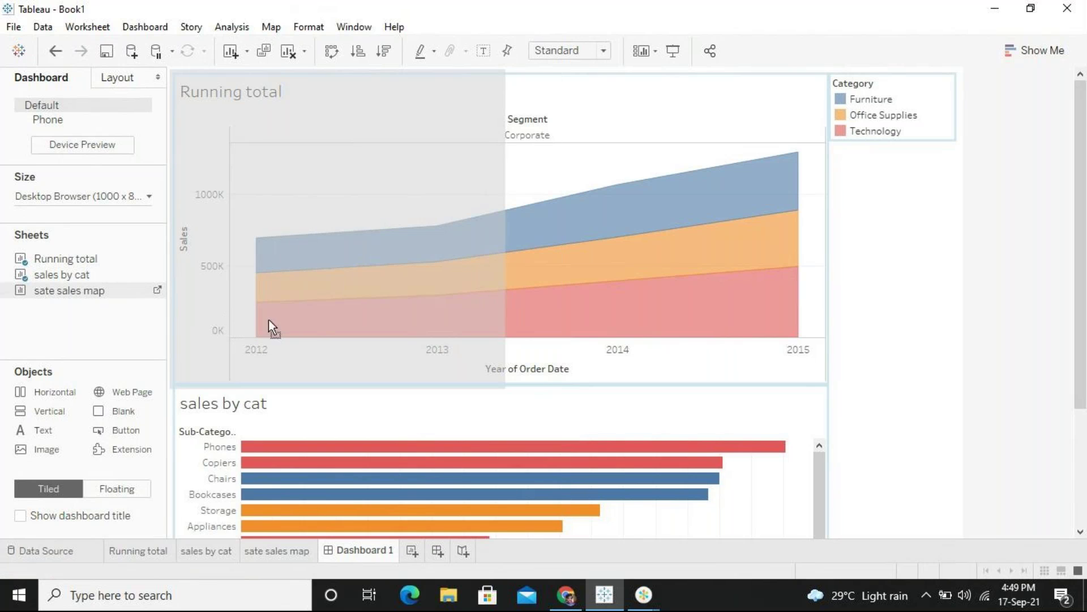
mouse_move(287, 321)
left_mouse_down()
mouse_move(280, 312)
mouse_move(425, 322)
mouse_move(291, 253)
left_mouse_up()
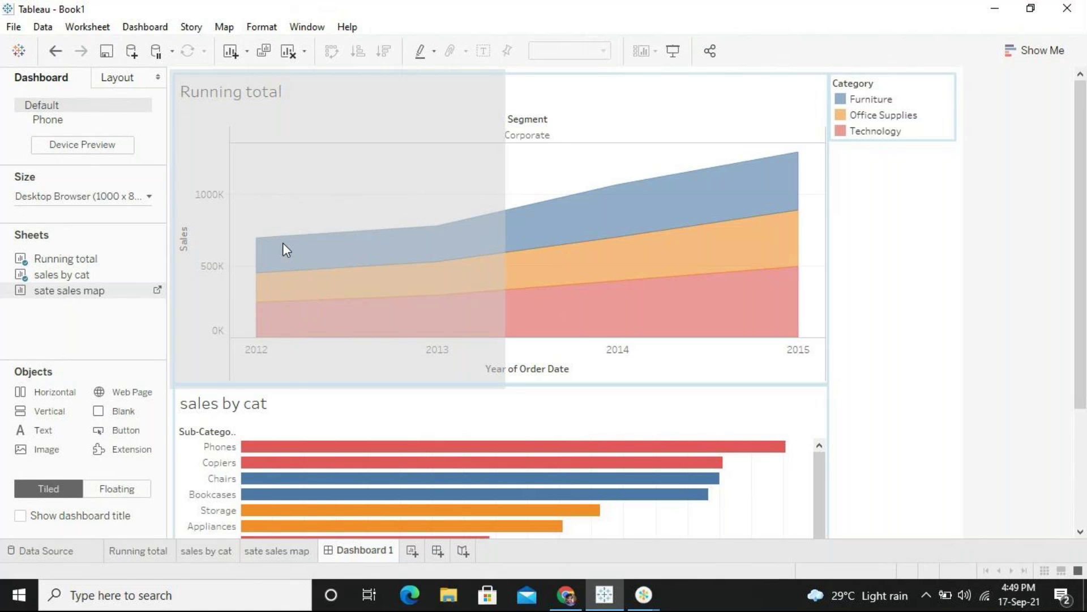
left_click_drag(283, 243, 283, 243)
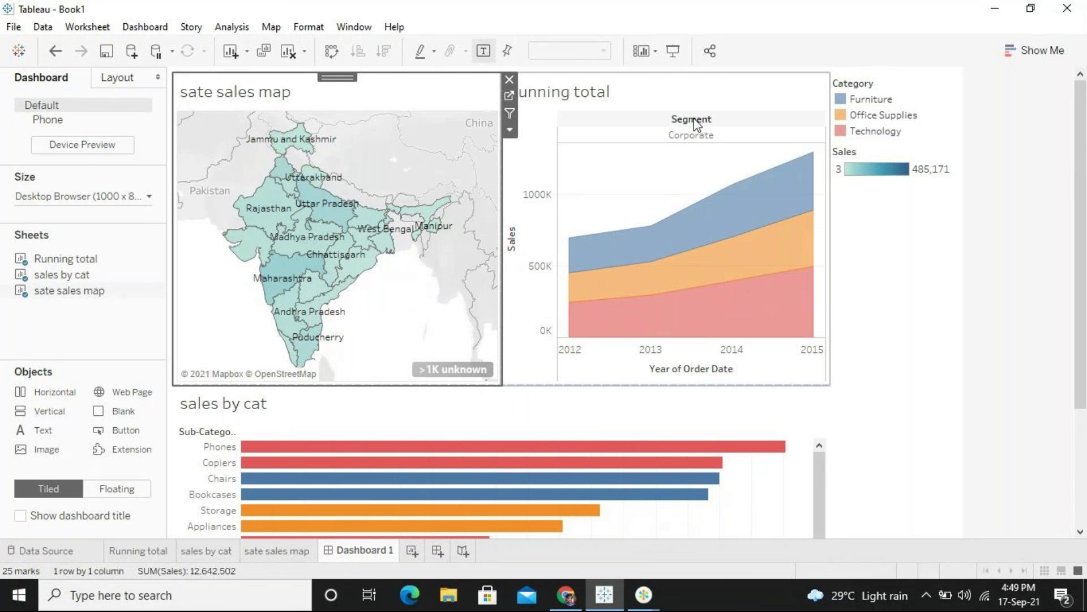
left_click(674, 52)
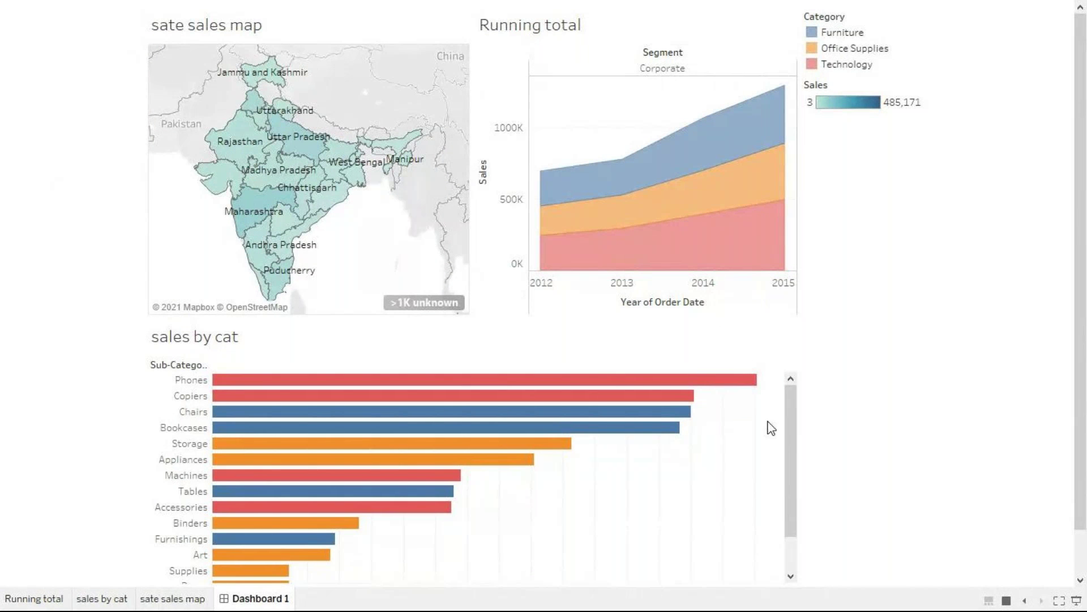
Highlight the Office Supplies, Furniture and Technology areas in Running total, then clear the highlight.
mouse_move(785, 437)
left_mouse_down()
mouse_move(780, 491)
mouse_move(785, 425)
left_mouse_up()
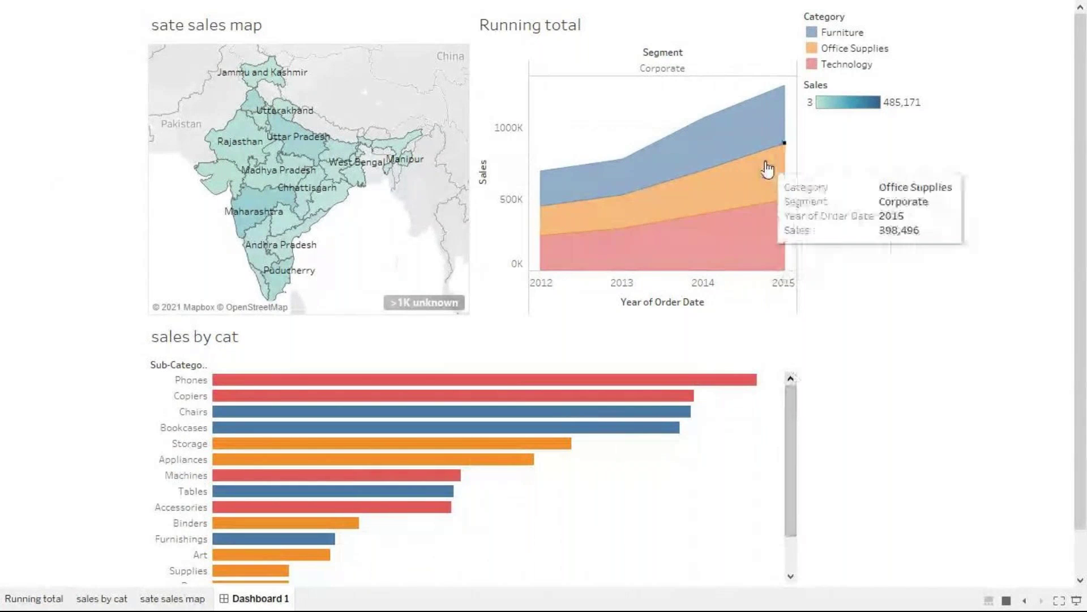
left_click(771, 170)
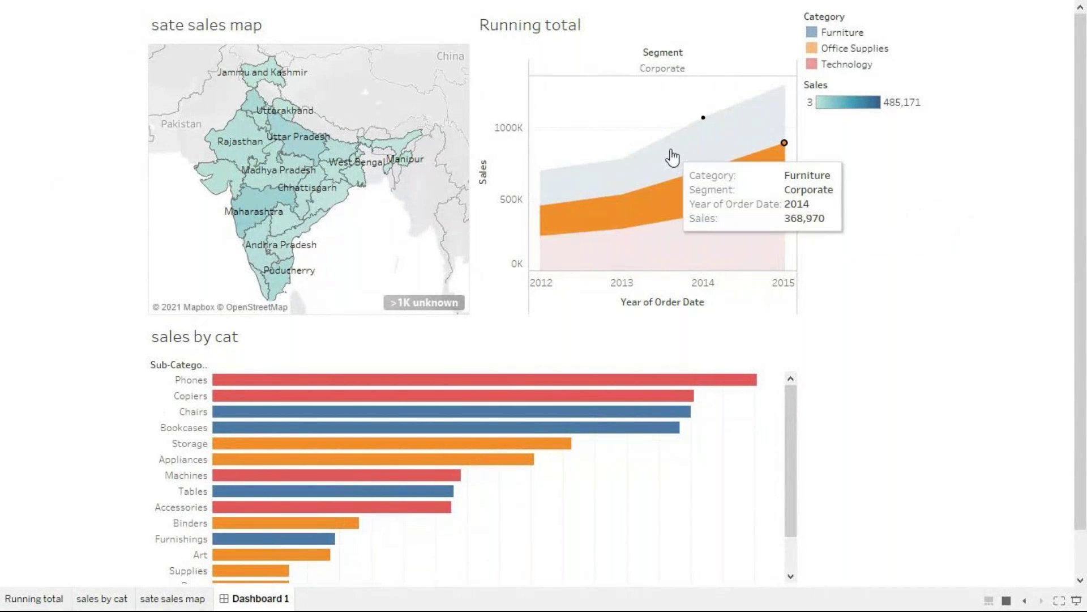
left_click(639, 158)
left_click(680, 246)
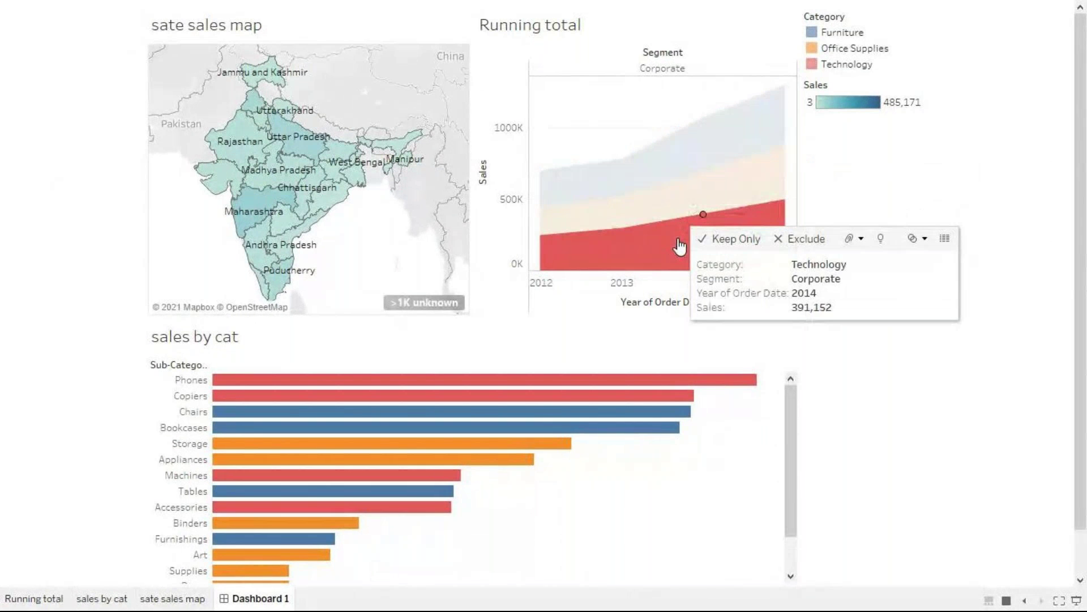
left_click(598, 56)
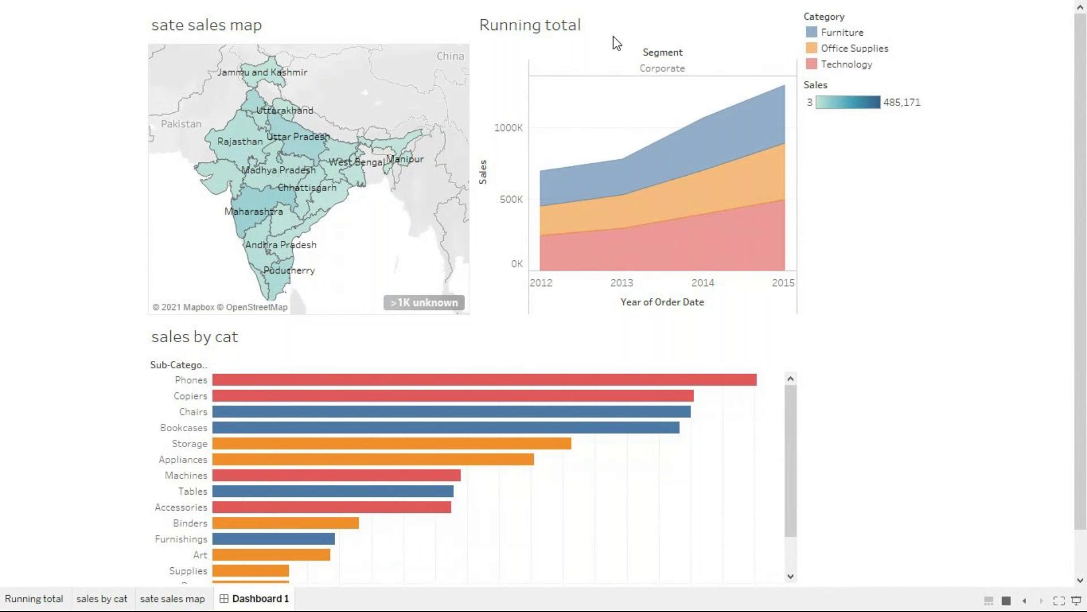
mouse_move(307, 242)
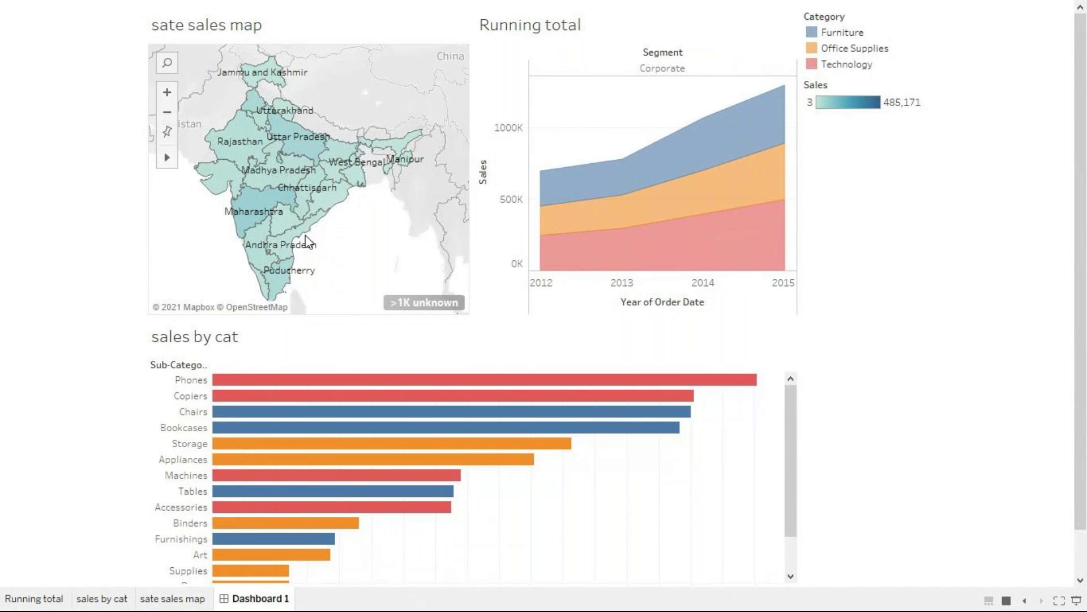
Highlight the Furnishings and Storage bars in sales by cat, clear, and exit Presentation Mode.
left_click(277, 538)
left_click(520, 448)
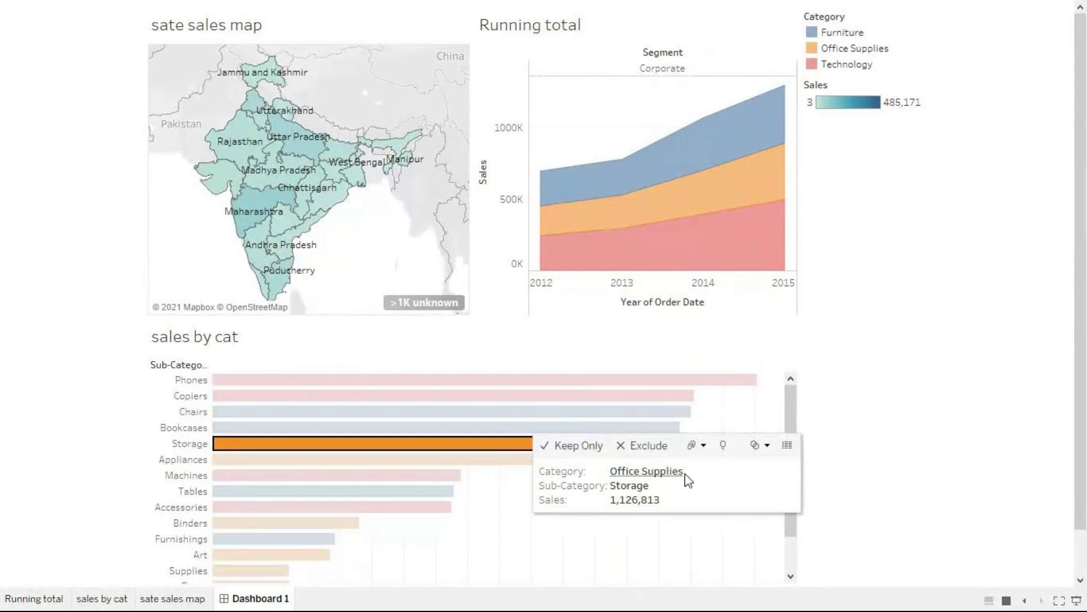
left_click(766, 544)
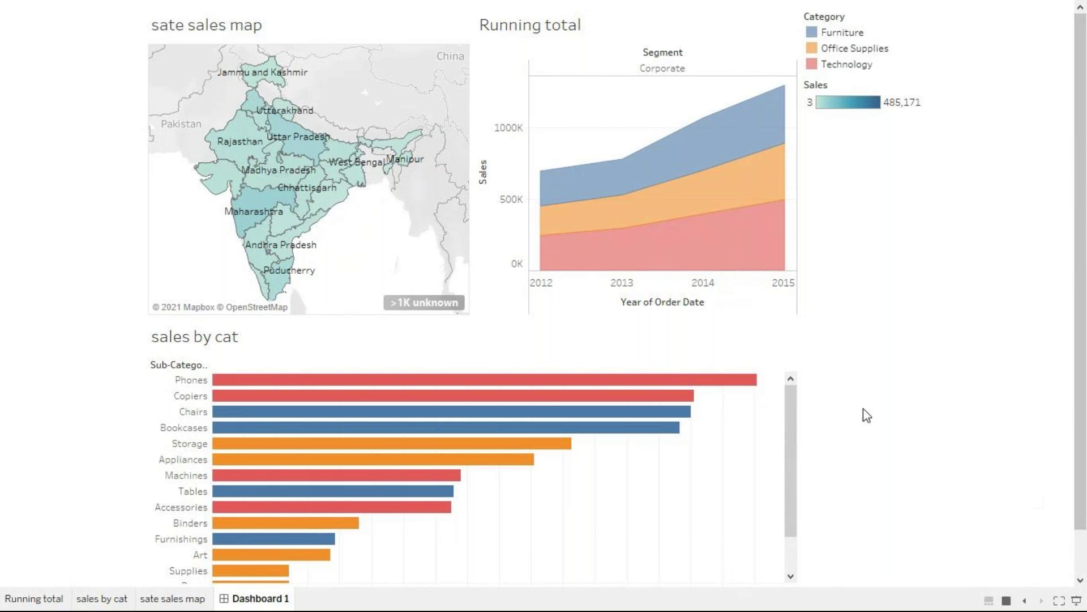
left_click(1078, 603)
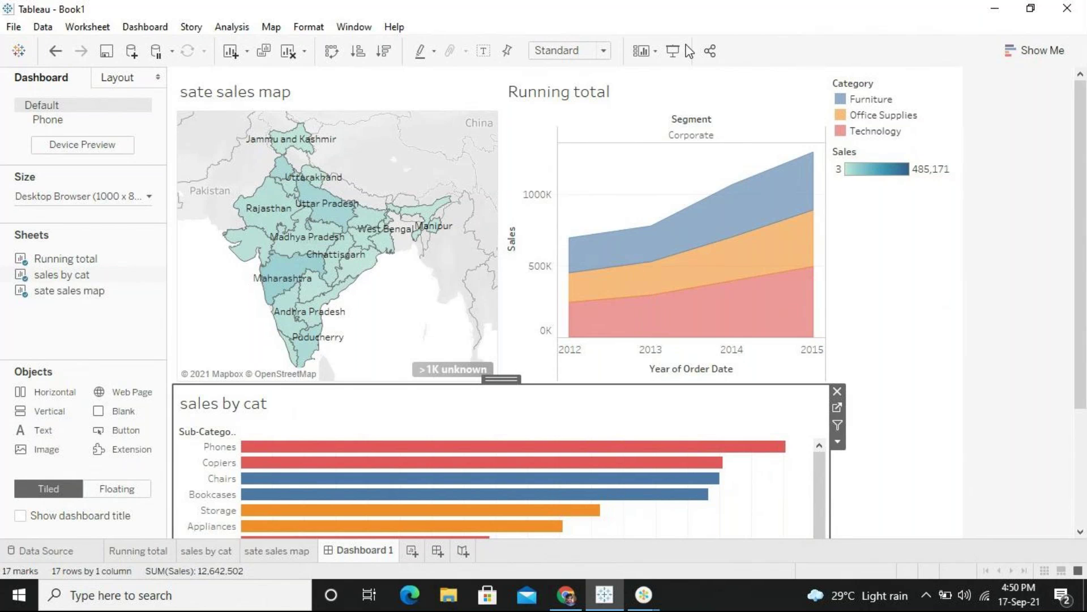
Add a Category filter card for the Running total chart.
left_click(740, 158)
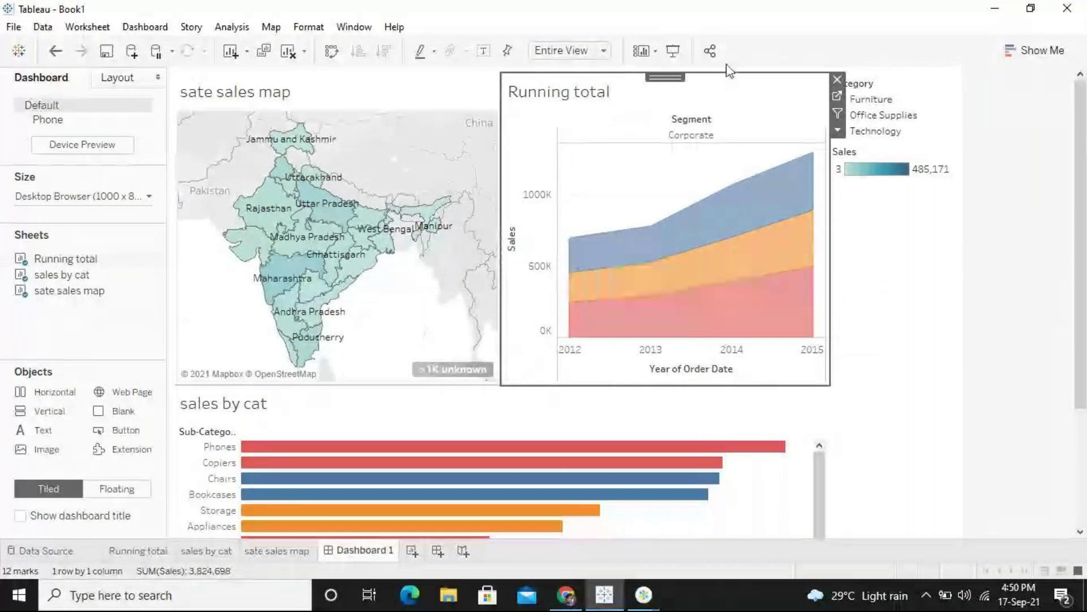
left_click(838, 130)
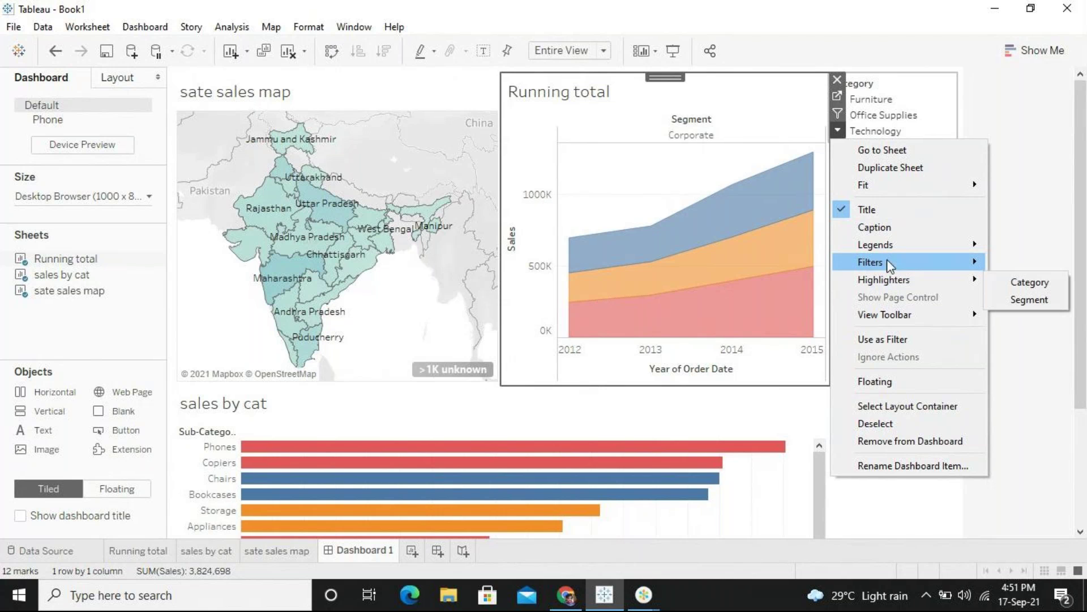
mouse_move(871, 261)
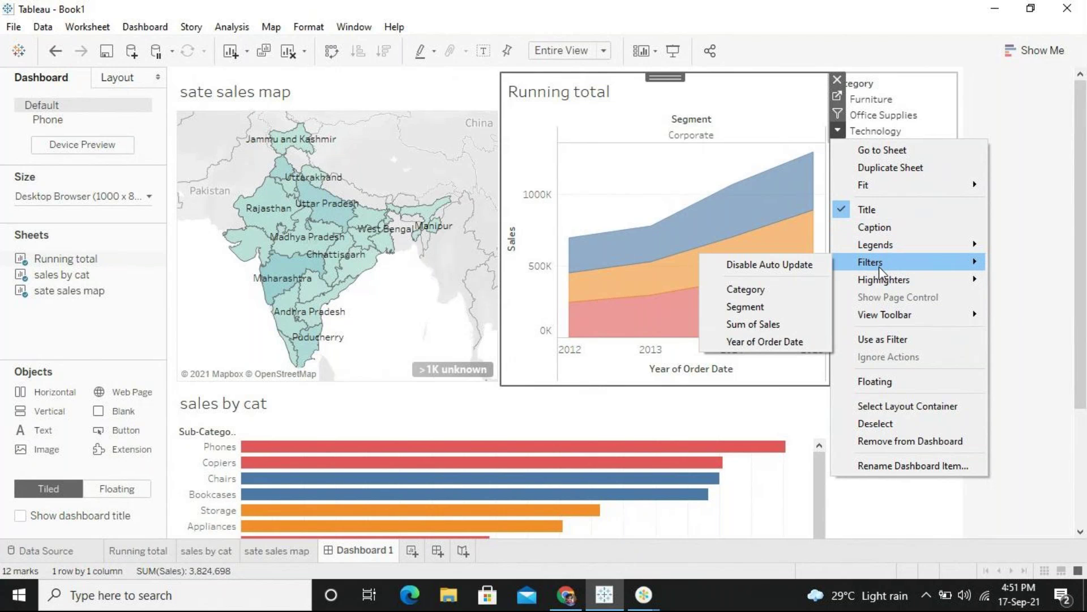
left_click(789, 295)
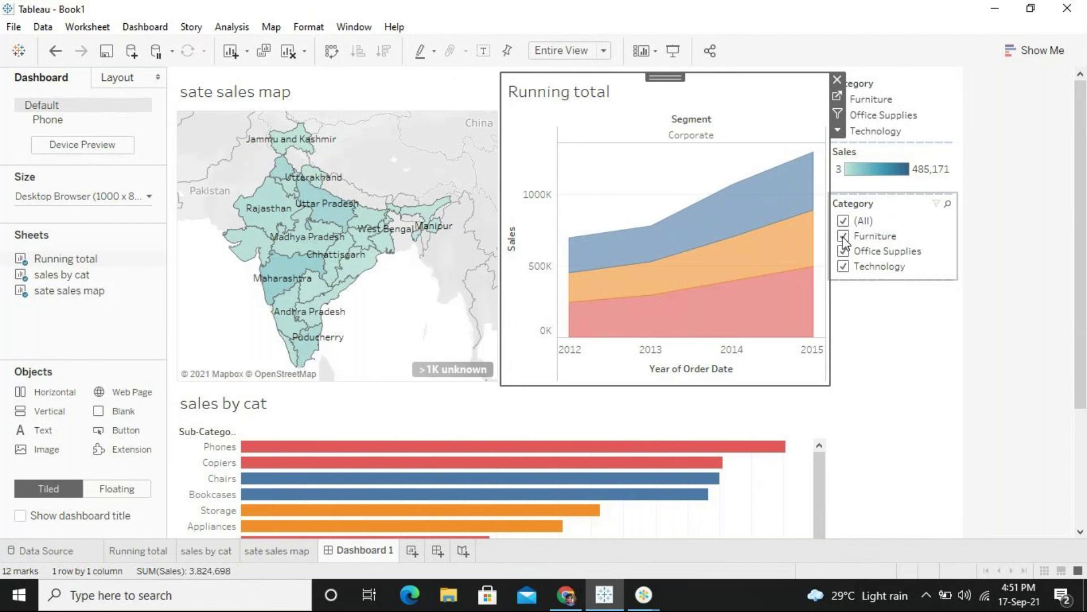
Uncheck Furniture, Office Supplies and Technology in the filter, then recheck all three.
left_click(844, 237)
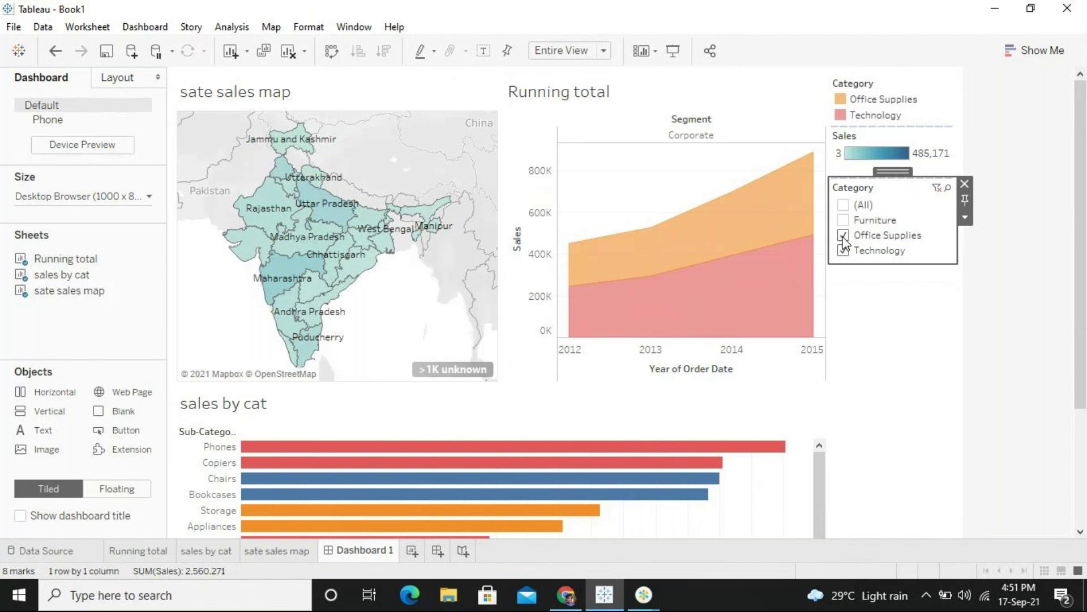
left_click(844, 236)
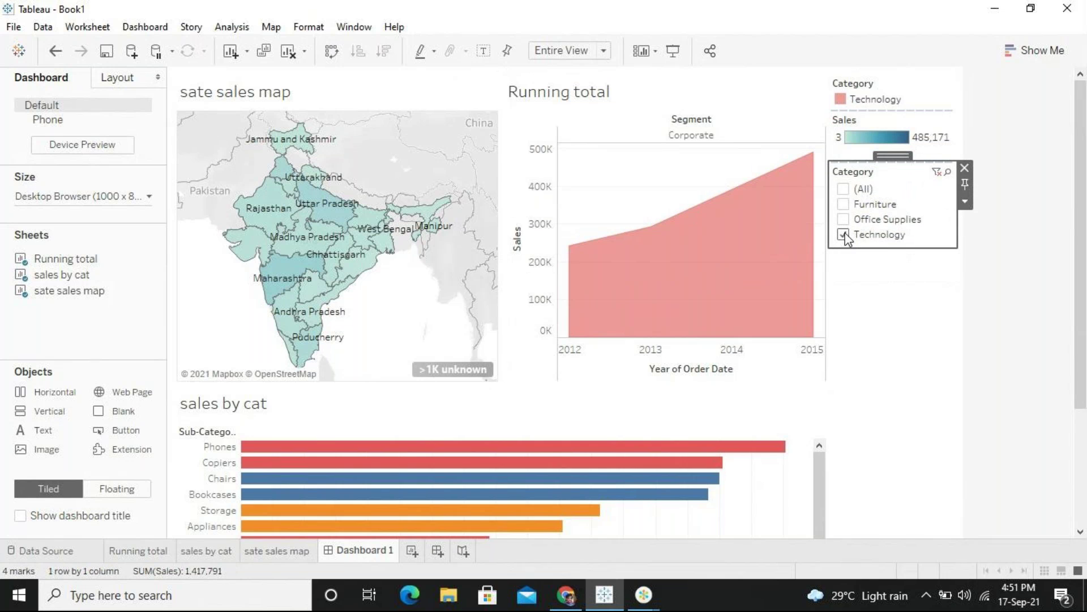
left_click(843, 234)
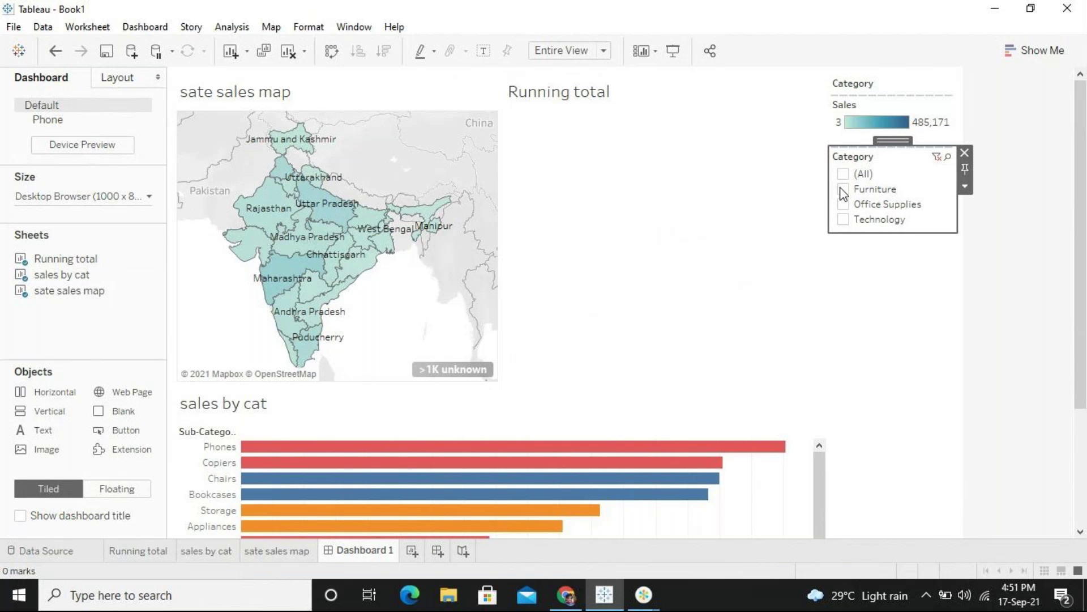
left_click(843, 191)
left_click(845, 221)
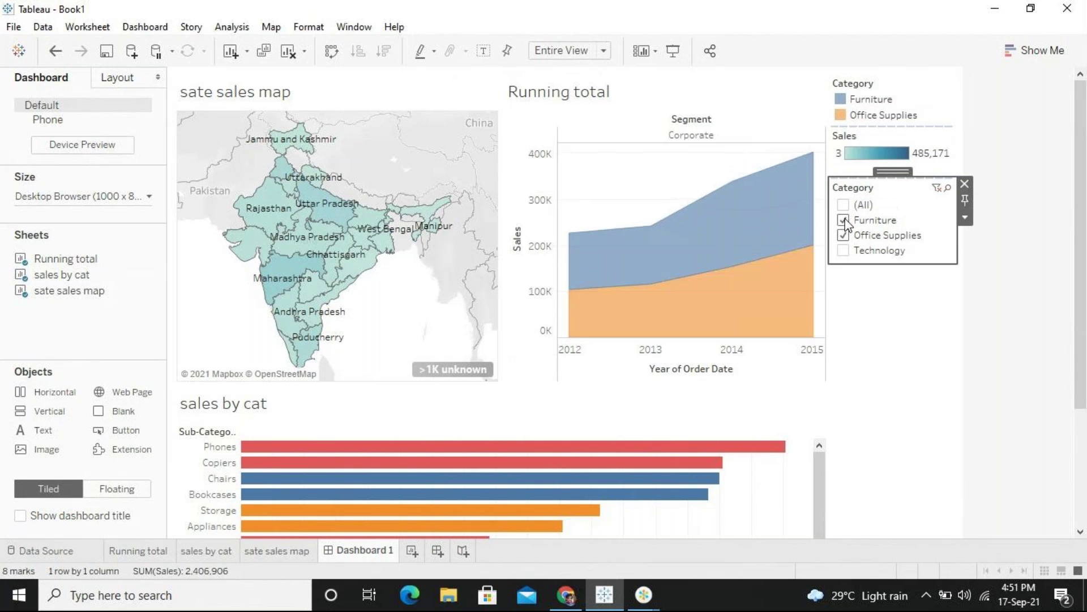
left_click(843, 253)
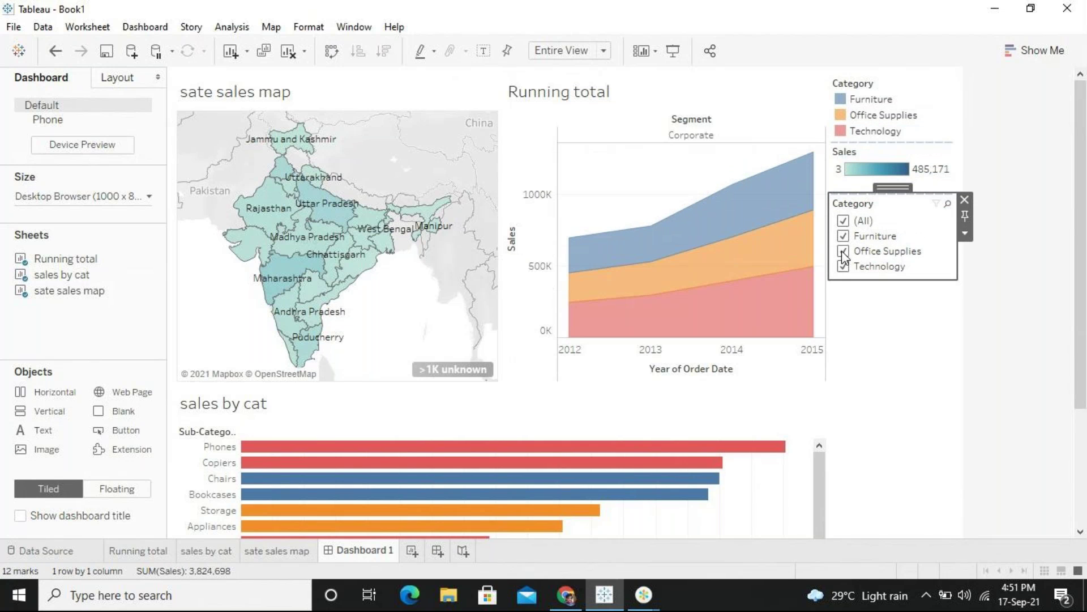
Remove the Category filter card, marquee-select the 2014 Running total marks, and create Dashboard 2.
left_click(964, 199)
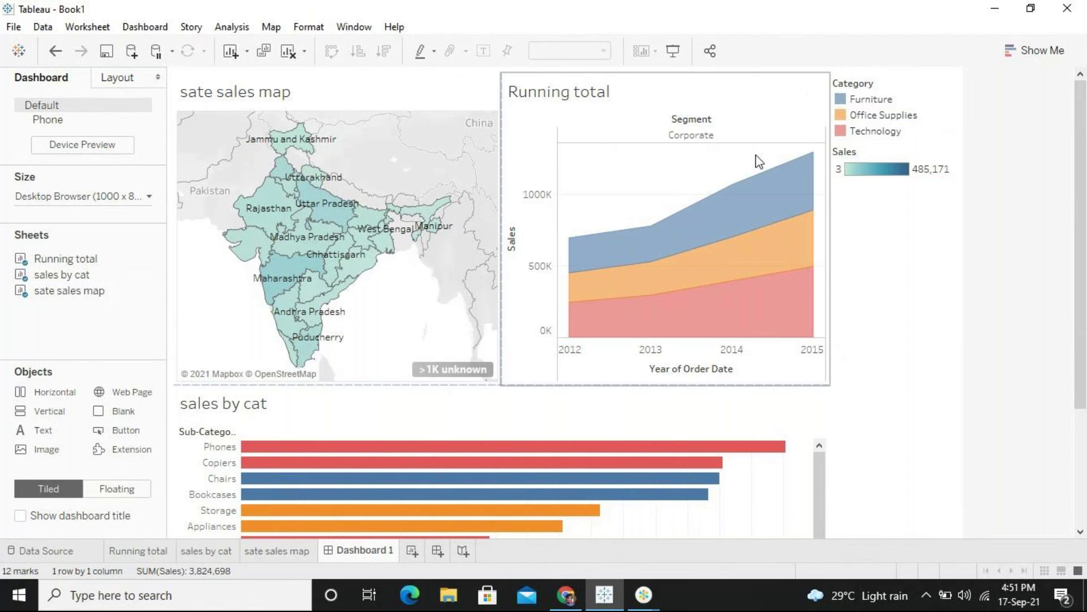
mouse_move(732, 280)
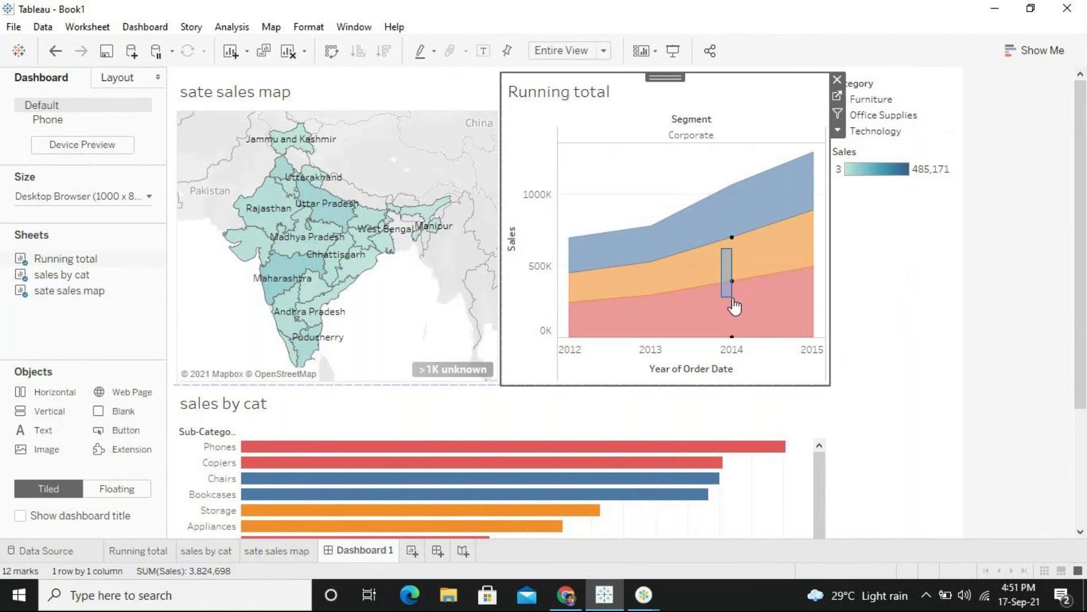
left_click_drag(722, 252, 734, 317)
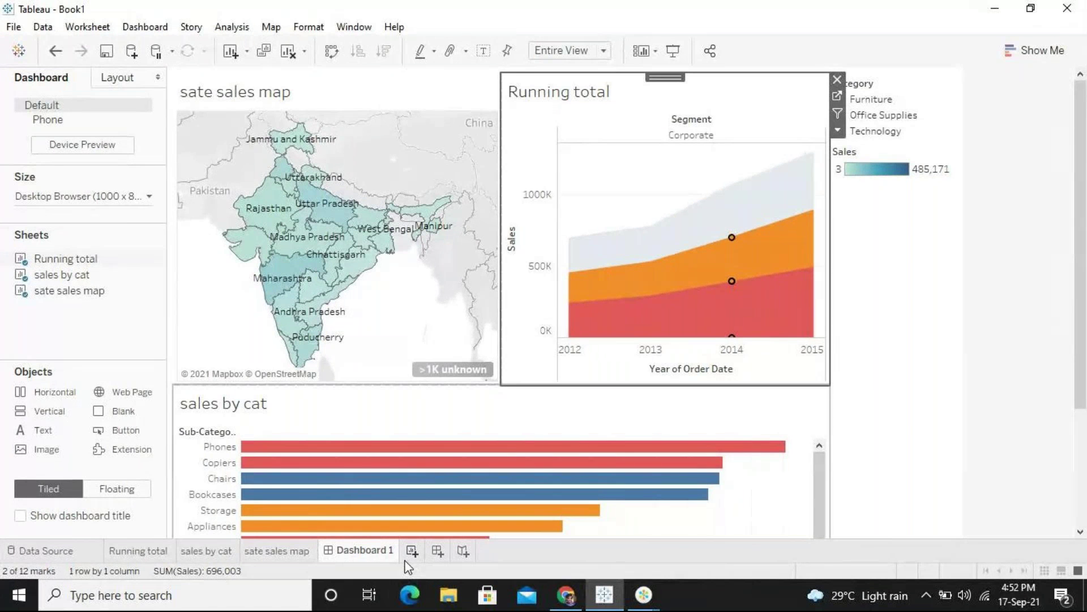
left_click(437, 550)
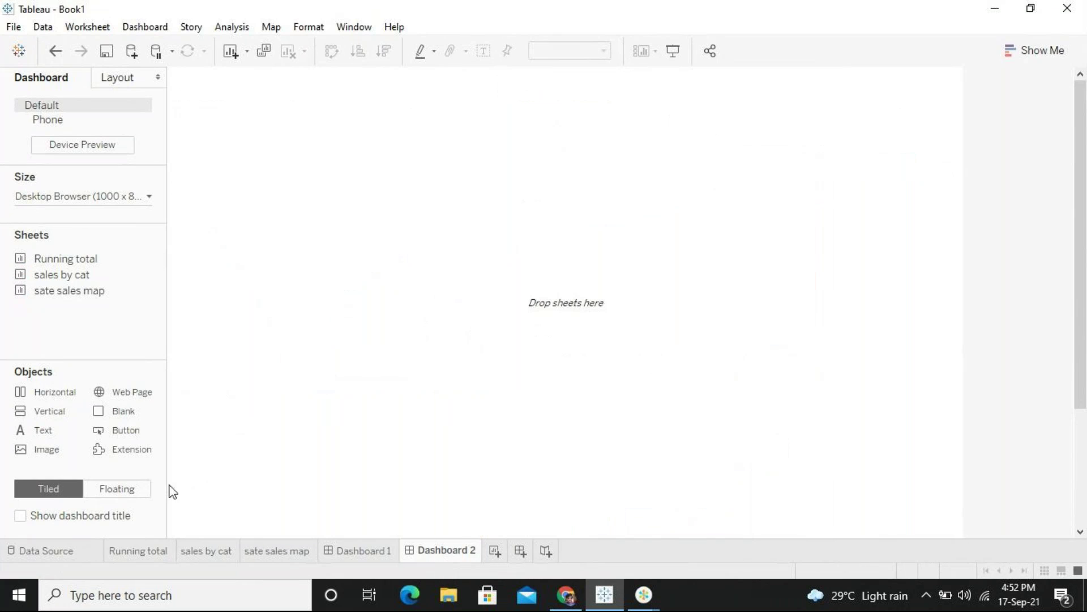
Set Dashboard 2's new objects to Floating, then revisit Dashboard 1 and select its state sales map.
left_click(130, 490)
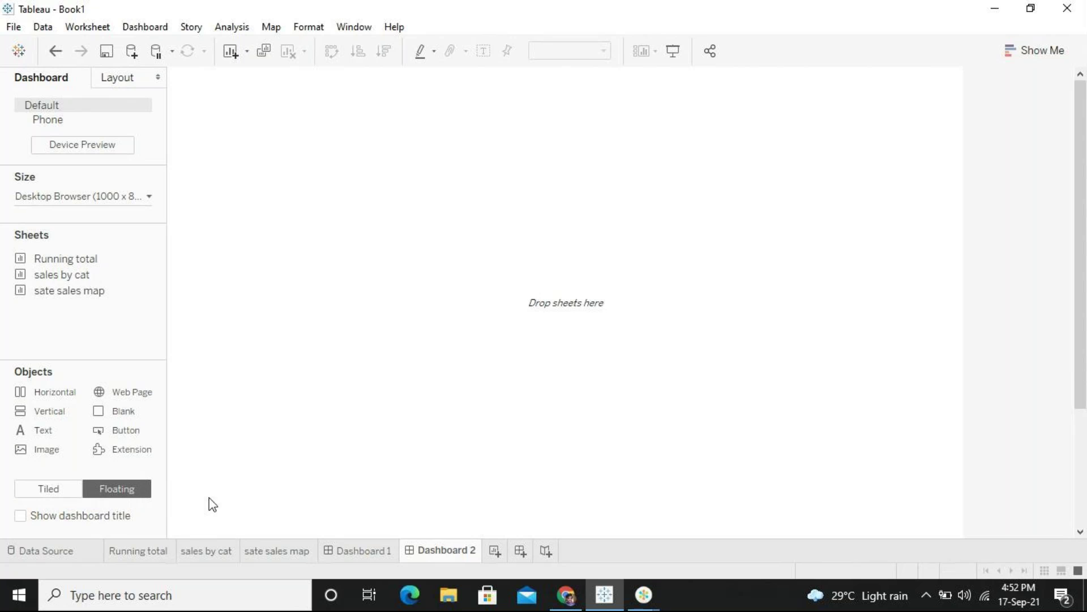
left_click(358, 553)
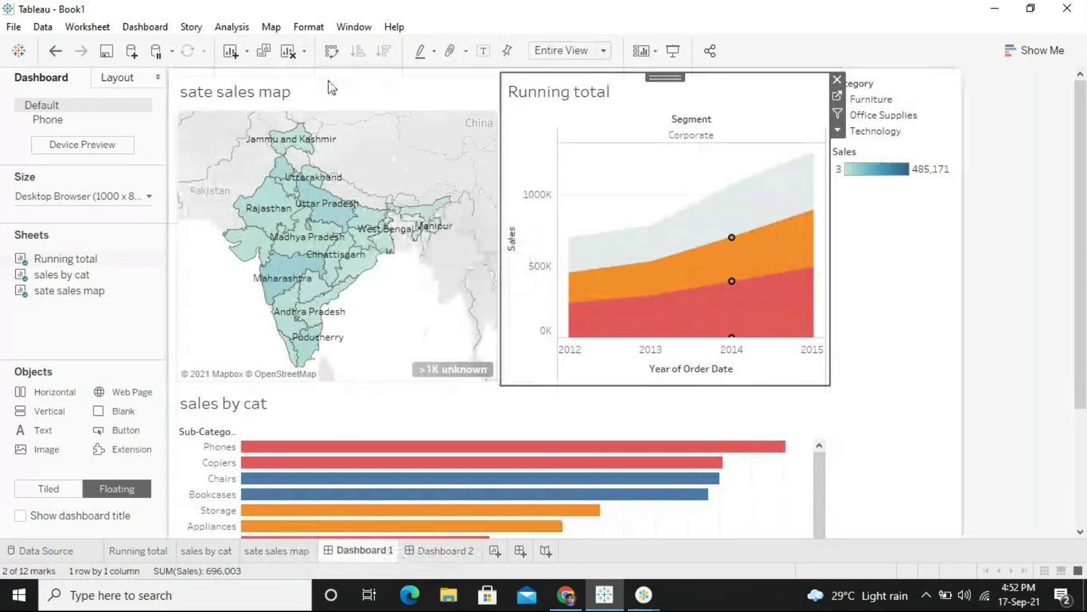
left_click(361, 89)
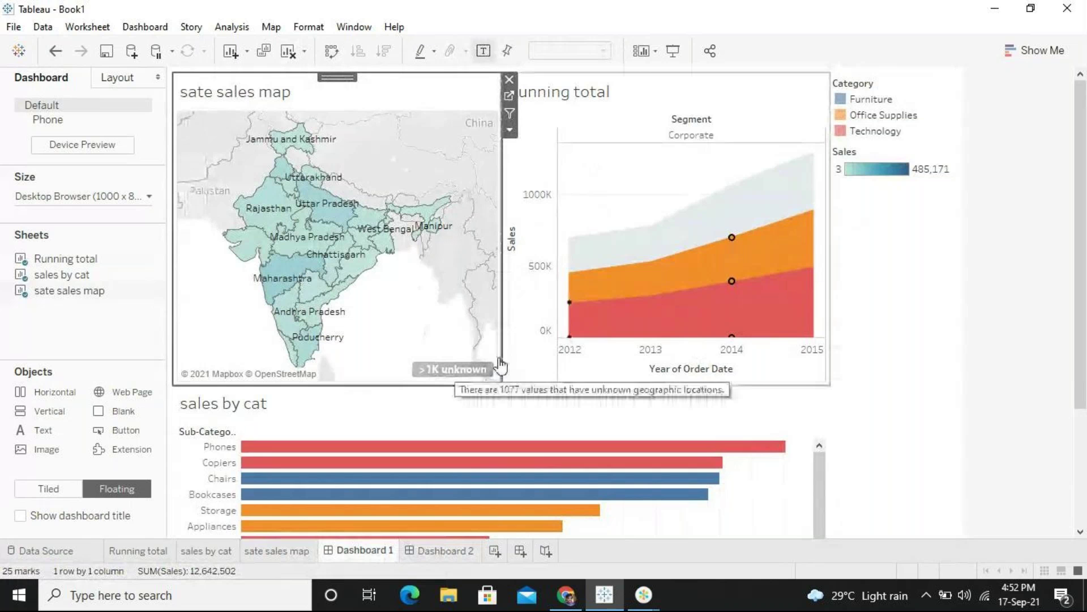
left_click(500, 365)
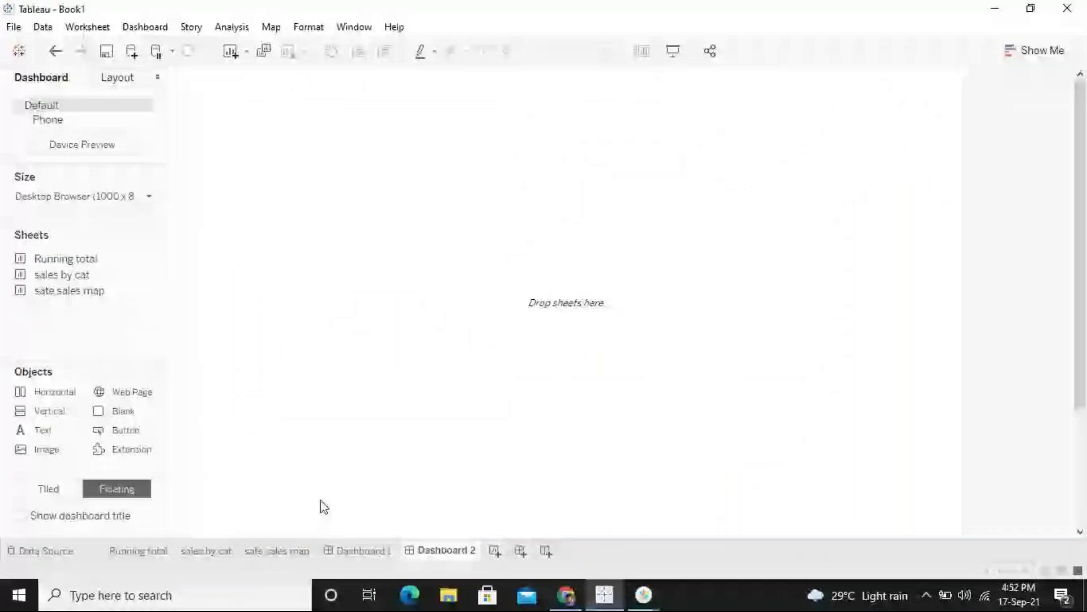
mouse_move(66, 258)
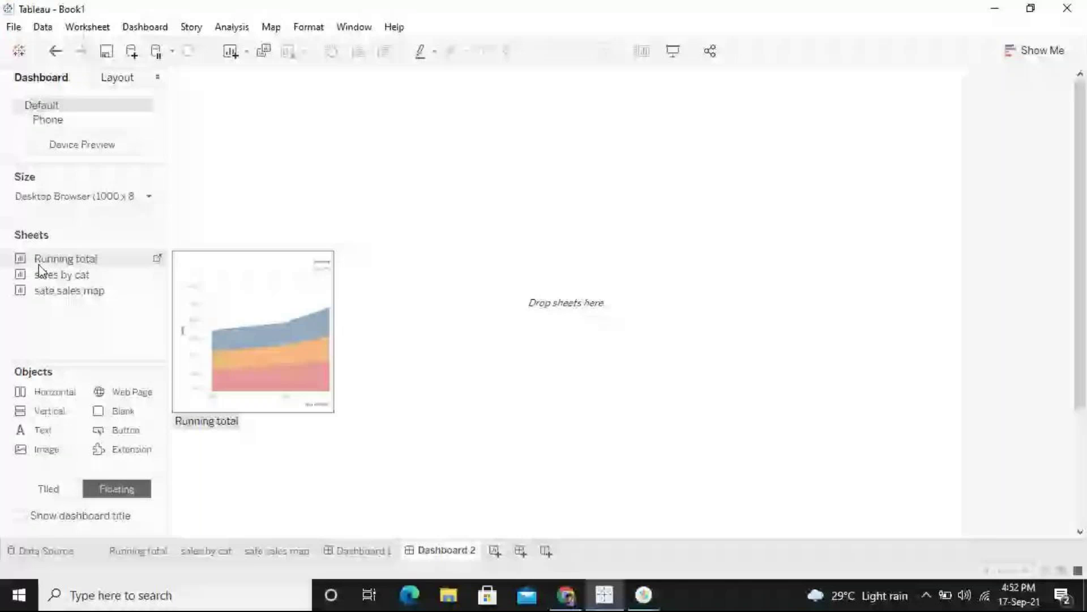
Place Running total as a floating chart at the top-right of Dashboard 2.
mouse_move(38, 264)
left_mouse_down()
mouse_move(475, 219)
mouse_move(736, 65)
left_mouse_up()
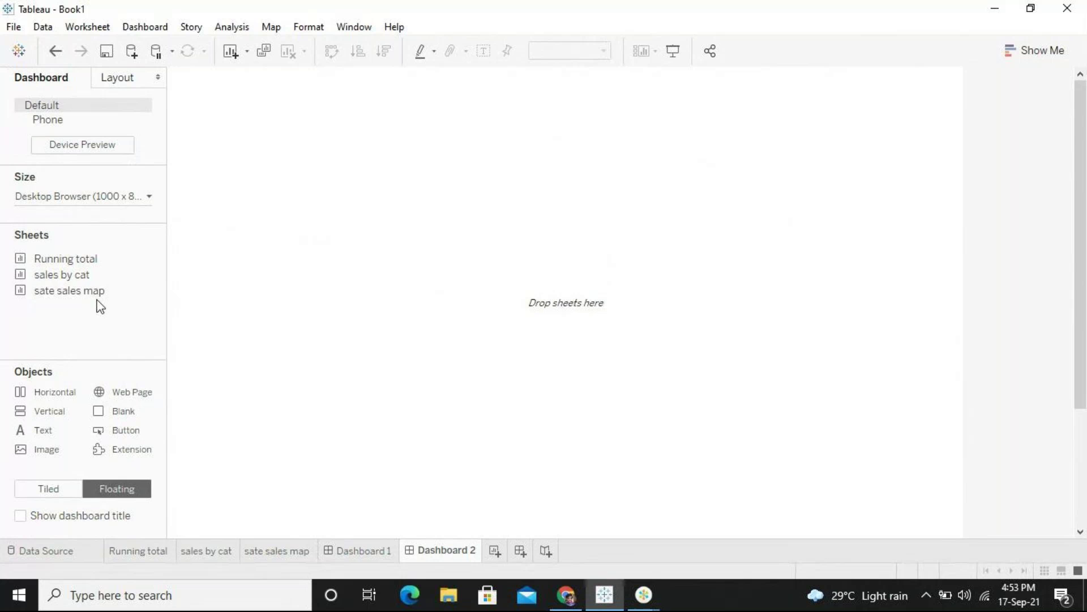
mouse_move(90, 260)
left_mouse_down()
mouse_move(387, 246)
mouse_move(417, 231)
left_mouse_up()
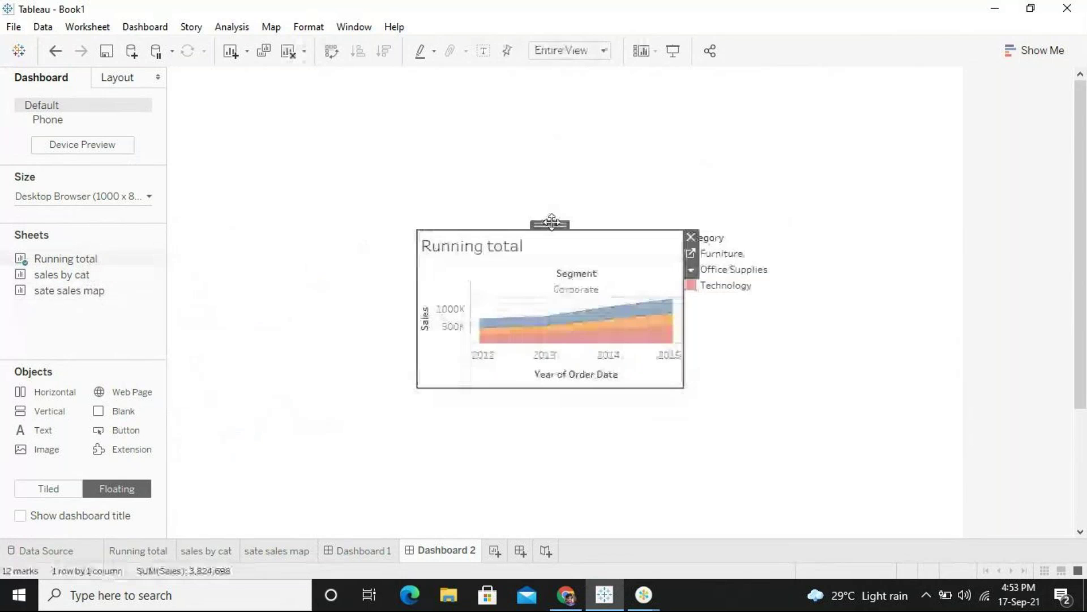
left_click_drag(552, 221, 821, 80)
left_click(616, 258)
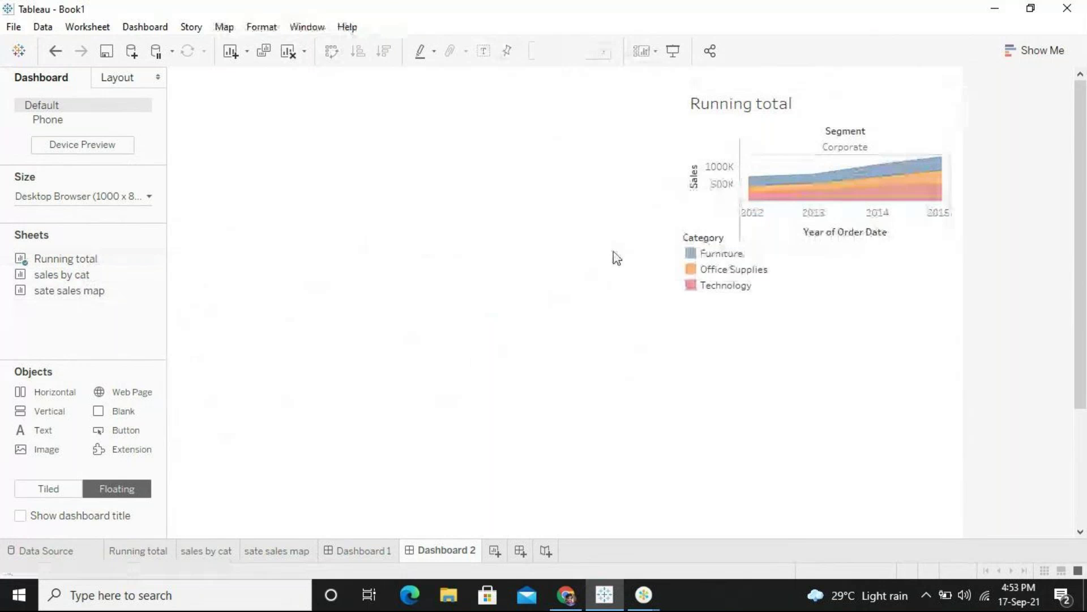
Add the sate sales map as a floating sheet and position it at the lower left.
left_click_drag(63, 274, 201, 356)
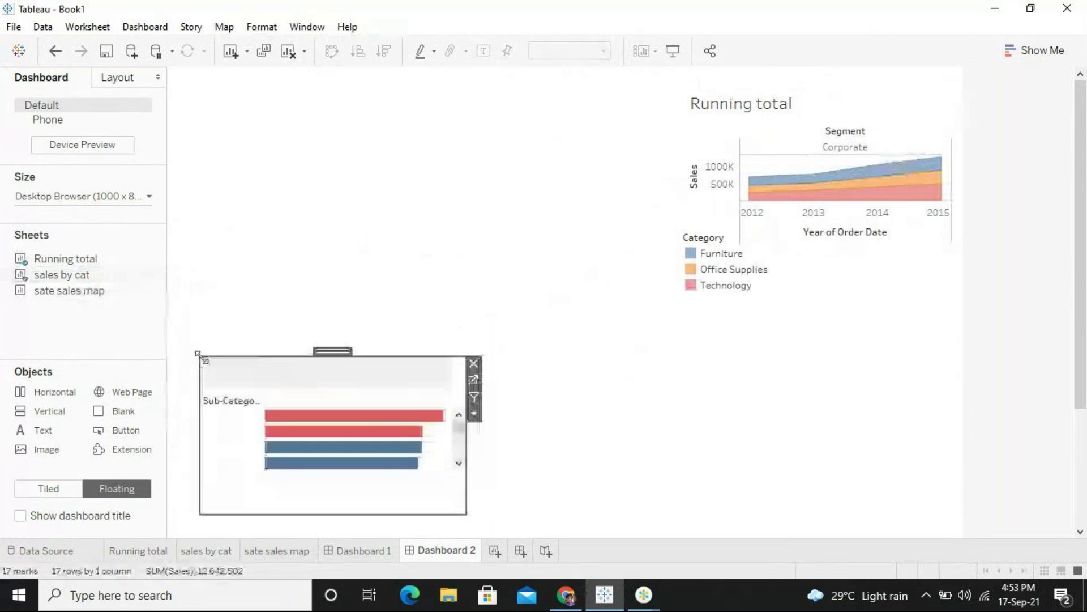
left_click_drag(109, 295, 113, 298)
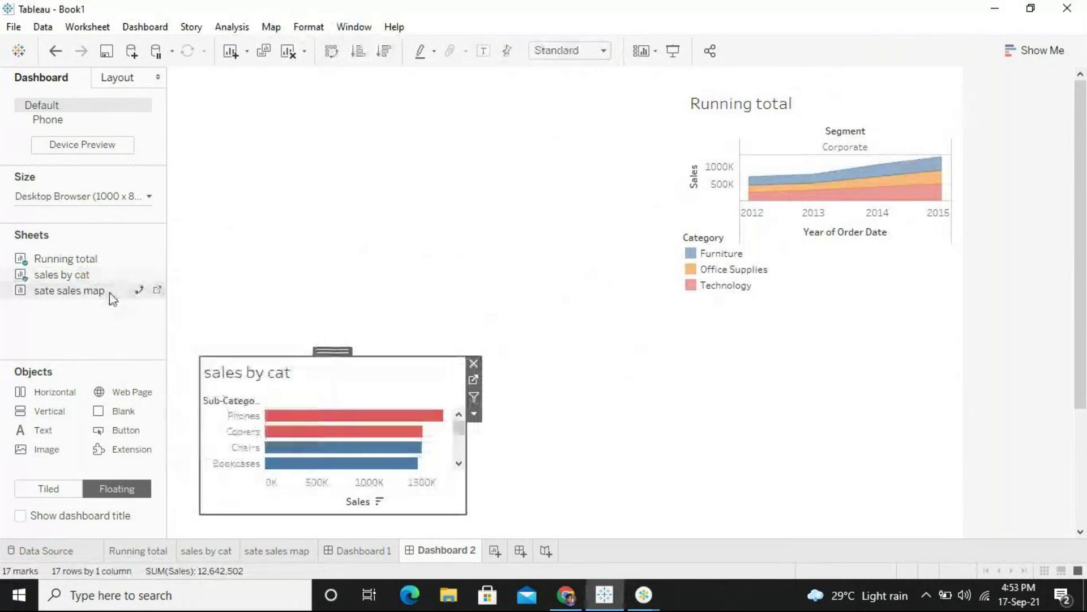
left_click_drag(111, 294, 254, 145)
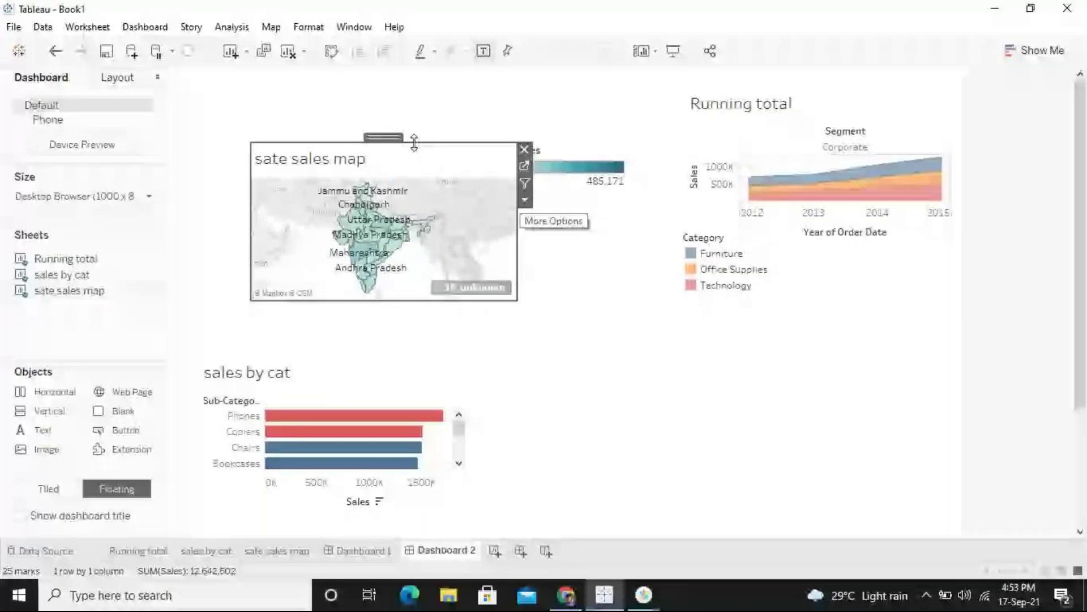
left_click_drag(414, 142, 635, 292)
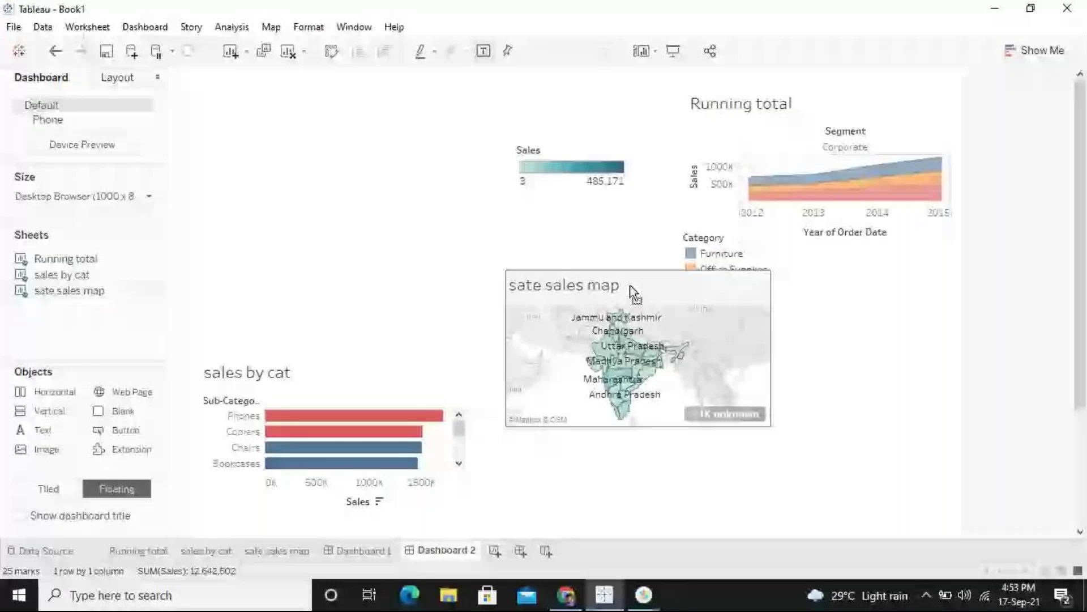
left_click_drag(634, 292, 378, 362)
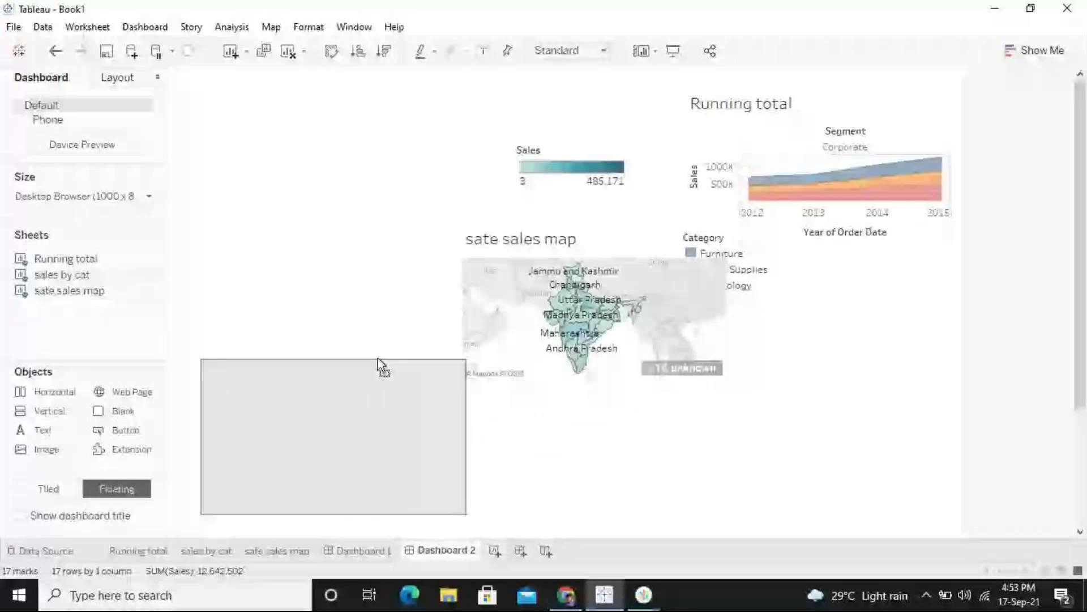
left_click_drag(378, 358, 411, 188)
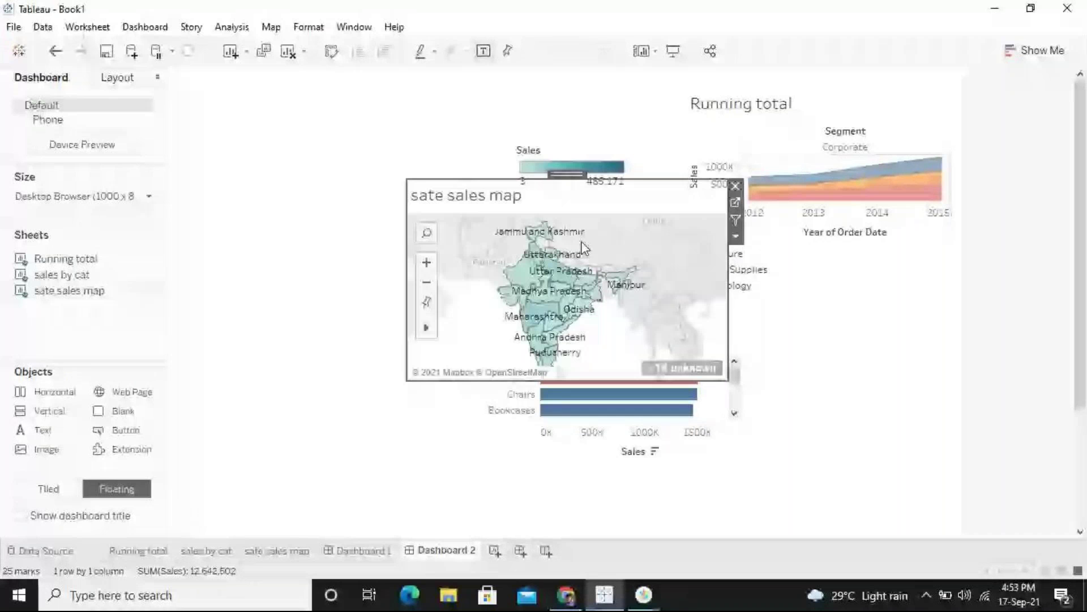
mouse_move(567, 174)
left_mouse_down()
mouse_move(352, 342)
mouse_move(332, 326)
left_mouse_up()
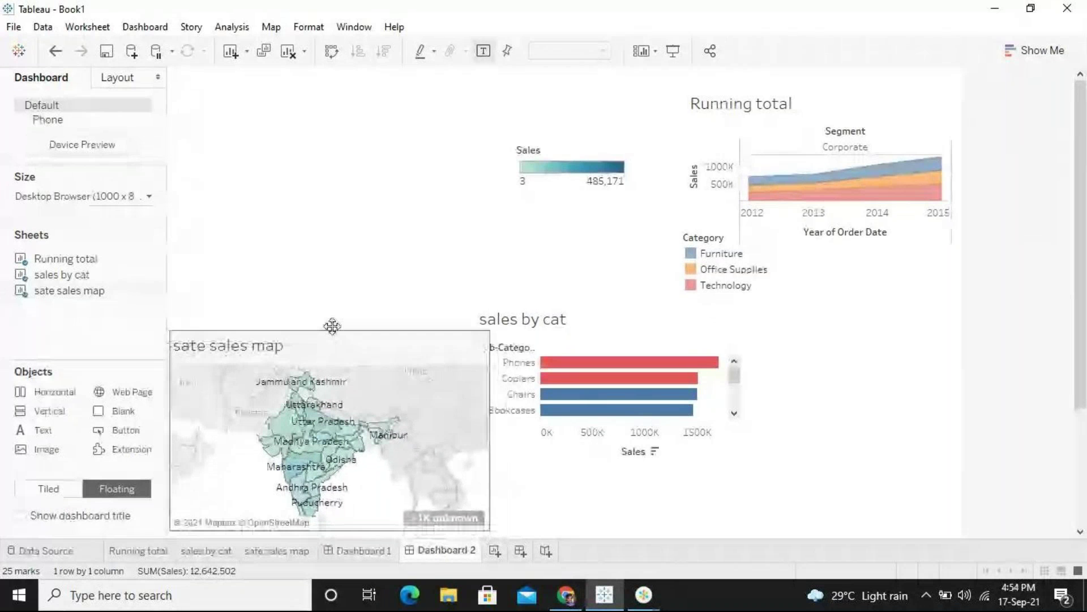
left_click(331, 210)
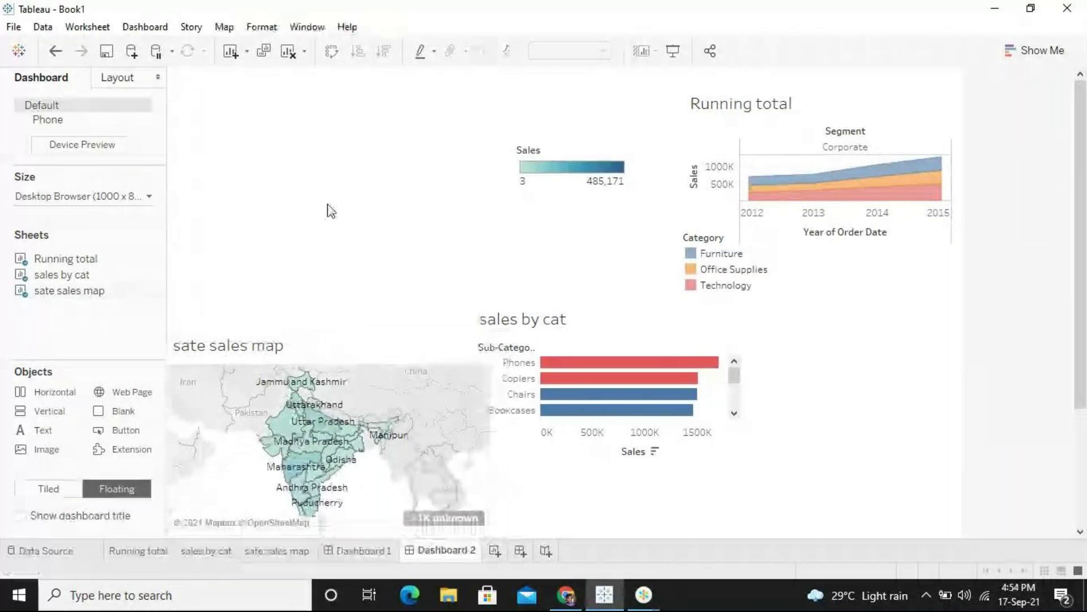
Move the Sales legend below sales by cat and the Category legend right, then clear the dashboard.
left_click(581, 167)
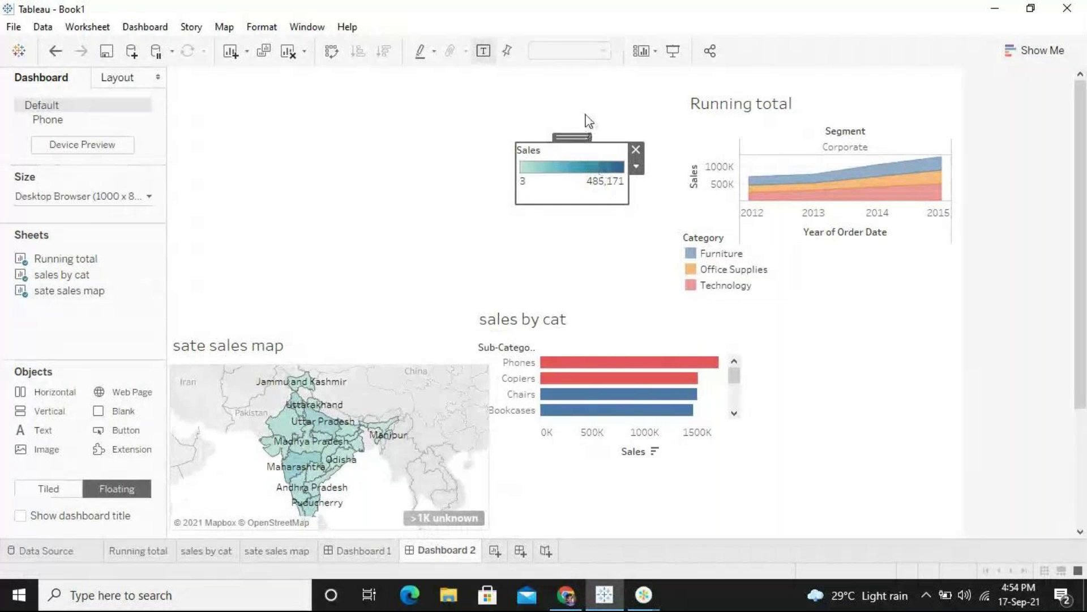
left_click_drag(582, 137, 555, 454)
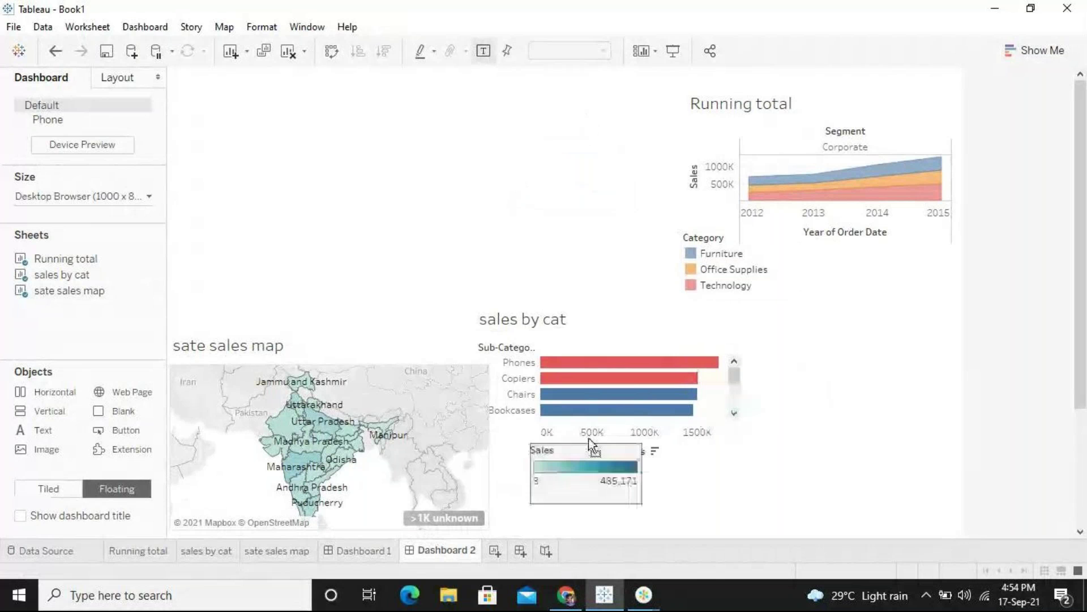
mouse_move(726, 262)
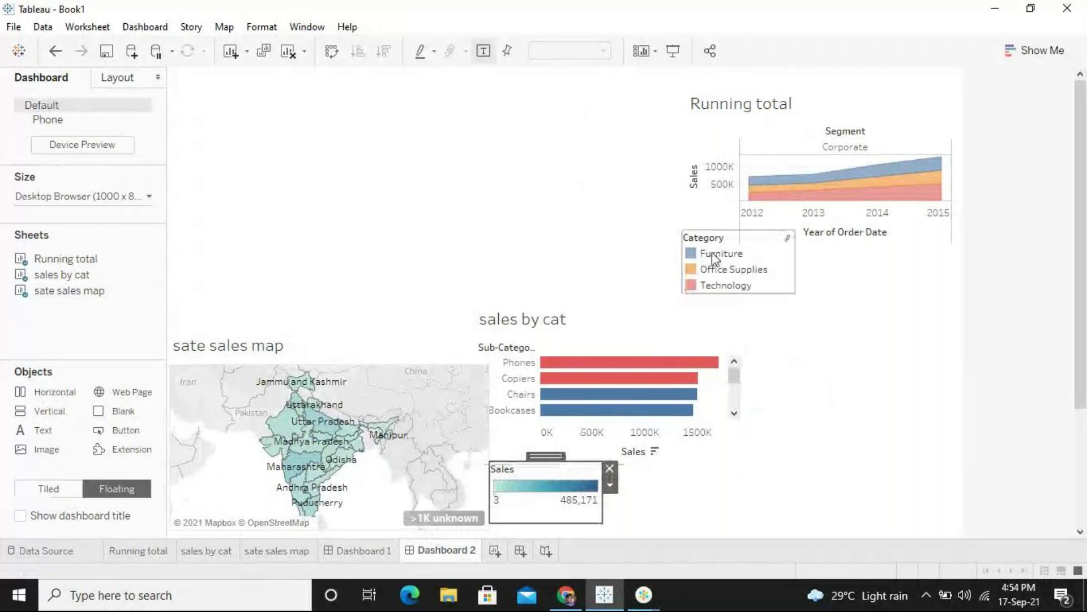
left_click(712, 255)
left_click(712, 253)
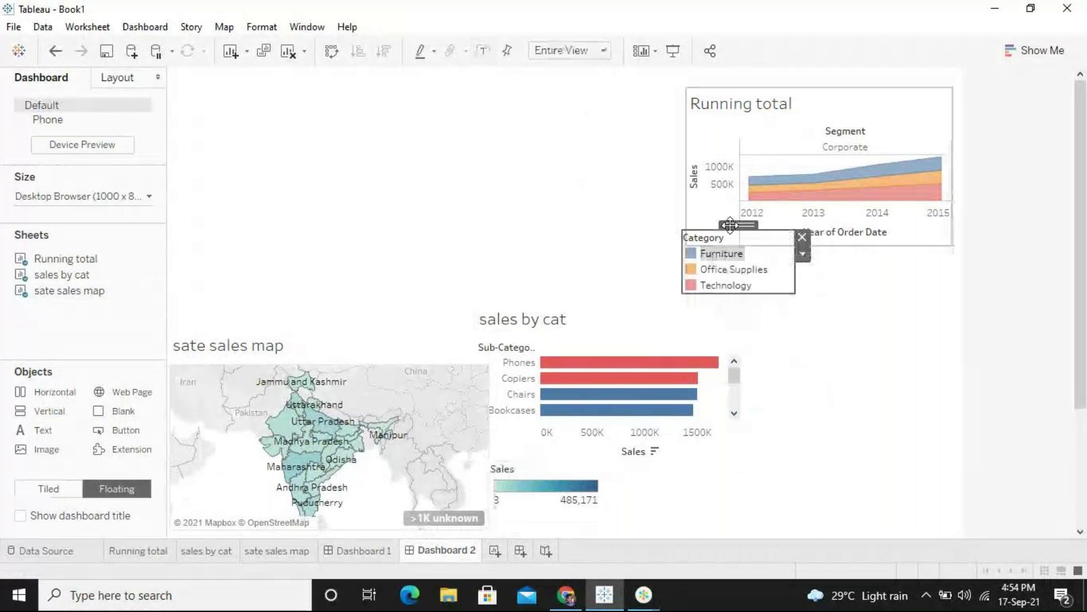
left_click_drag(730, 225, 875, 258)
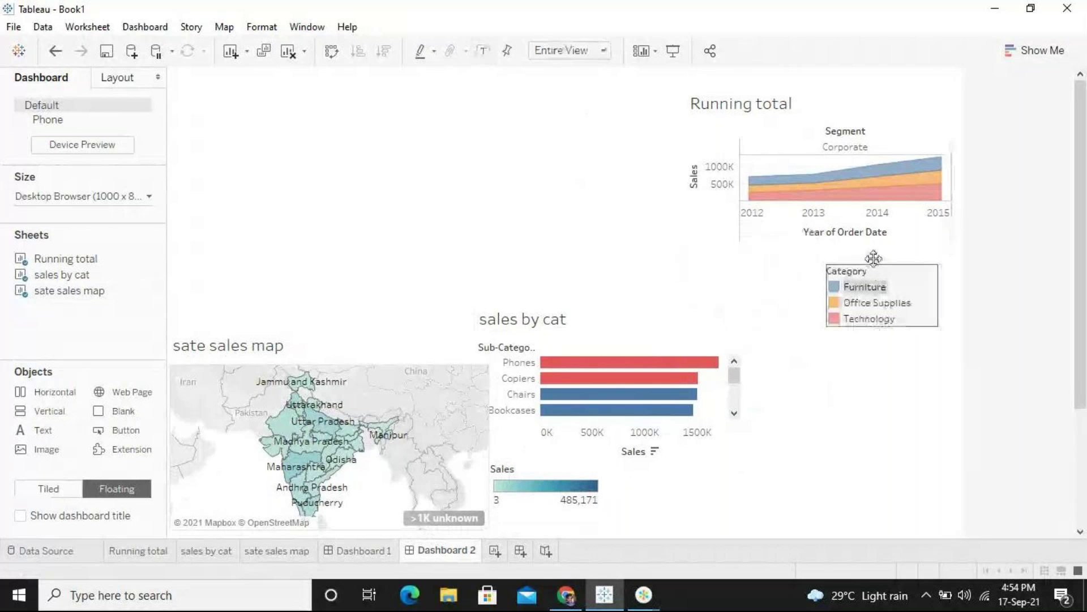
left_click(616, 227)
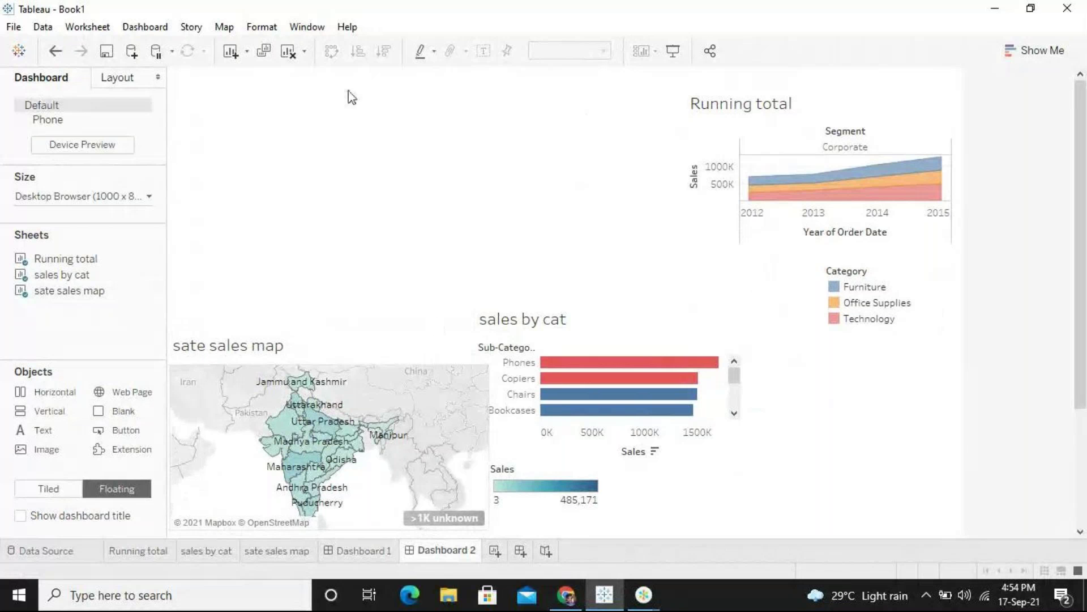
left_click(290, 52)
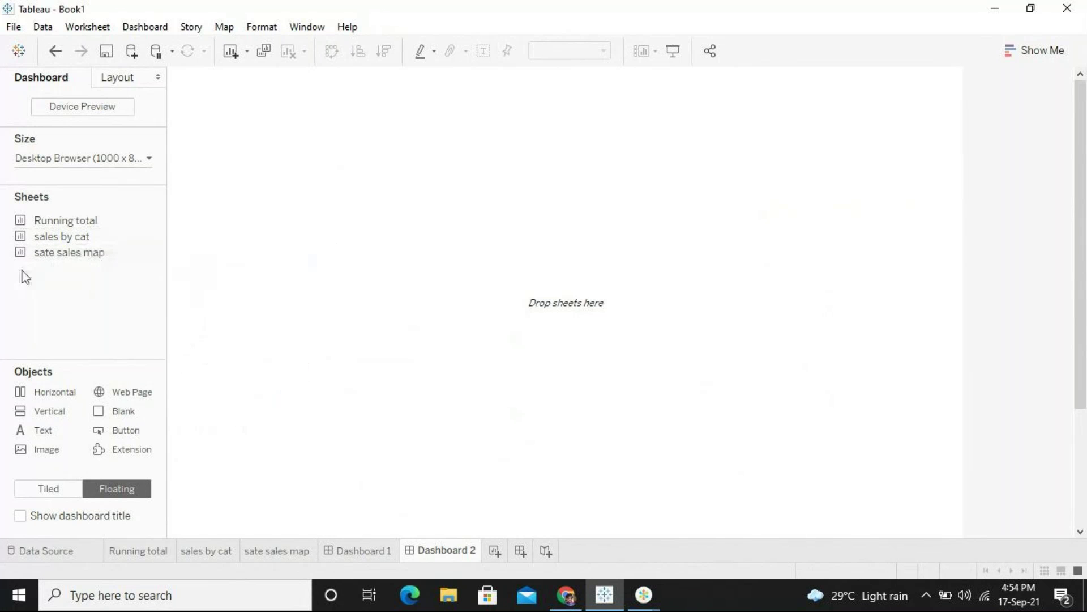
Re-add and remove the sate sales map, switch new objects to Tiled, and add a Web Page object.
left_click_drag(69, 253, 498, 362)
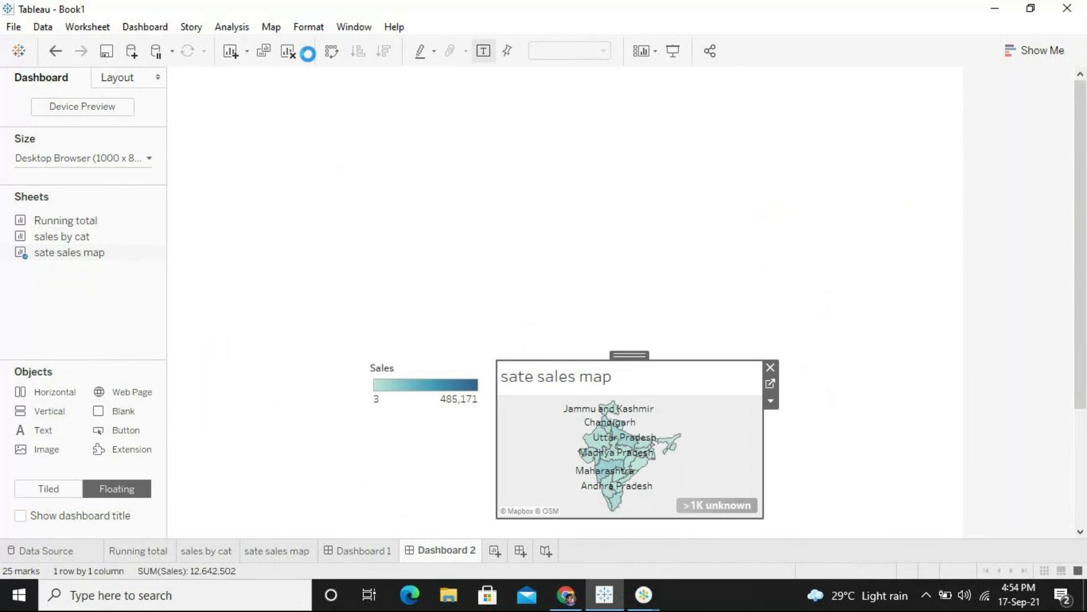
left_click(290, 52)
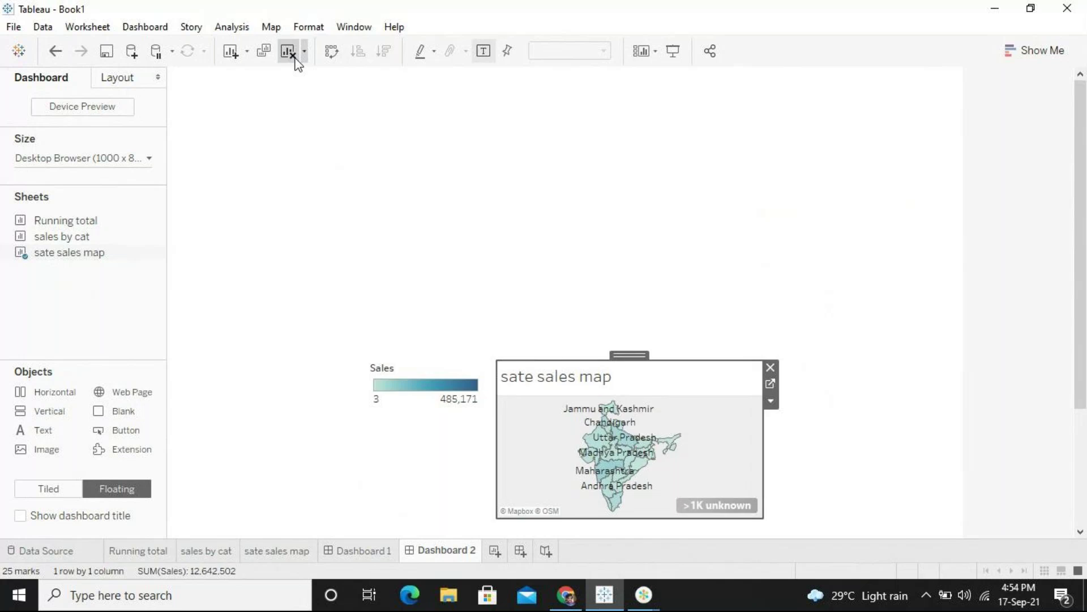
left_click(58, 493)
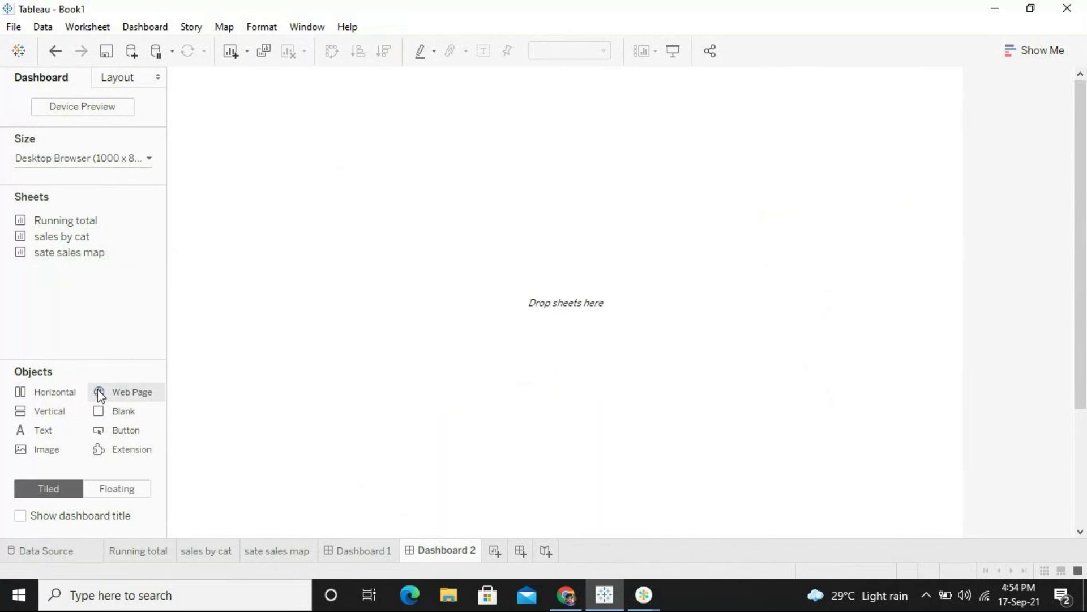
left_click_drag(97, 389, 414, 387)
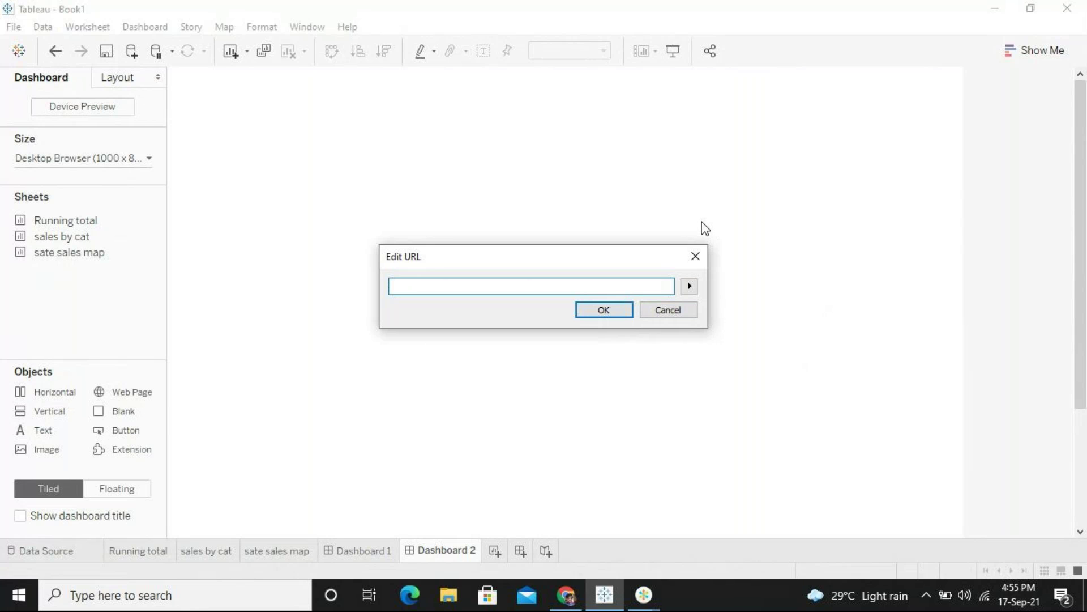
type("www")
type(".googl")
type("e.in")
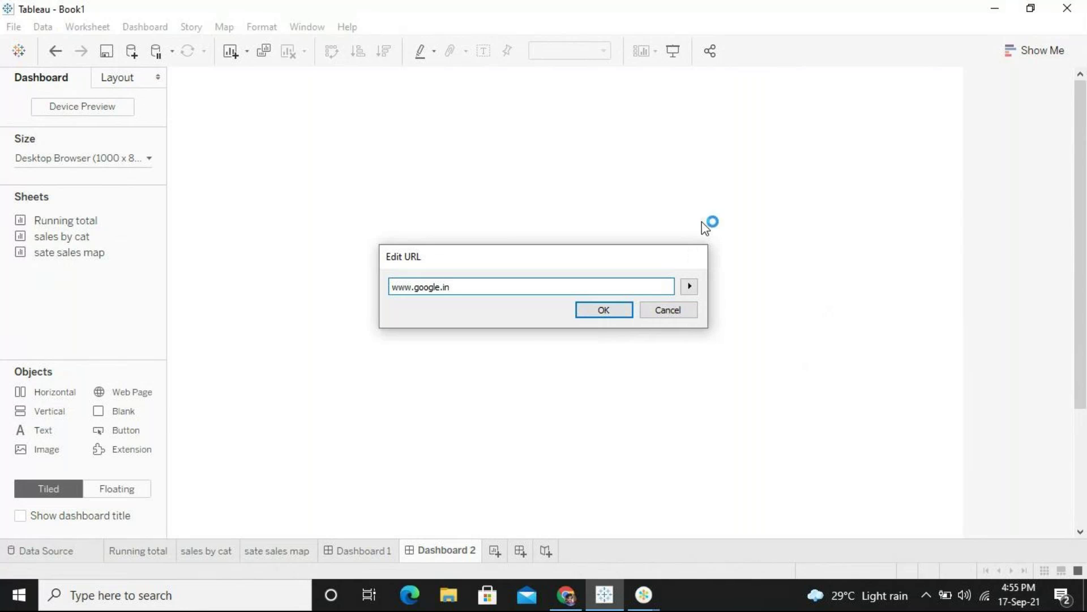
key("Return")
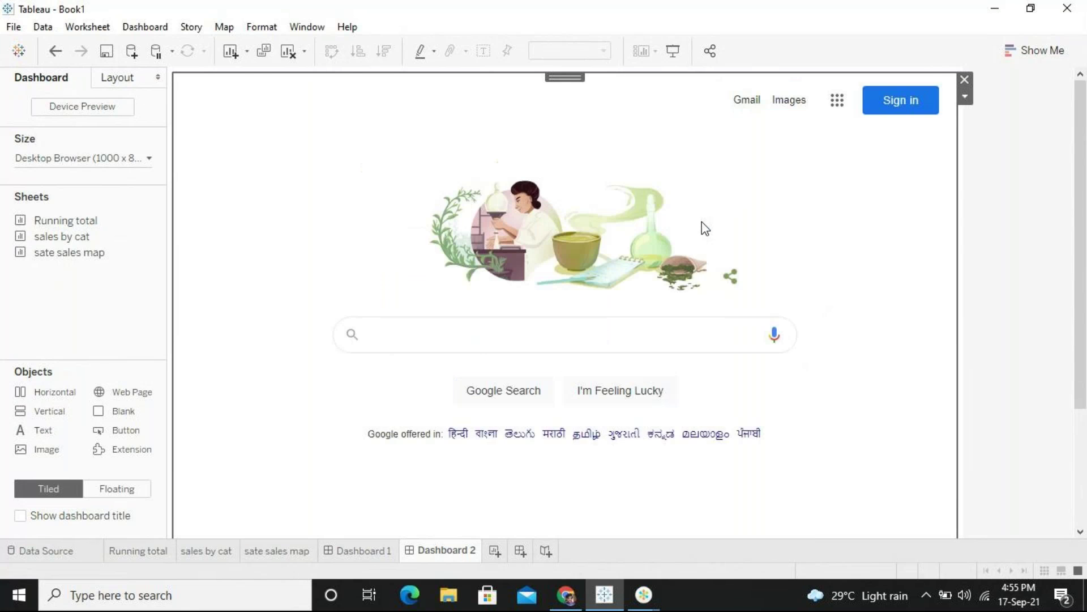
left_click(487, 333)
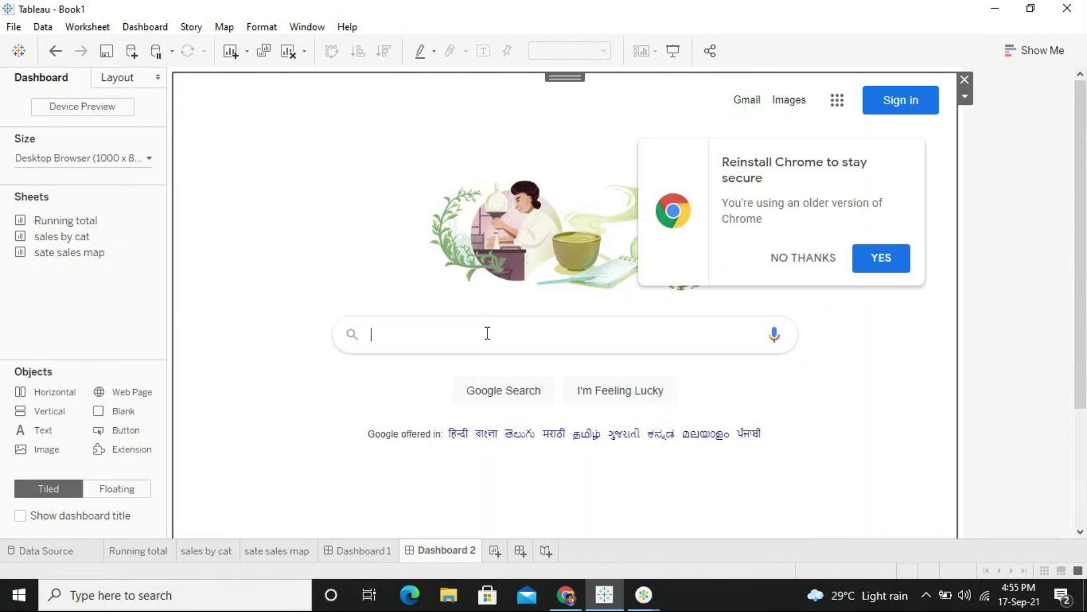
left_click(797, 262)
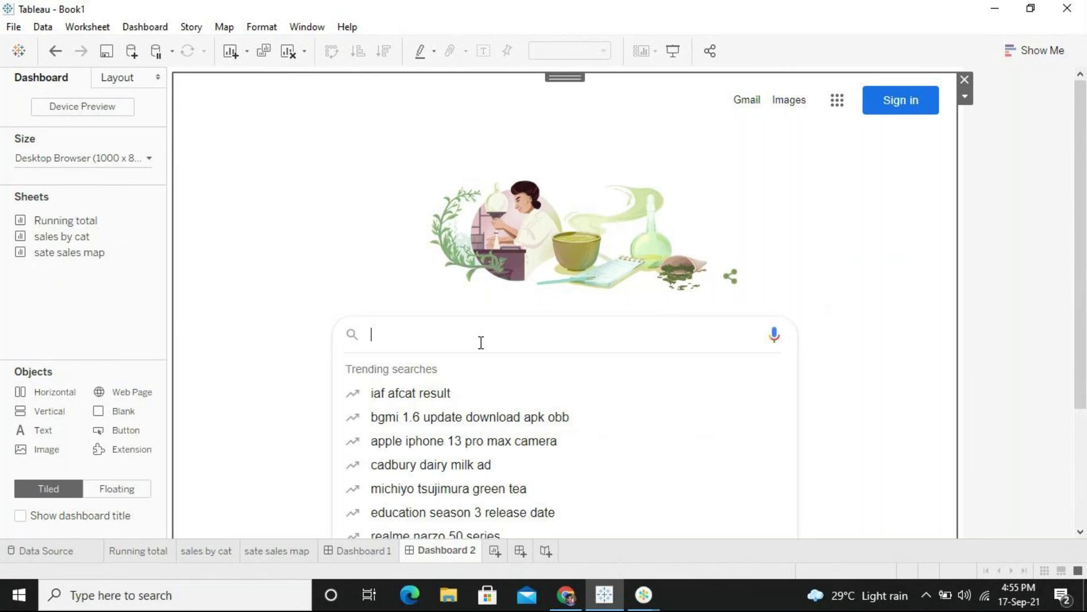
type("nict")
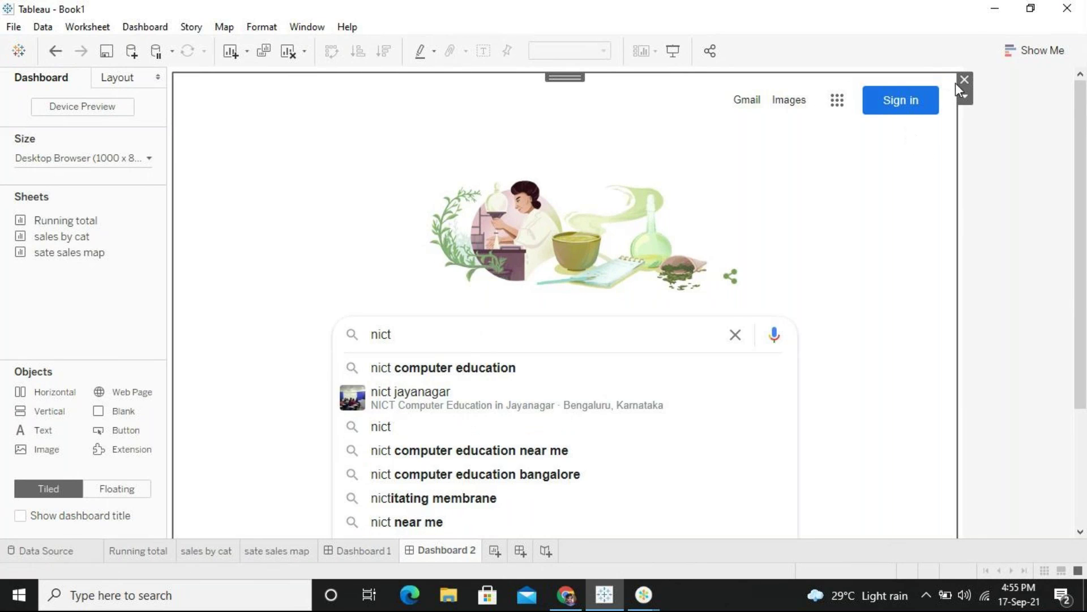
left_click(965, 80)
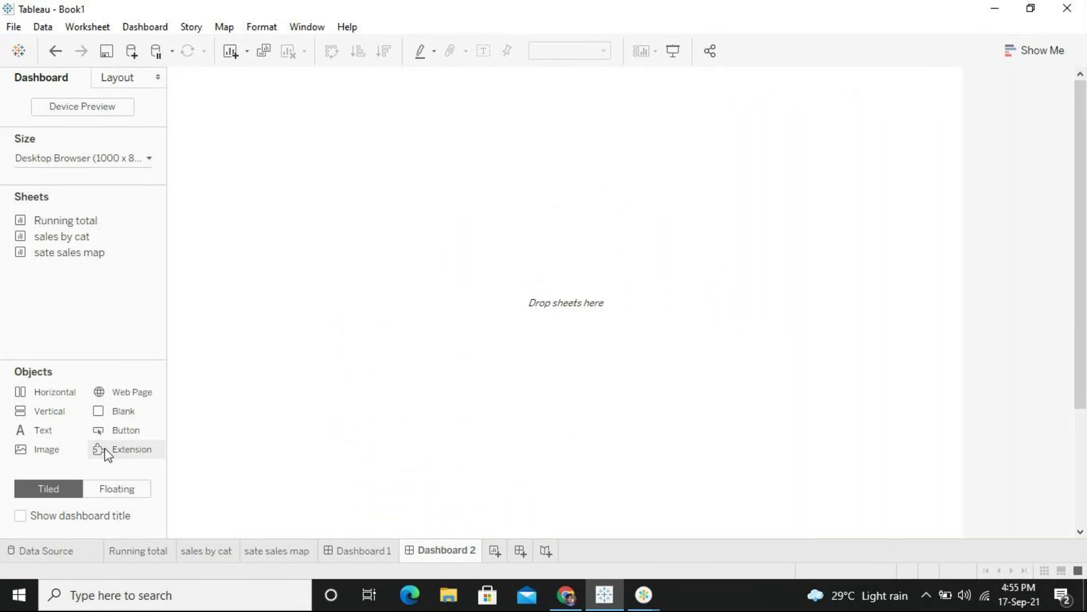
left_click(139, 396)
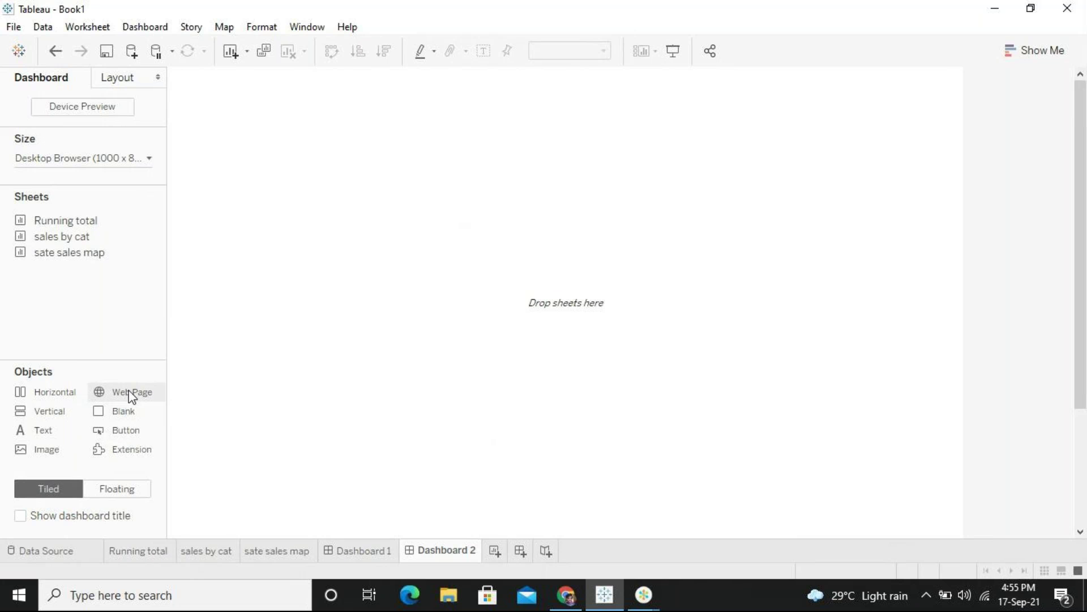
left_click_drag(131, 396, 348, 367)
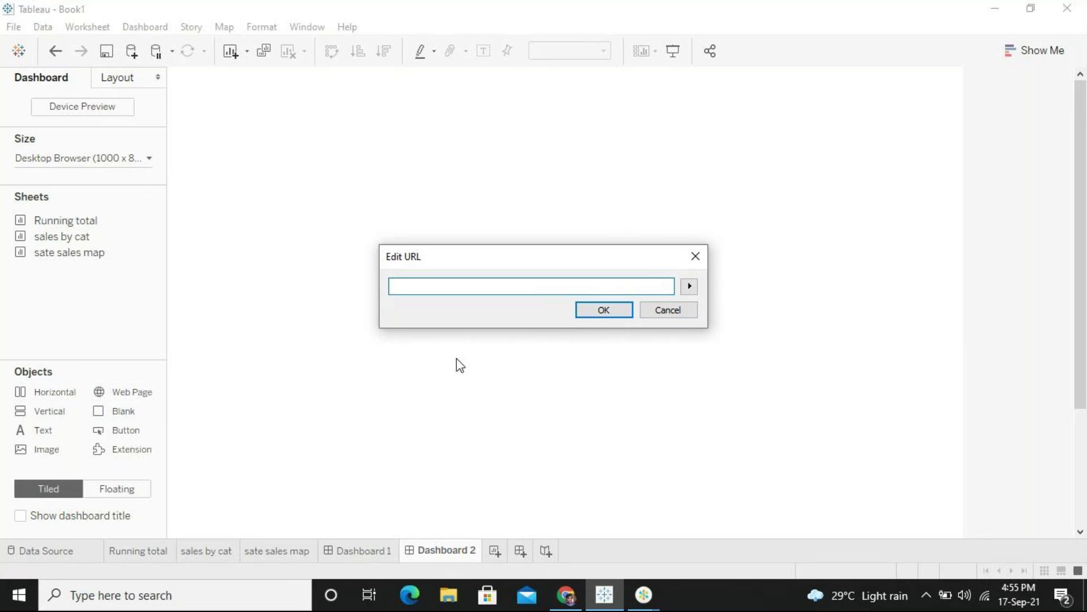
type("www.google")
type("in")
key("Return")
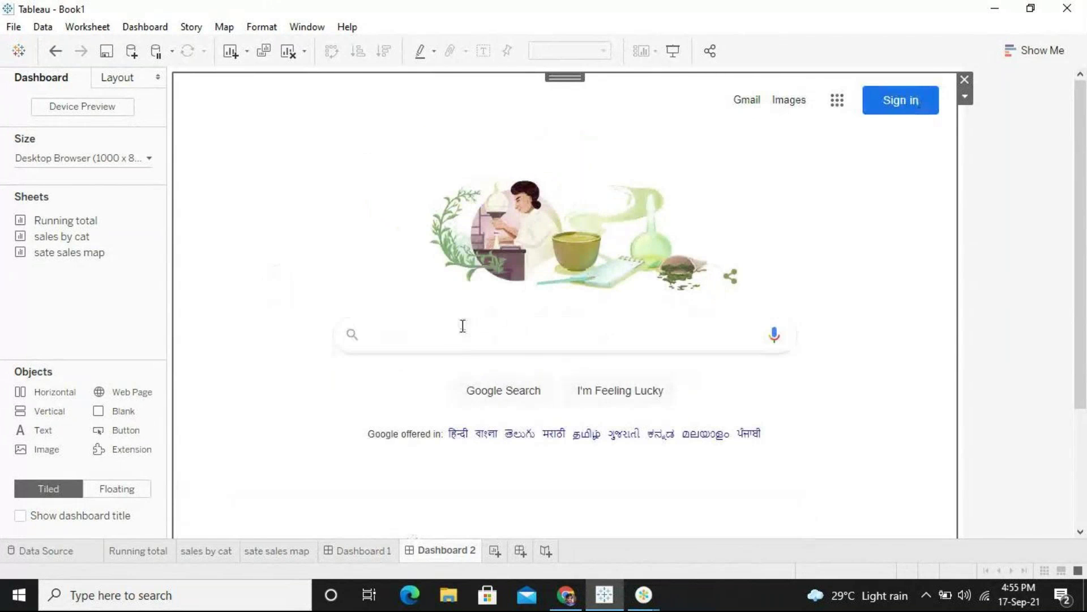
Search 'nict computer education' in the embedded Google page and tick the reCAPTCHA checkbox.
left_click(463, 327)
type("NIC")
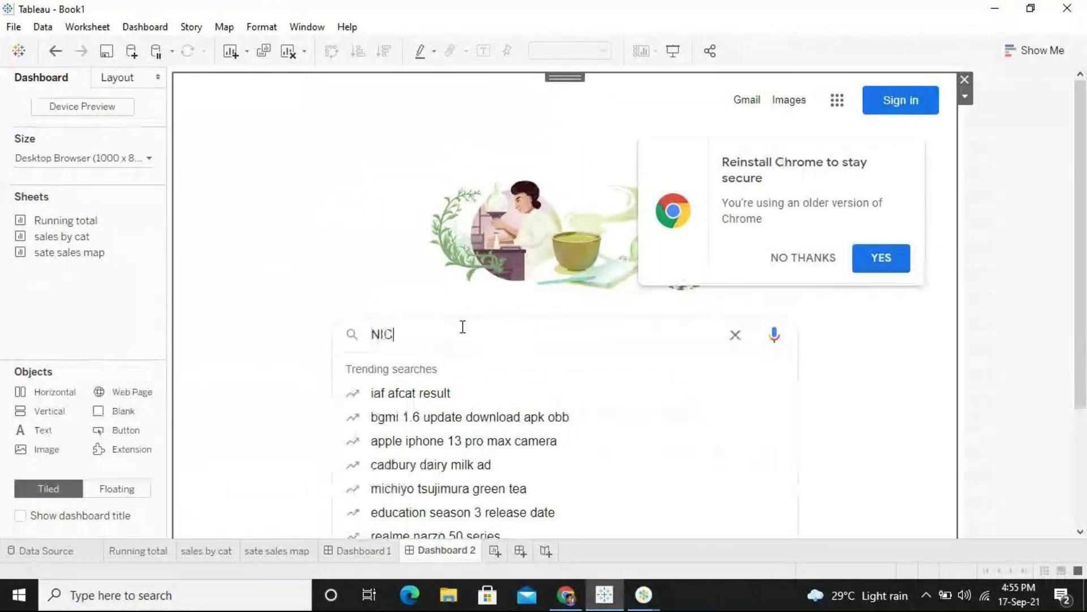
type("t")
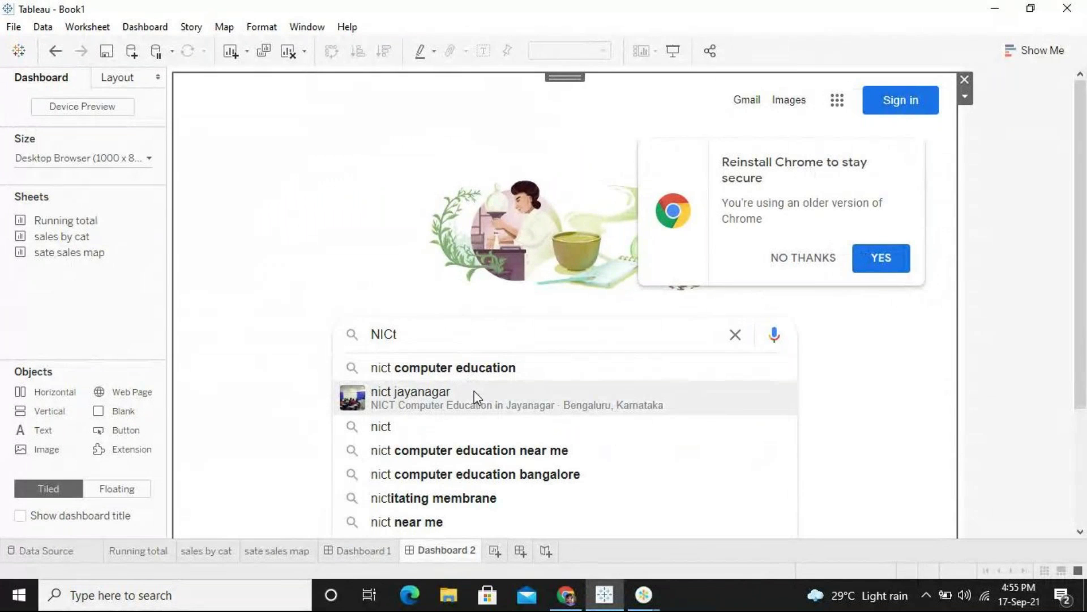
left_click(488, 369)
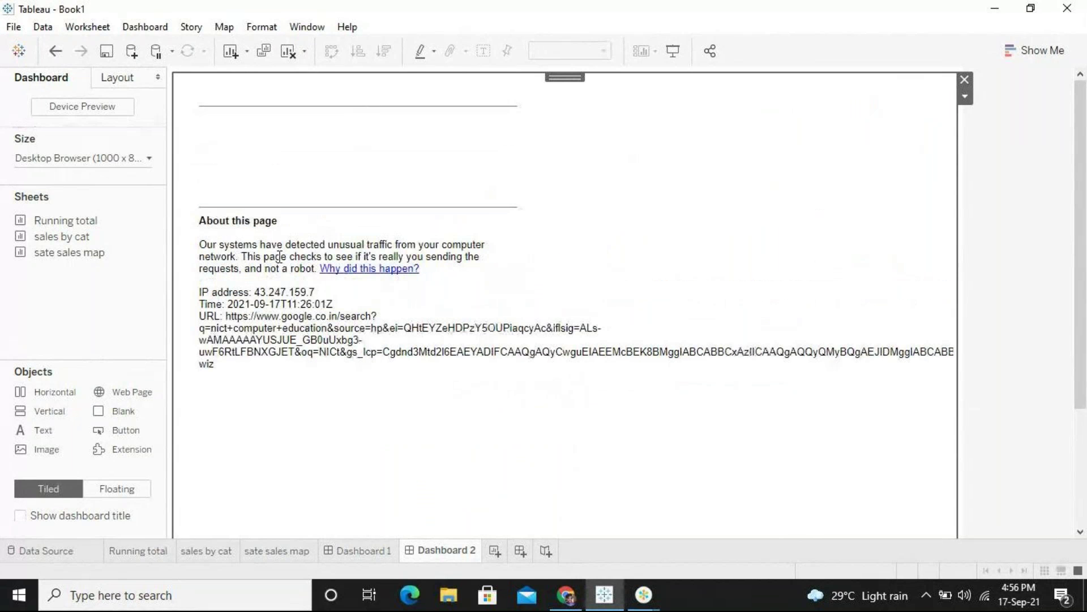
left_click(221, 160)
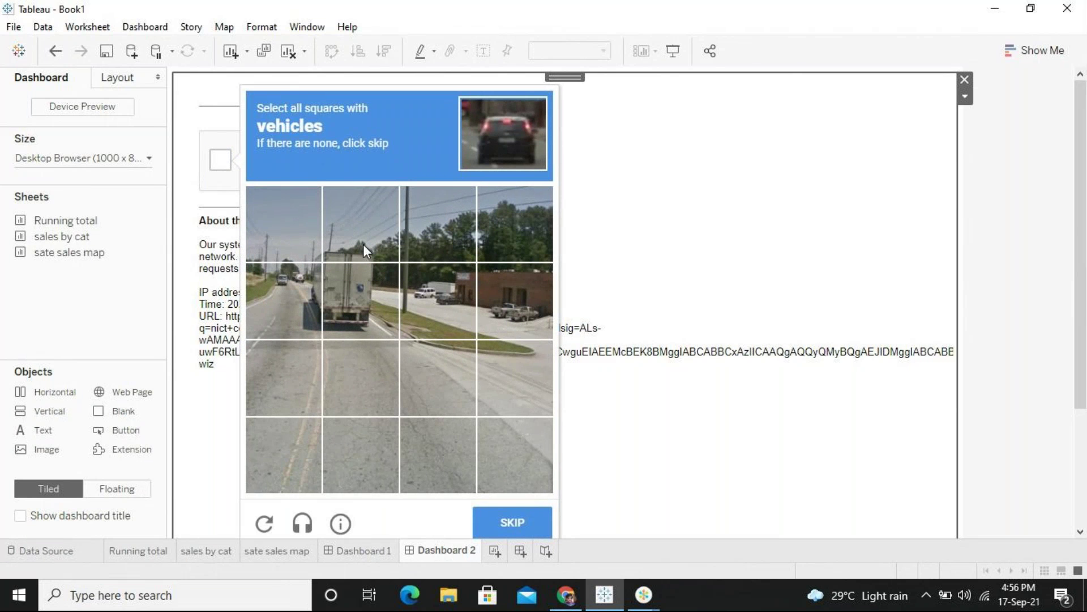
Select the six vehicle tiles in the reCAPTCHA and submit them.
left_click(362, 311)
left_click(301, 318)
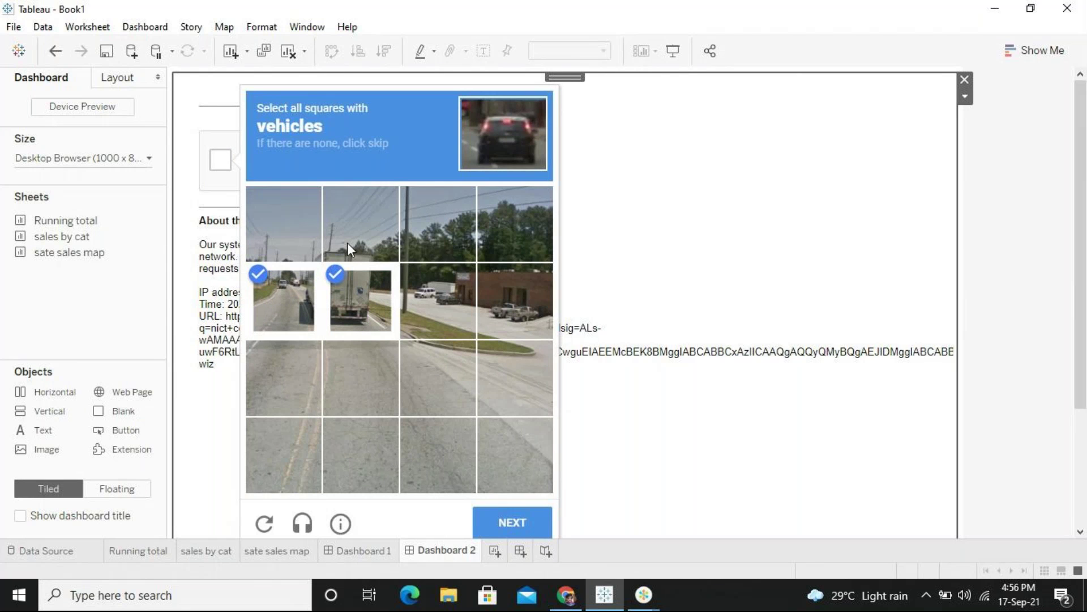
left_click(347, 242)
left_click(505, 294)
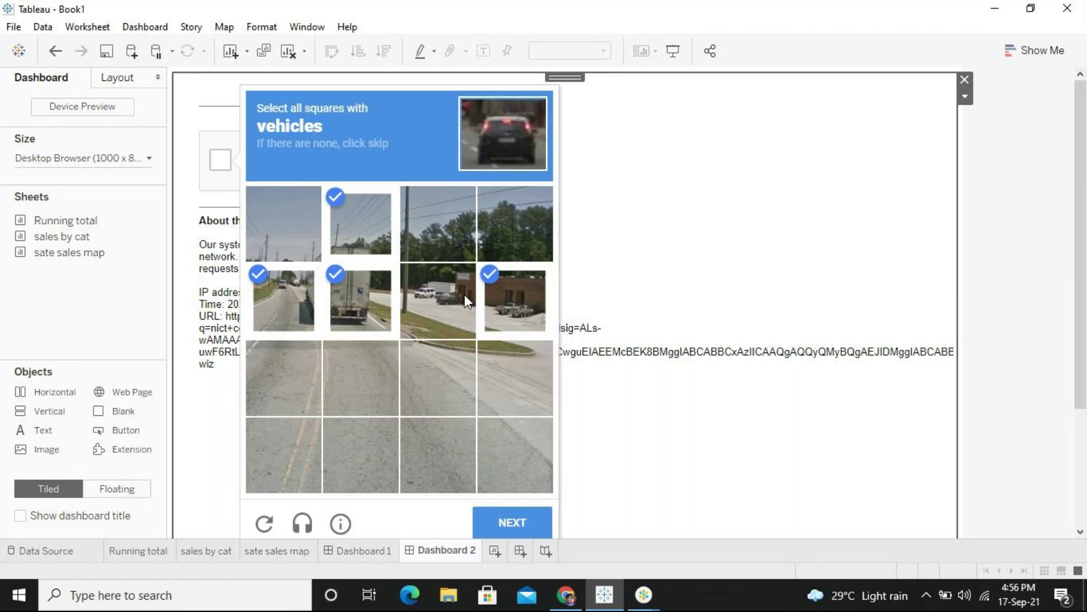
left_click(464, 294)
left_click(301, 229)
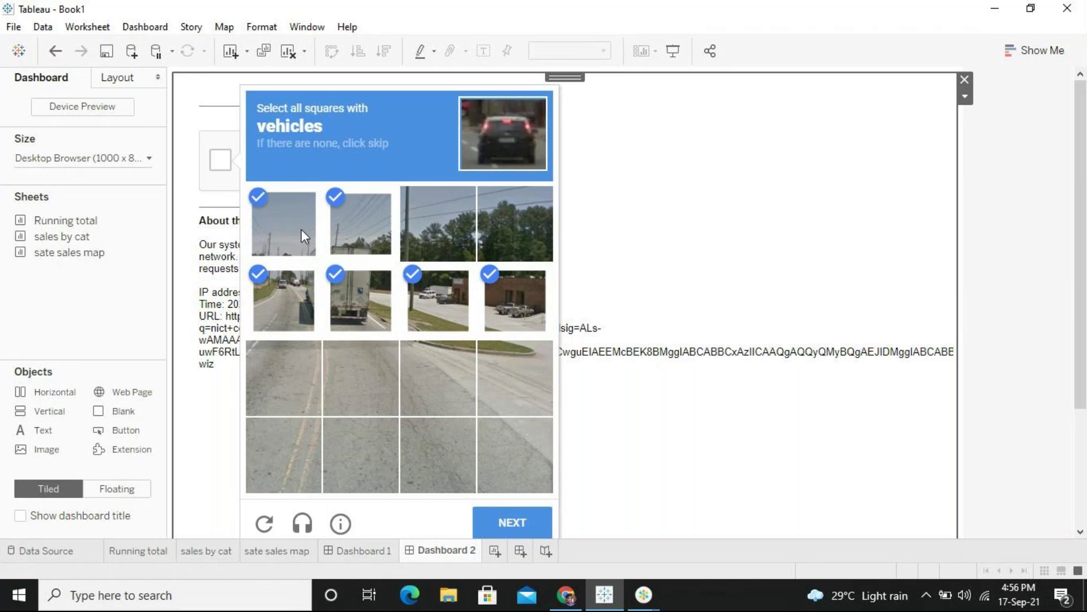
left_click(530, 515)
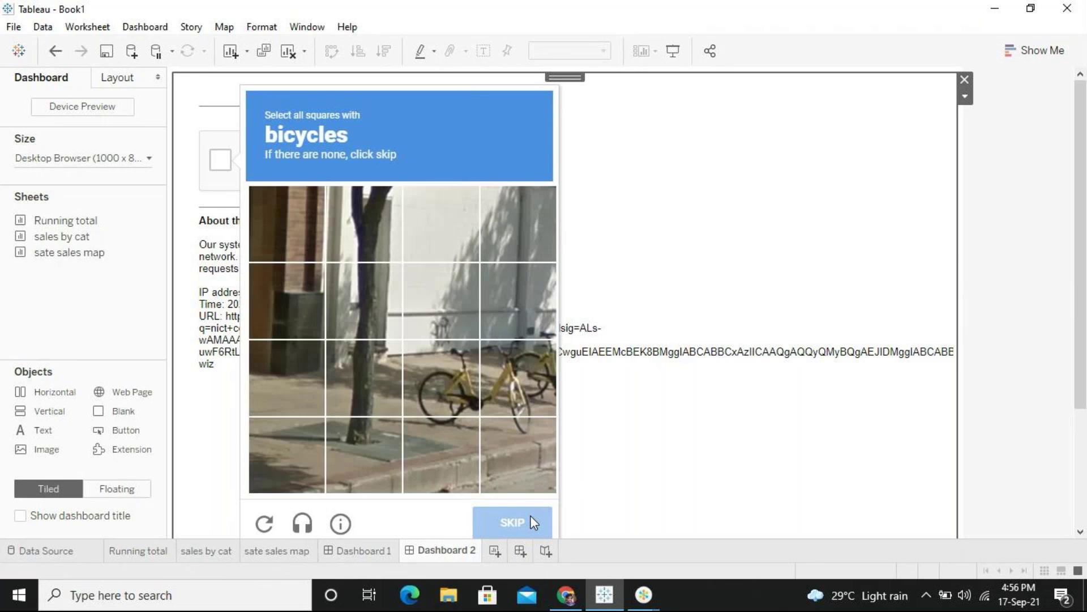
Select the bicycle tiles and verify the image check.
left_click(468, 393)
left_click(511, 389)
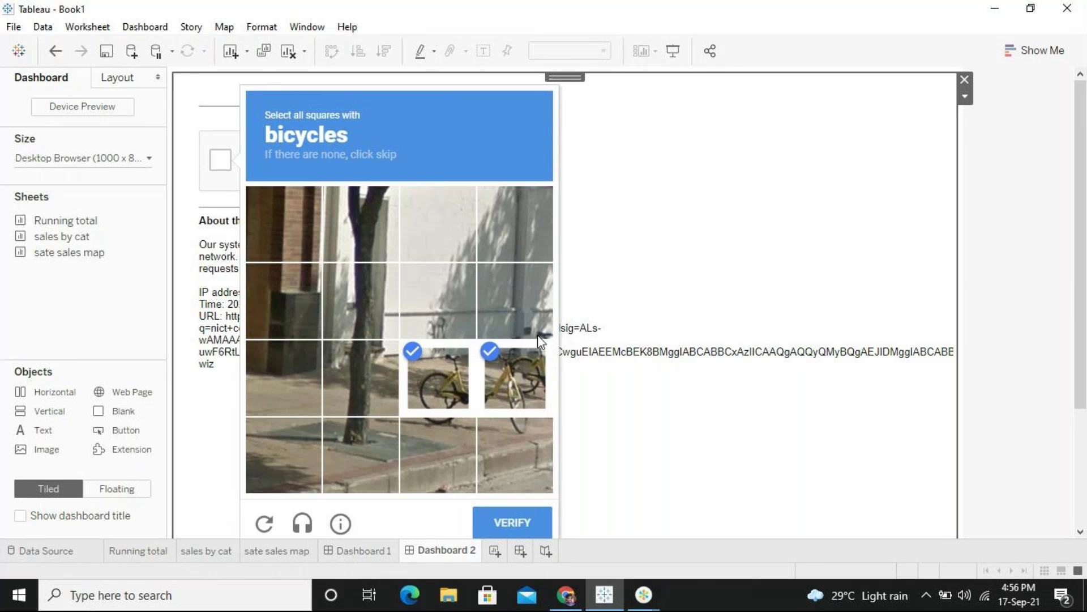
left_click(538, 335)
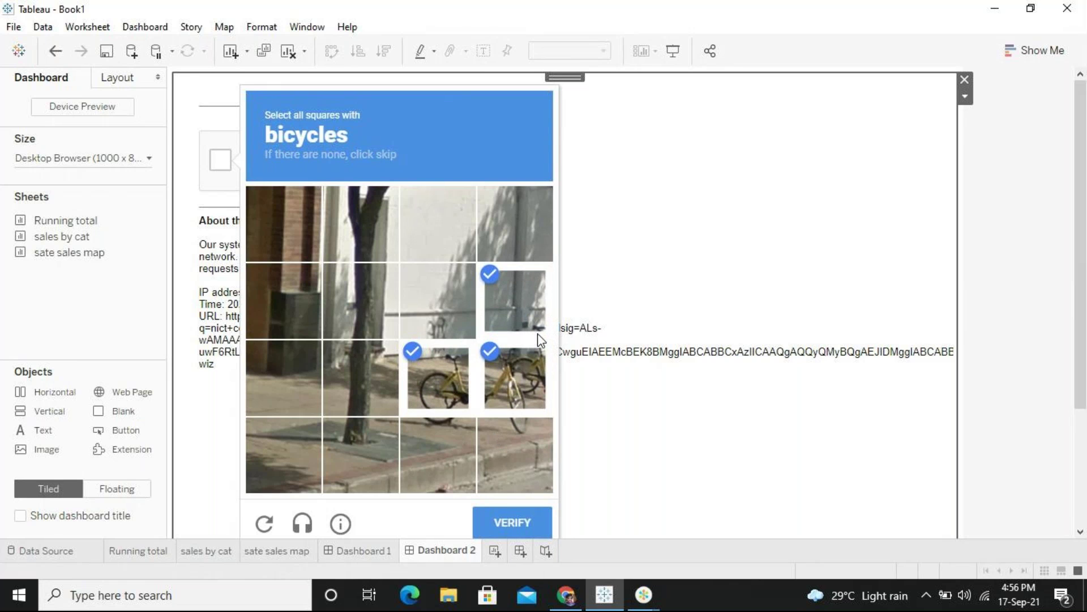
left_click(463, 447)
left_click(507, 447)
left_click(511, 517)
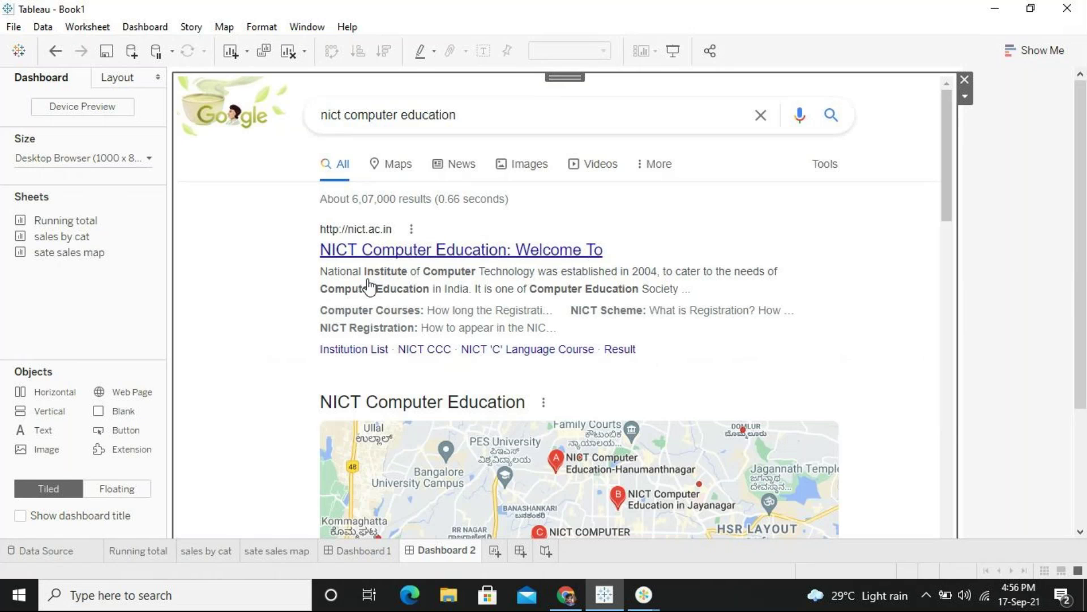
Open the NICT Computer Education site, scroll through it, then remove the web page object.
left_click(560, 306)
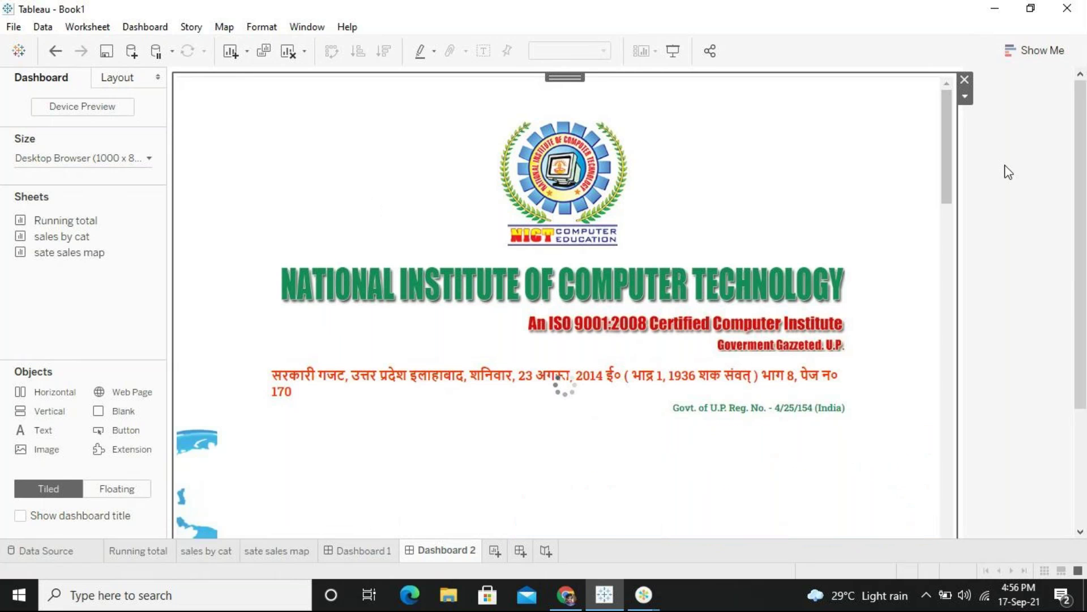
left_click_drag(944, 172, 953, 346)
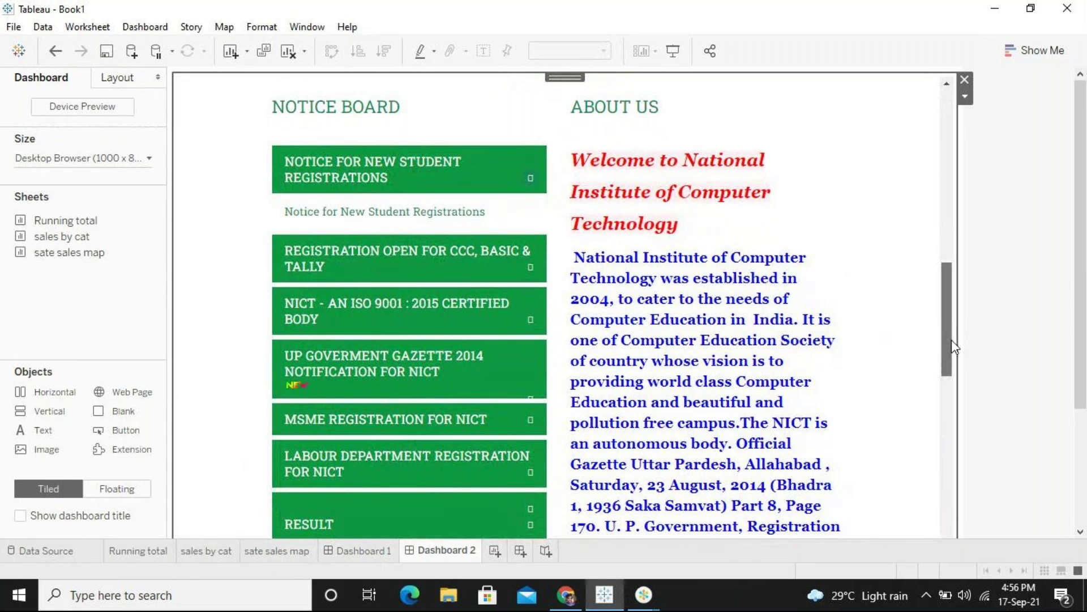
left_click_drag(955, 346, 942, 270)
scroll(908, 121, "down", 5)
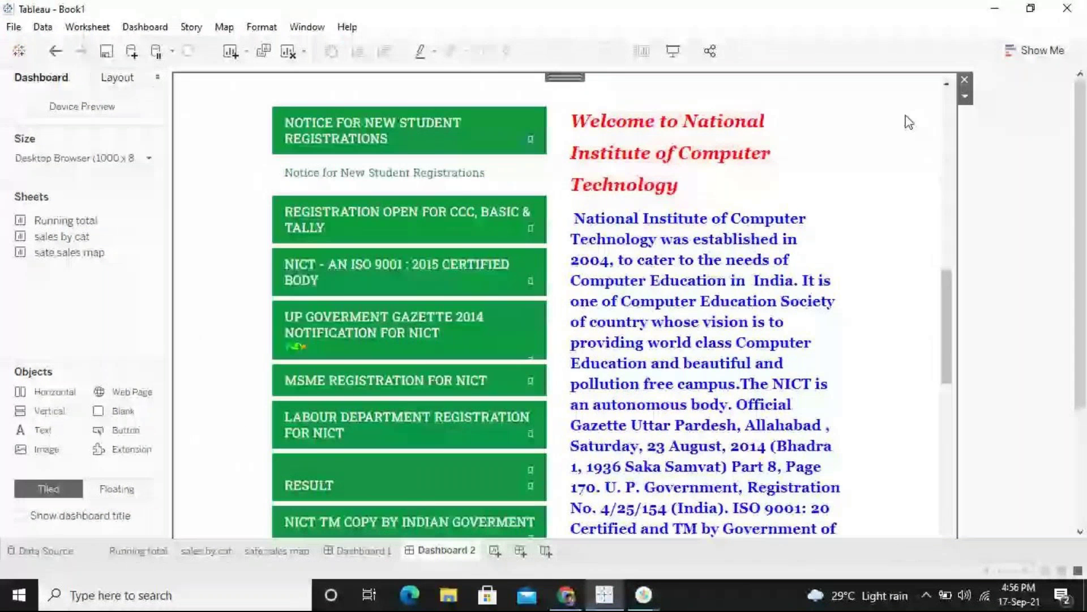
left_click(965, 79)
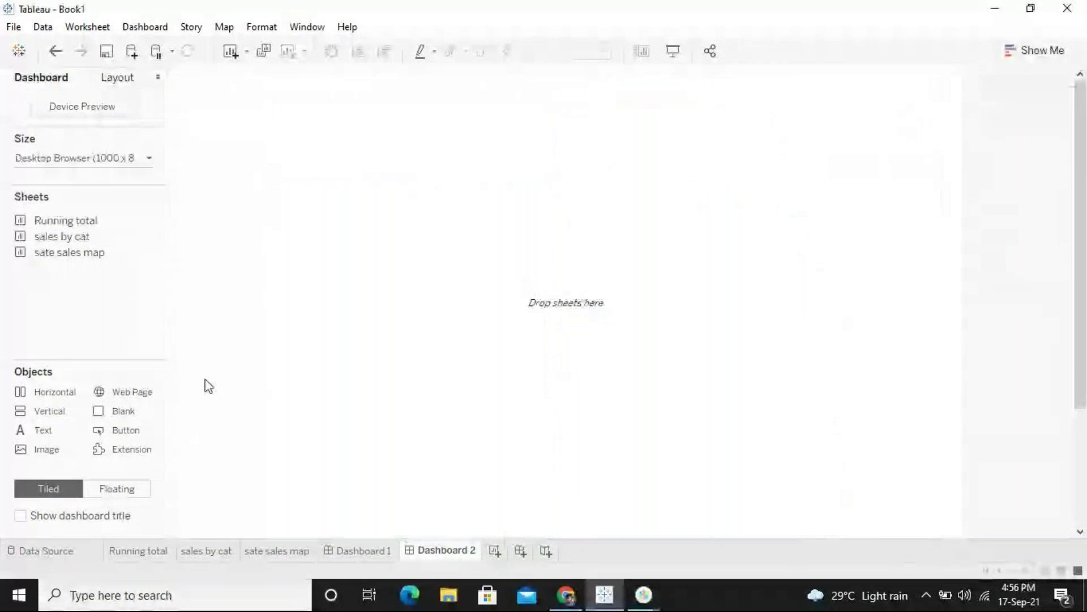
Place the sate sales map on Dashboard 2 and drop a Web Page object beside it.
left_click_drag(151, 392, 376, 369)
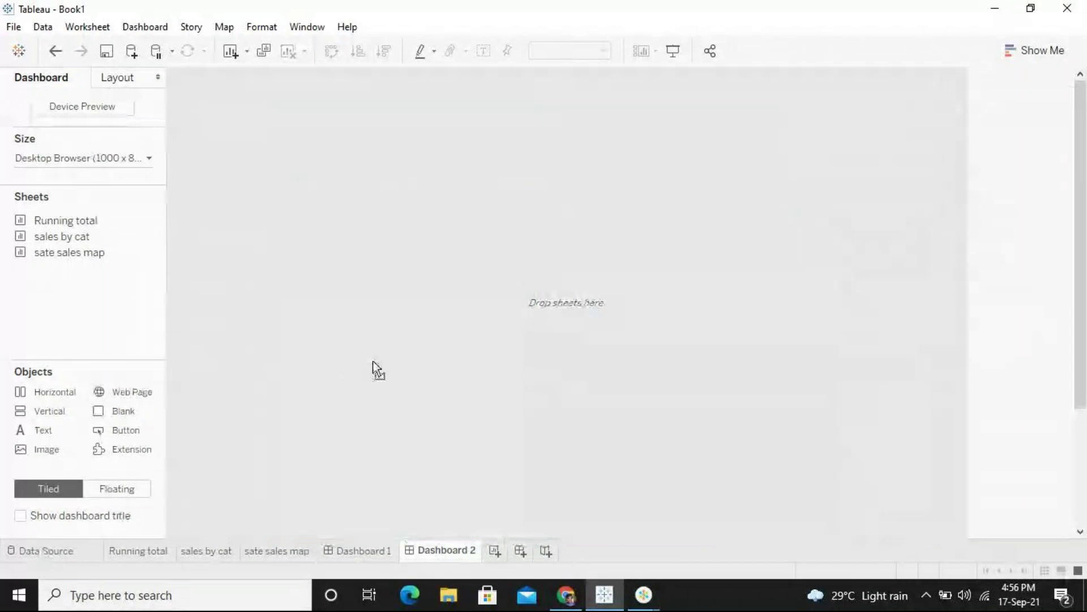
left_click_drag(374, 364, 374, 365)
left_click(694, 255)
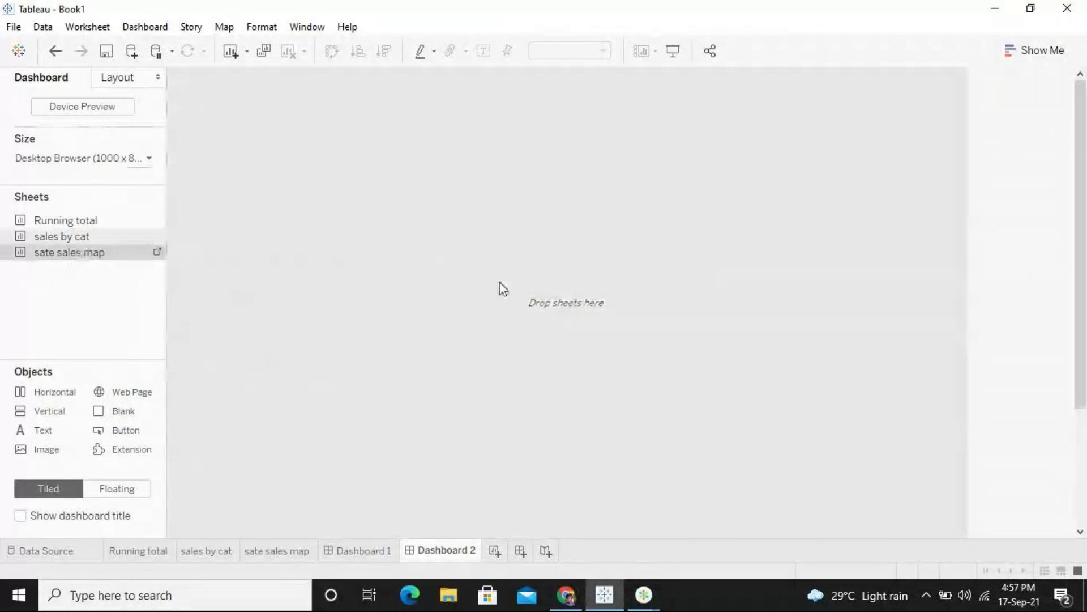
left_click_drag(500, 289, 499, 289)
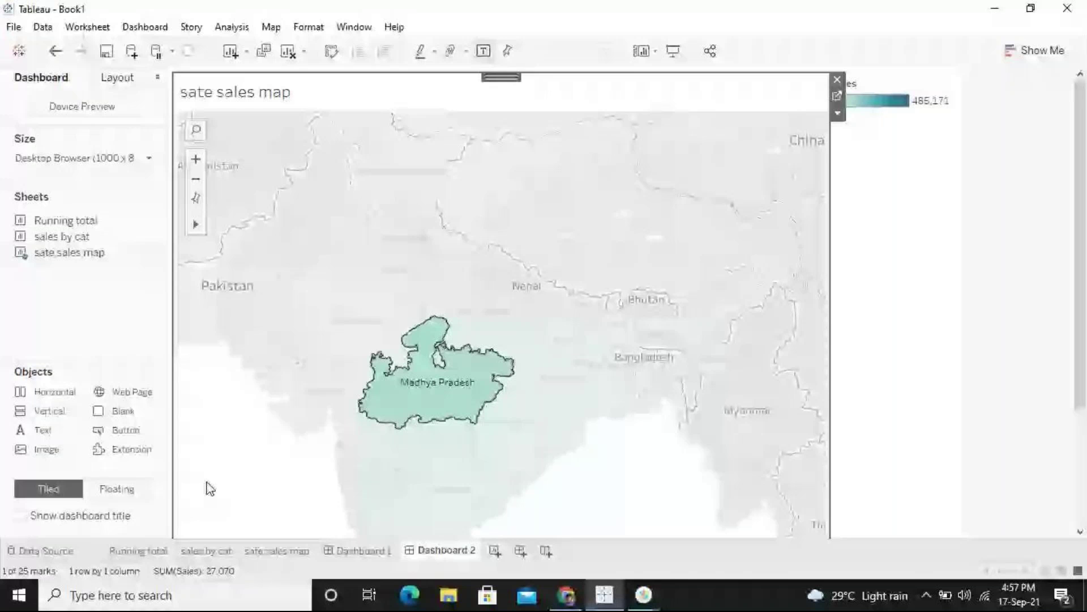
left_click_drag(122, 391, 237, 445)
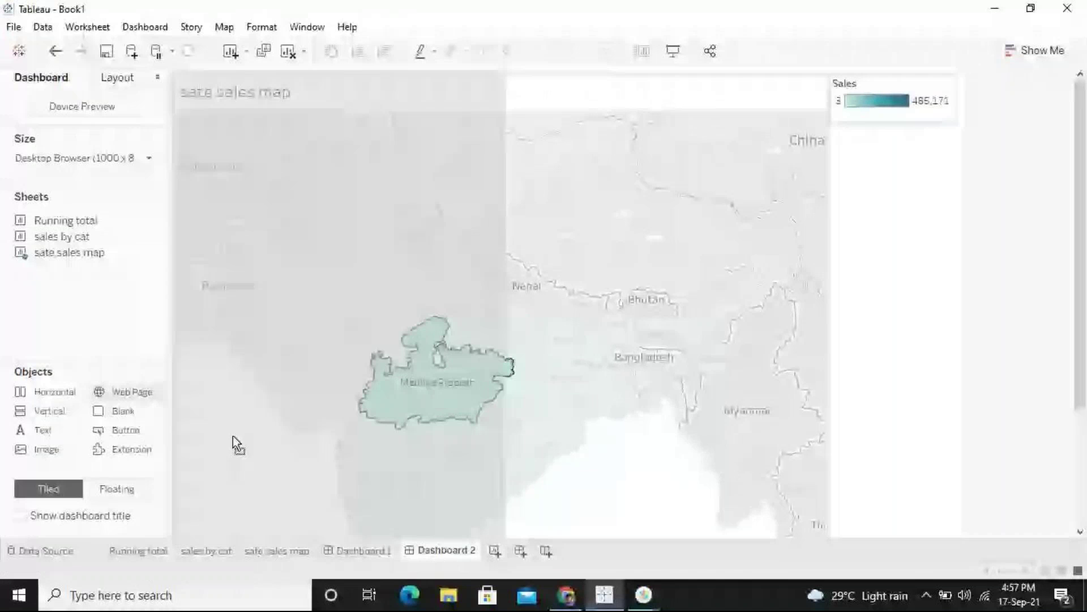
left_click_drag(233, 436, 233, 436)
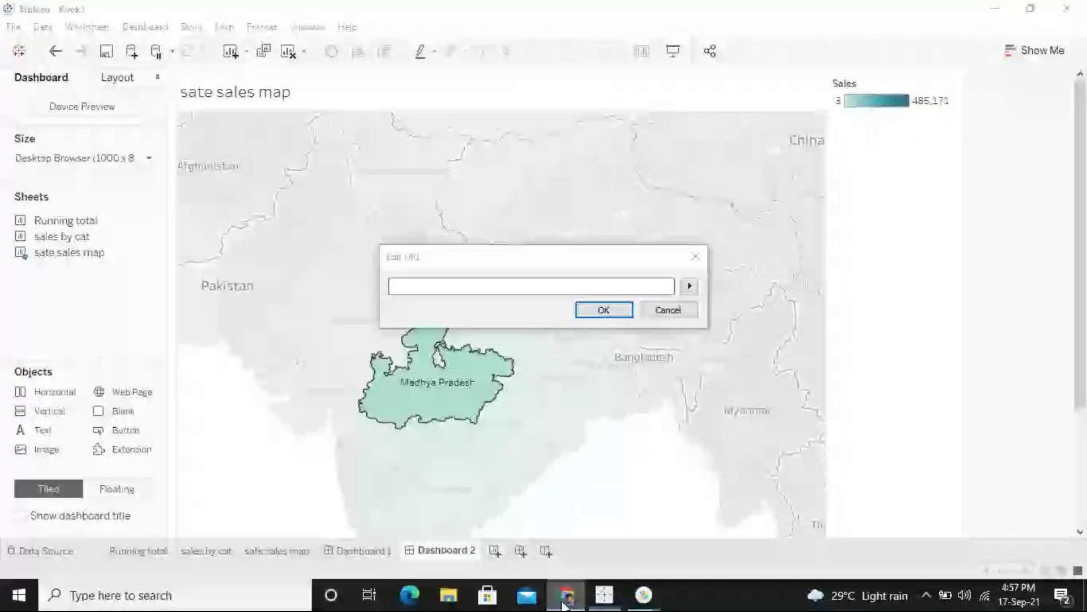
In Chrome, search 'kerala', open the Kerala Wikipedia article, and bring up the address bar's copy menu.
left_click(564, 605)
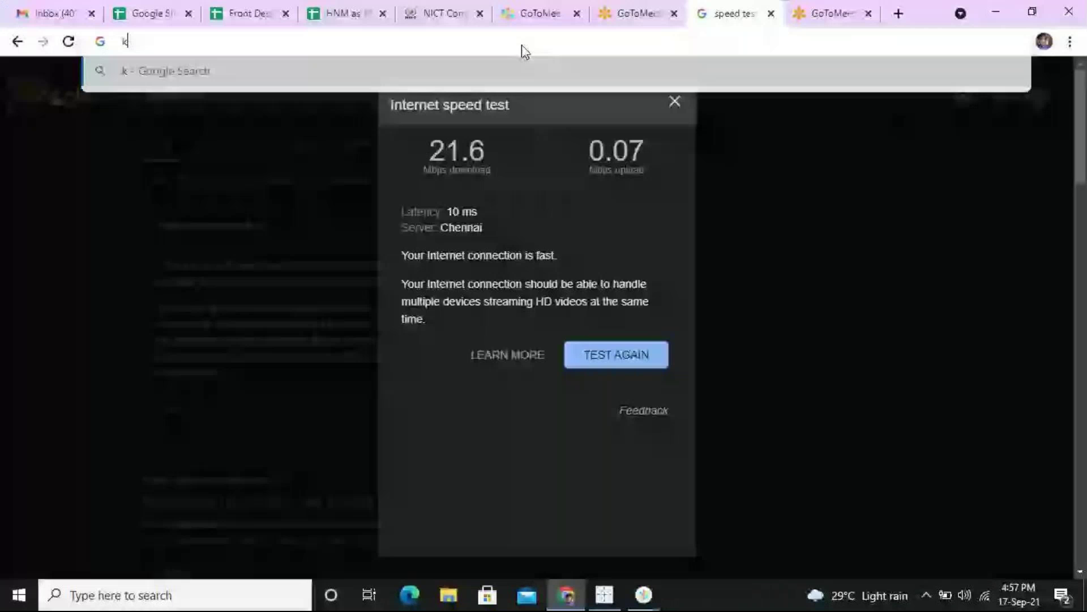
type("erala")
key("Return")
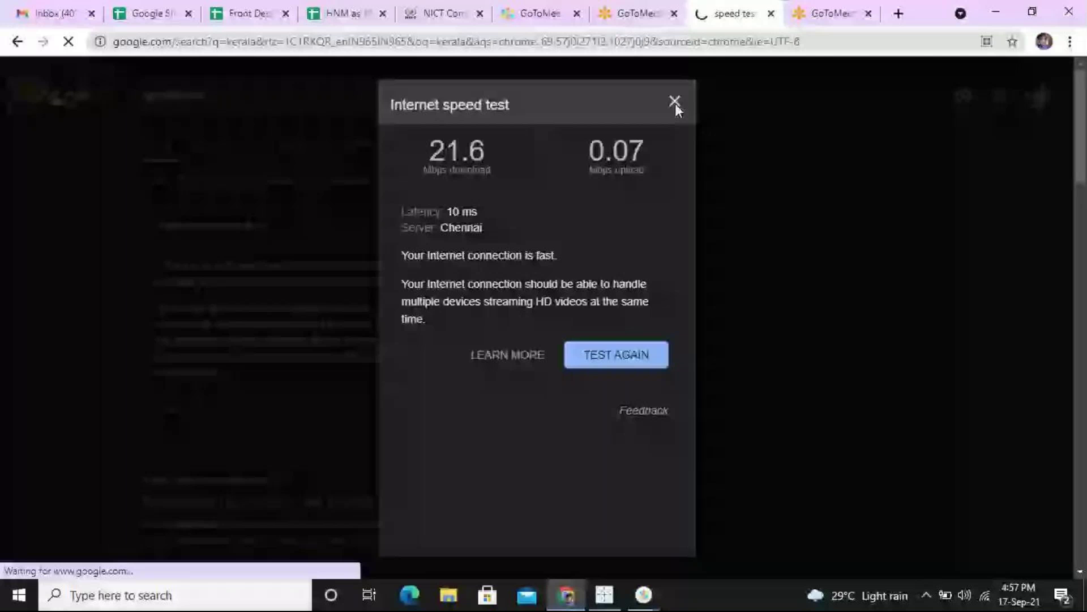
left_click(675, 103)
scroll(1082, 201, "down", 5)
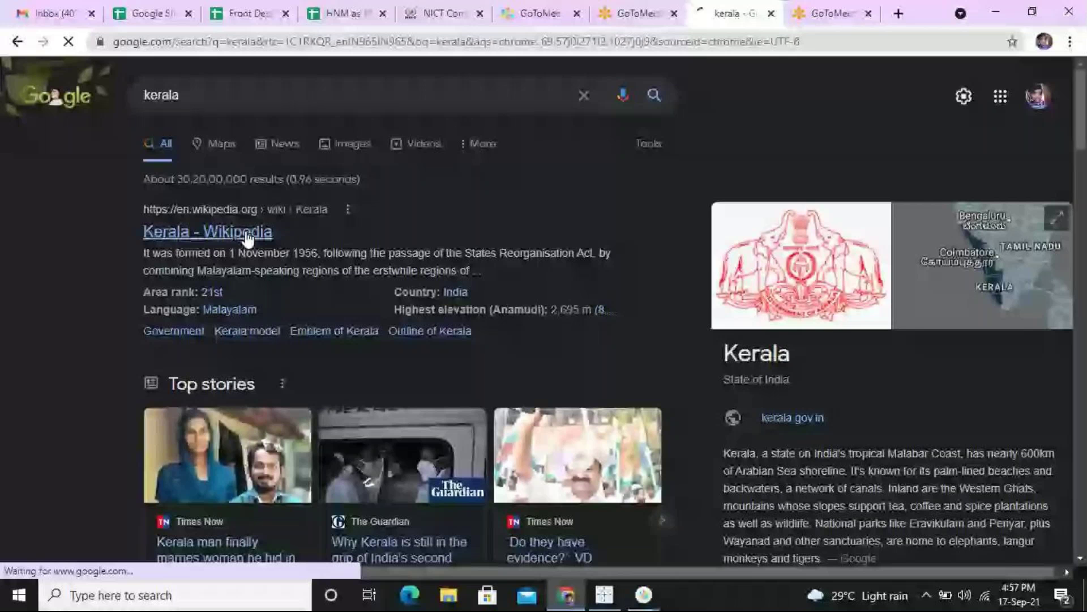
left_click(248, 234)
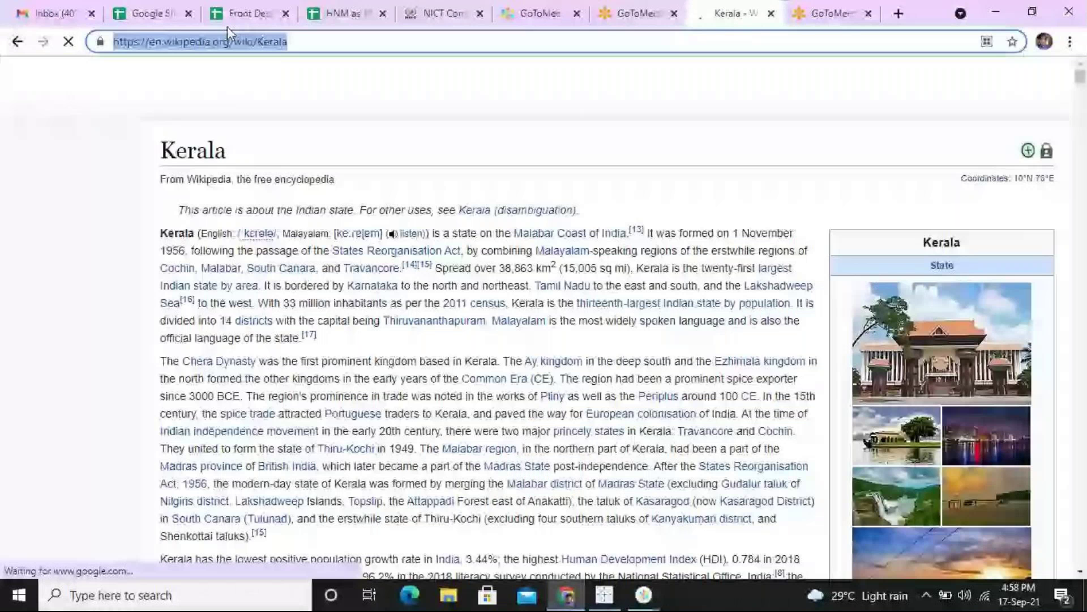
right_click(227, 38)
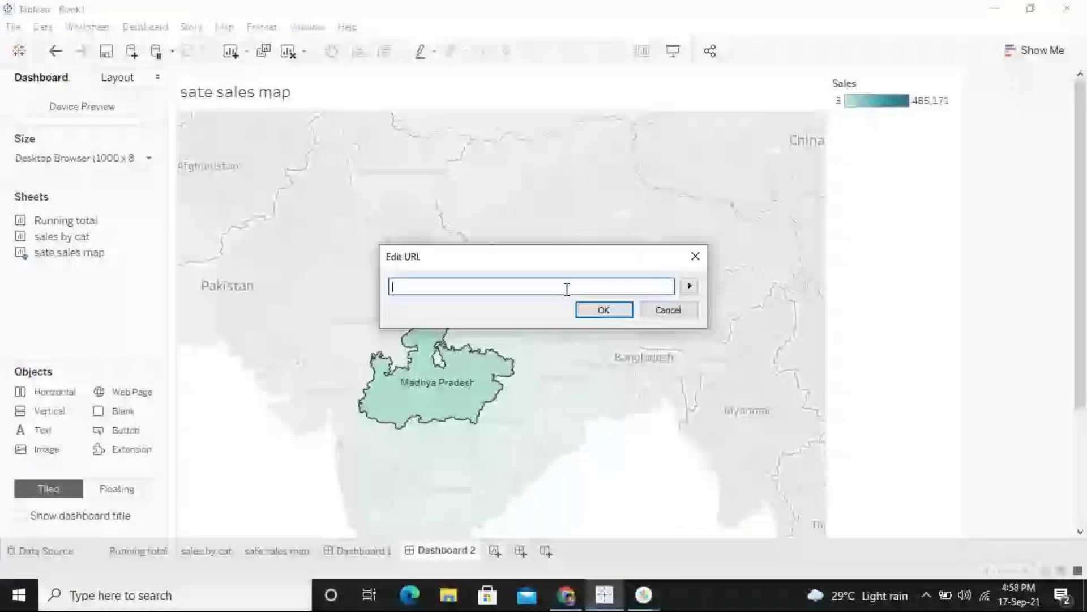
Load the Wikipedia Kerala URL into the web page object below the map.
key("Return")
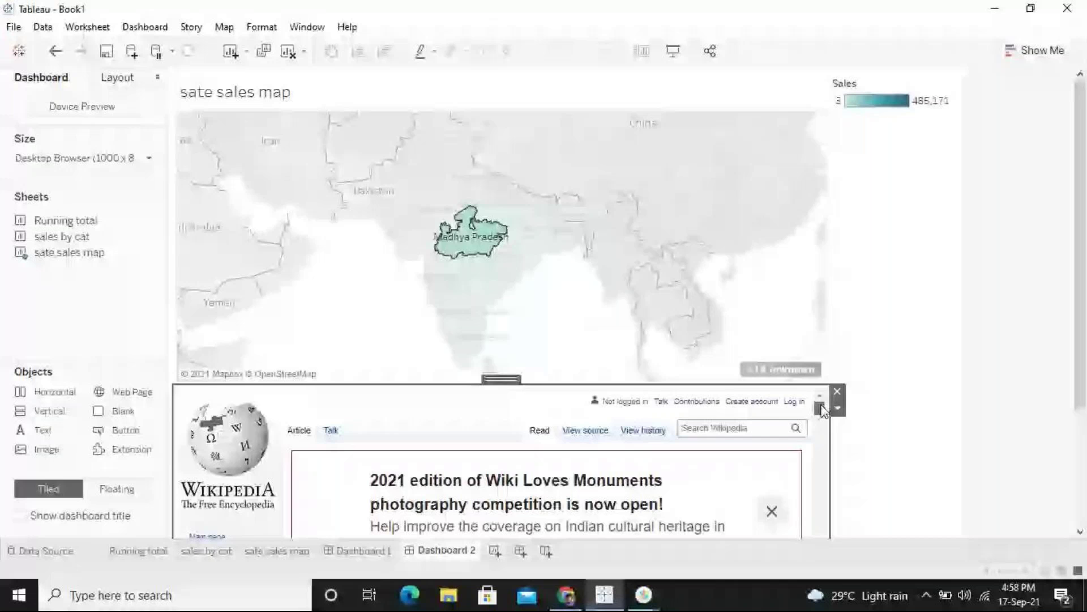
mouse_move(822, 410)
left_mouse_down()
mouse_move(819, 420)
mouse_move(817, 400)
left_mouse_up()
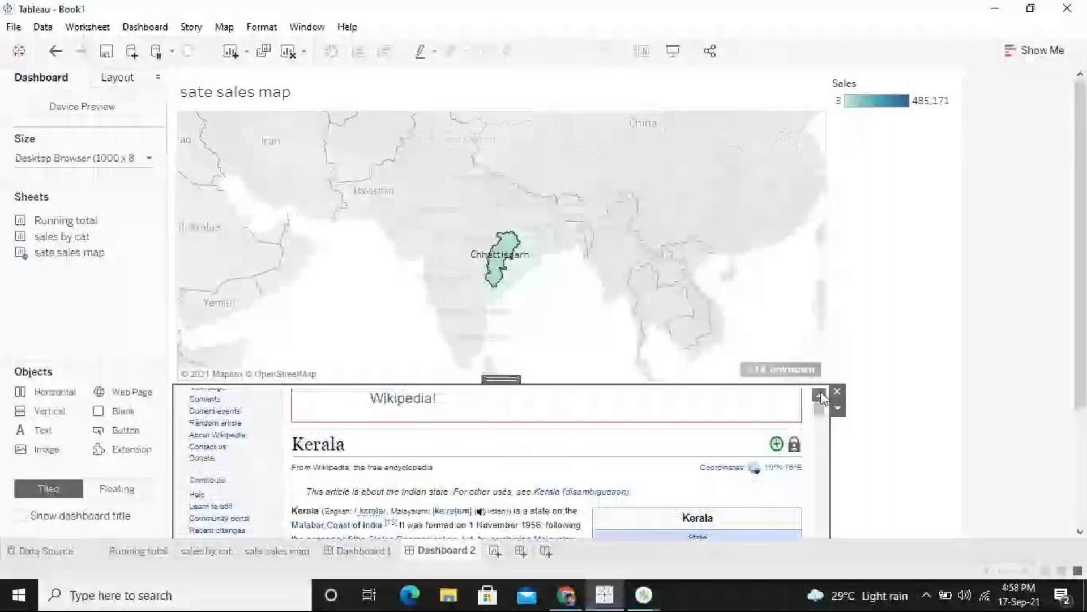
Select West Bengal on the map and open Dashboard > Actions.
left_click(572, 223)
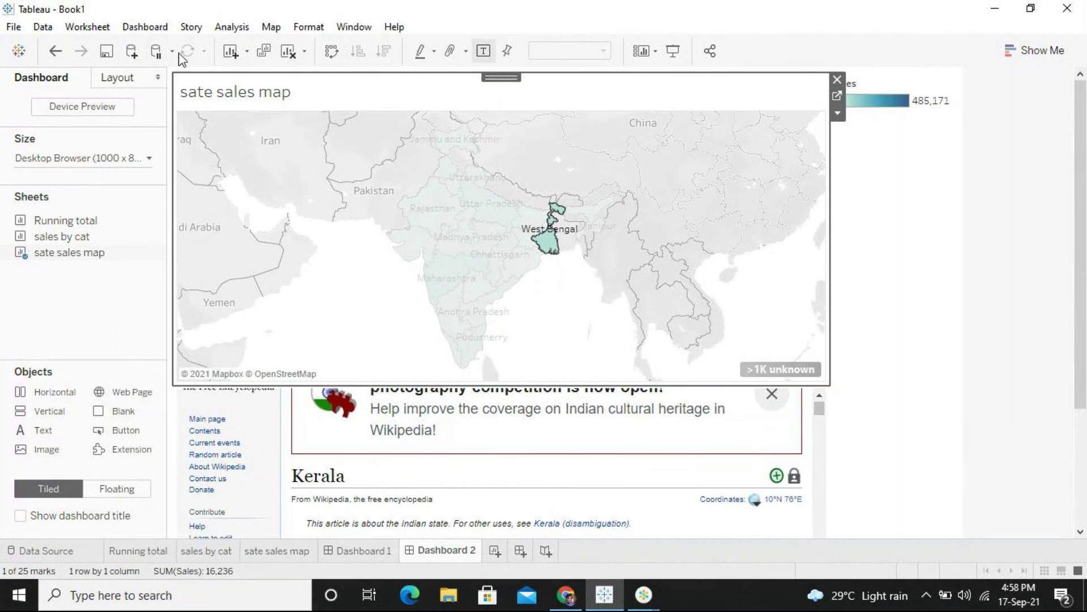
left_click(149, 30)
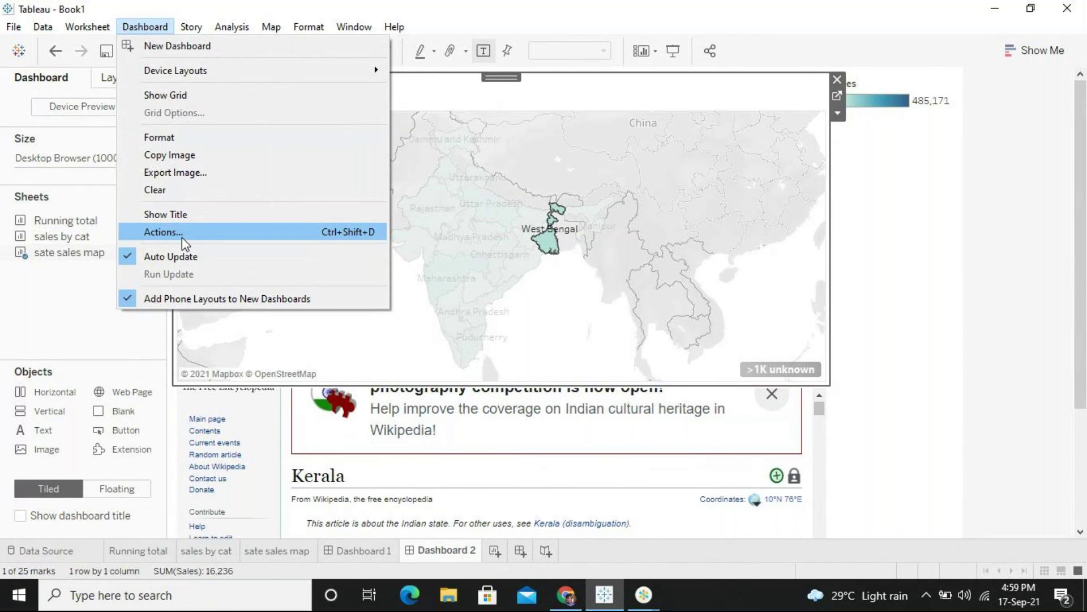
left_click(181, 236)
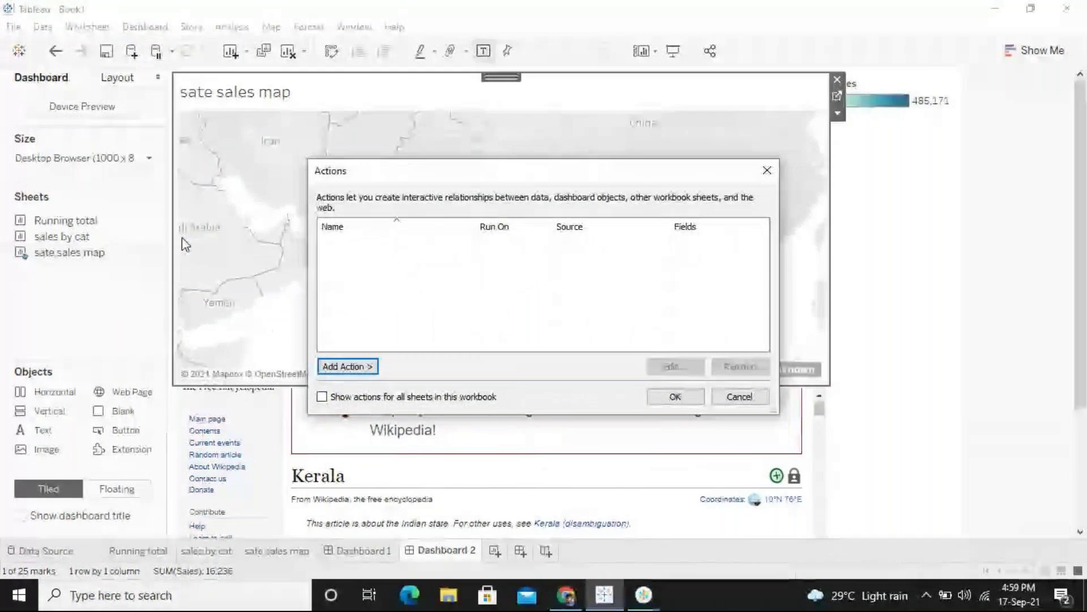
left_click(357, 367)
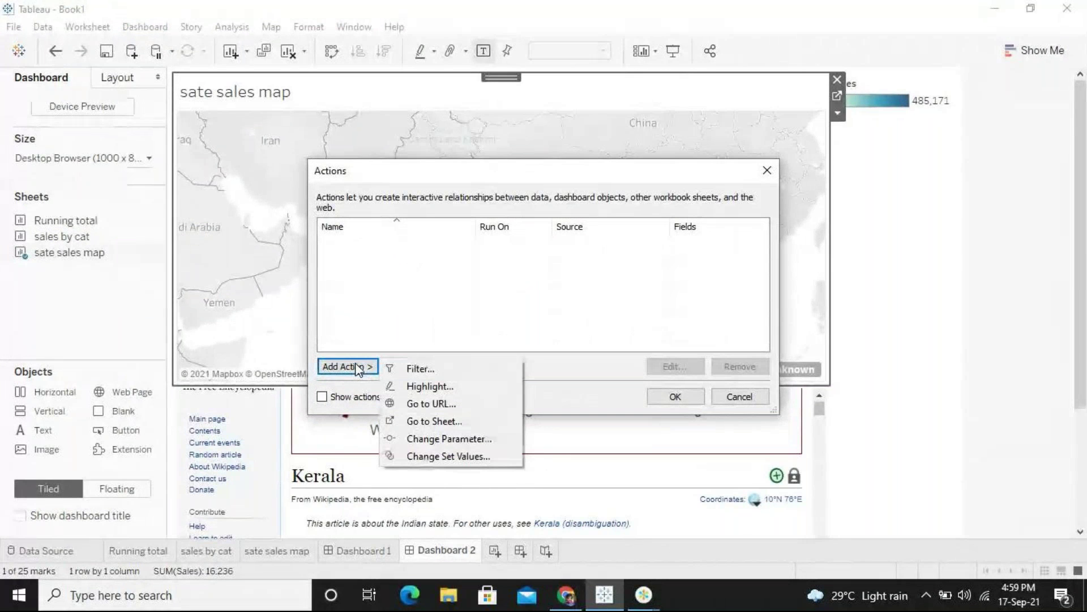
left_click(451, 405)
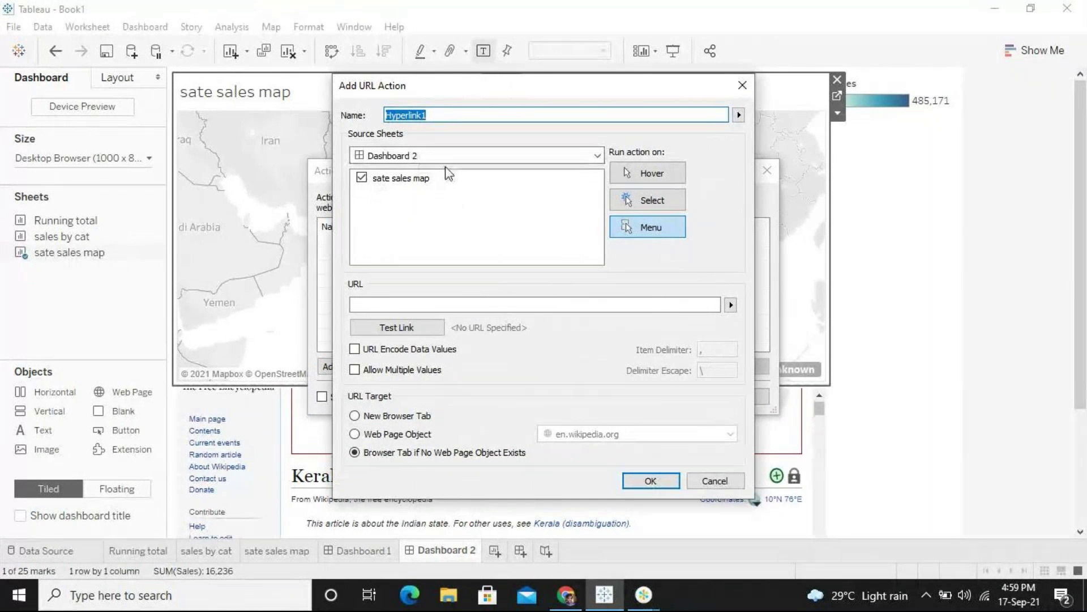
key("BackSpace")
type("state inf")
type("o")
left_click(467, 299)
right_click(468, 299)
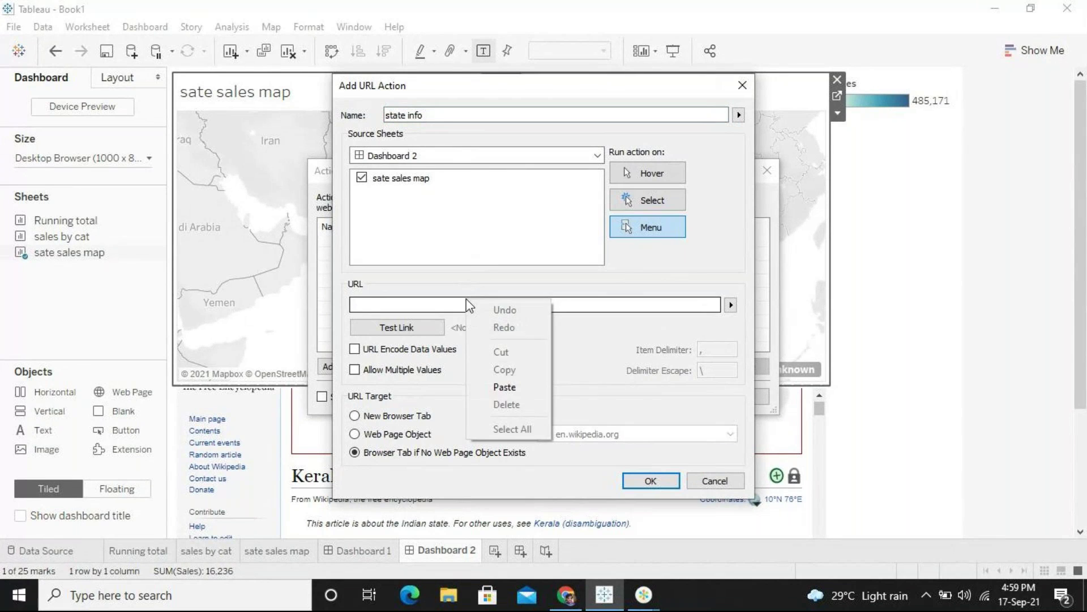
left_click(529, 385)
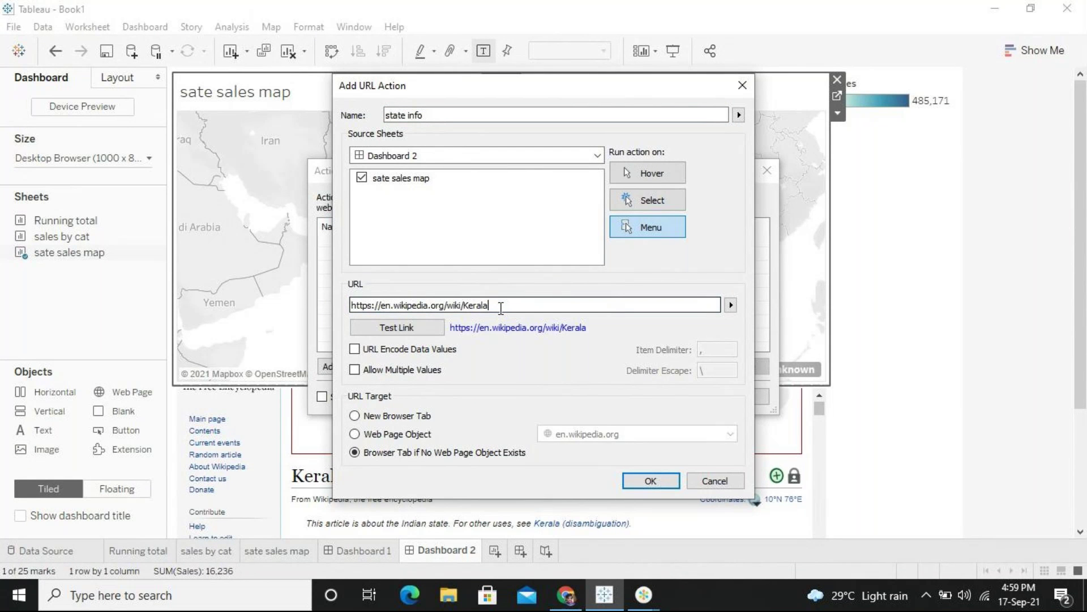
key("BackSpace")
key("BackSpace")
key("BackSpace")
key("BackSpace")
key("BackSpace")
key("BackSpace")
left_click(731, 305)
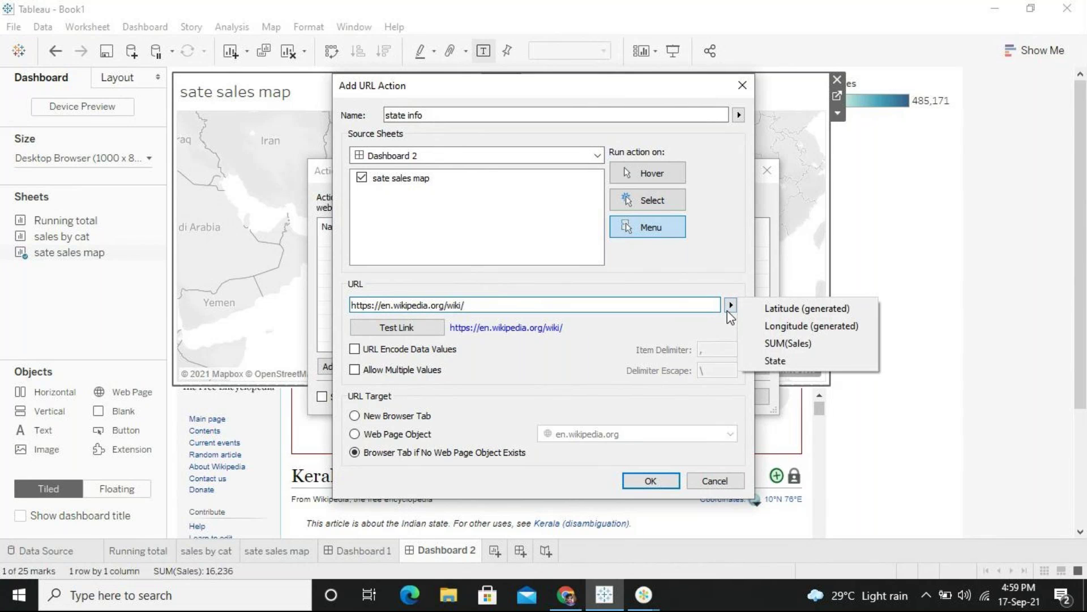
left_click(771, 362)
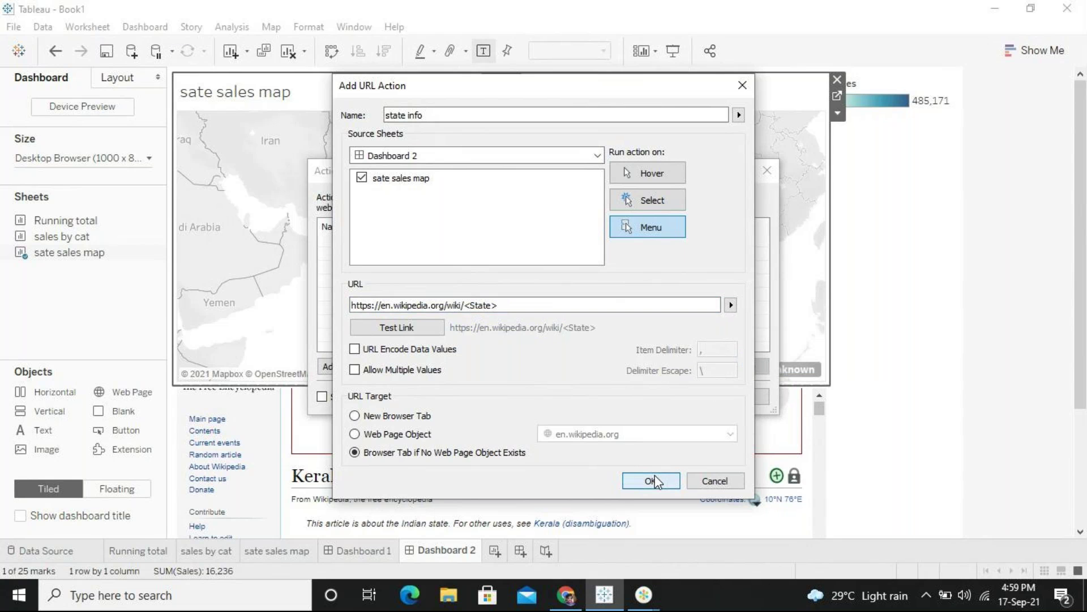
left_click(655, 481)
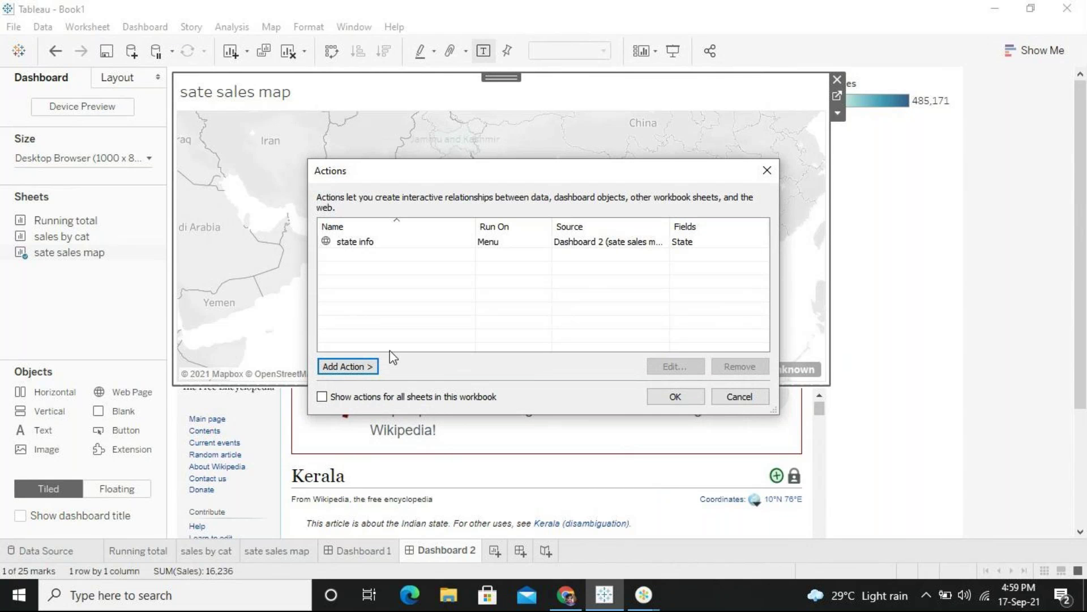
Make the state info action run on Select and close the Actions dialog.
left_click(575, 246)
left_click(676, 368)
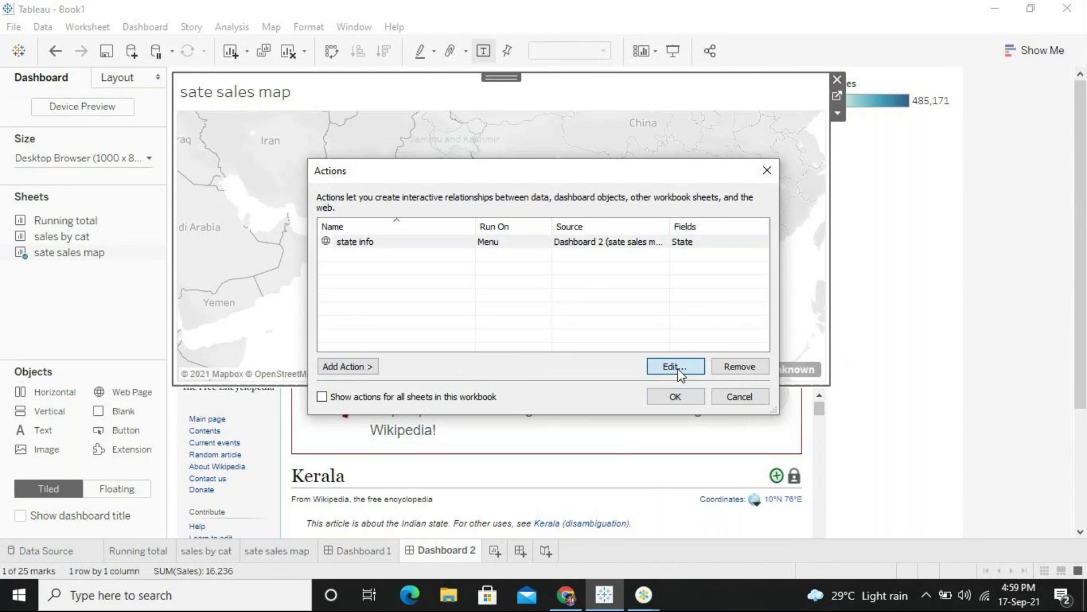
left_click(662, 202)
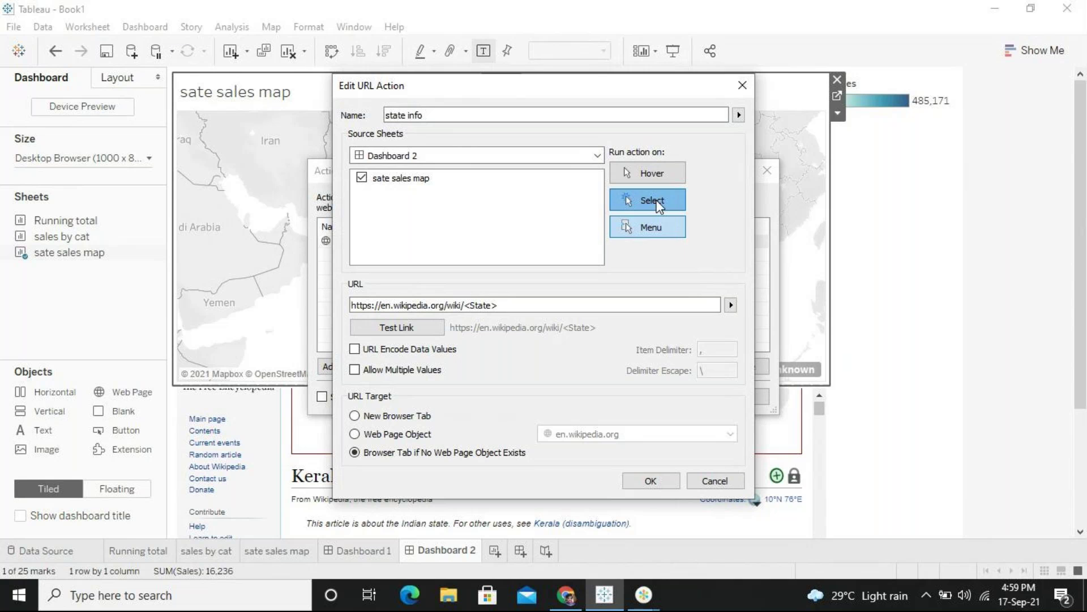
left_click(650, 480)
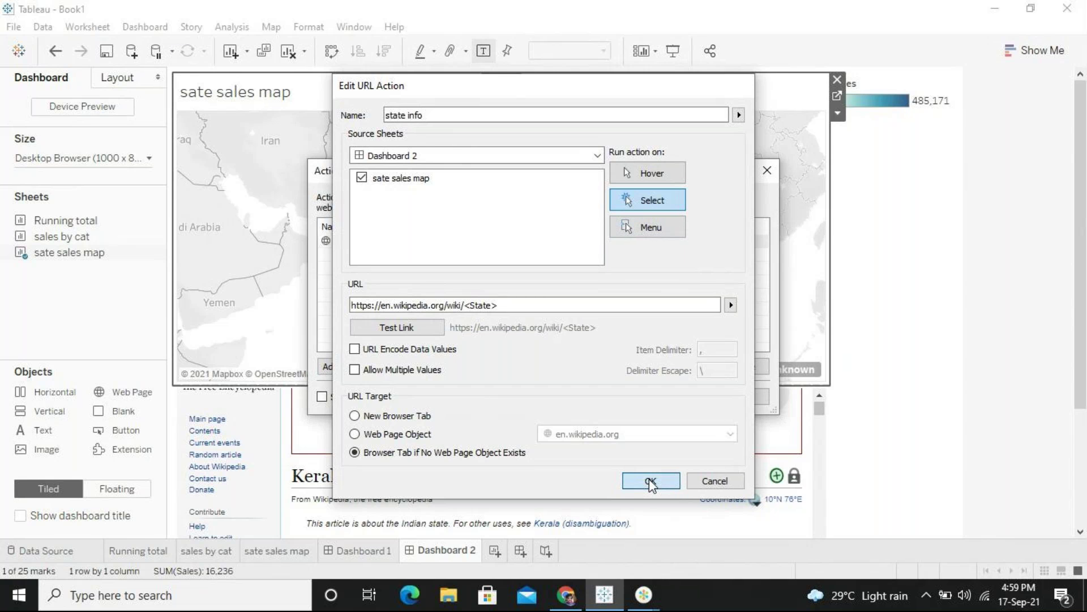
left_click(690, 396)
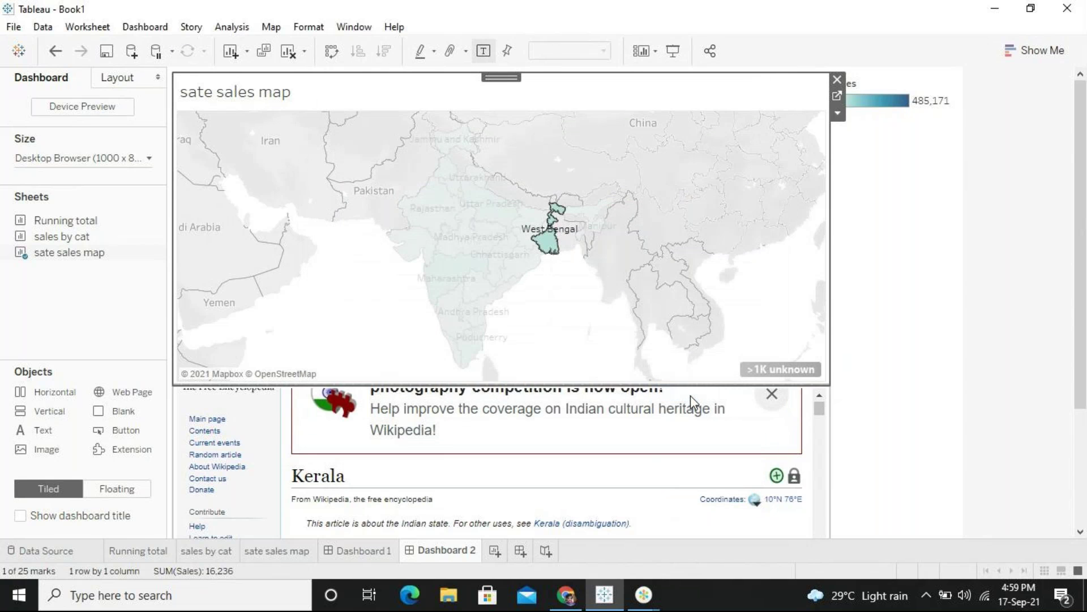
Test the action by selecting Maharashtra, Andhra Pradesh, Tamil Nadu and Kerala on the map.
mouse_move(548, 230)
left_click(547, 252)
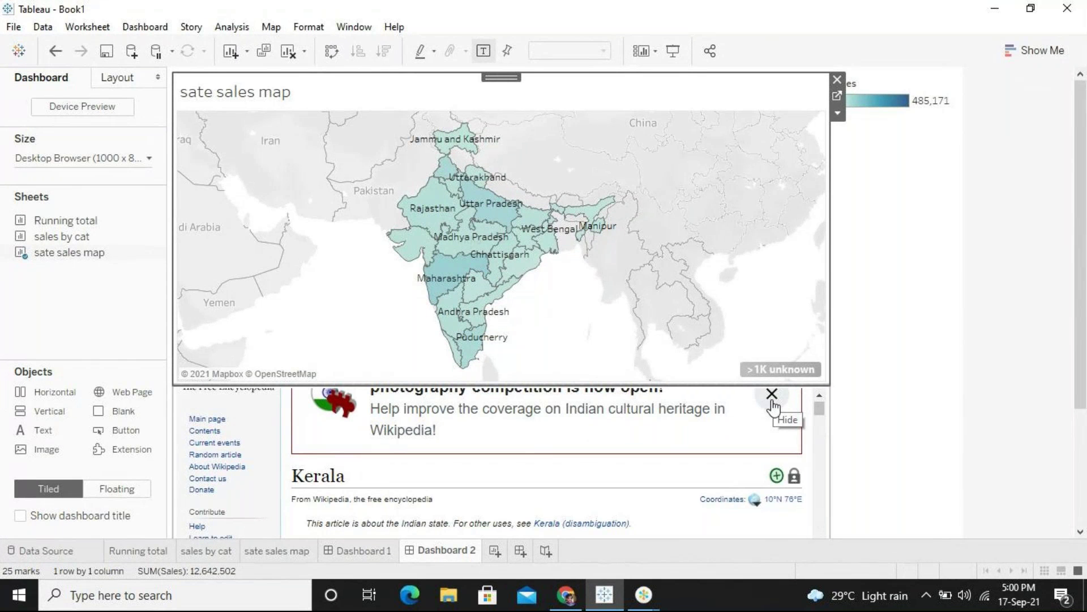
left_click(718, 417)
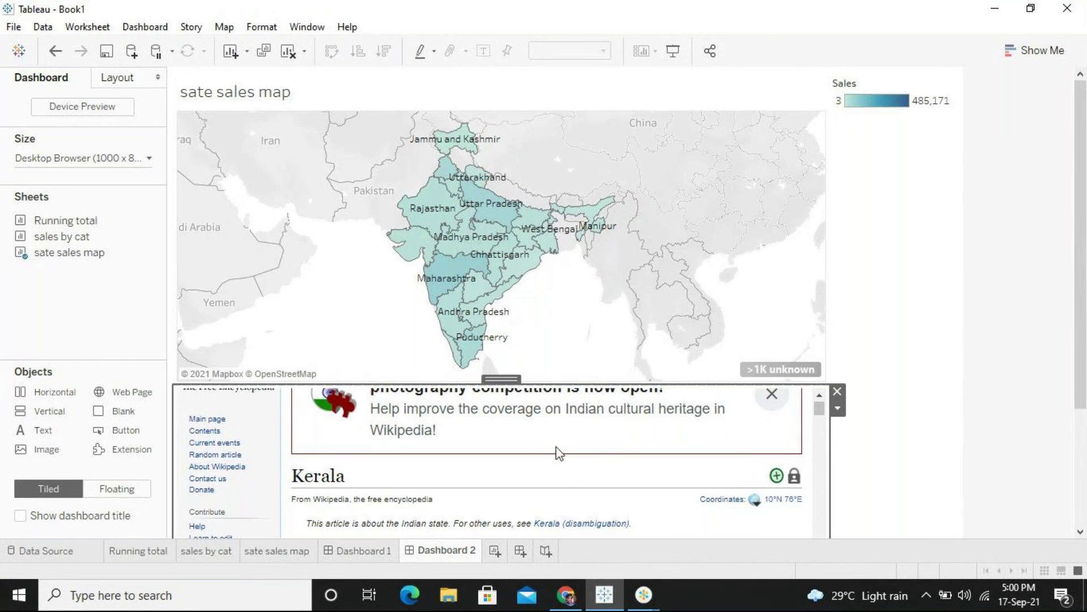
left_click(446, 282)
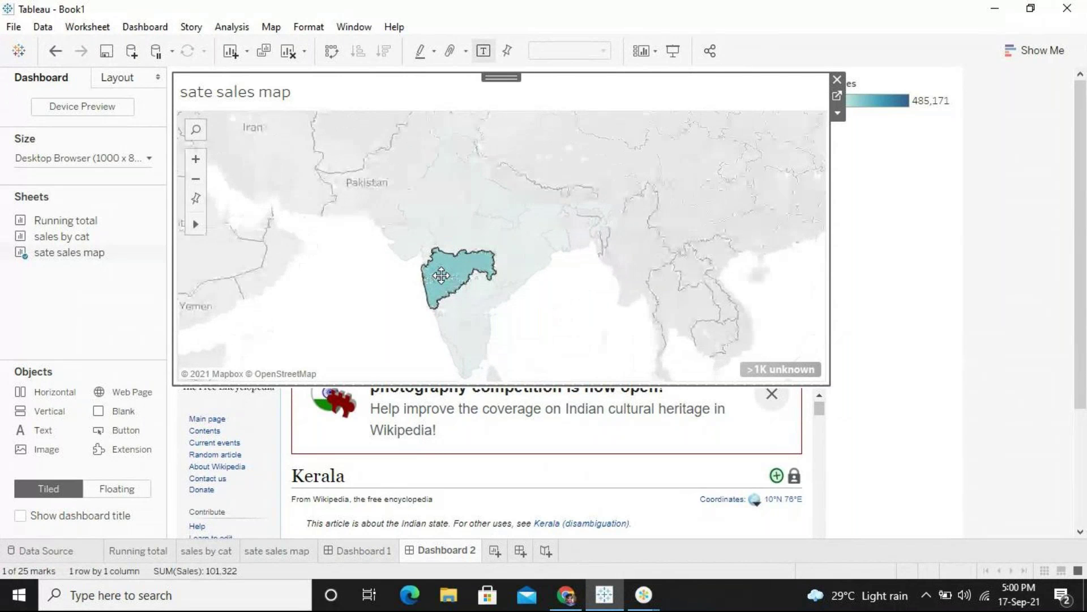
scroll(439, 278, "up", 1)
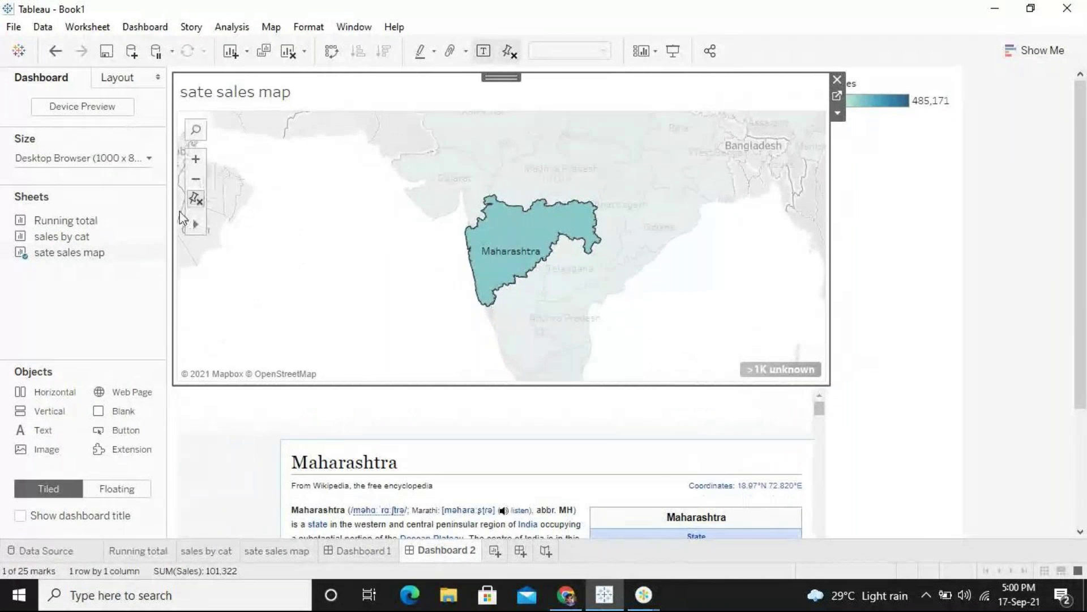
left_click(196, 199)
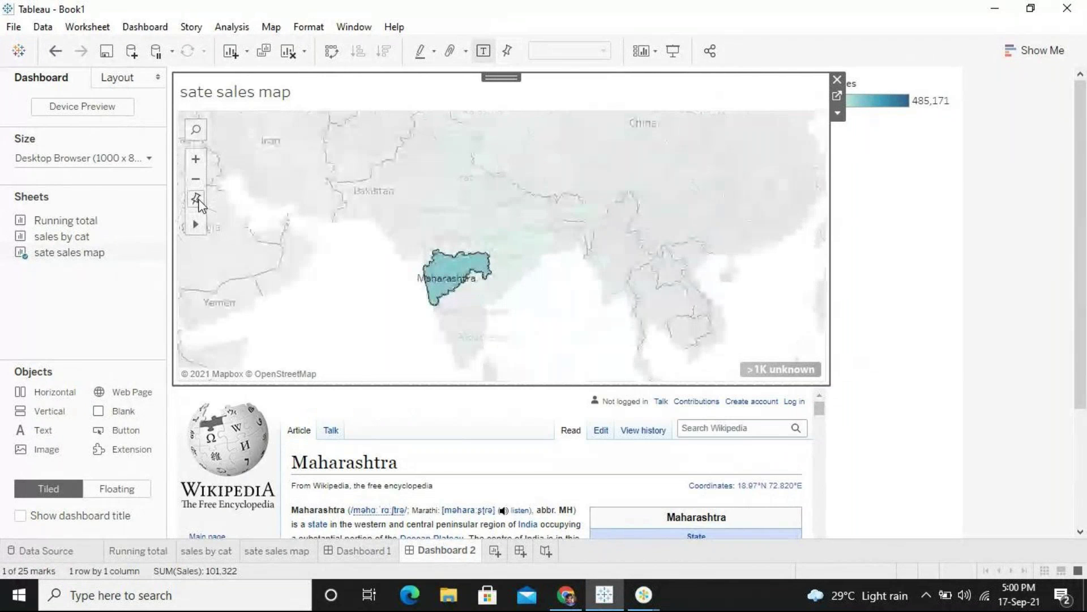
left_click(447, 308)
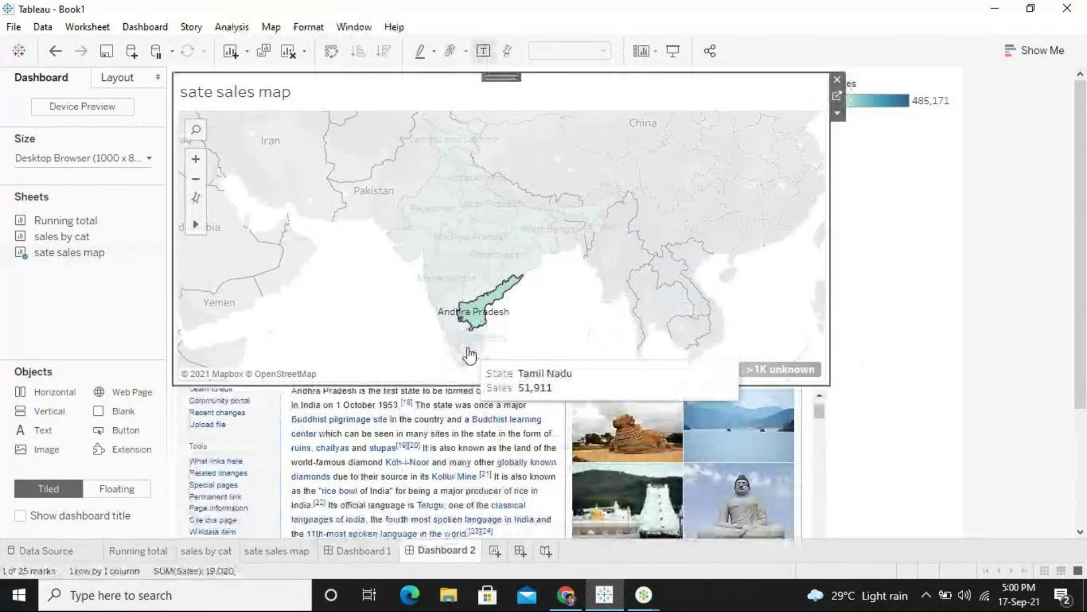
left_click(469, 352)
scroll(821, 419, "down", 2)
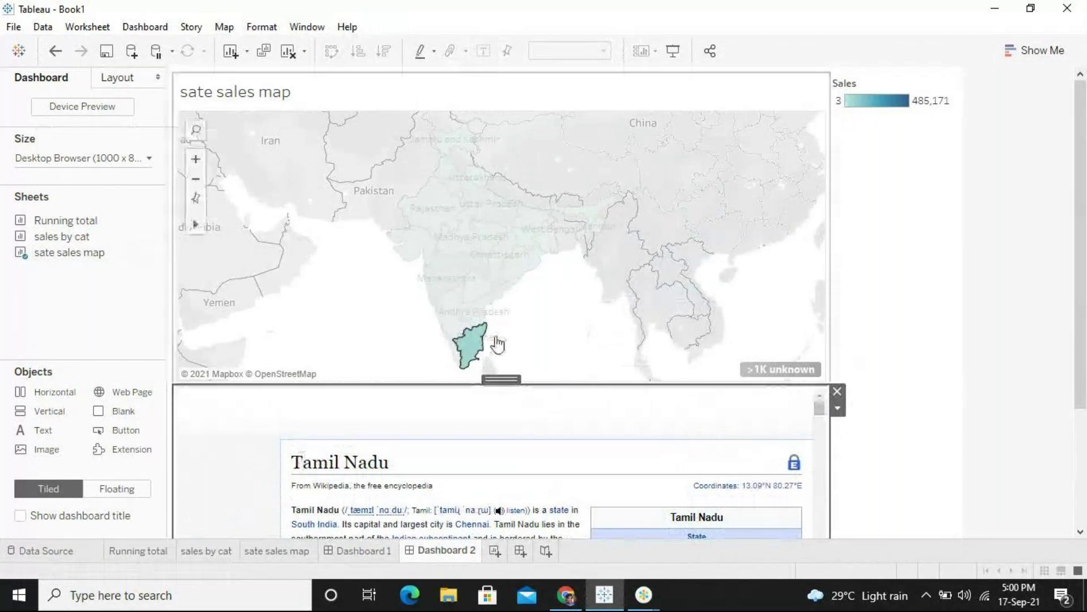
left_click(453, 350)
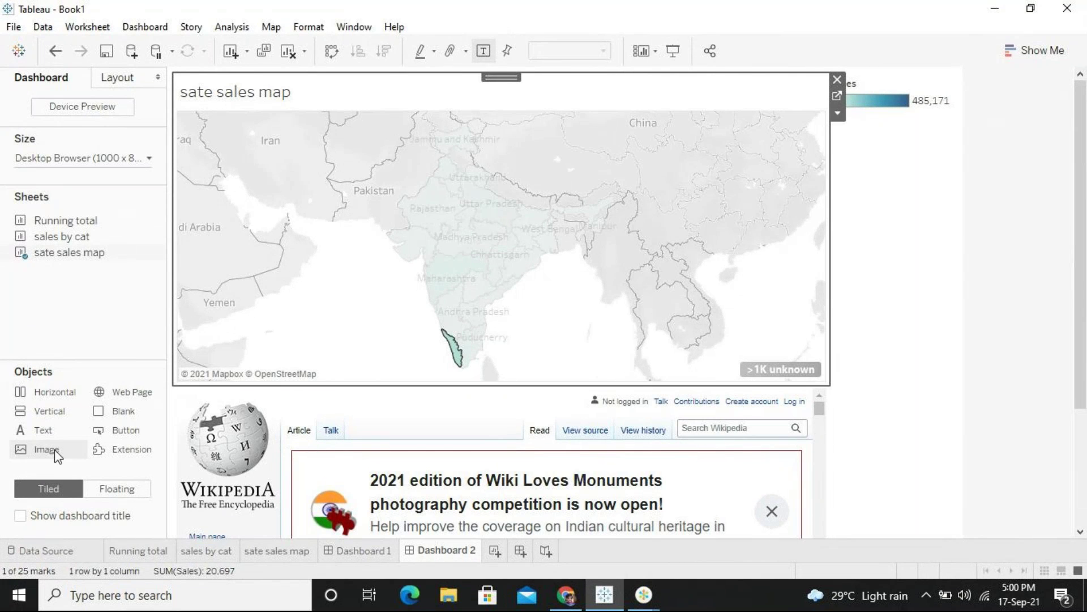
Place an image object beside the map and choose photography.jpg from Downloads.
mouse_move(39, 448)
left_mouse_down()
mouse_move(633, 401)
mouse_move(623, 401)
left_mouse_up()
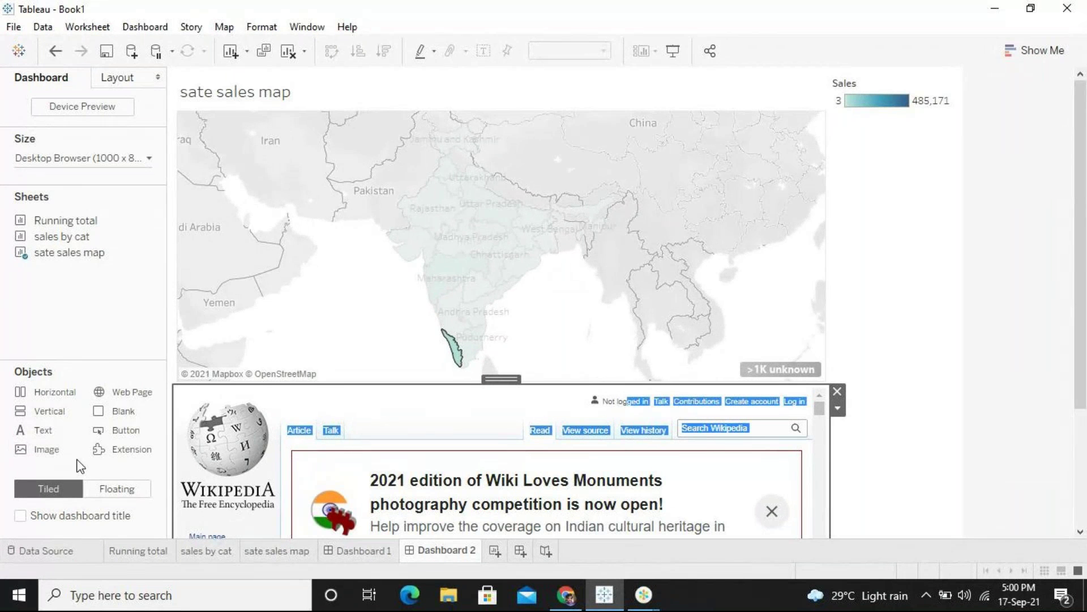
mouse_move(43, 450)
left_mouse_down()
mouse_move(305, 480)
mouse_move(363, 412)
left_mouse_up()
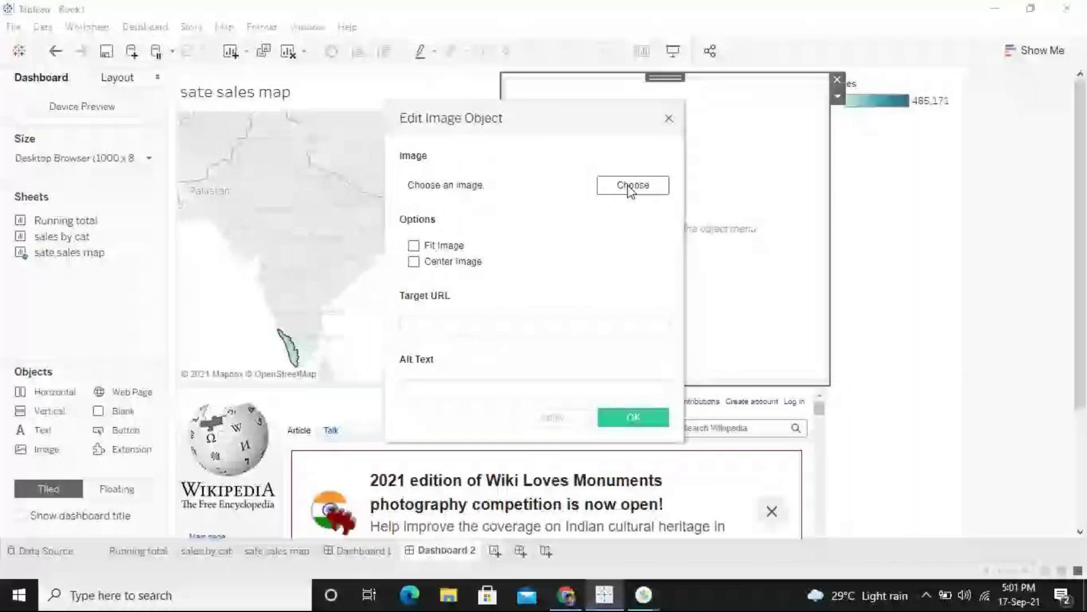
left_click(631, 189)
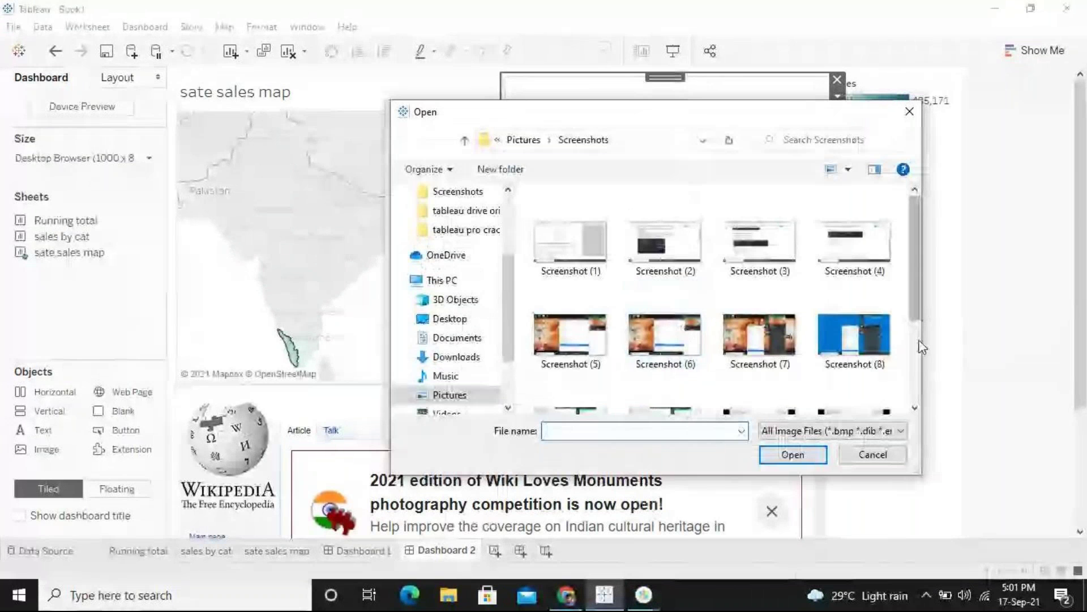
scroll(918, 345, "down", 3)
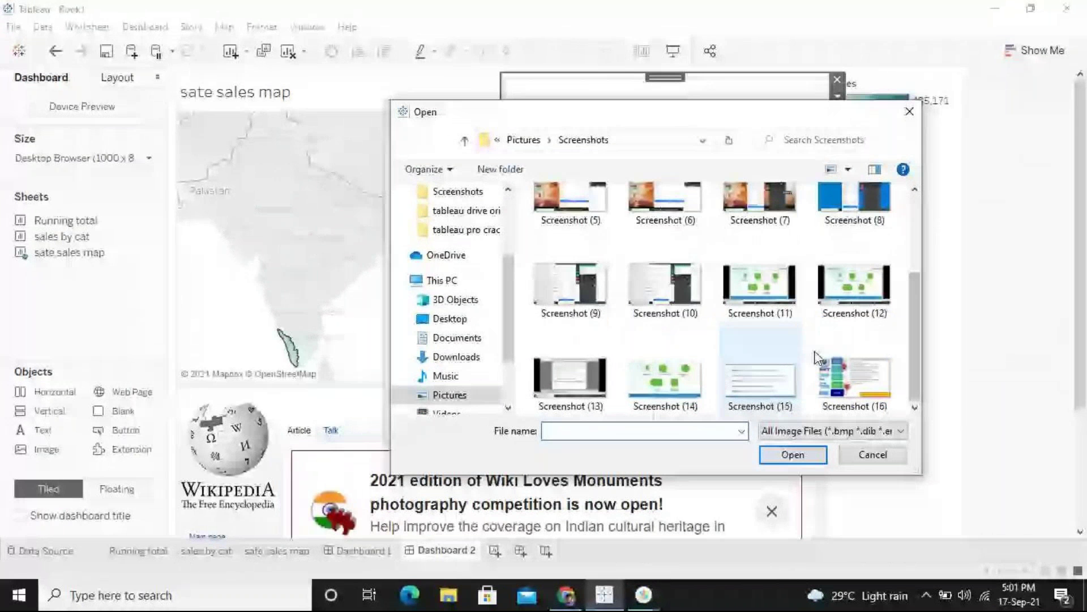
left_click(456, 357)
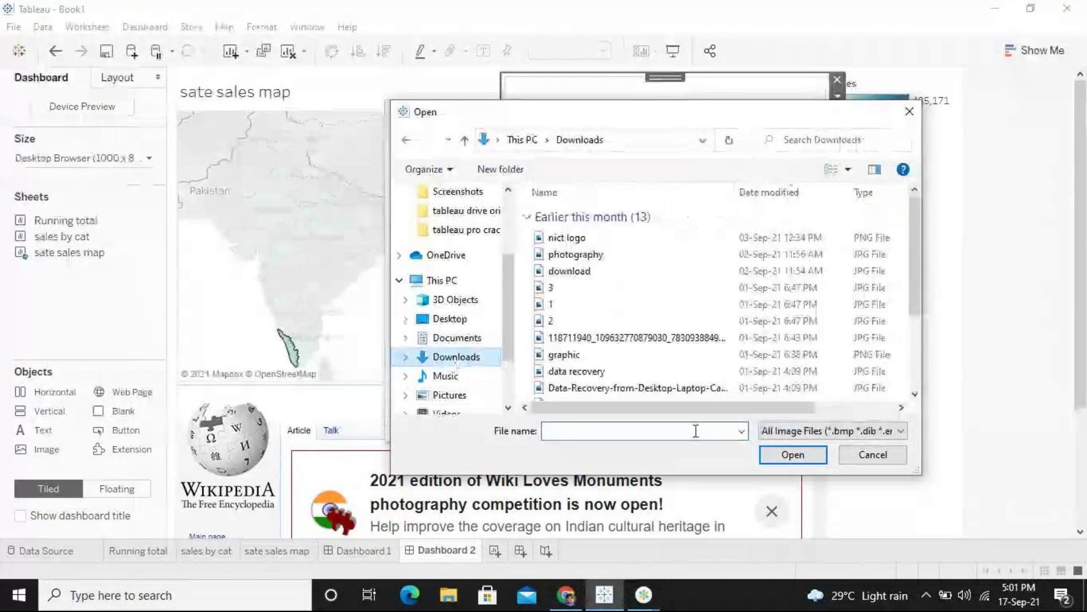
left_click(678, 255)
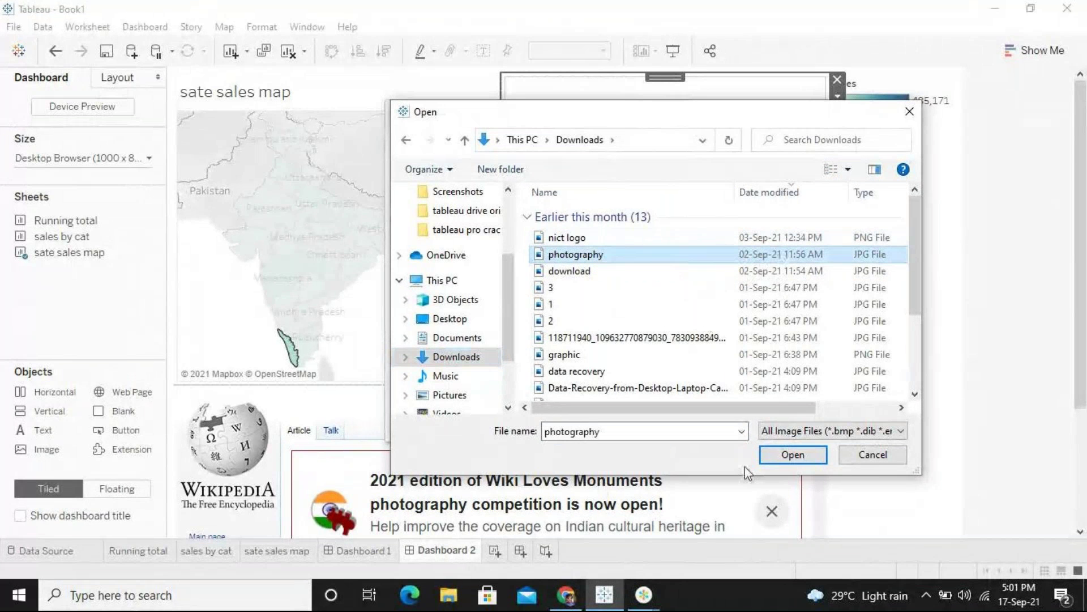
left_click(791, 453)
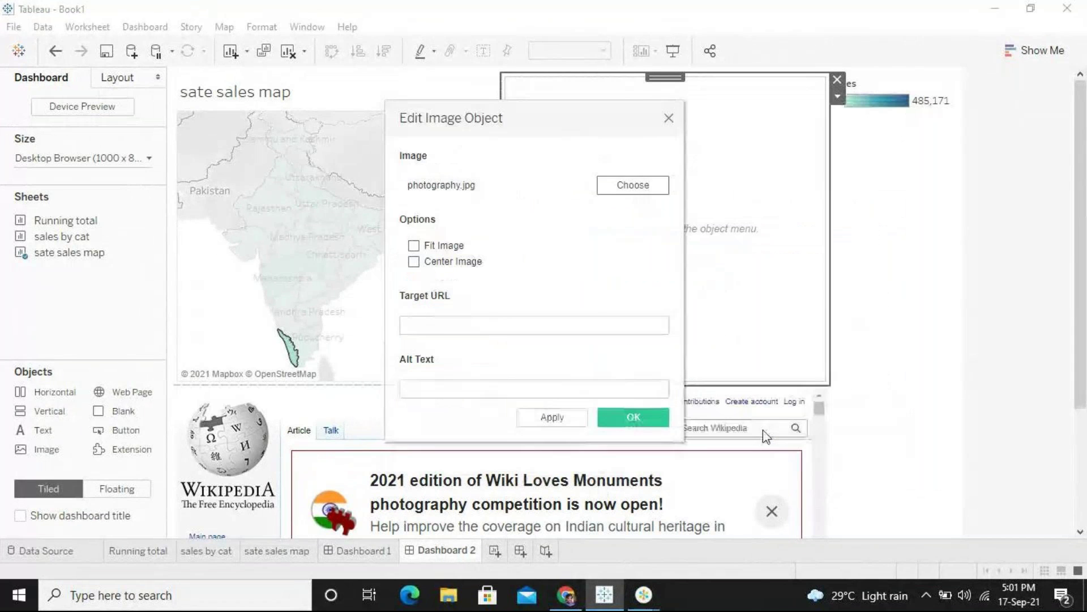
Turn on Fit Image, set the alt text to 'Photograpgy', and apply the image settings.
left_click(432, 246)
left_click(438, 262)
left_click(439, 262)
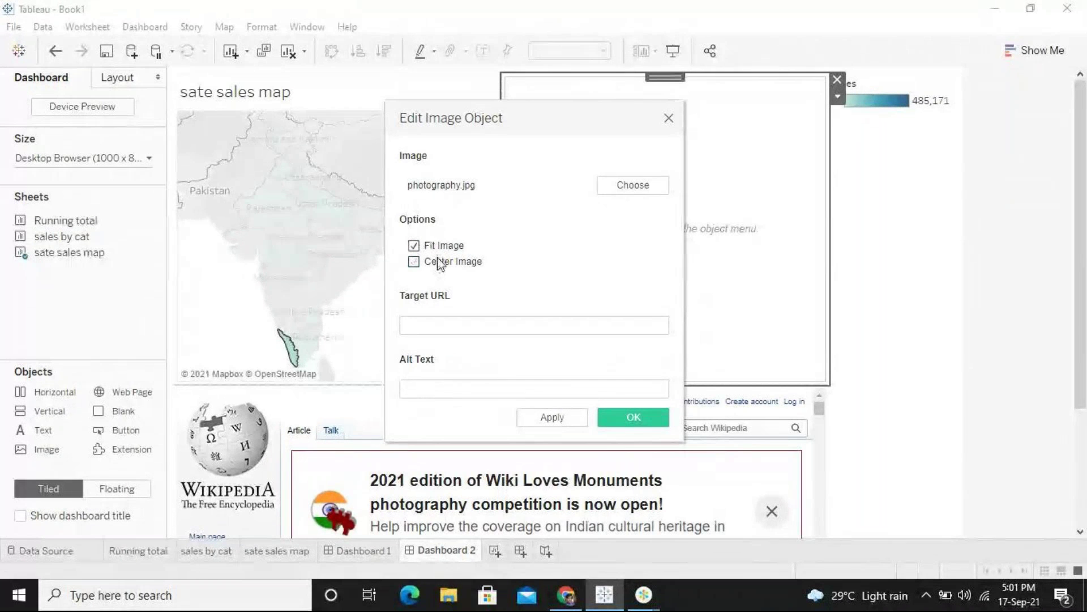
left_click(560, 391)
type("Photograpgy")
left_click(556, 422)
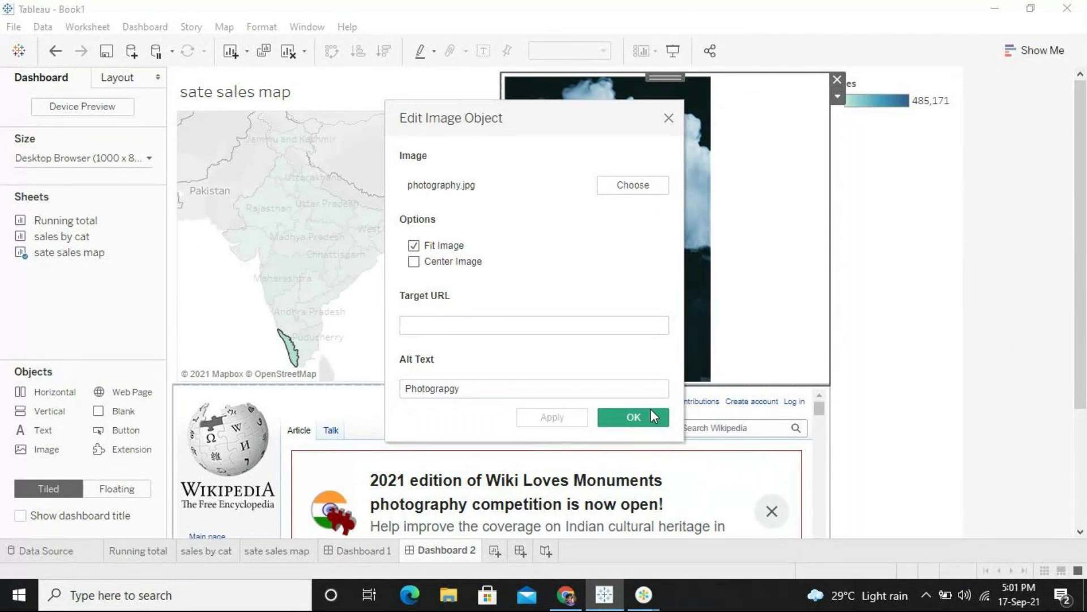
left_click(651, 416)
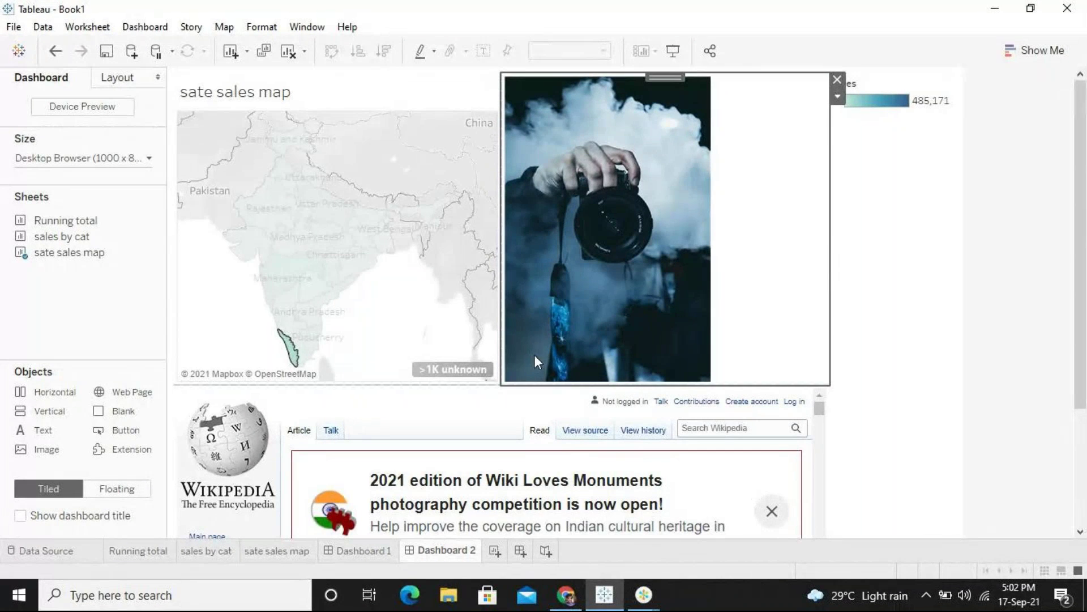
Show the dashboard in presentation mode and select Madhya Pradesh on the map.
left_click(671, 50)
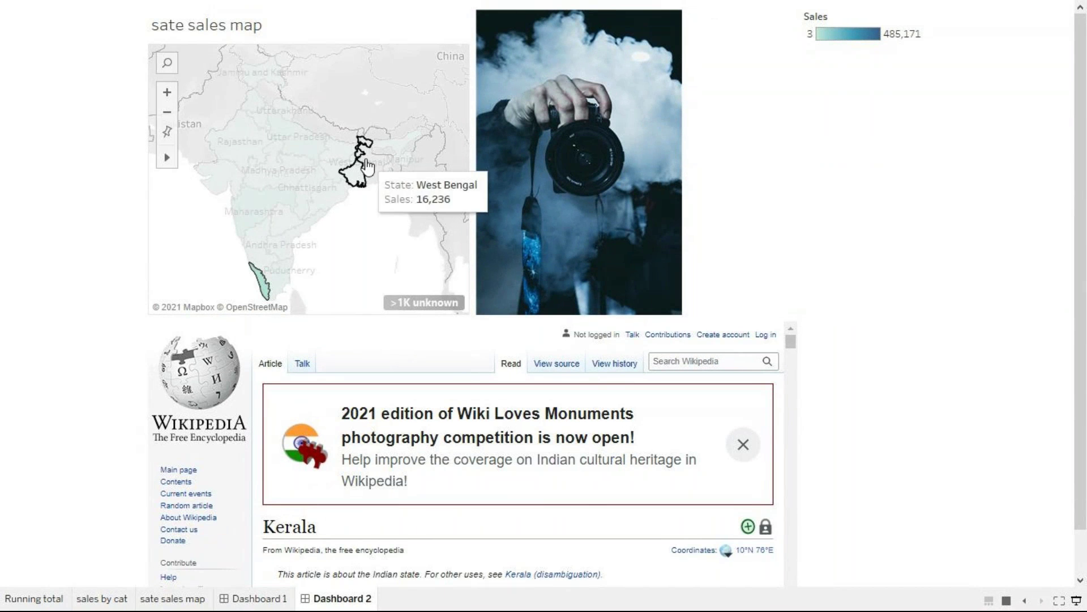
left_click(289, 169)
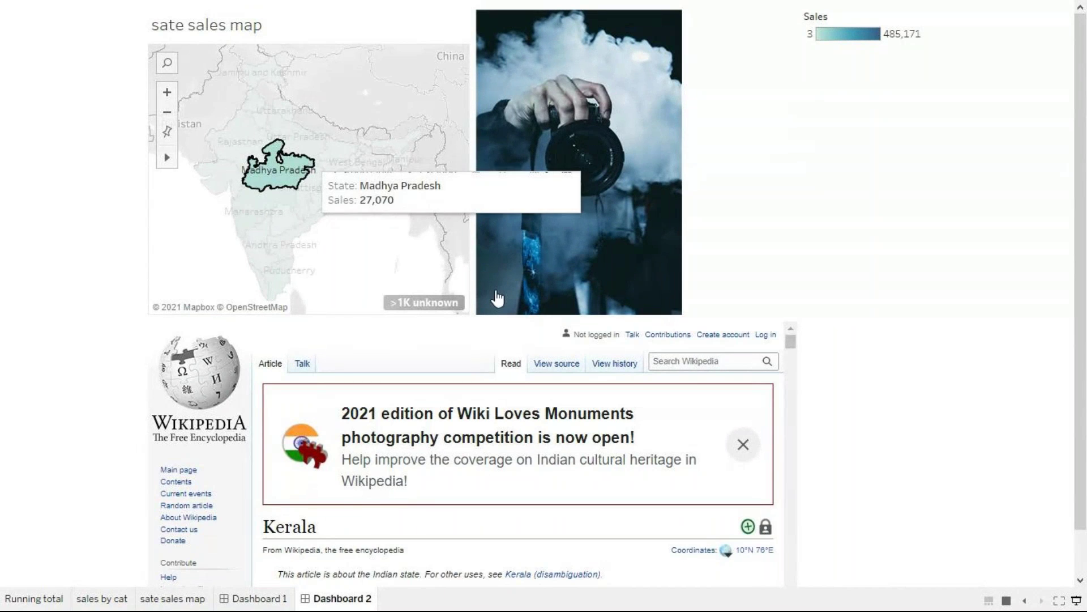
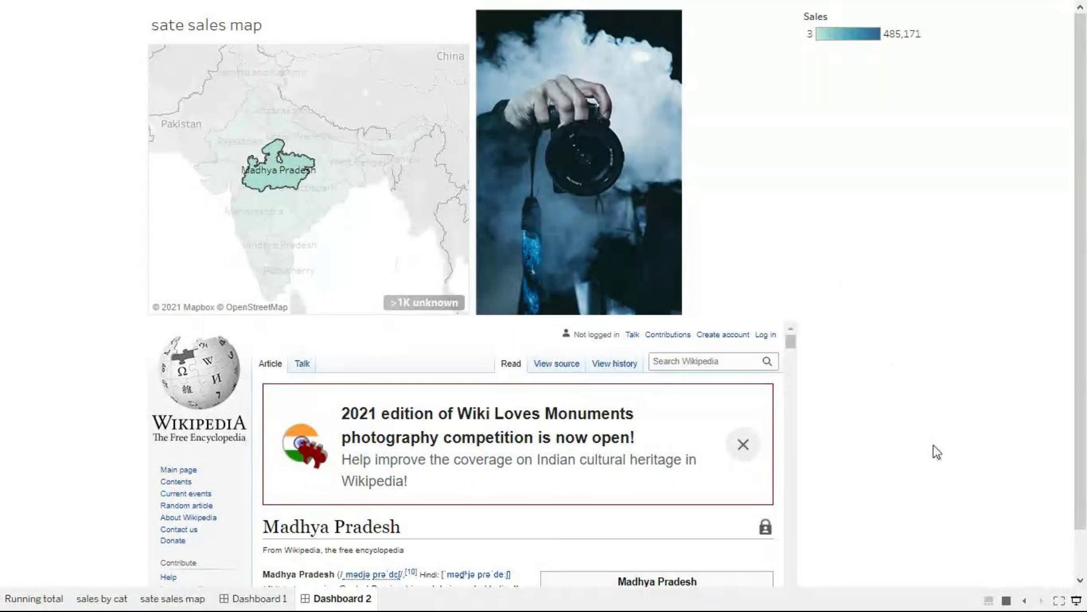
Leave presentation mode and remove the camera photograph from Dashboard 2.
left_click(1076, 601)
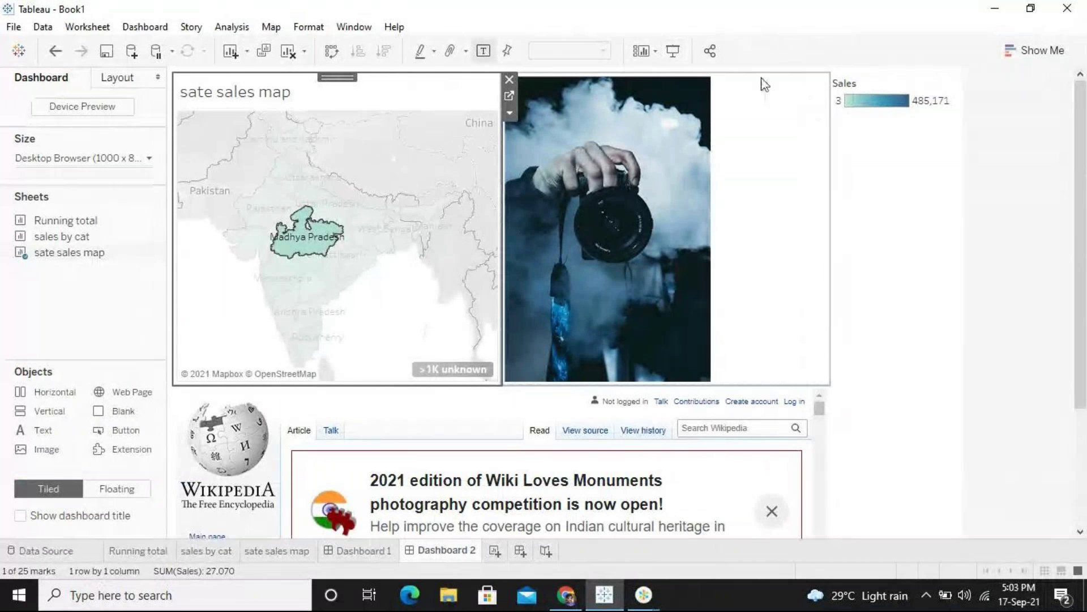
left_click(682, 80)
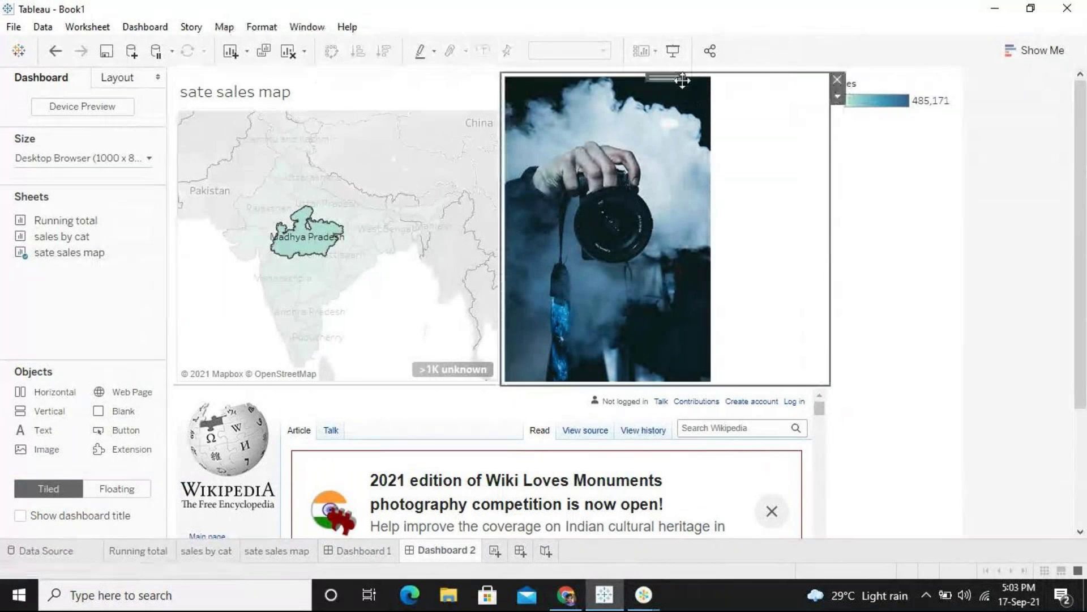
left_click(837, 80)
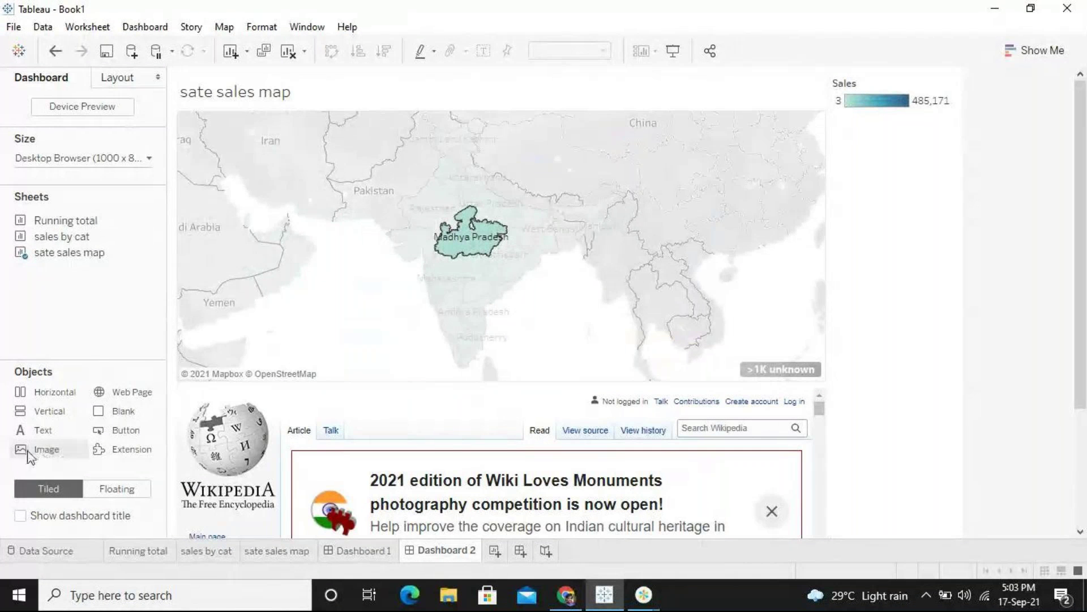
Add an image object to Dashboard 2 and choose the nict logo file for it.
double_click(47, 447)
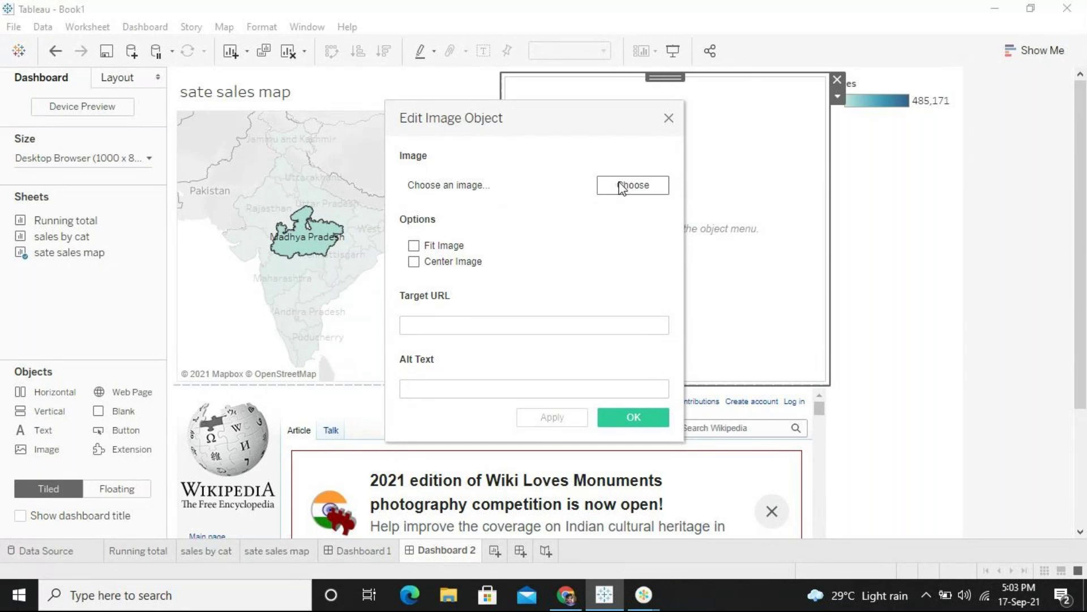
mouse_move(451, 109)
left_mouse_down()
mouse_move(497, 131)
mouse_move(475, 78)
left_mouse_up()
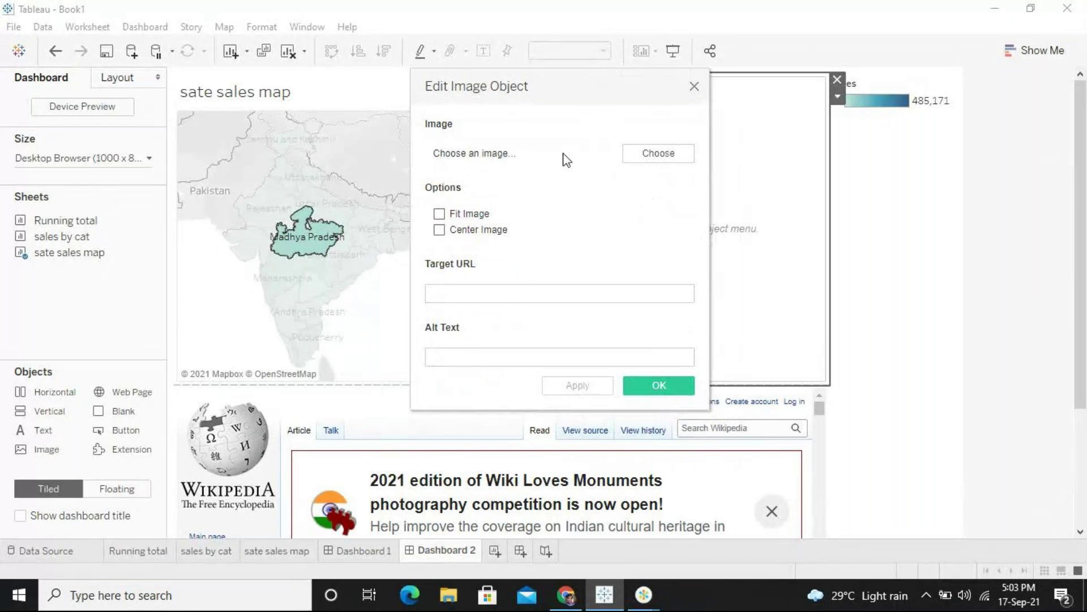
left_click(658, 153)
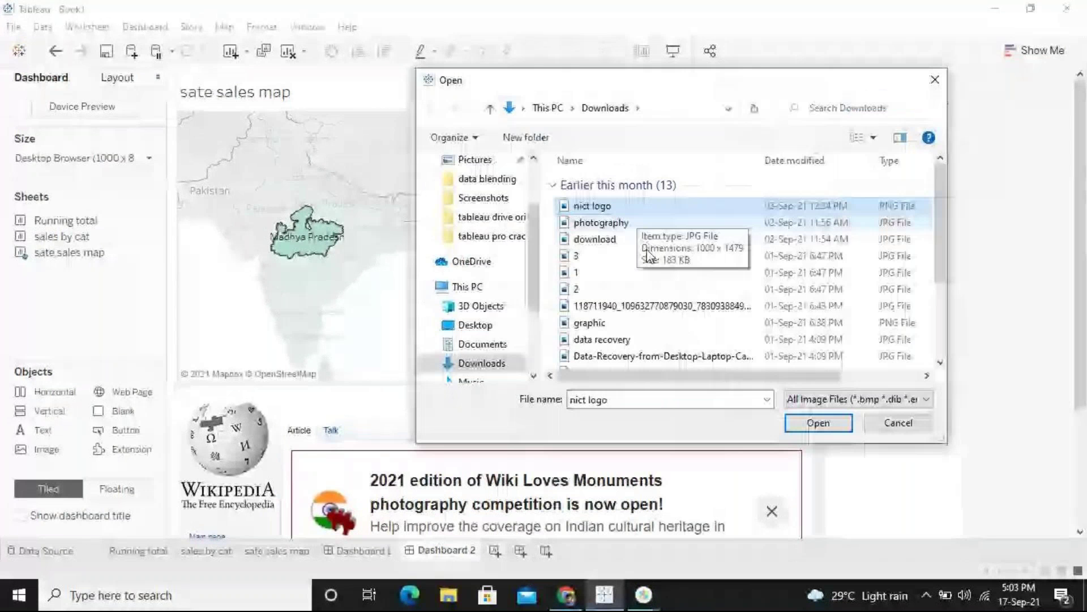
left_click(818, 427)
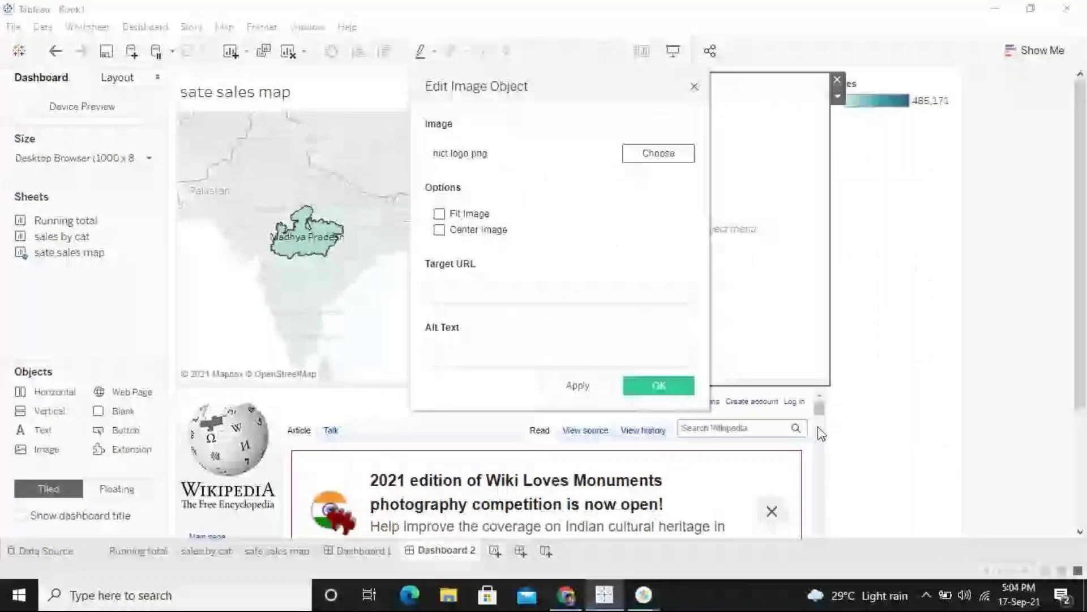
Centre the logo, set its alt text to NN, and apply the image settings.
left_click(469, 231)
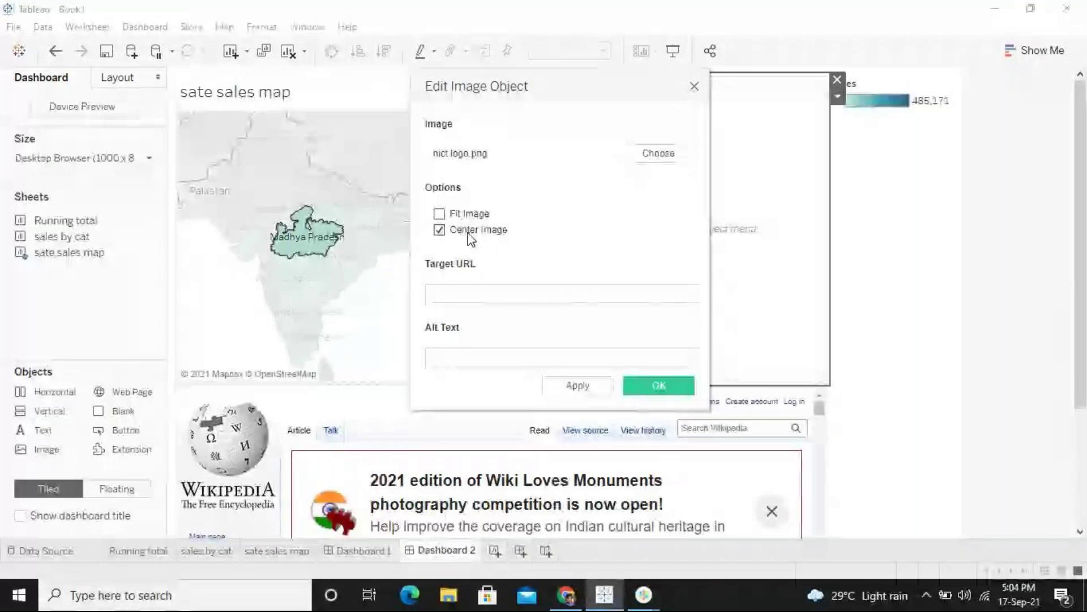
left_click(586, 355)
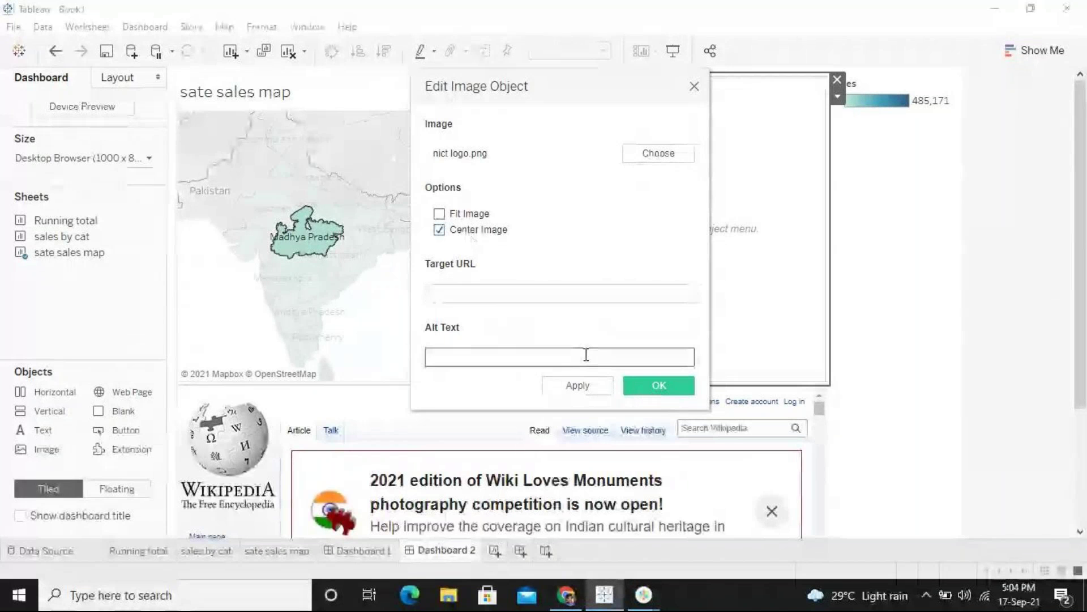
type("NN")
left_click(589, 388)
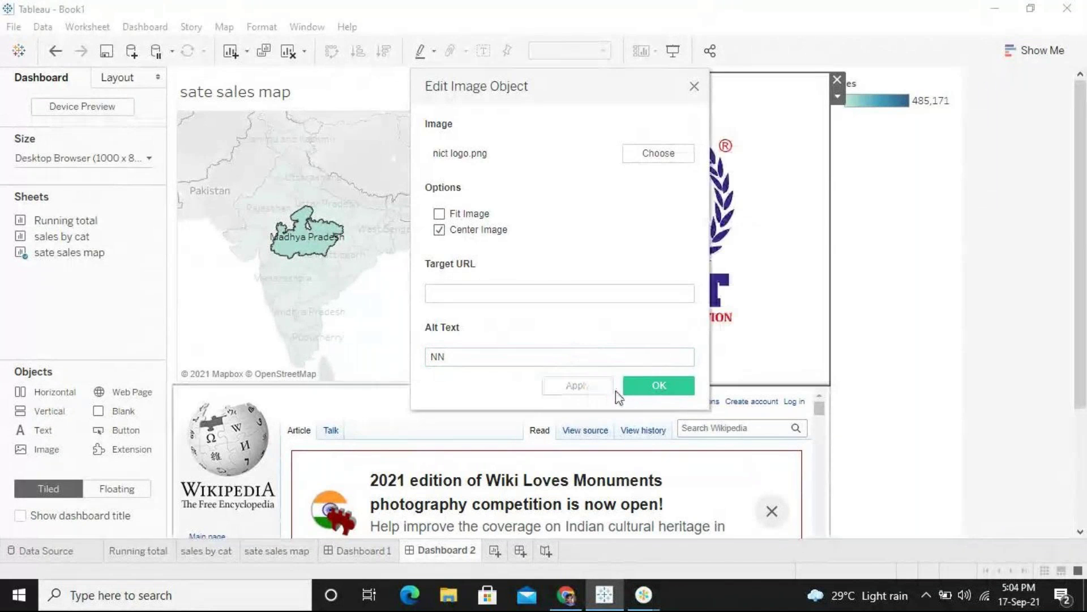
left_click(635, 387)
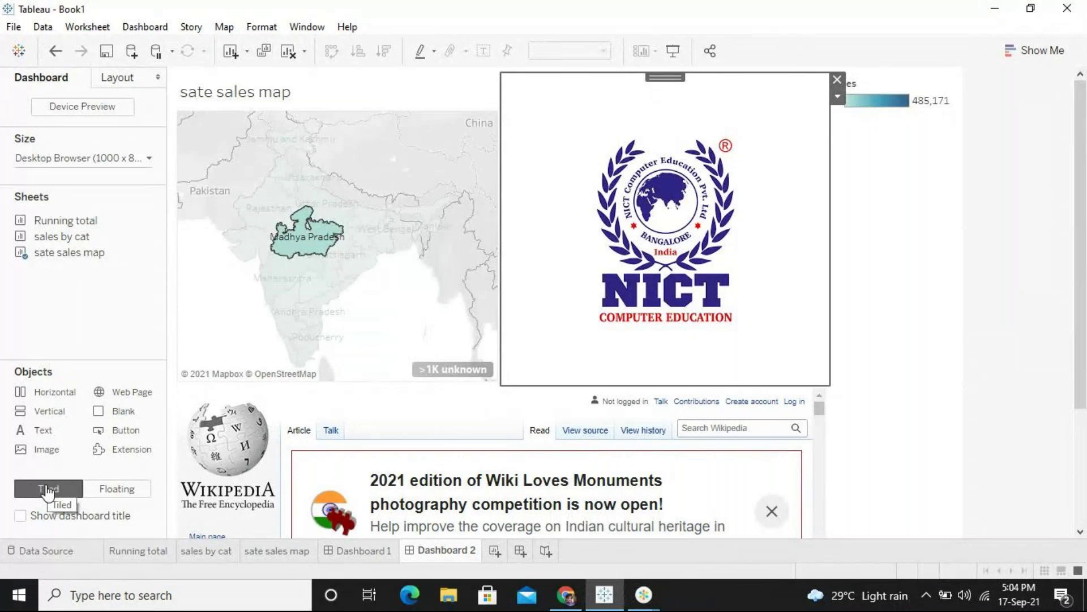
Close the image settings, then delete the NICT logo image so the map spans the width.
left_click(46, 452)
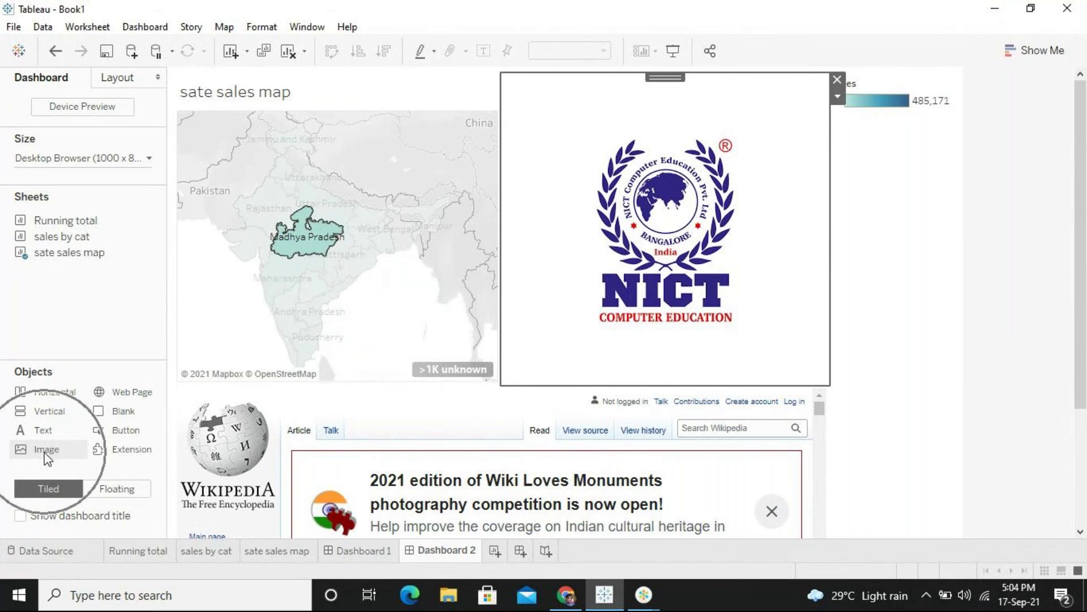
left_click(45, 452)
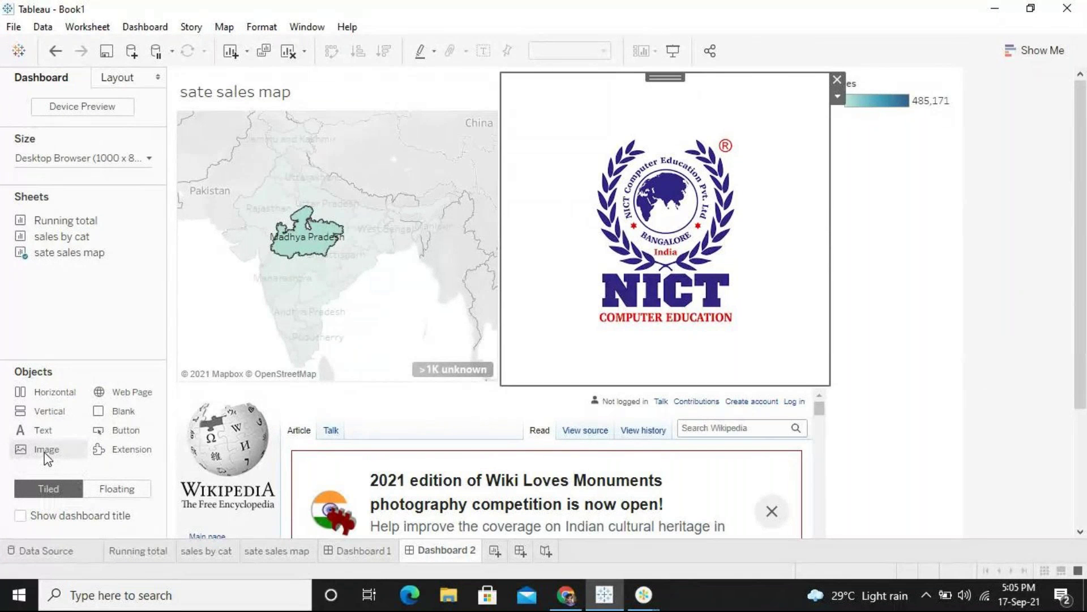
left_click(44, 452)
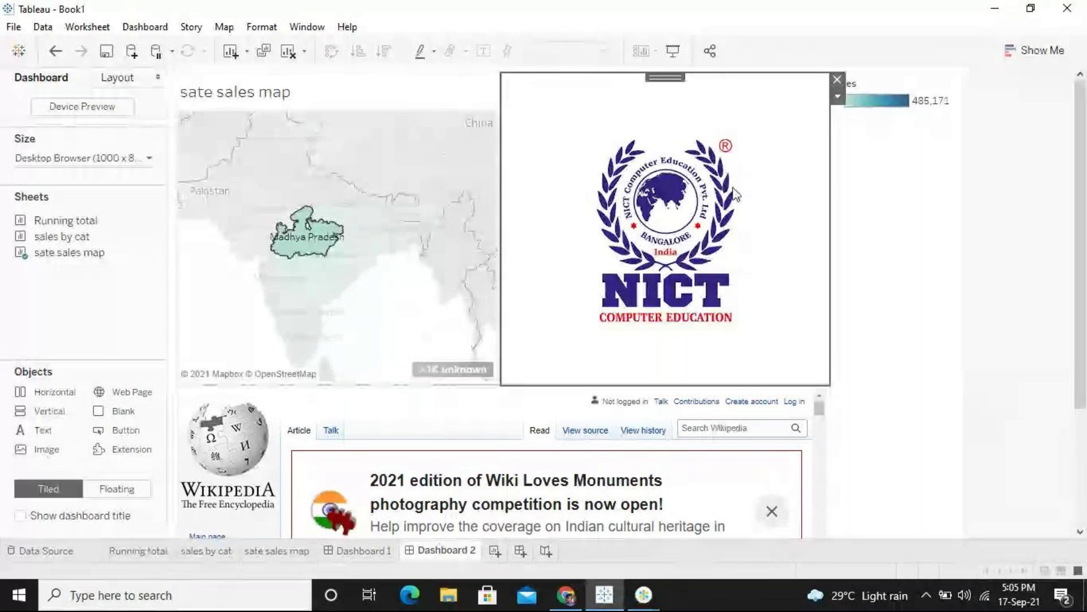
left_click(837, 79)
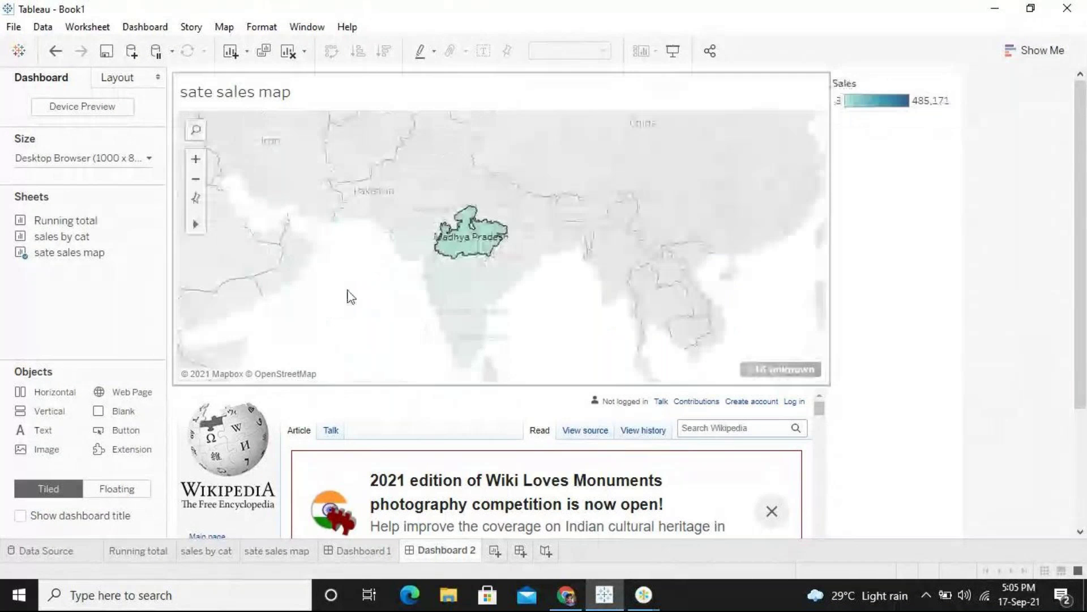
Drop a new image object beside the map and open its Edit Image Object settings.
left_click_drag(45, 448, 479, 238)
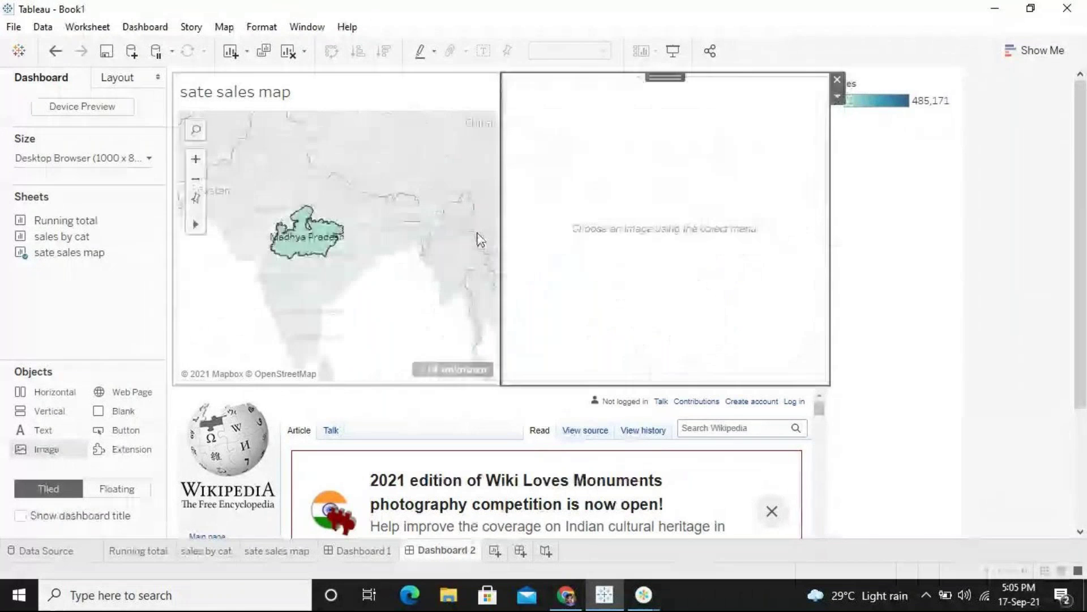
right_click(606, 229)
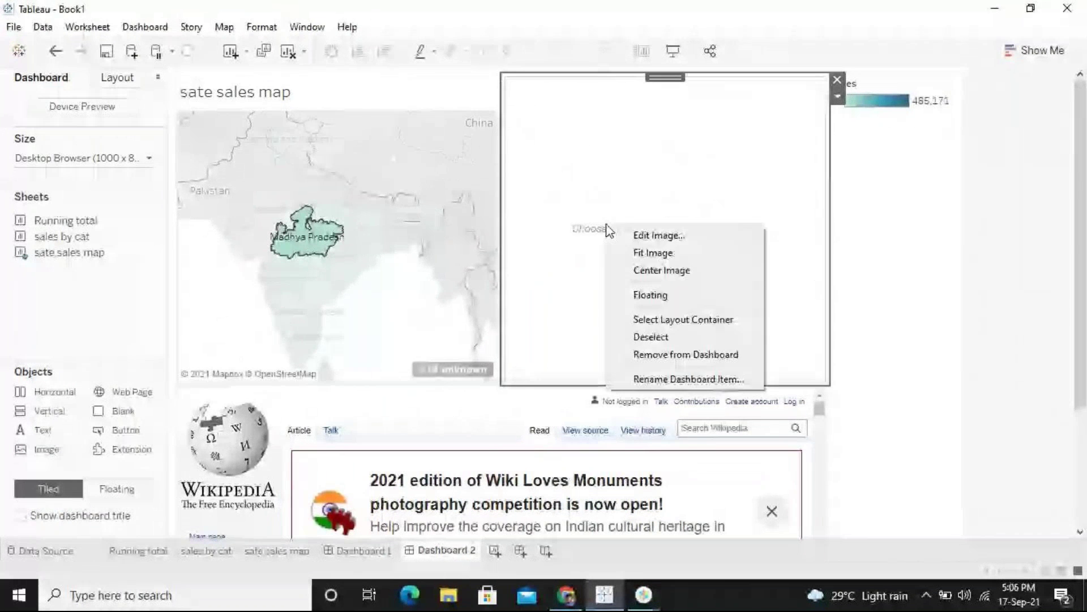
key("Down")
key("Return")
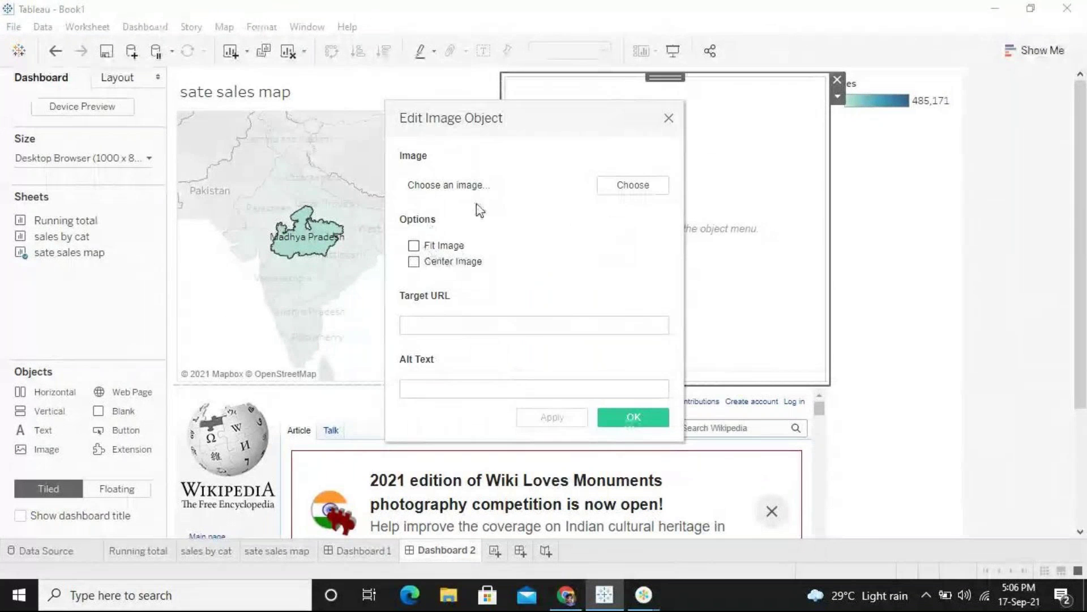
left_click(639, 187)
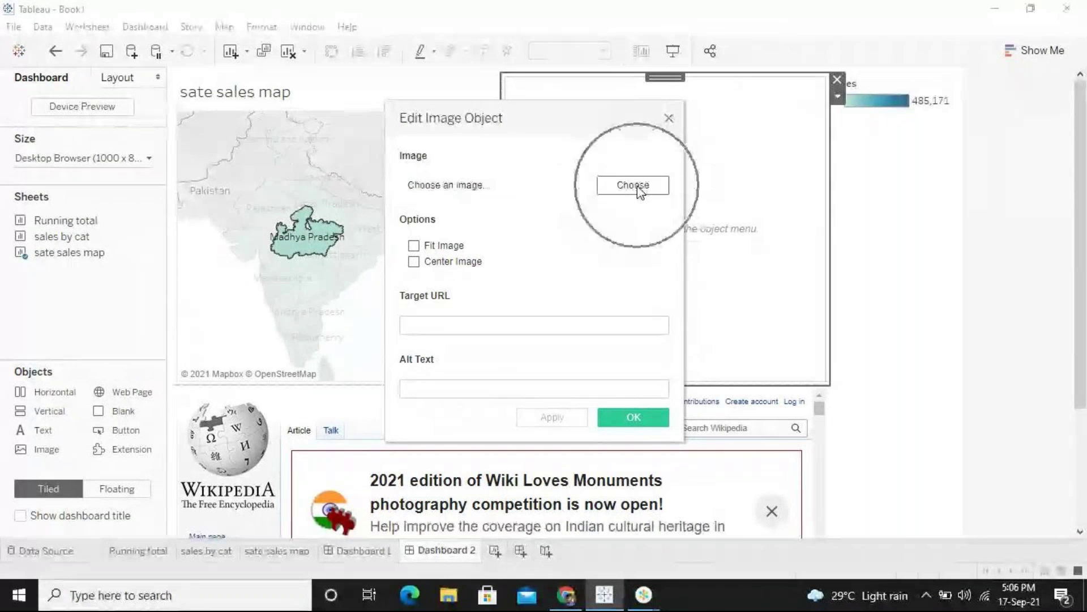
left_click(637, 185)
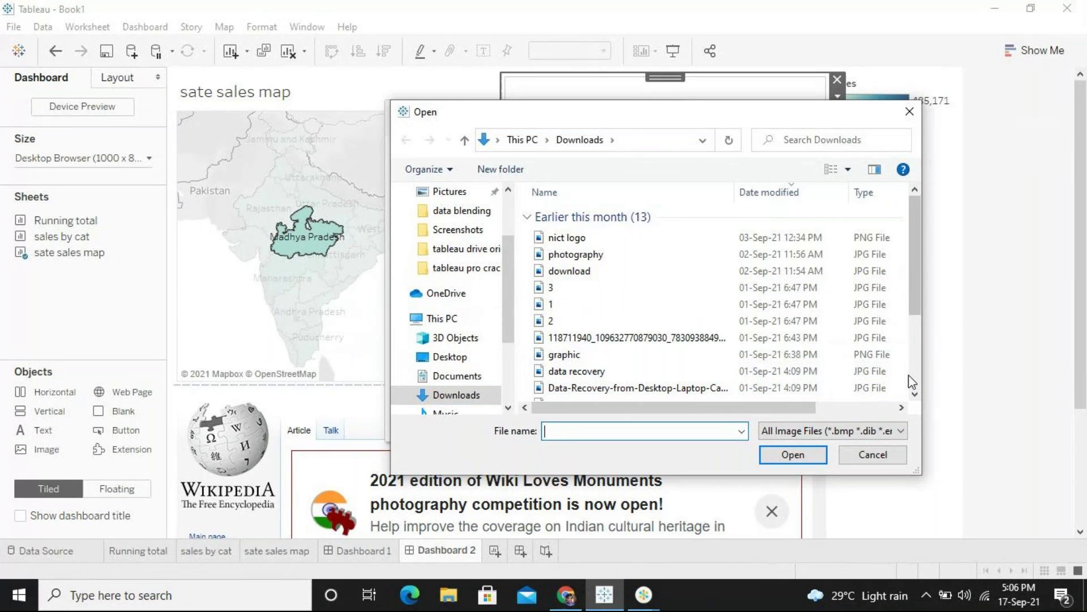
Load software installtion.jpg into the image object, fitted and centred, and confirm.
scroll(909, 375, "down", 2)
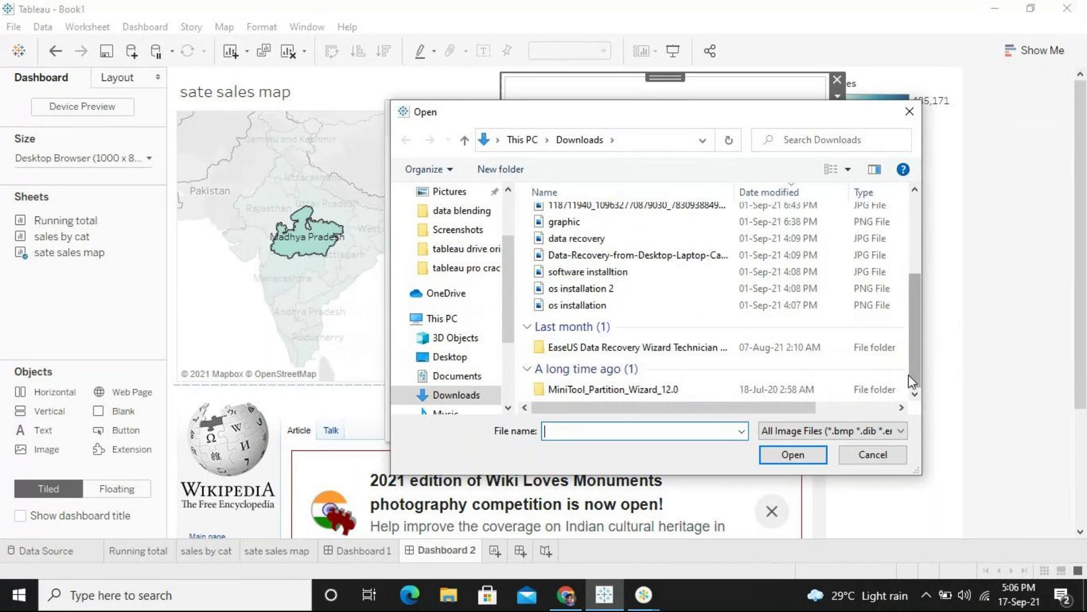
left_click(647, 271)
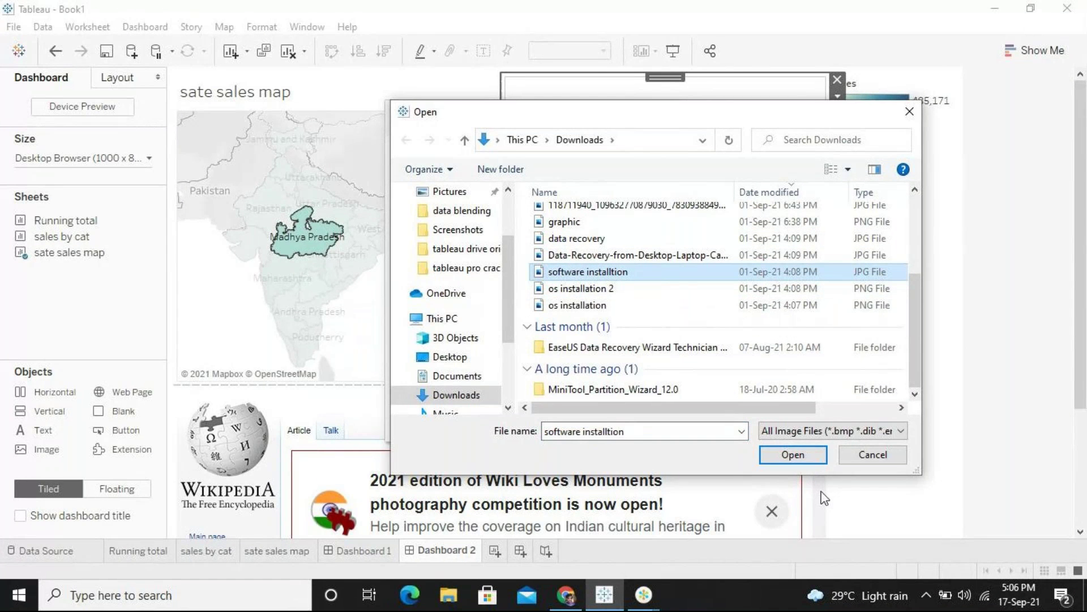
left_click(793, 454)
left_click(466, 325)
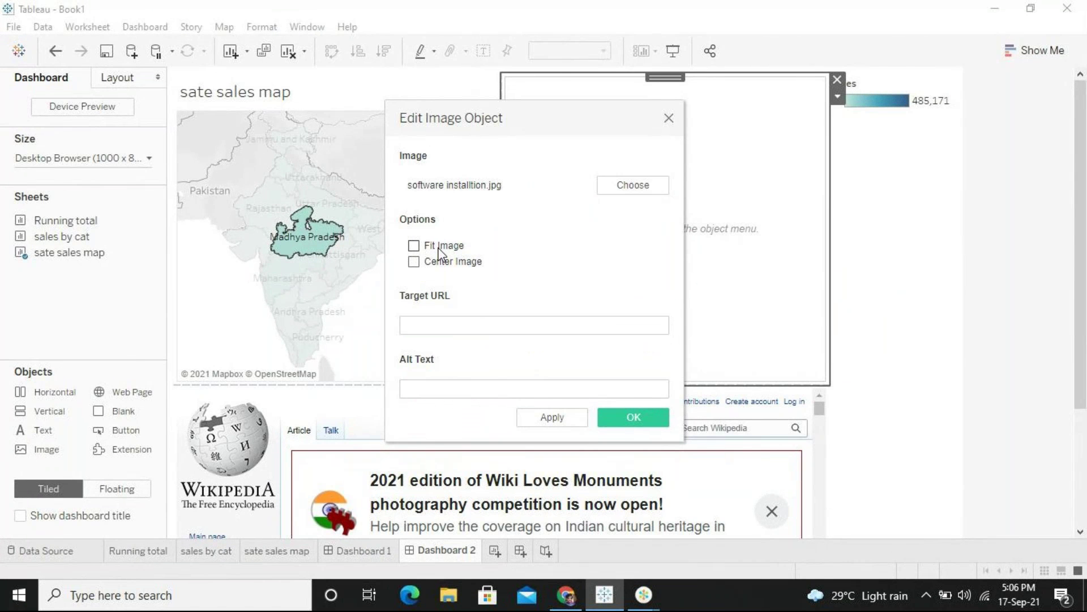
left_click(552, 419)
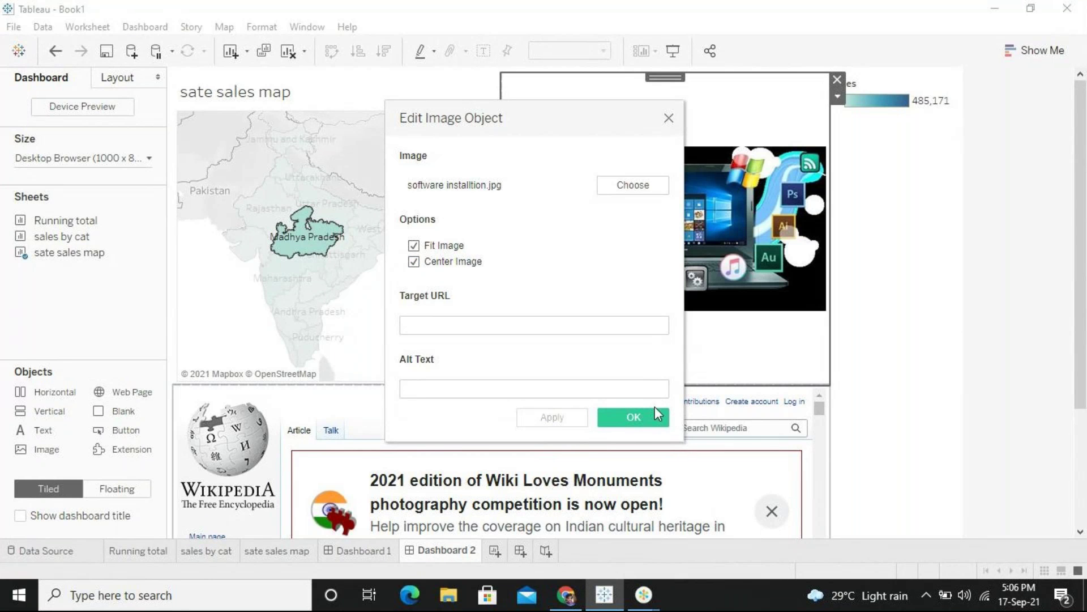
left_click(633, 417)
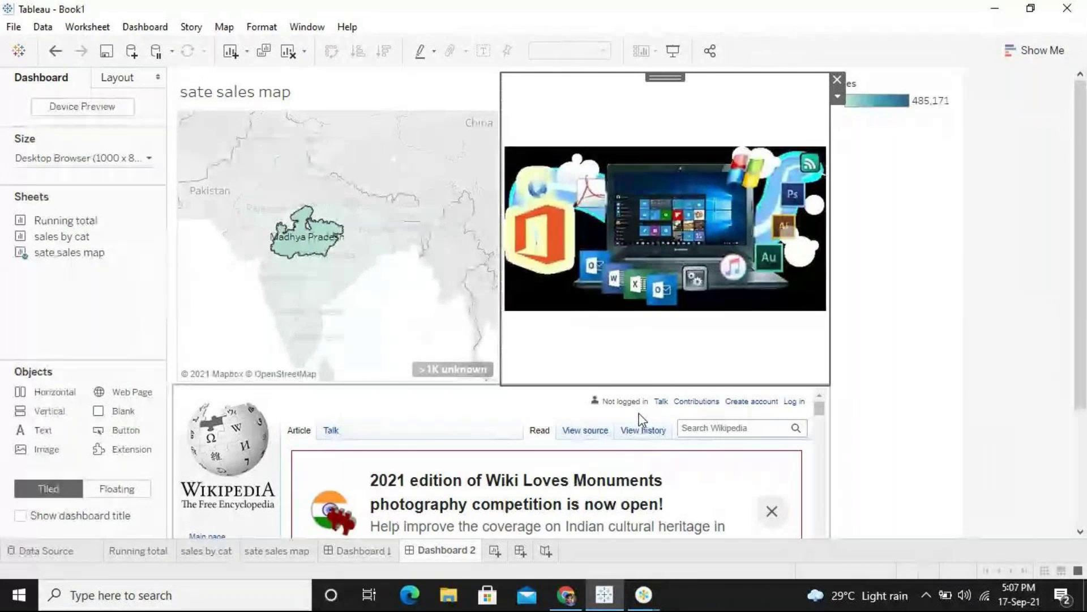
mouse_move(340, 255)
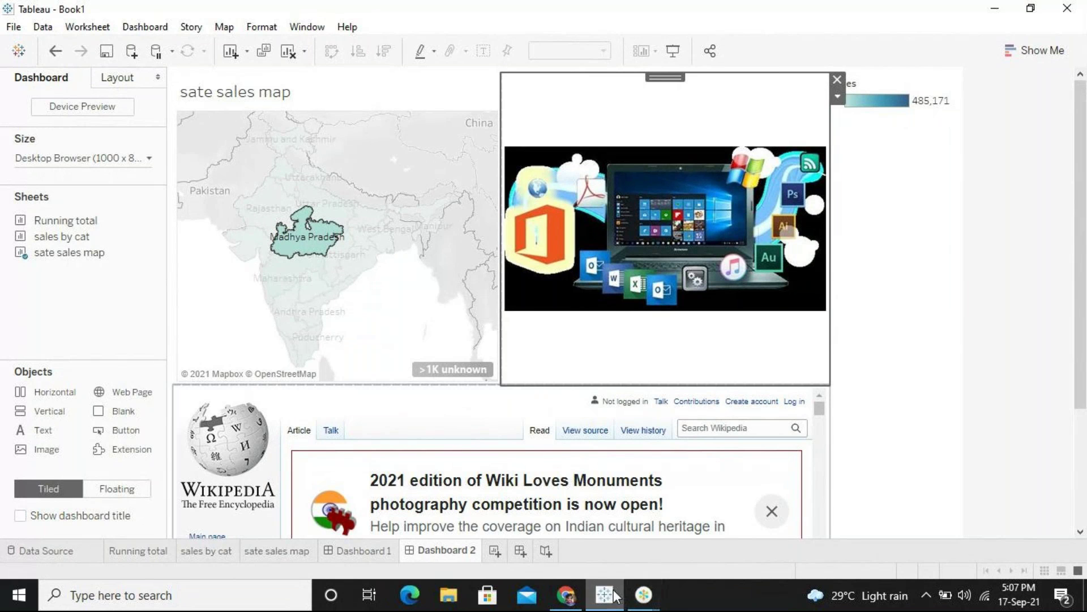
left_click(650, 598)
left_click(764, 524)
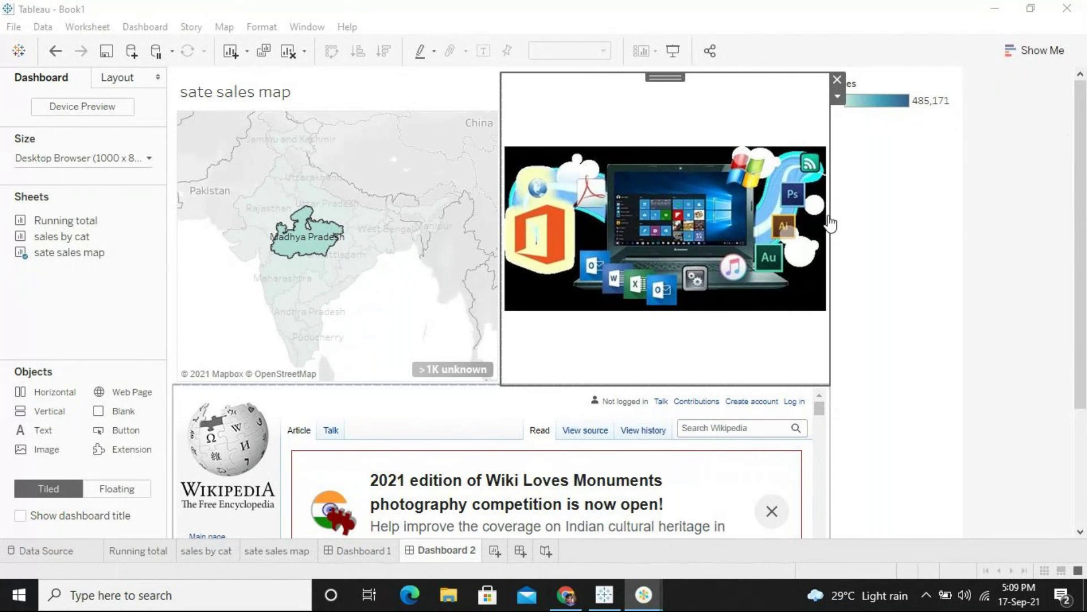
left_click(995, 16)
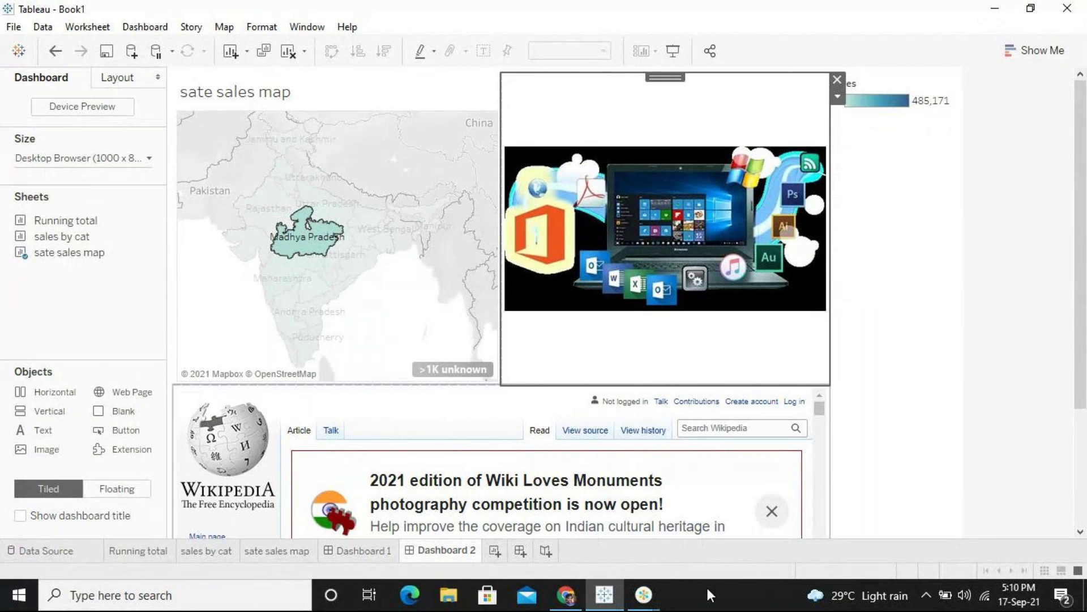
left_click(643, 595)
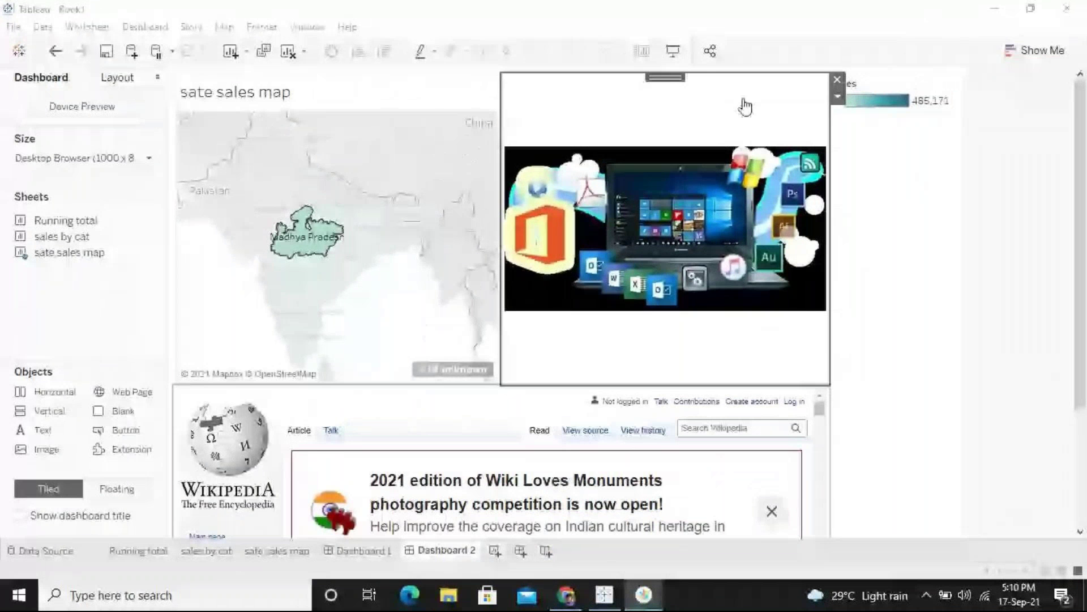
left_click(745, 107)
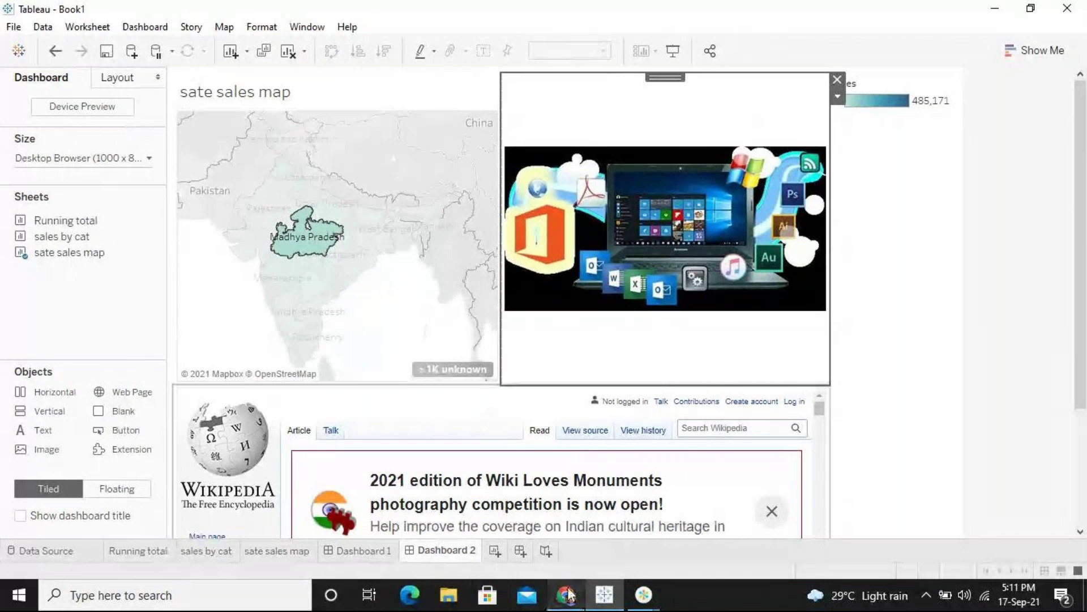
mouse_move(566, 595)
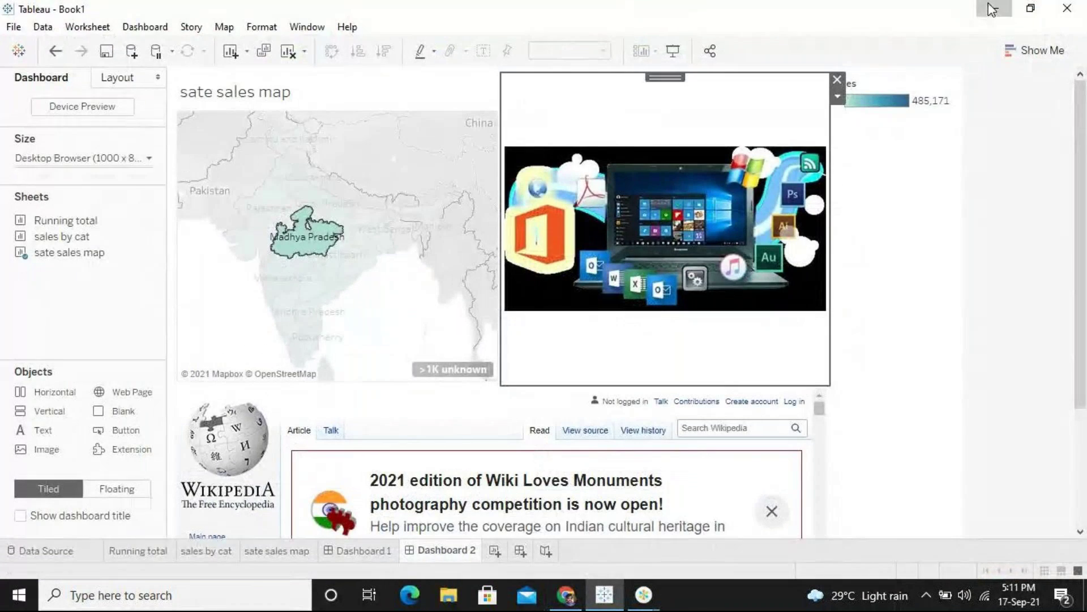
Minimize Tableau, open a blank tab beside Chrome's NICT admissions tab, then minimize Chrome.
left_click(993, 9)
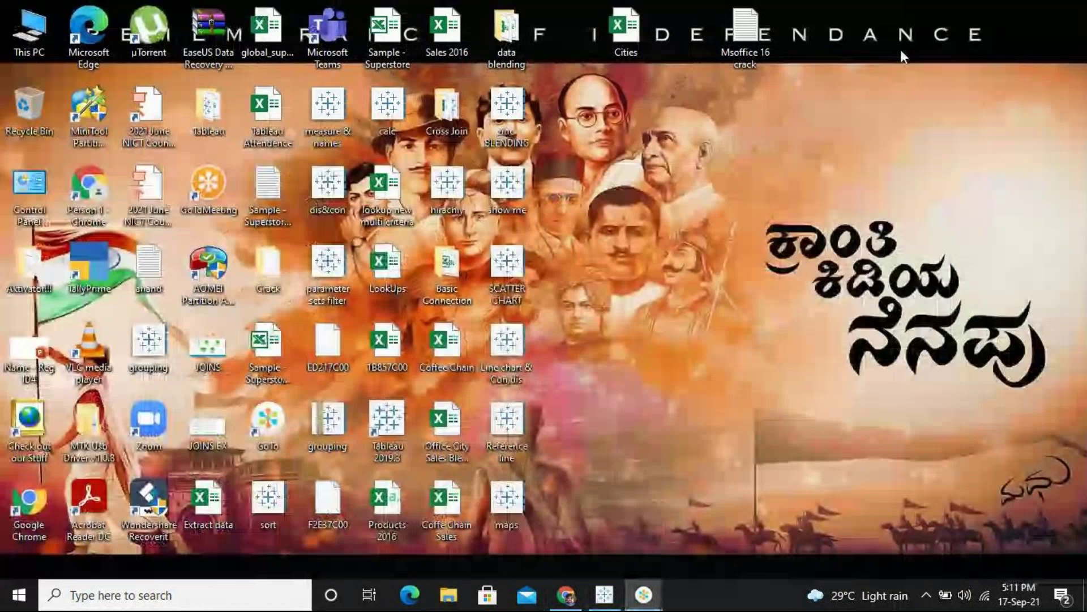
left_click(566, 595)
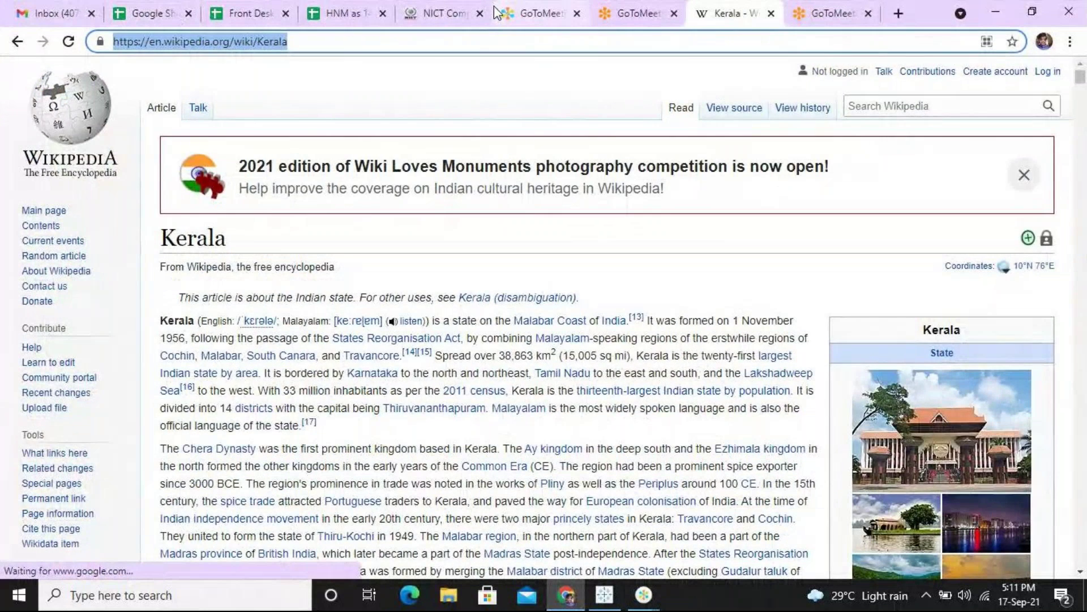
left_click(453, 13)
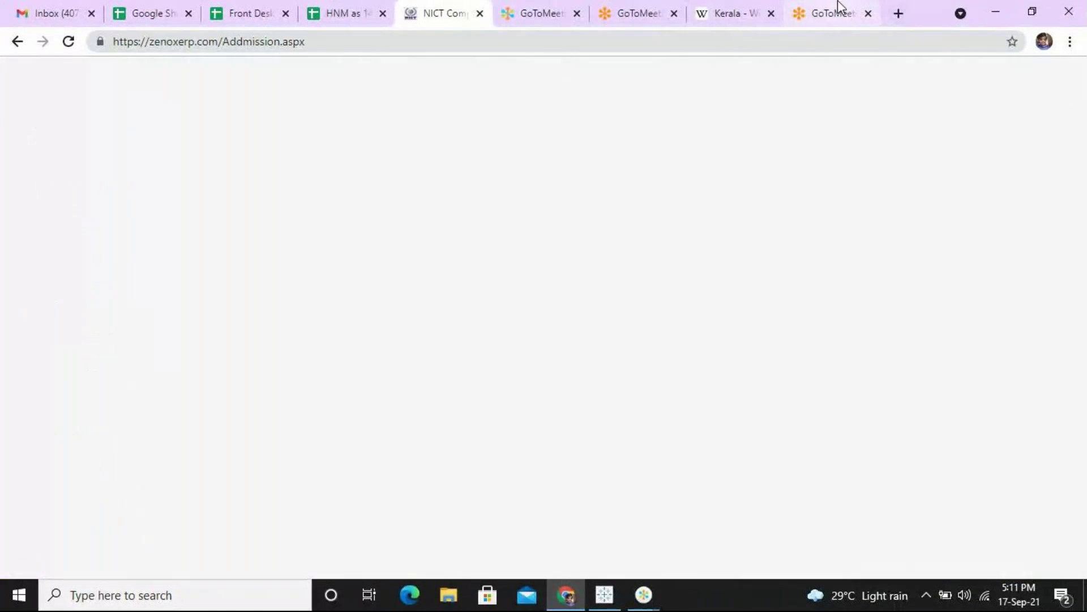
left_click(898, 13)
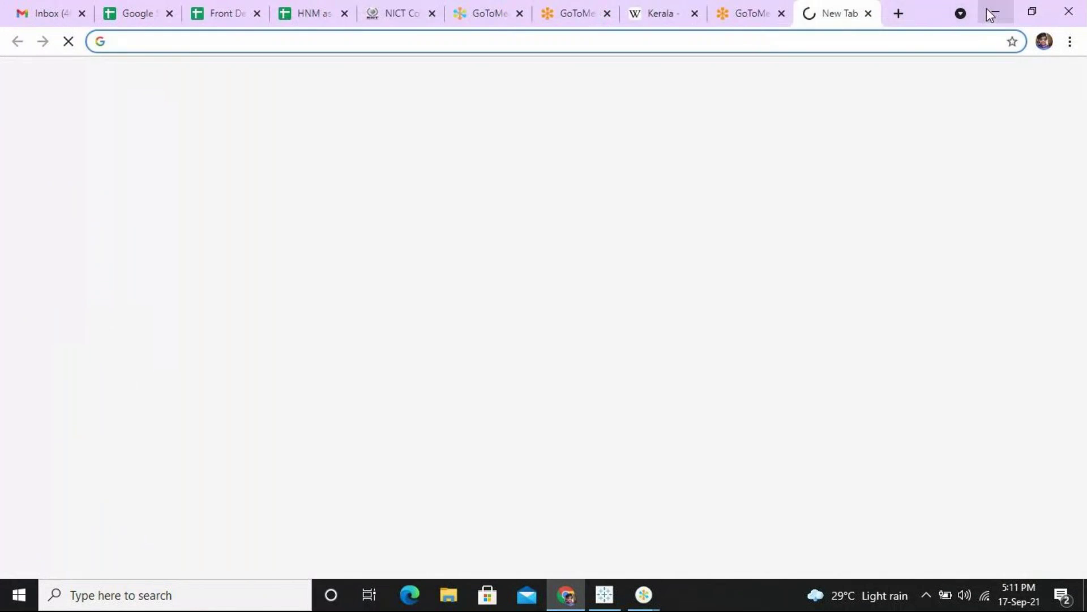
left_click(985, 8)
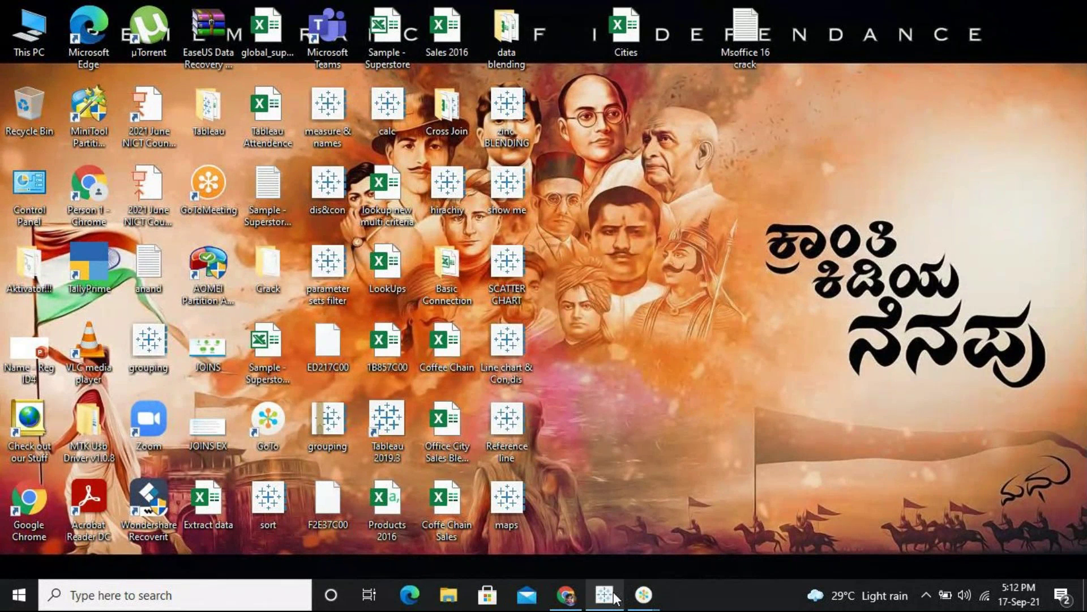
mouse_move(604, 594)
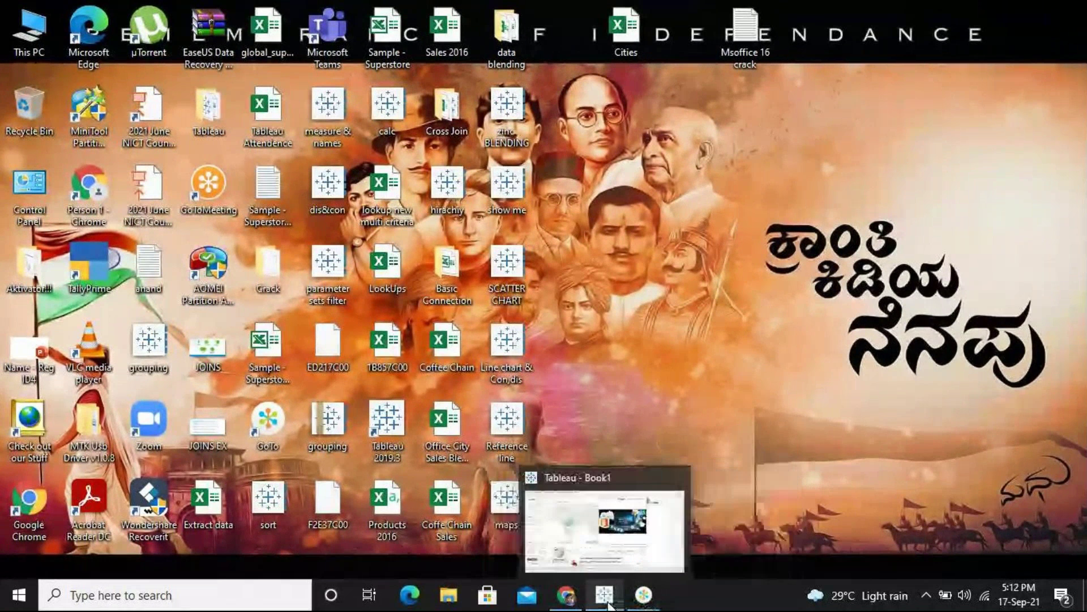
Restore the Tableau workbook window, then show the desktop with Win+D.
left_click(616, 546)
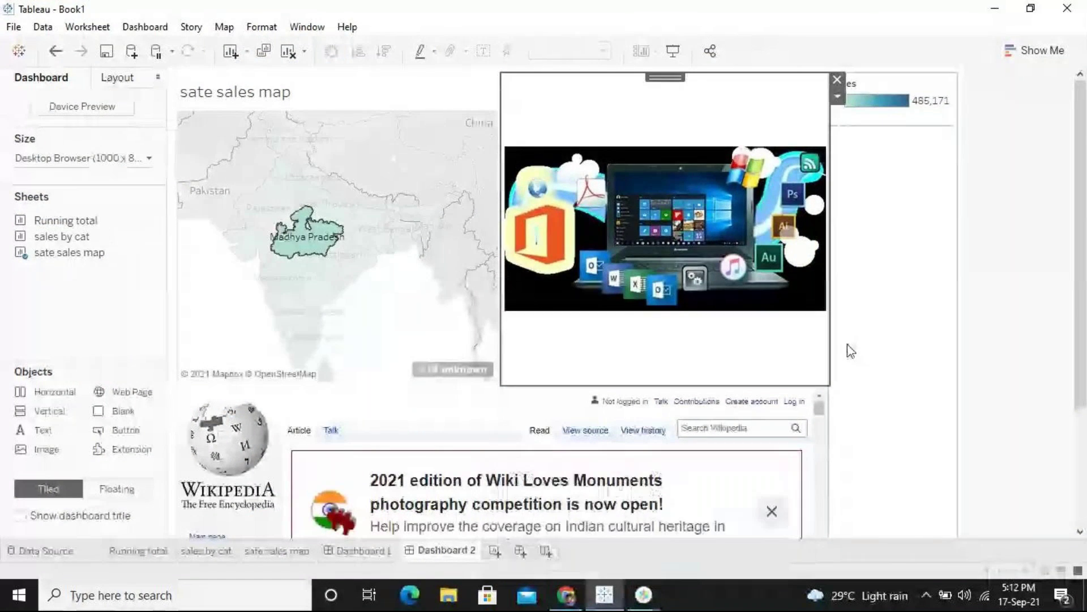
key("super+d")
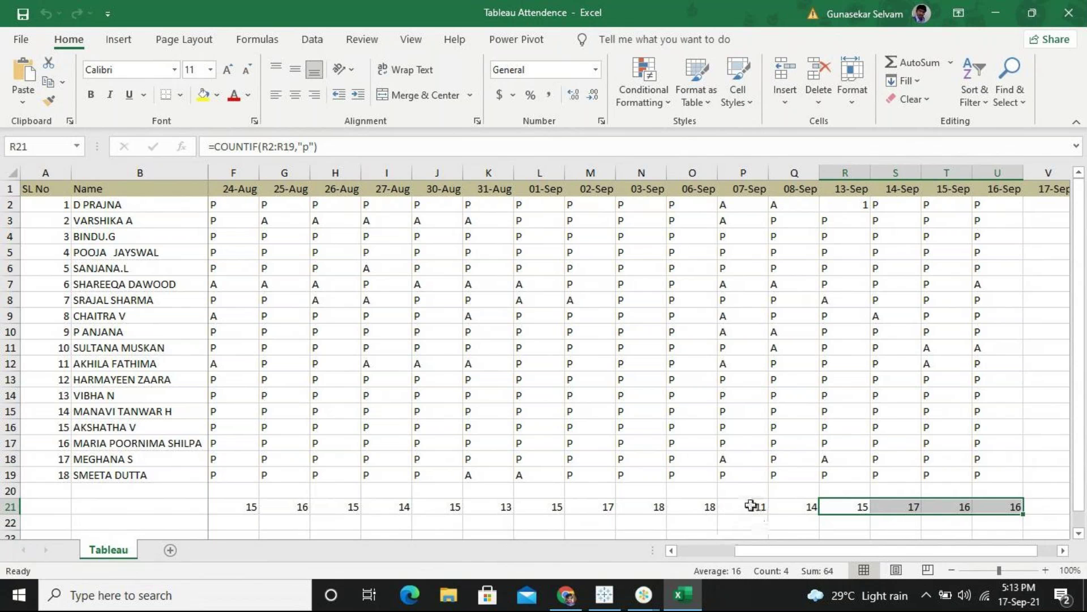
Check the COUNTIF formulas in P21 and K21, select K21:U21 to see their sum, then minimize Excel.
left_click(751, 506)
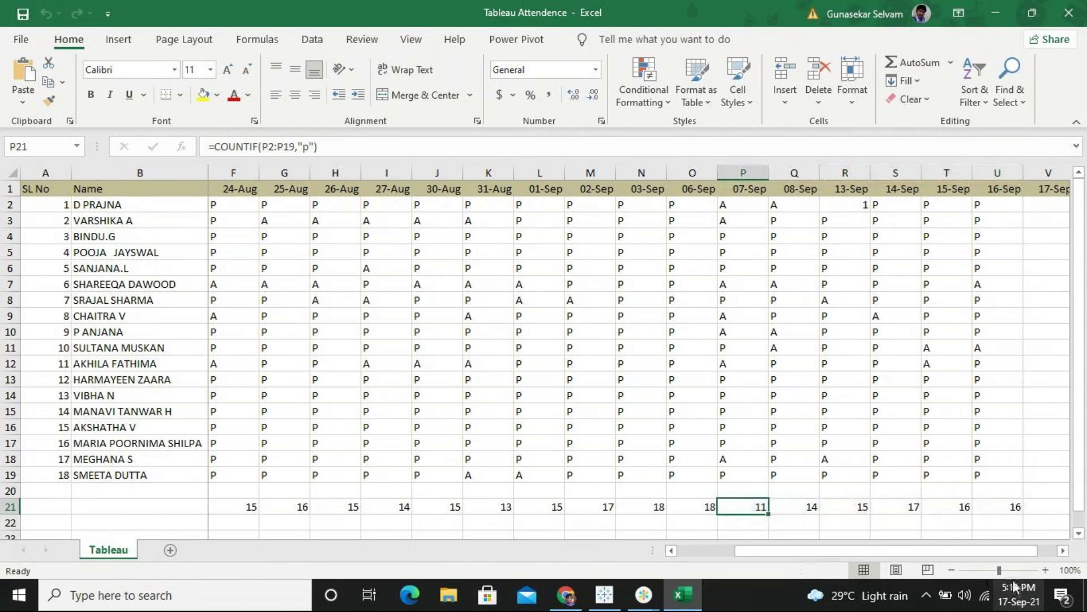
left_click(497, 508)
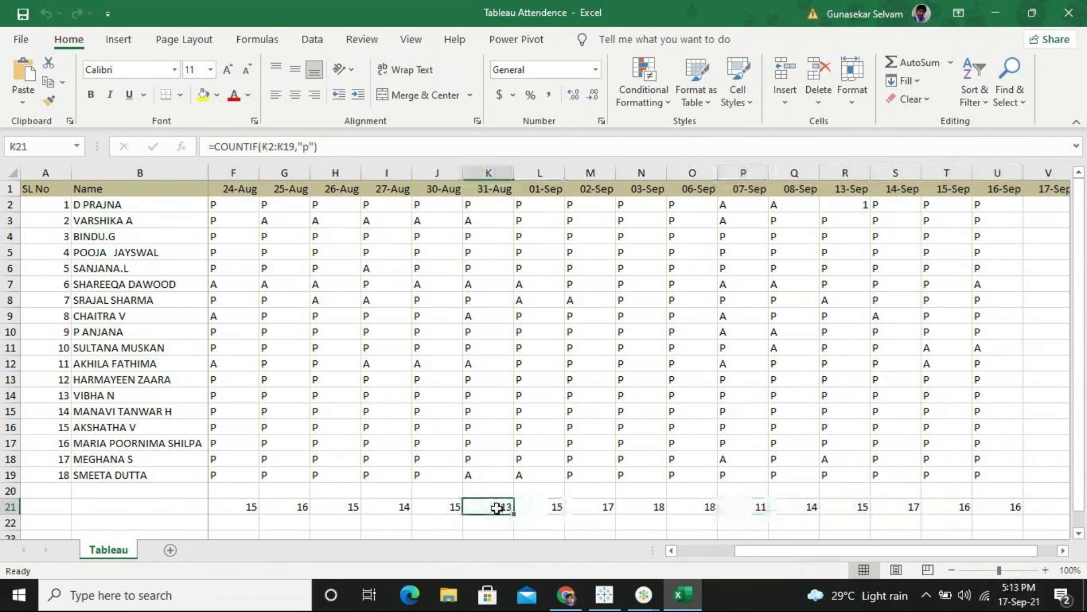
left_click_drag(994, 507, 465, 506)
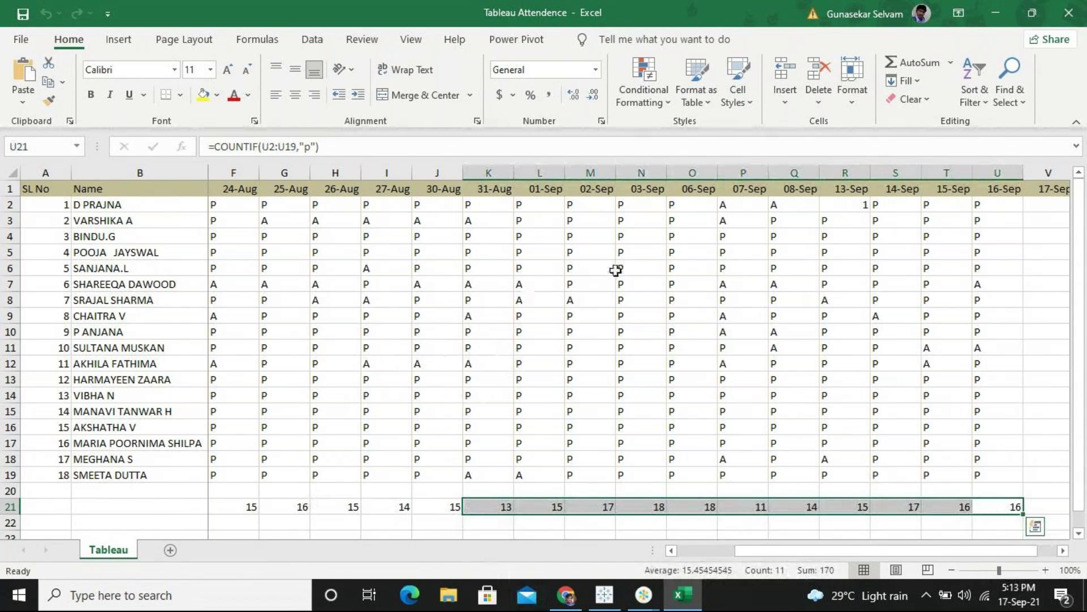
left_click(999, 8)
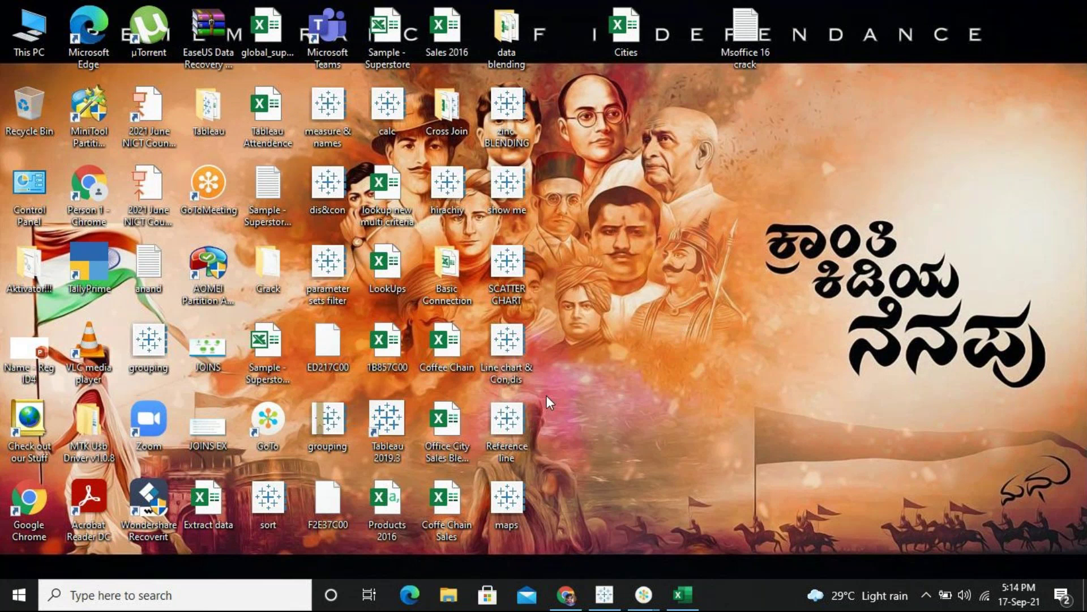
Open File Explorer on Quick access with Win+E.
key("super+e")
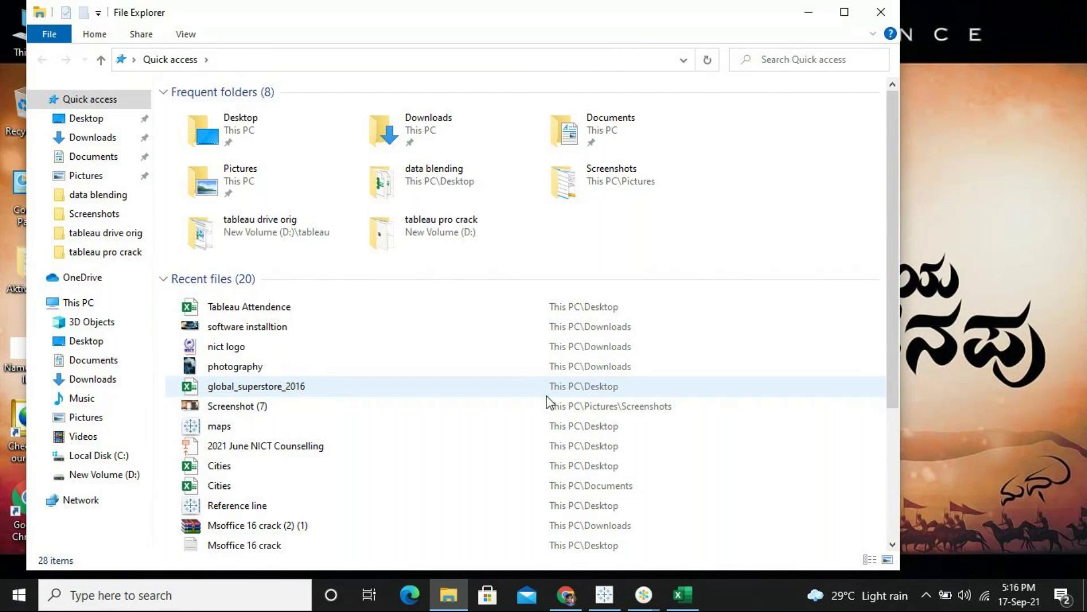
mouse_move(81, 499)
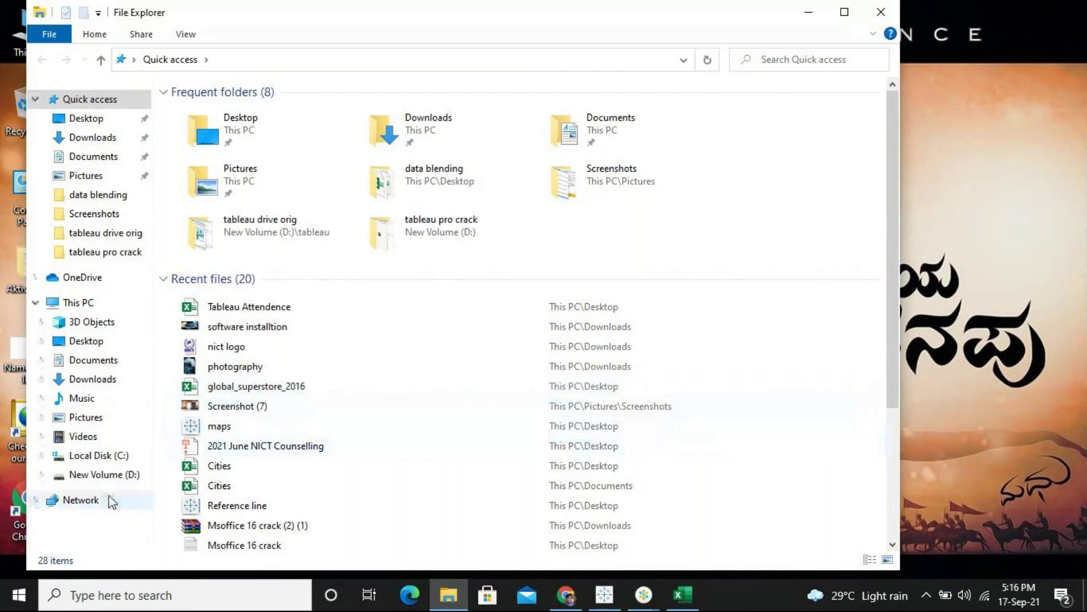
Go to New Volume (D:), maximize Explorer, and open the table exam questions workbook.
left_click(105, 475)
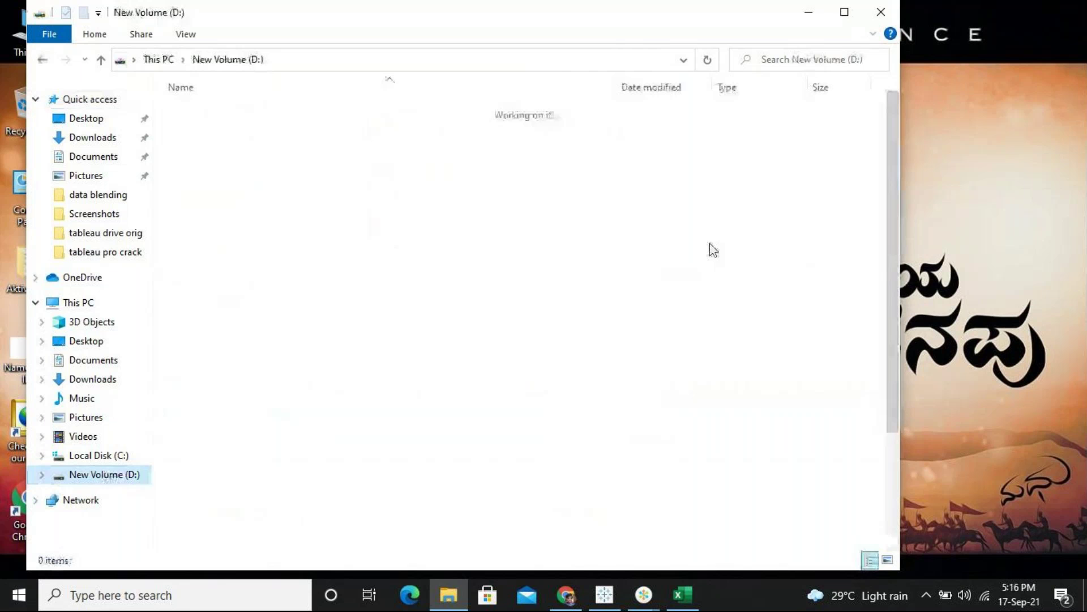
left_click(831, 14)
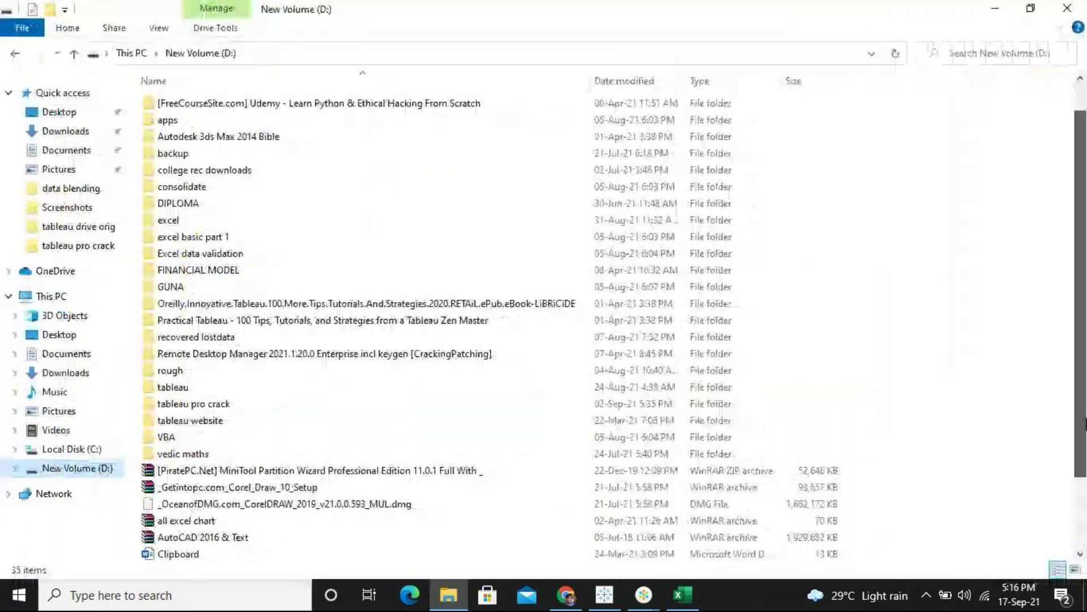
scroll(334, 541, "down", 3)
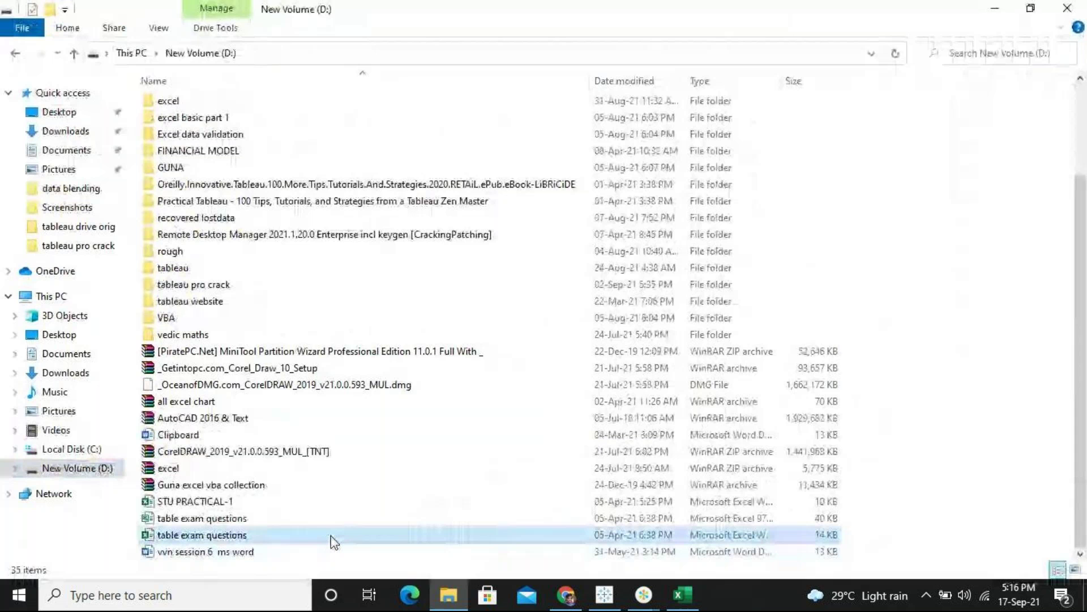
double_click(334, 542)
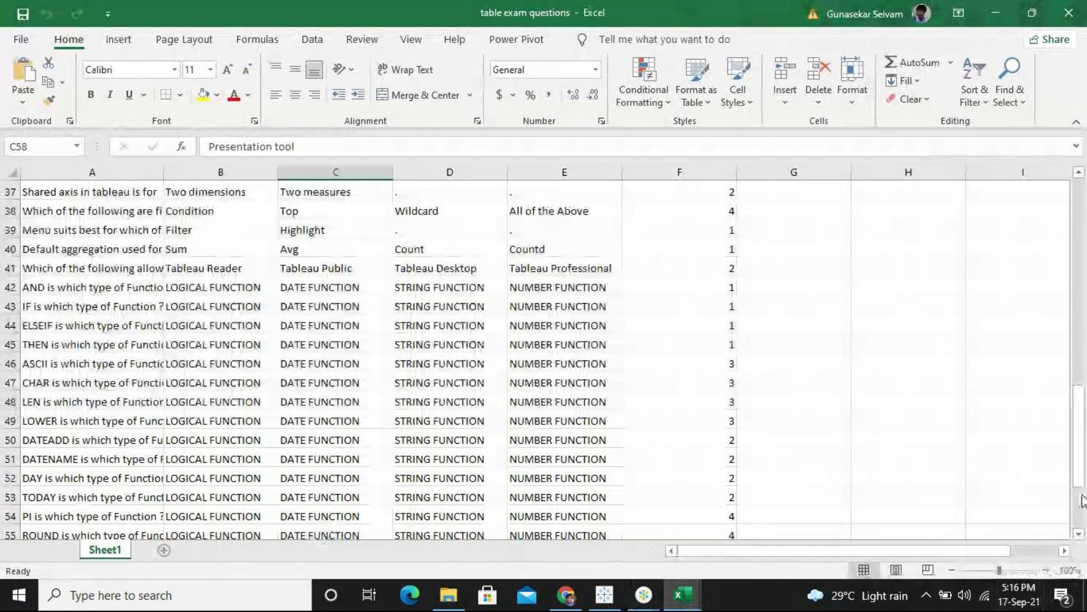
Scroll through the Tableau quiz questions on Sheet1 and select the function questions in A42:B49.
scroll(1079, 508, "down", 5)
left_click_drag(1079, 508, 1010, 239)
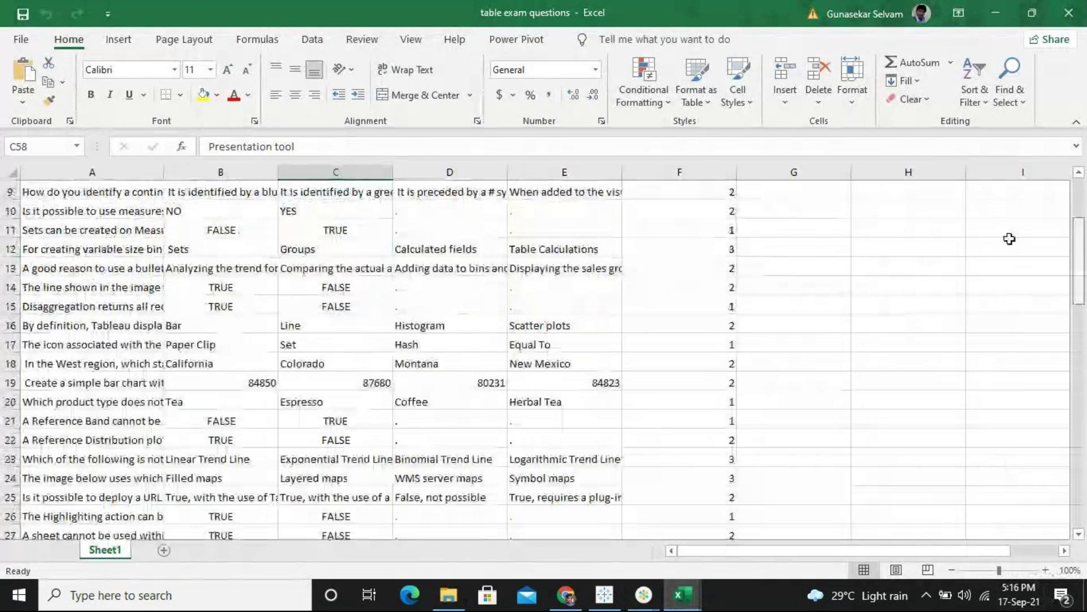
left_click_drag(1078, 271, 1077, 254)
left_click_drag(1078, 254, 1078, 242)
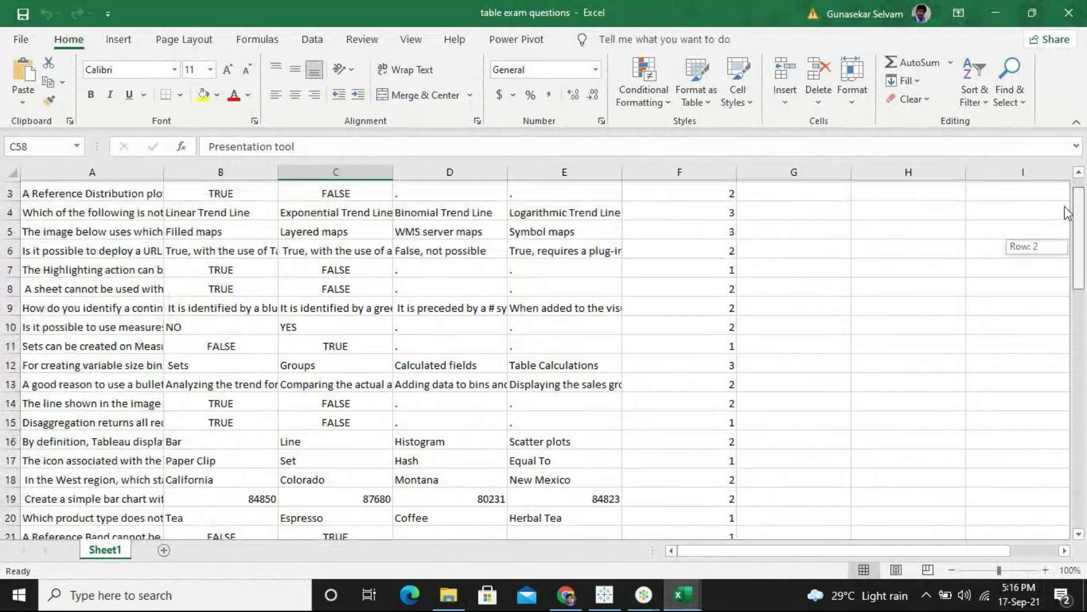
left_click_drag(1085, 377, 1084, 456)
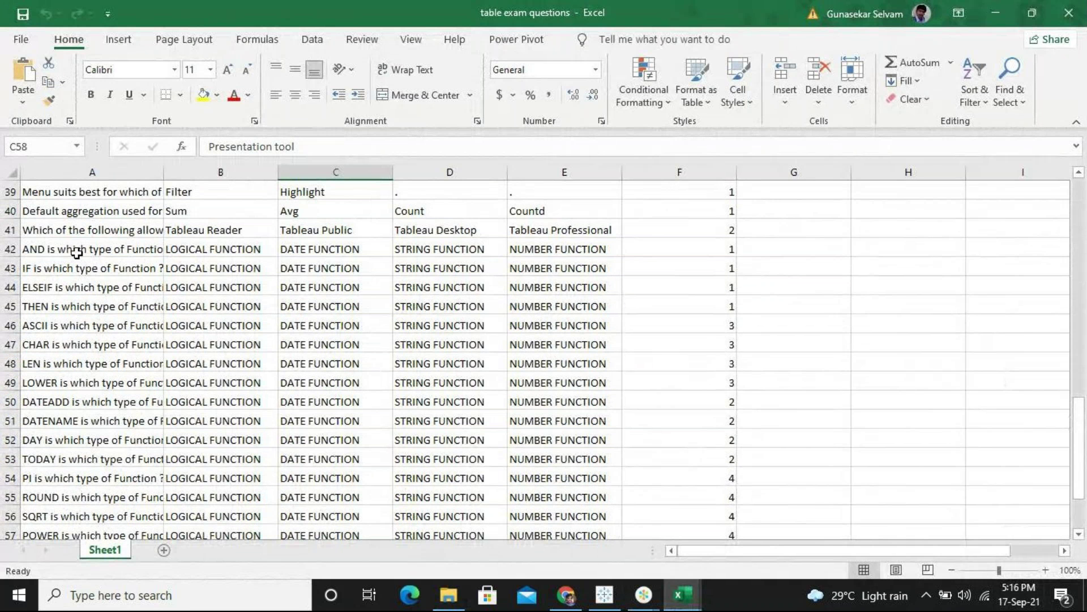
mouse_move(77, 252)
left_mouse_down()
mouse_move(205, 372)
mouse_move(227, 546)
left_mouse_up()
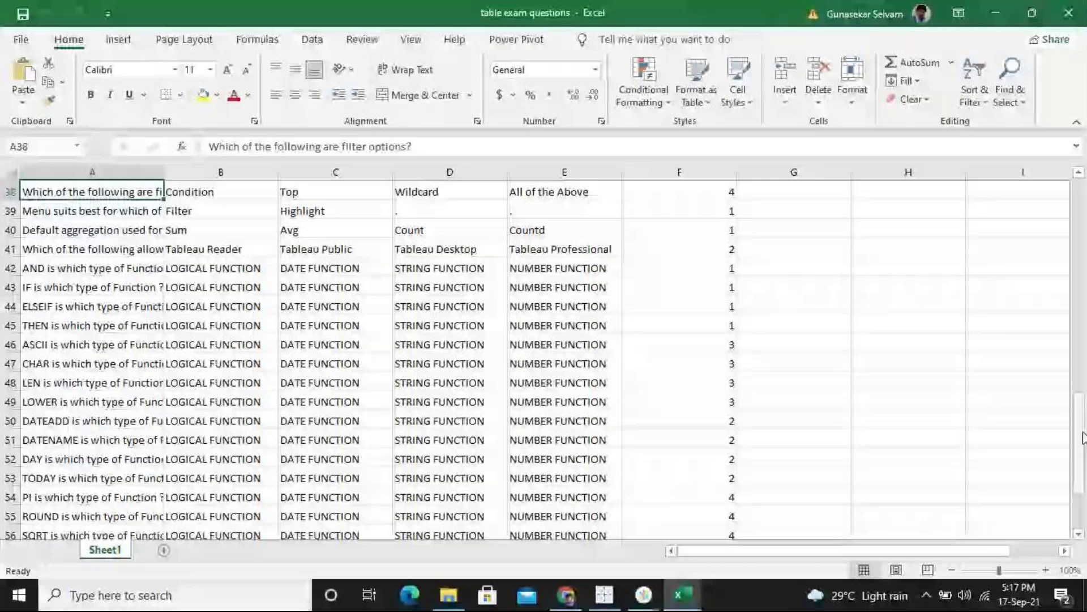
left_click_drag(1082, 438, 1082, 475)
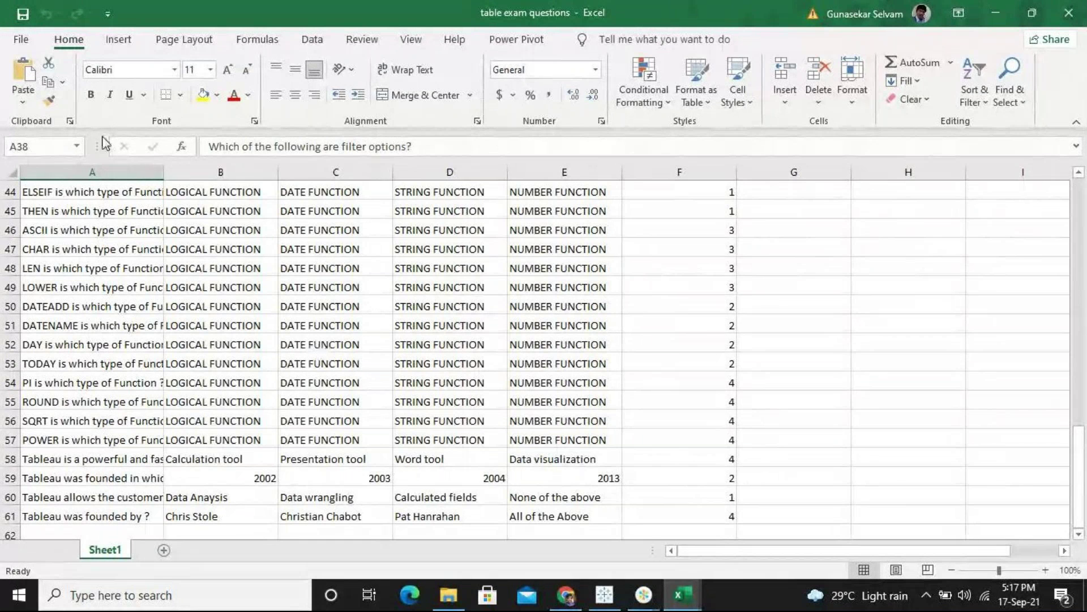
double_click(165, 176)
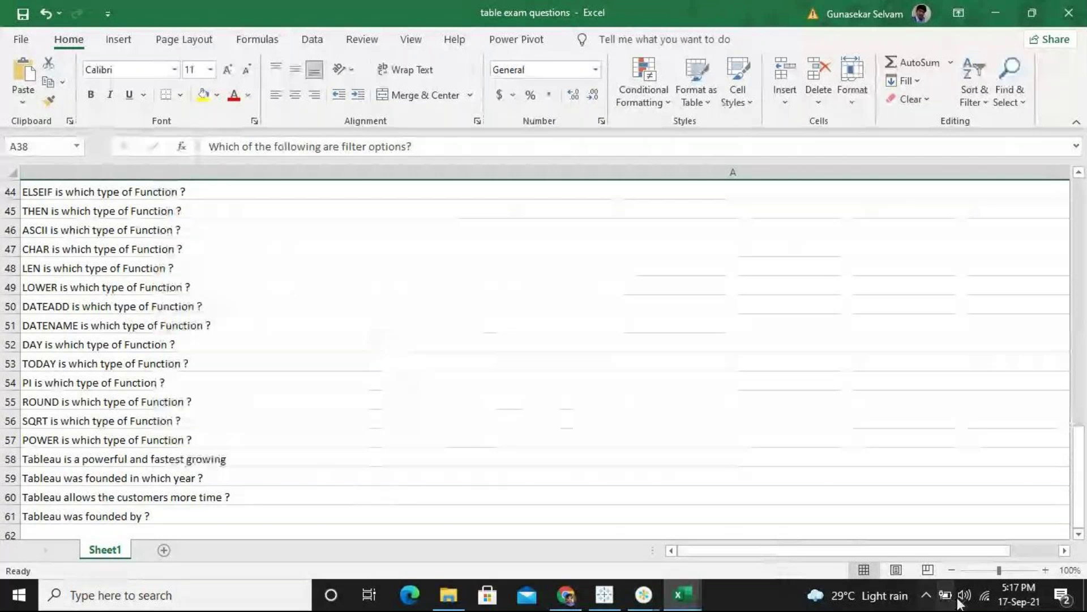
left_click(1065, 550)
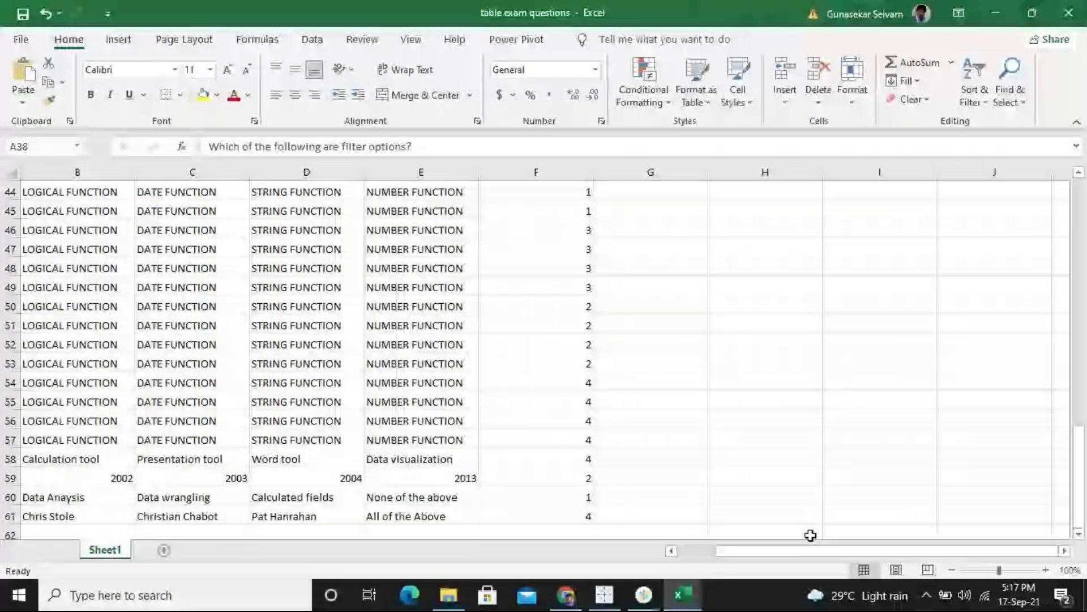
left_click_drag(804, 550, 797, 556)
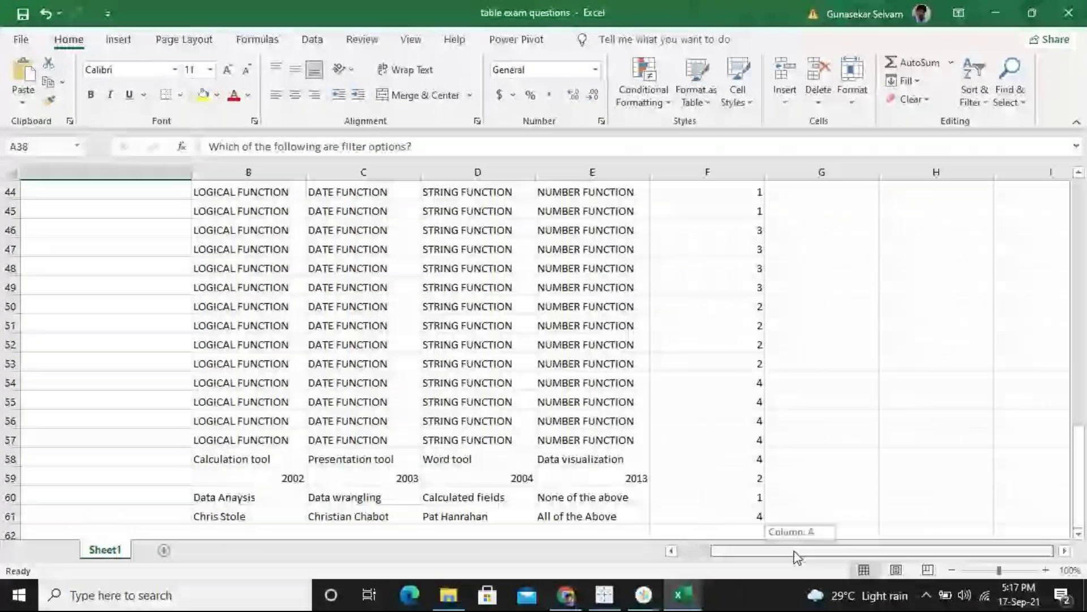
key("ctrl+z")
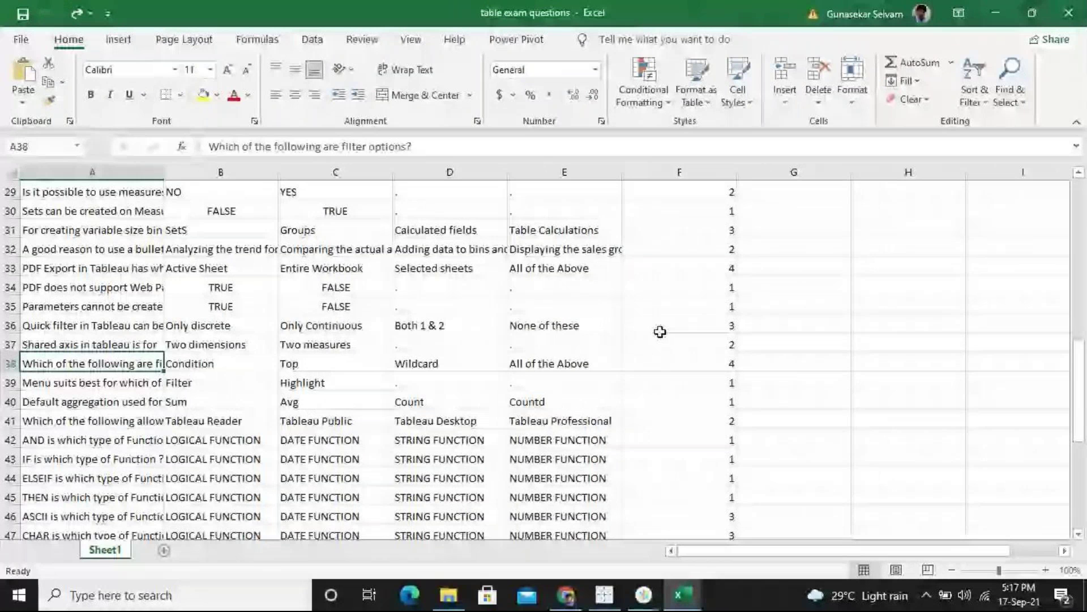
key("ctrl+Down")
key("Down")
key("Down")
key("Down")
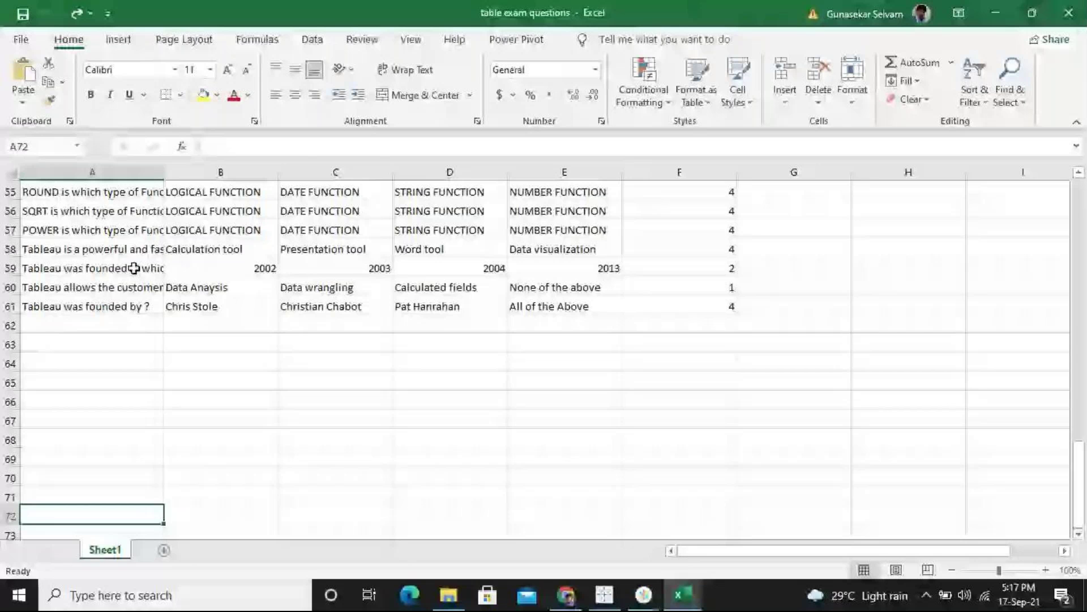
left_click(134, 268)
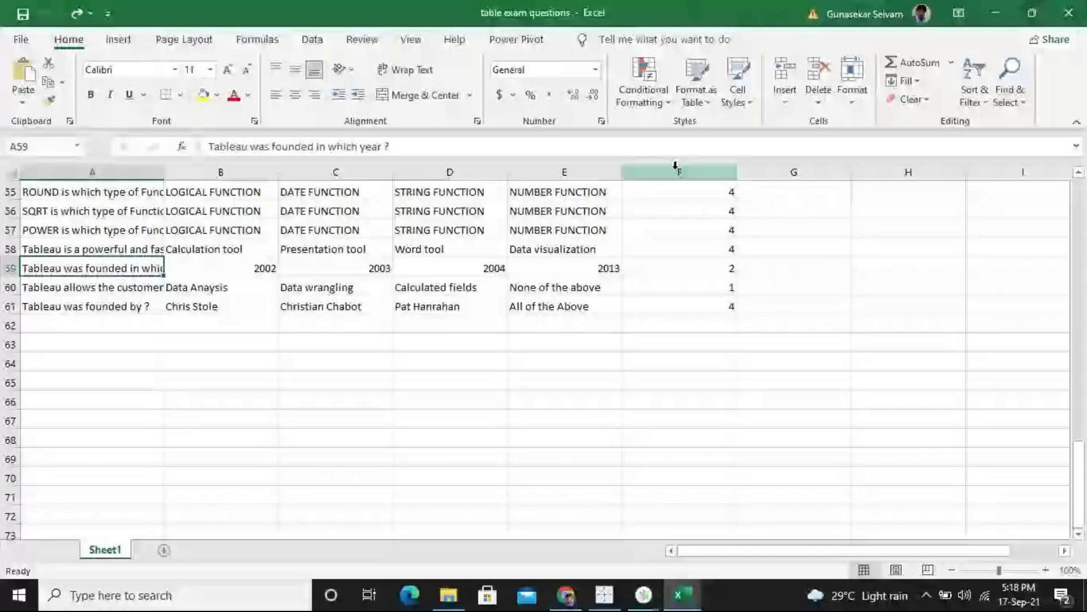
Drag column A's right border wider so full questions like 'Tableau was founded in which year ?' show.
right_click(675, 166)
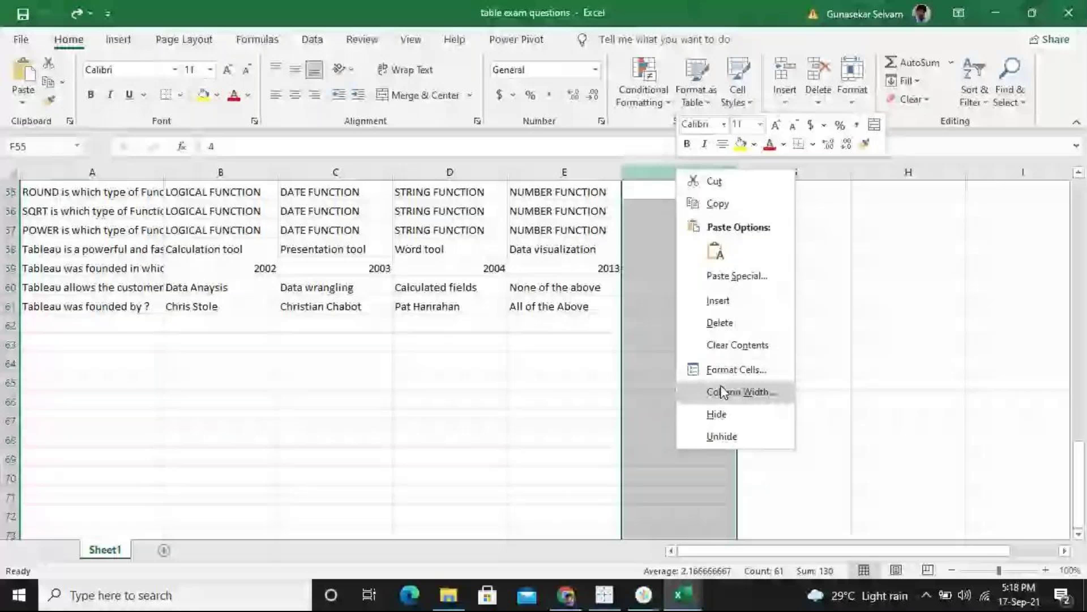
right_click(720, 175)
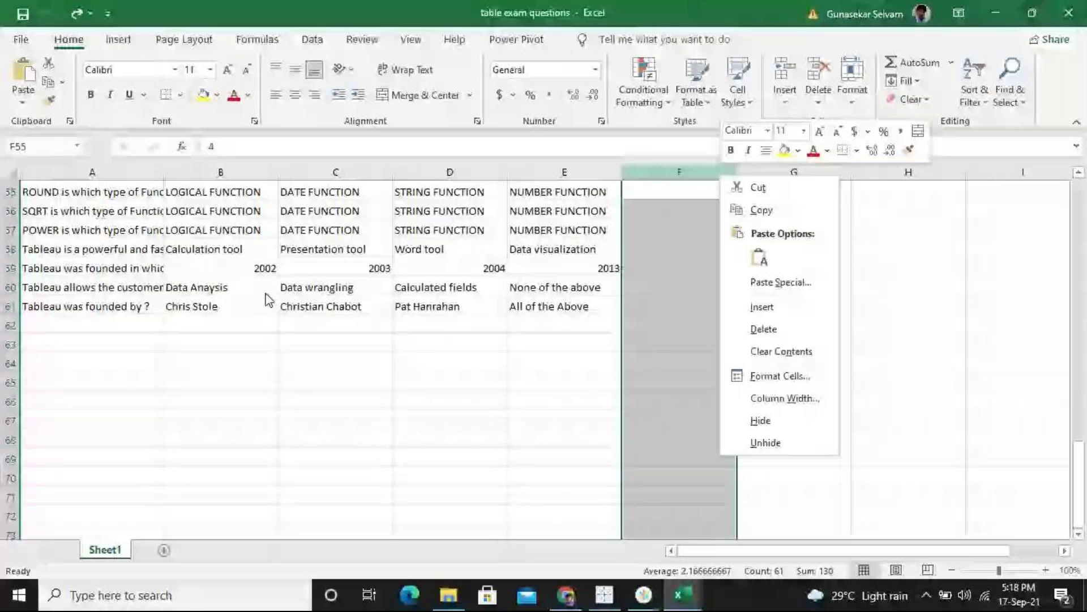
key("Escape")
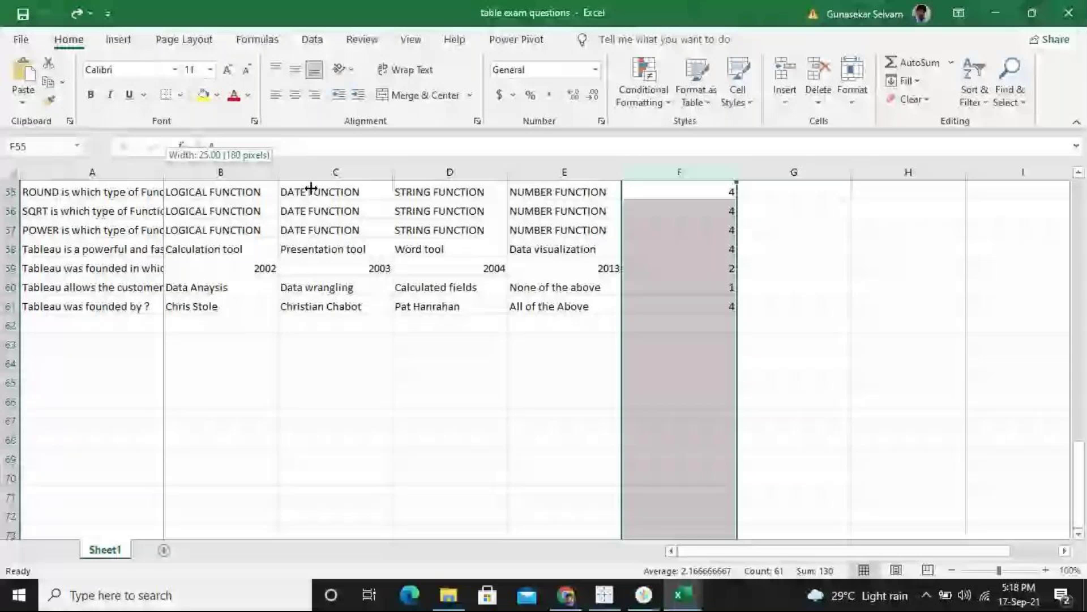
left_click_drag(311, 187, 311, 188)
right_click(810, 180)
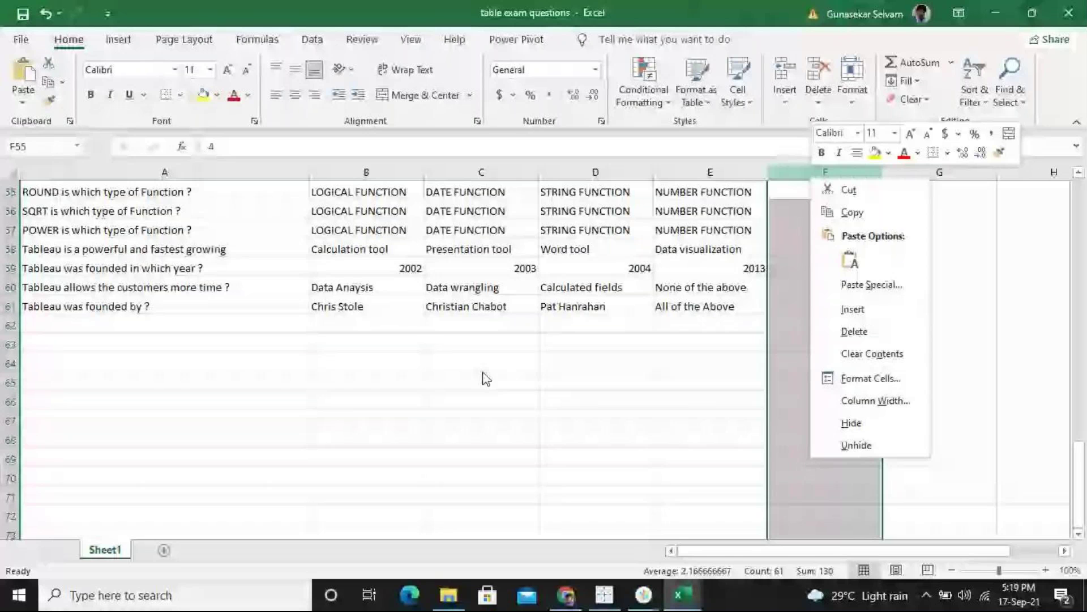
Widen column A to span the screen, pushing the Option and Answer columns out of view.
left_click(804, 170)
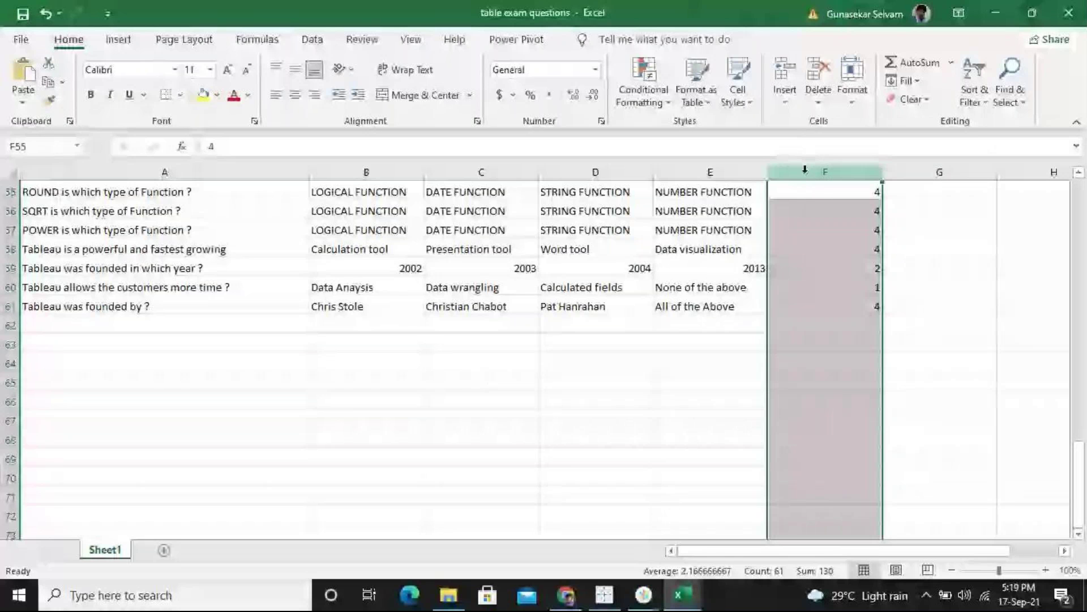
right_click(804, 170)
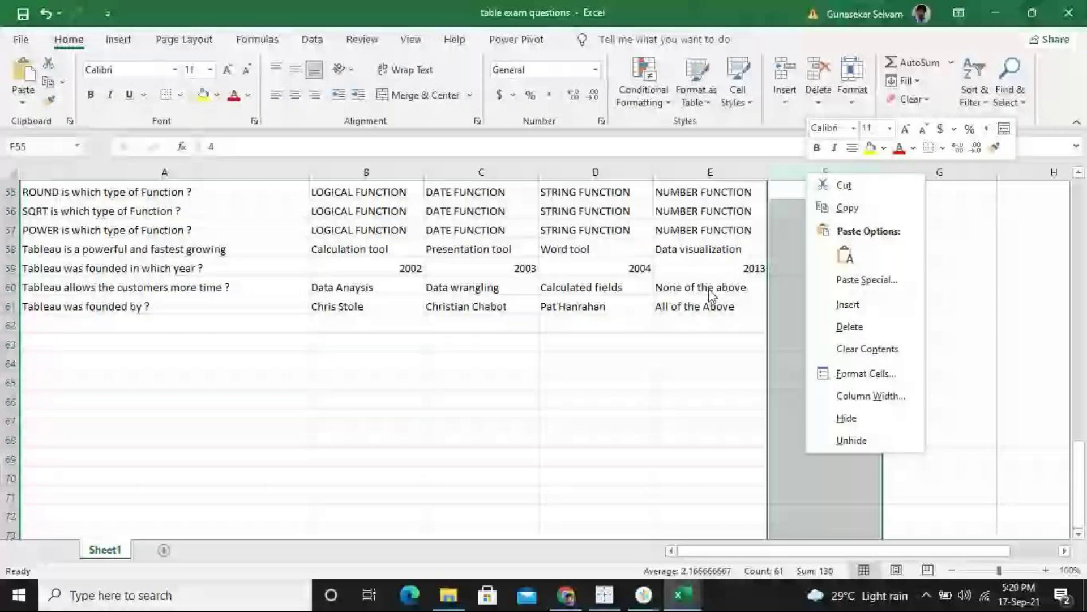
left_click_drag(1079, 518, 1083, 401)
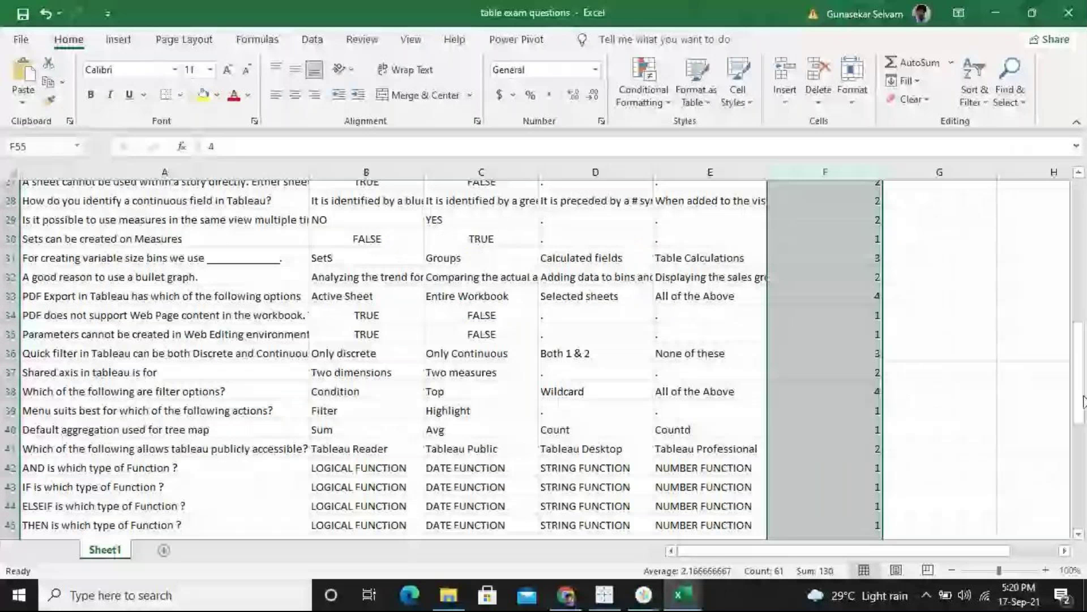
scroll(1083, 400, "up", 1)
right_click(840, 175)
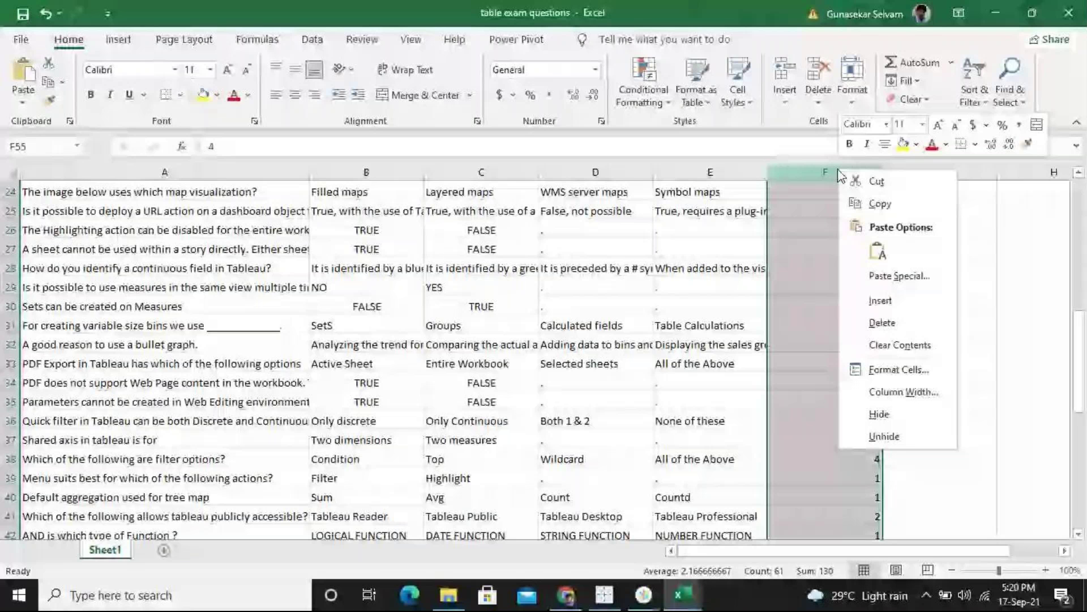
left_click(164, 191)
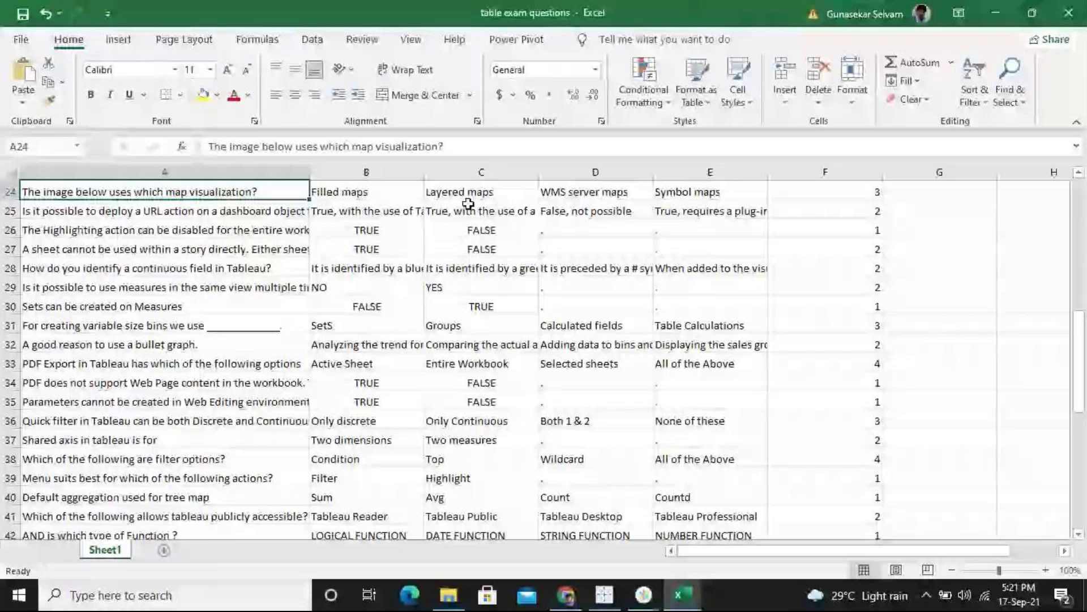
scroll(468, 204, "up", 8)
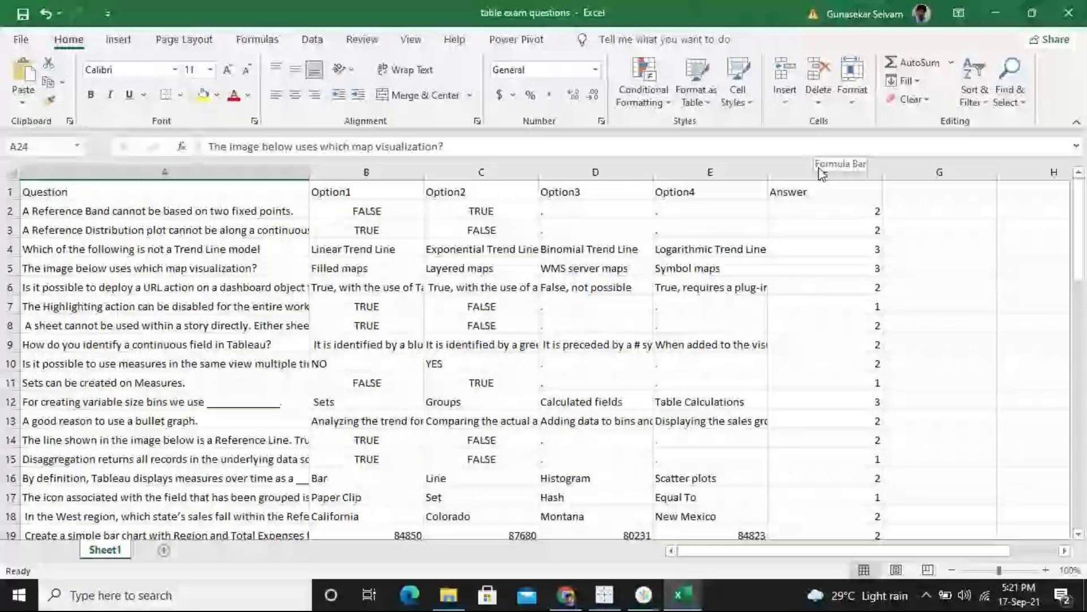
right_click(799, 174)
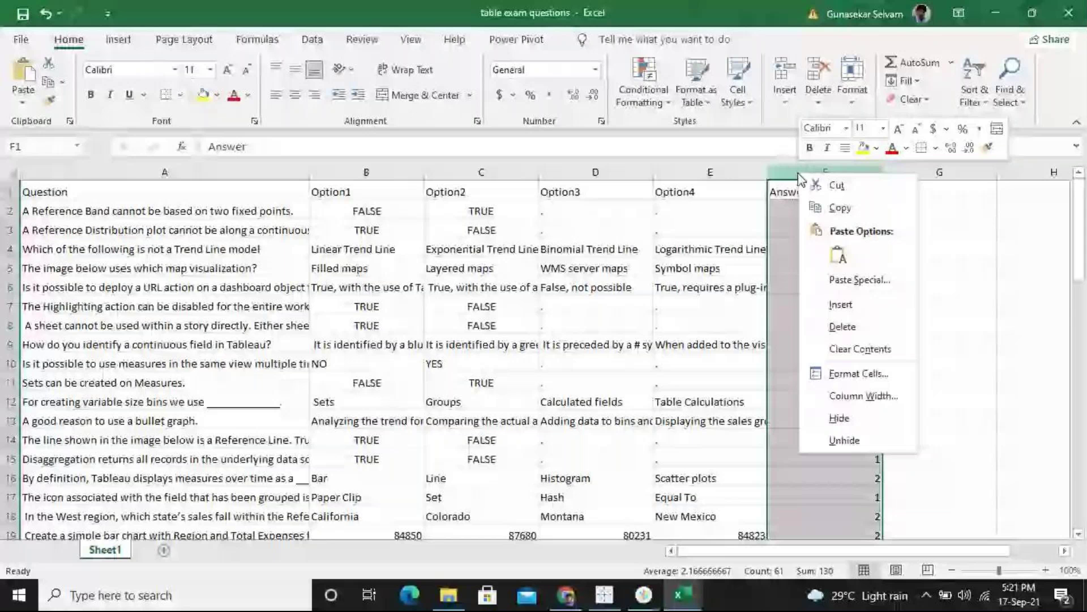
left_click(834, 165)
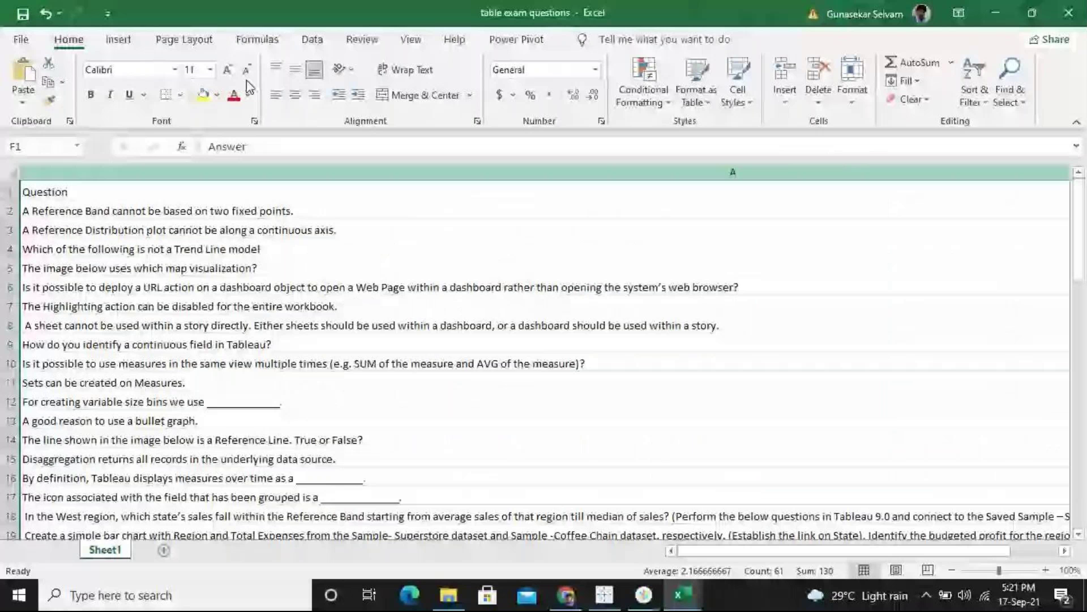
Undo the column A width change so Option1–Option4 and Answer columns reappear.
left_click(46, 12)
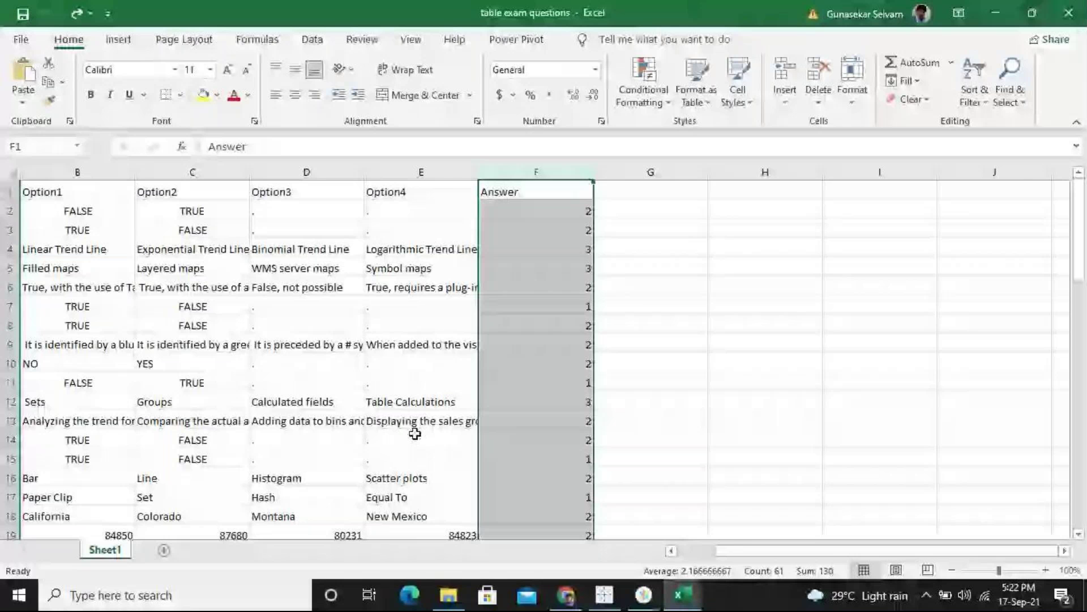
scroll(415, 434, "left", 1)
left_click(576, 251)
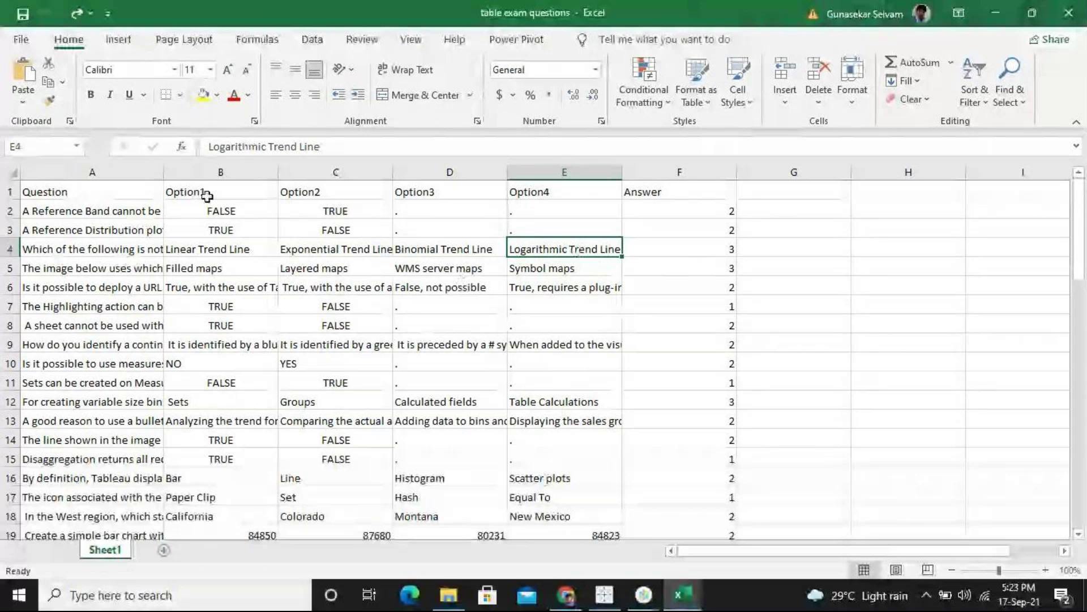
left_click(238, 250)
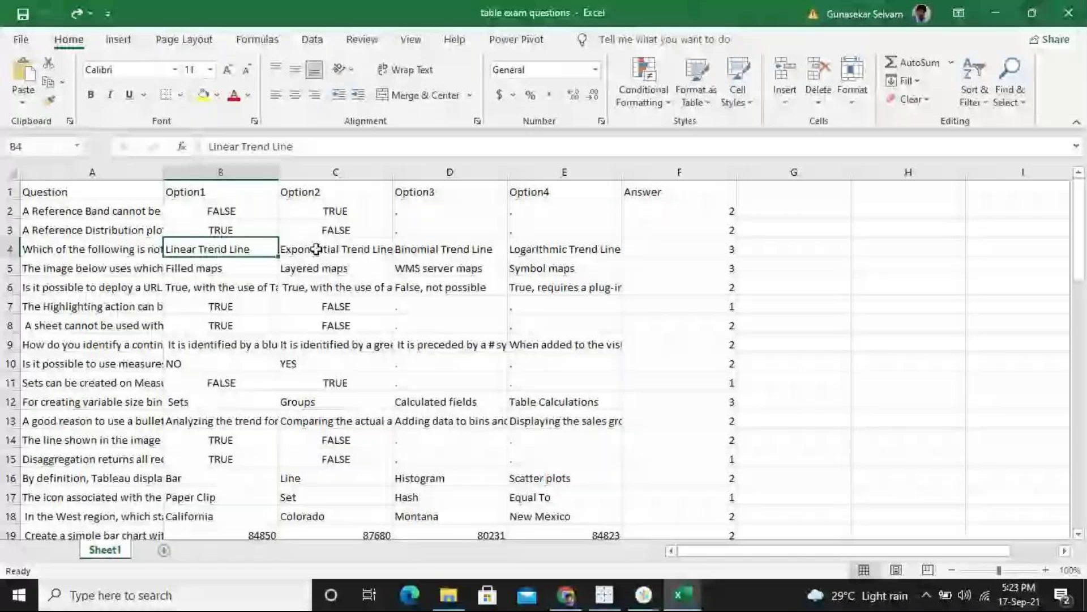
key("Right")
key("Right")
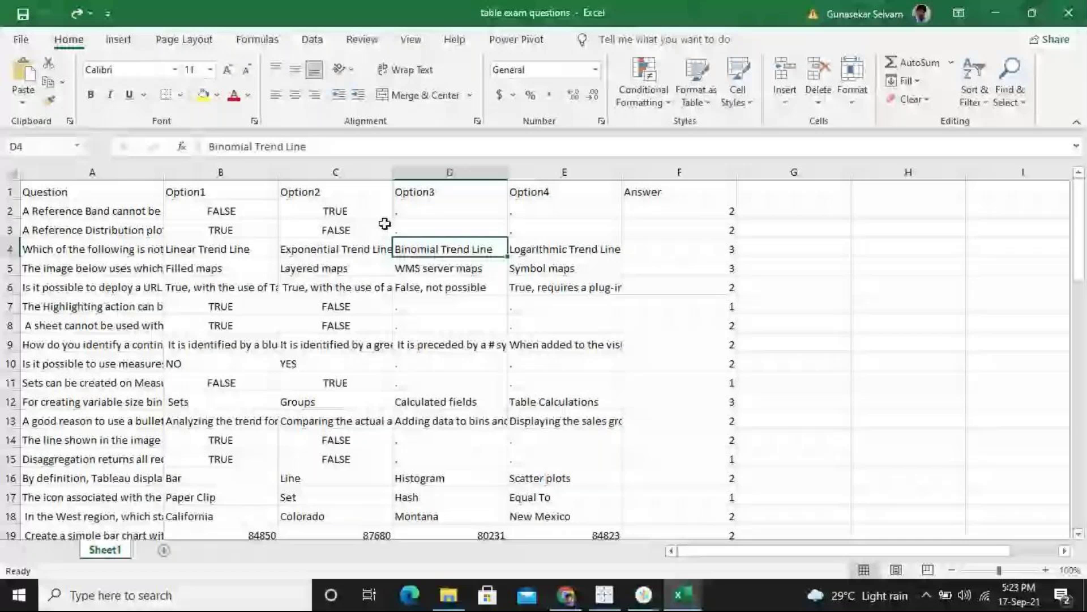
key("alt+Tab")
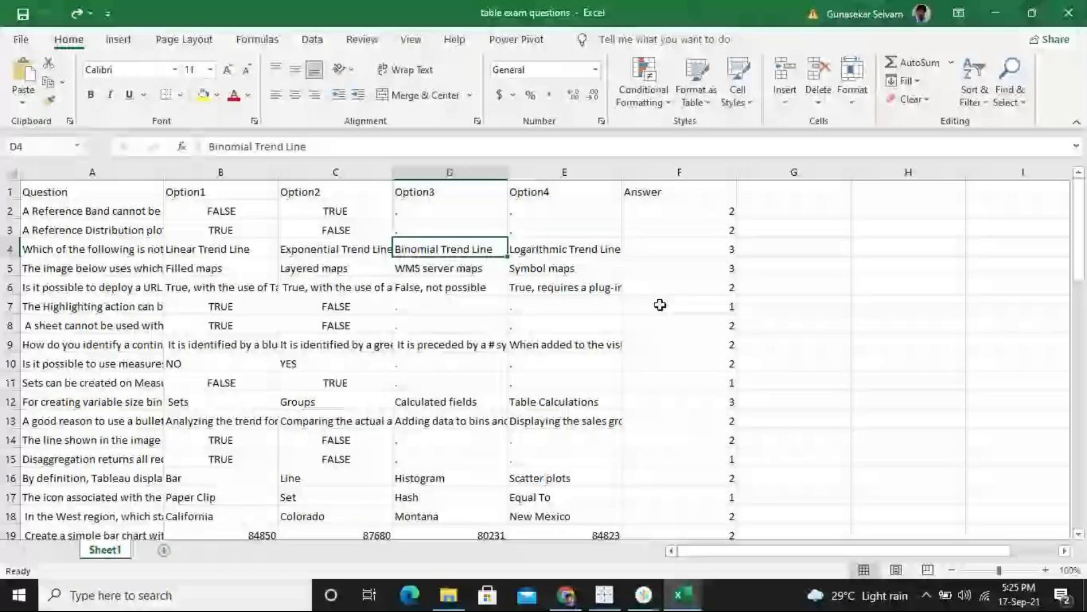
Autofit column A to its longest question, then close the exam questions workbook via the save prompt.
scroll(77, 264, "down", 3)
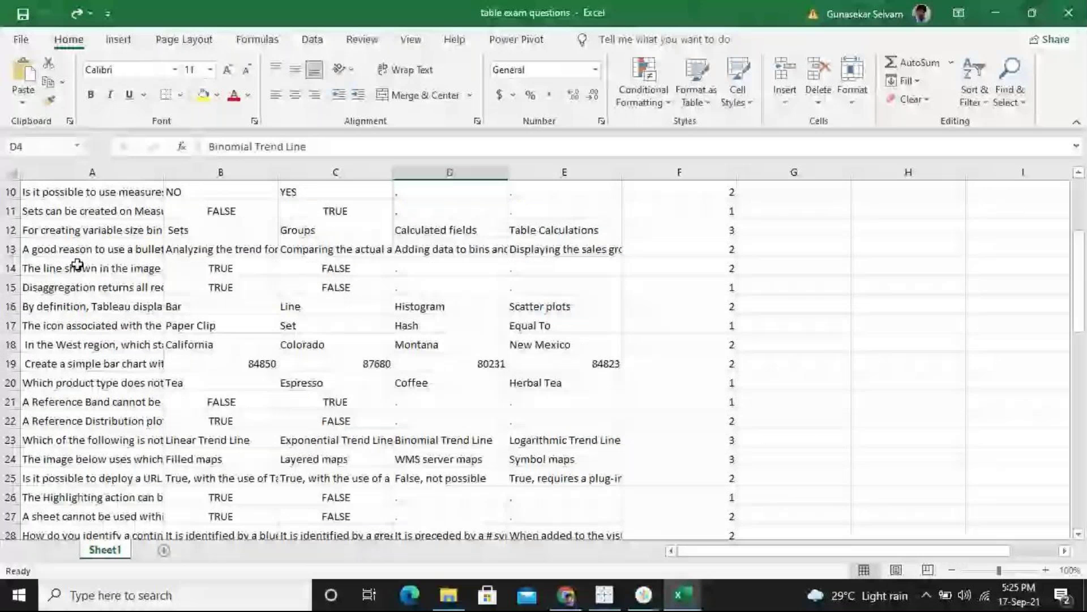
left_click(77, 264)
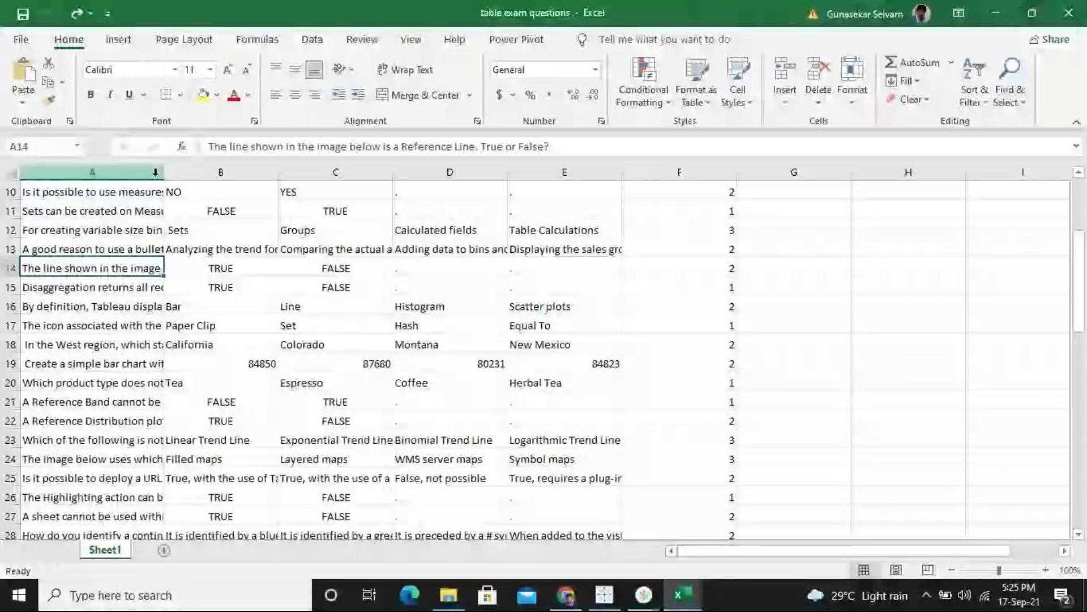
double_click(164, 172)
left_click_drag(1075, 269, 1069, 213)
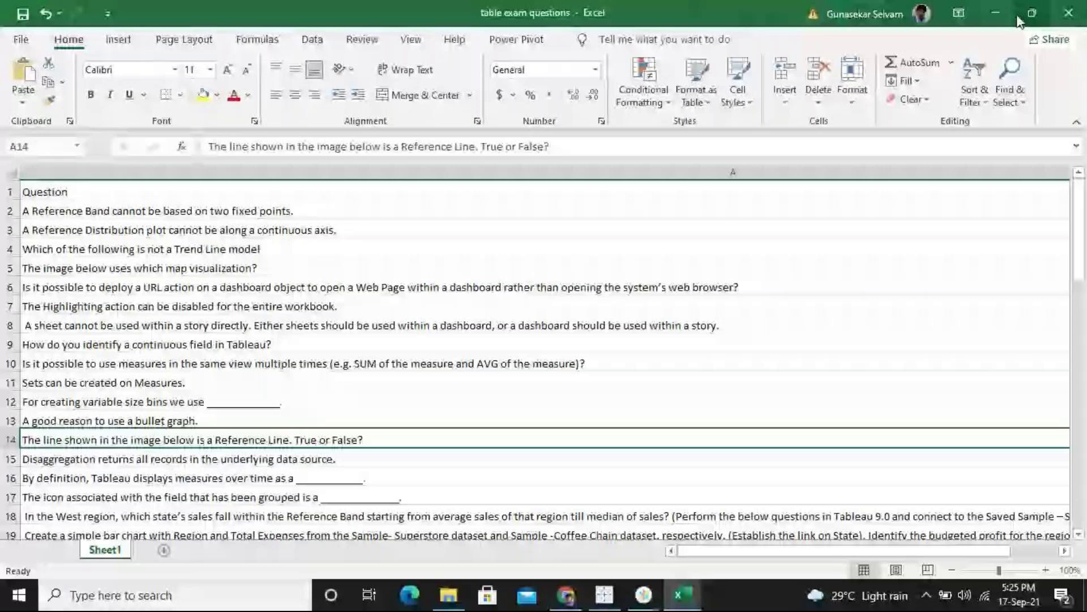
left_click(1068, 13)
left_click(542, 326)
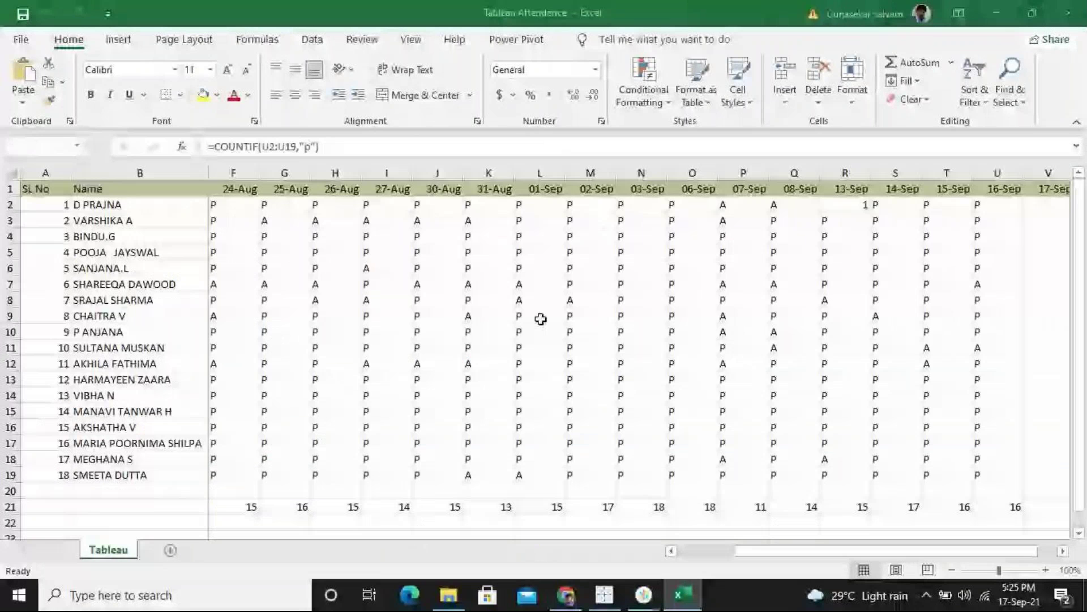
Select the K21:U21 daily totals, minimize Excel, and bring the GoTo meeting window forward.
key("shift+Left")
key("shift+Left")
key("shift+Left")
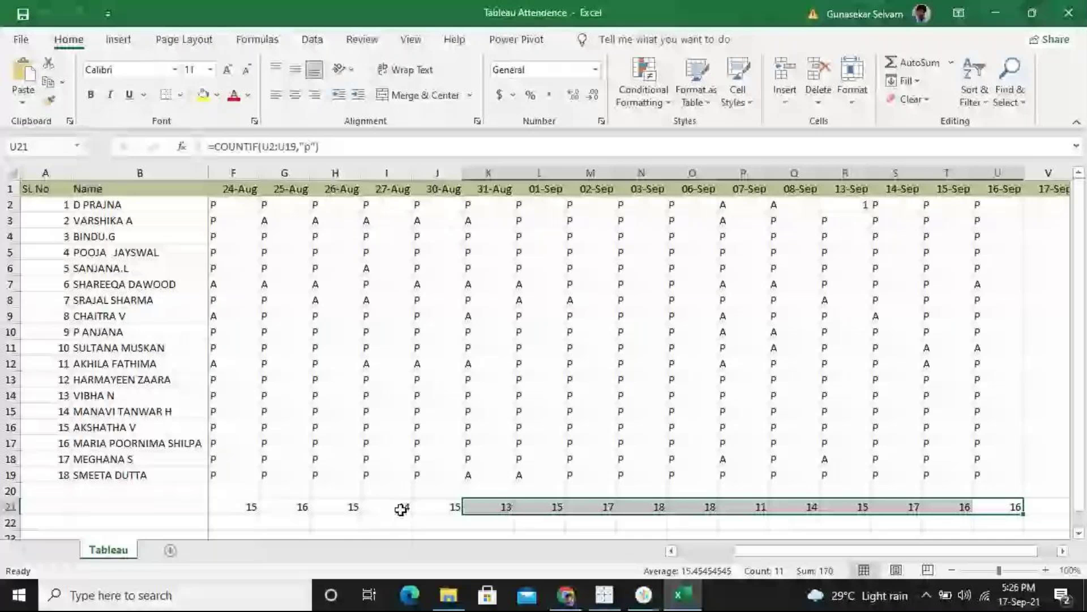
left_click(990, 9)
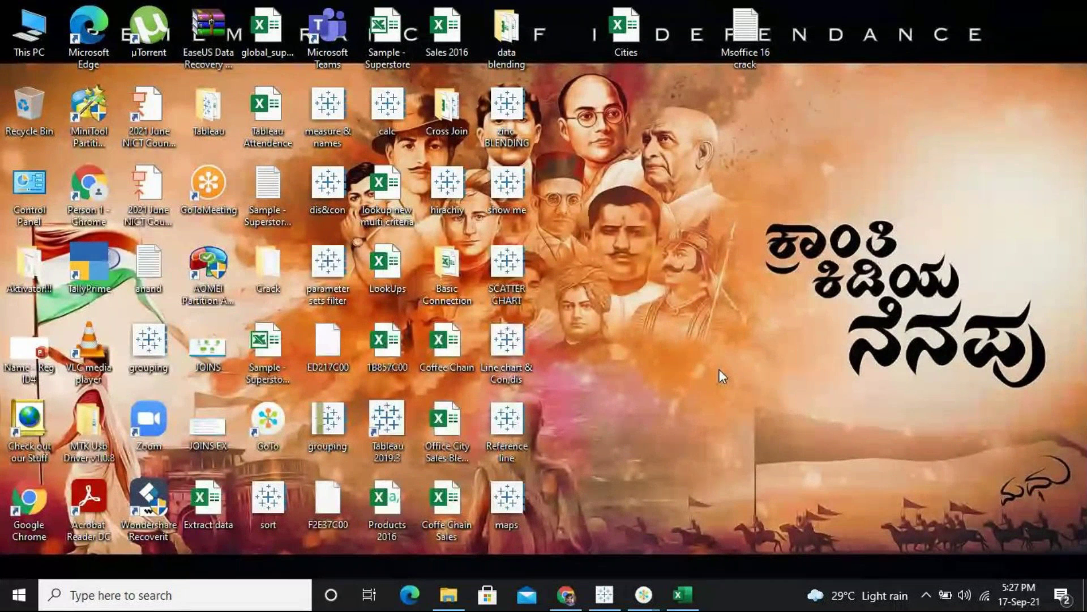
left_click(645, 604)
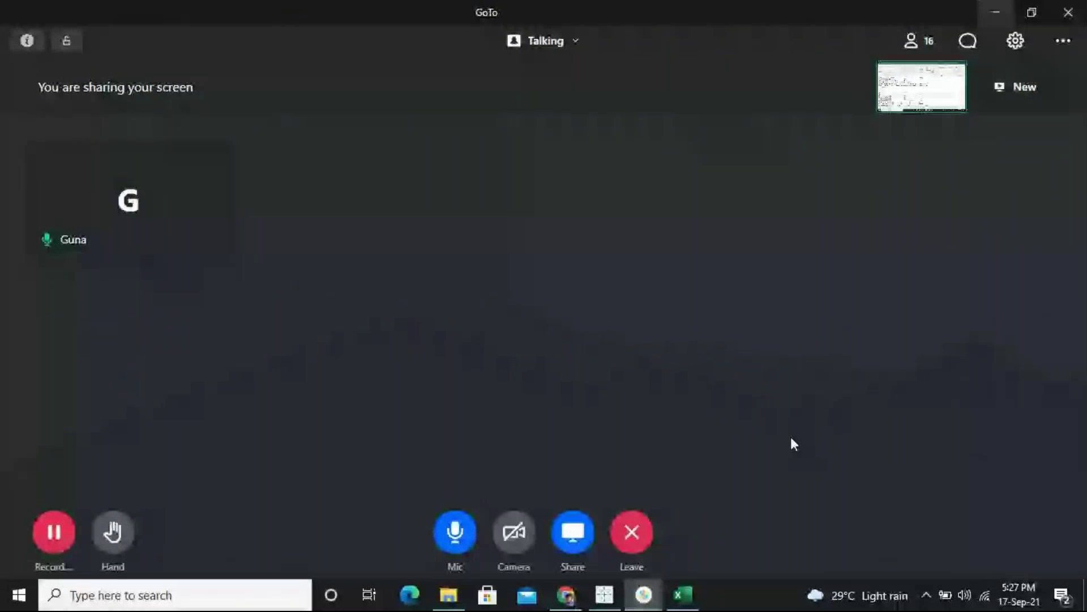
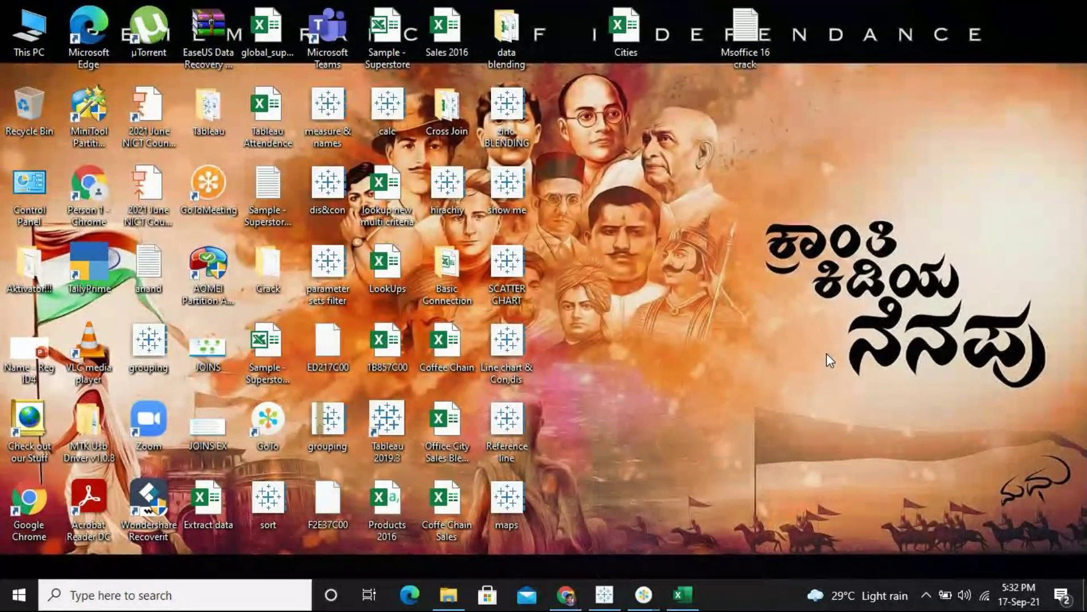
Open Chrome, search Google for 'whatsapp web' and go to the WhatsApp Web site.
left_click(563, 593)
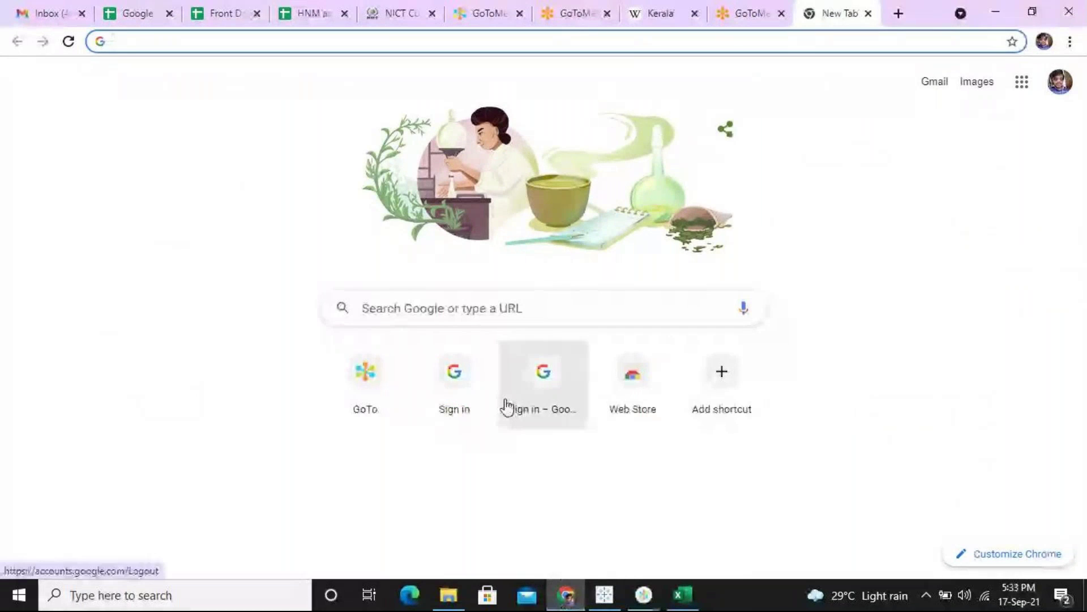
type("whAT")
key("BackSpace")
key("BackSpace")
type("at")
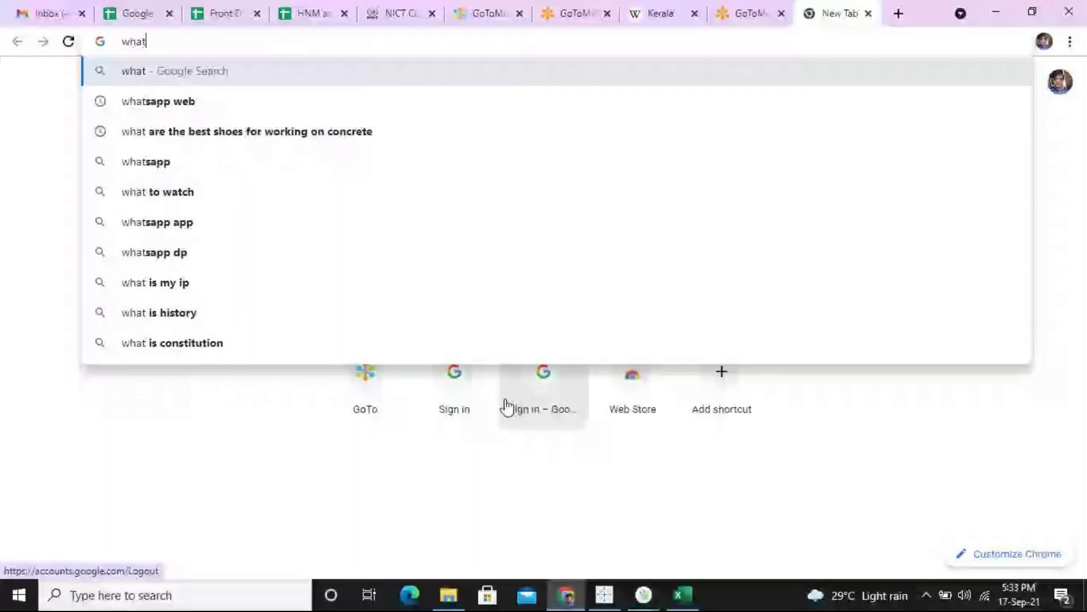
left_click(456, 109)
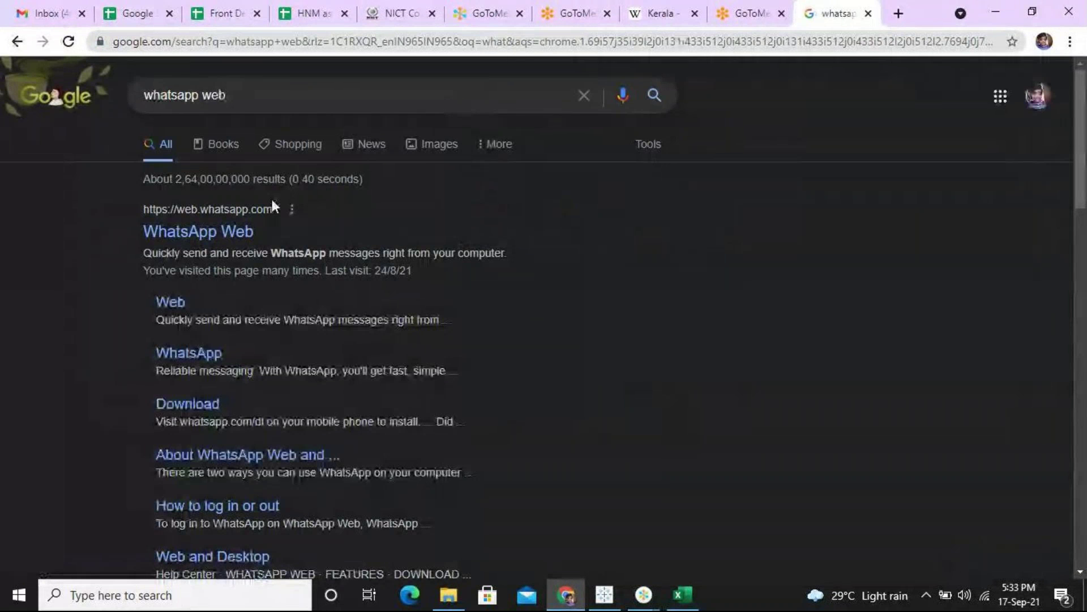
left_click(220, 242)
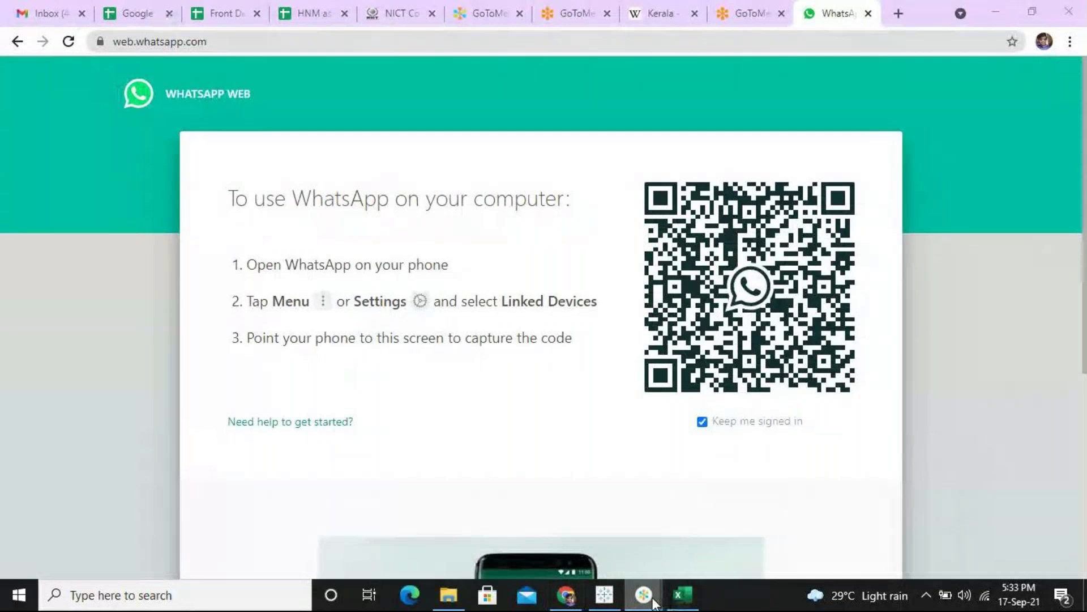
Glance at the GoTo meeting window while WhatsApp Web finishes linking the account.
mouse_move(643, 594)
left_click(683, 542)
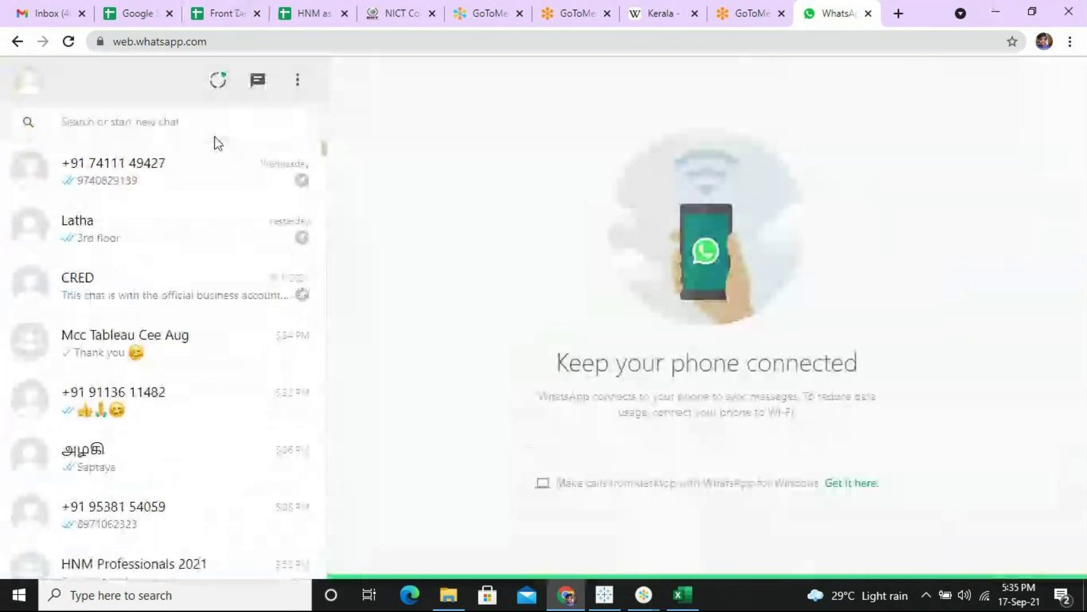
Search the chats for 'tablea' and open the Tableau Mcc cee group.
left_click(214, 123)
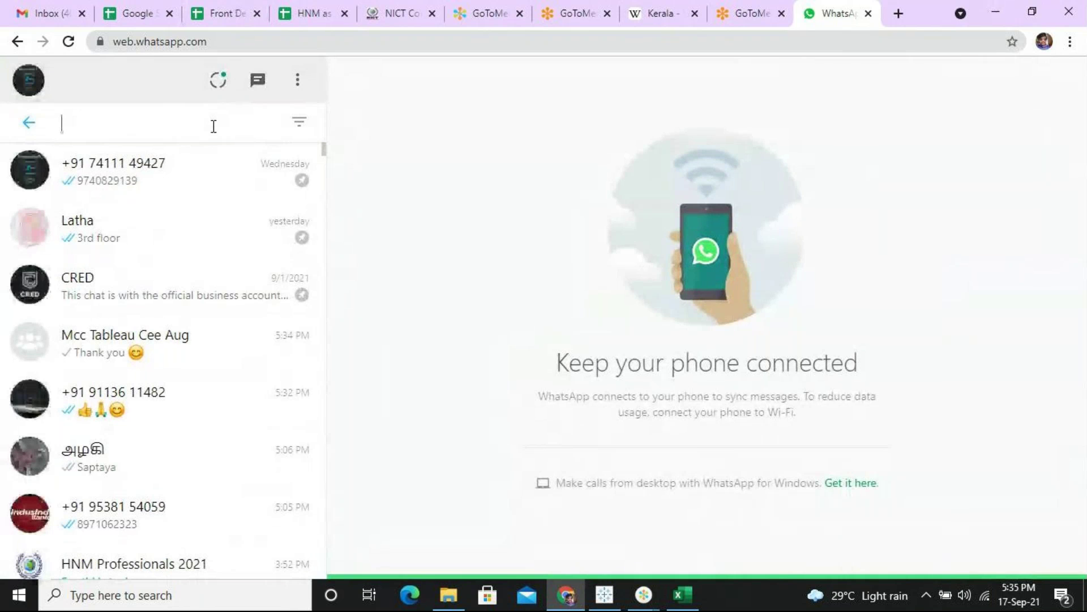
type("t")
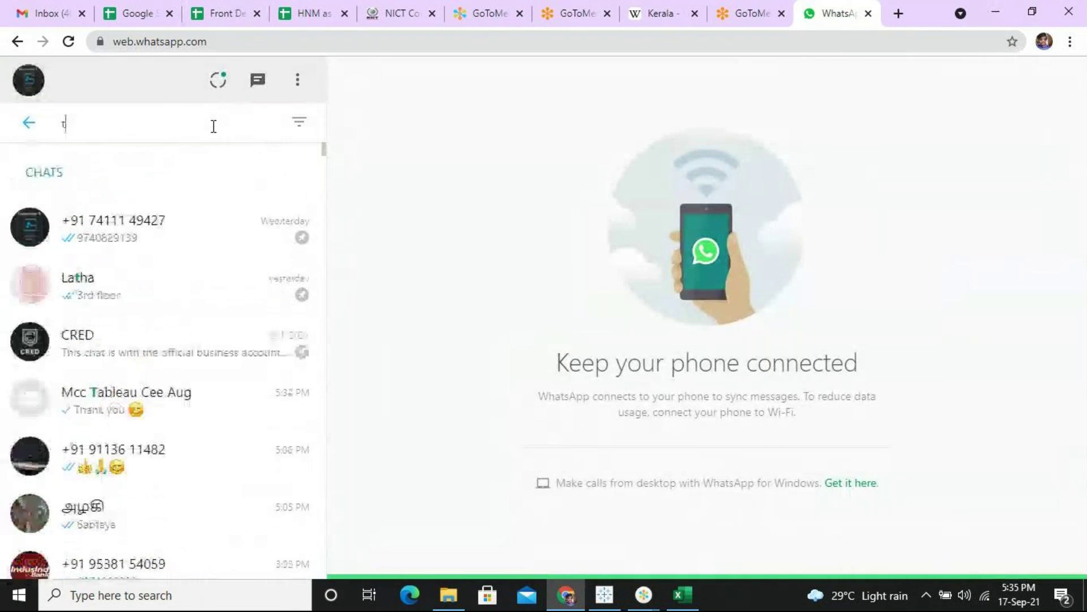
type("ablea")
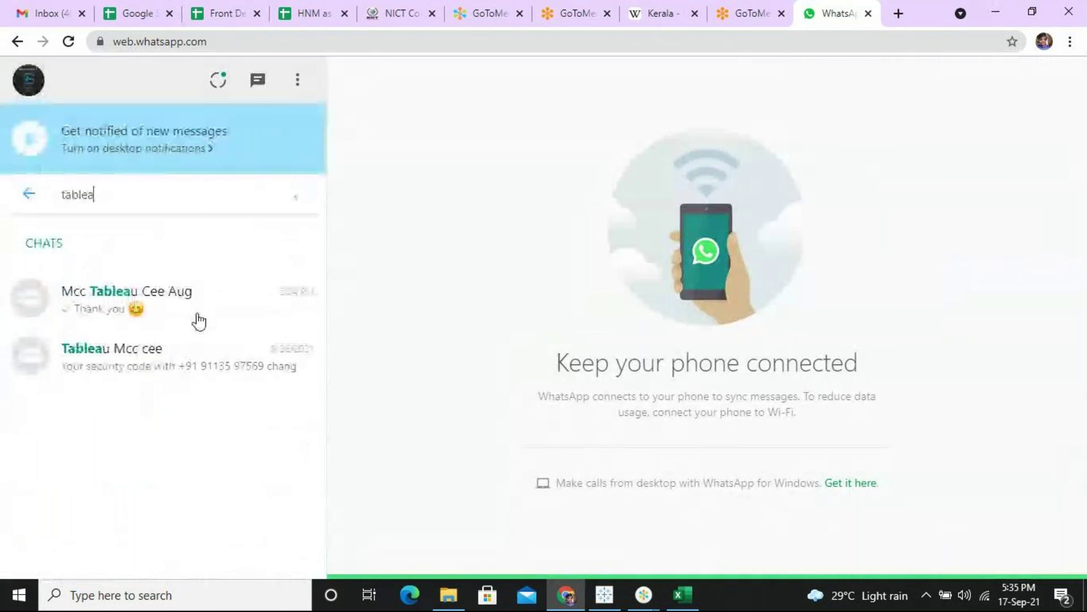
left_click(181, 371)
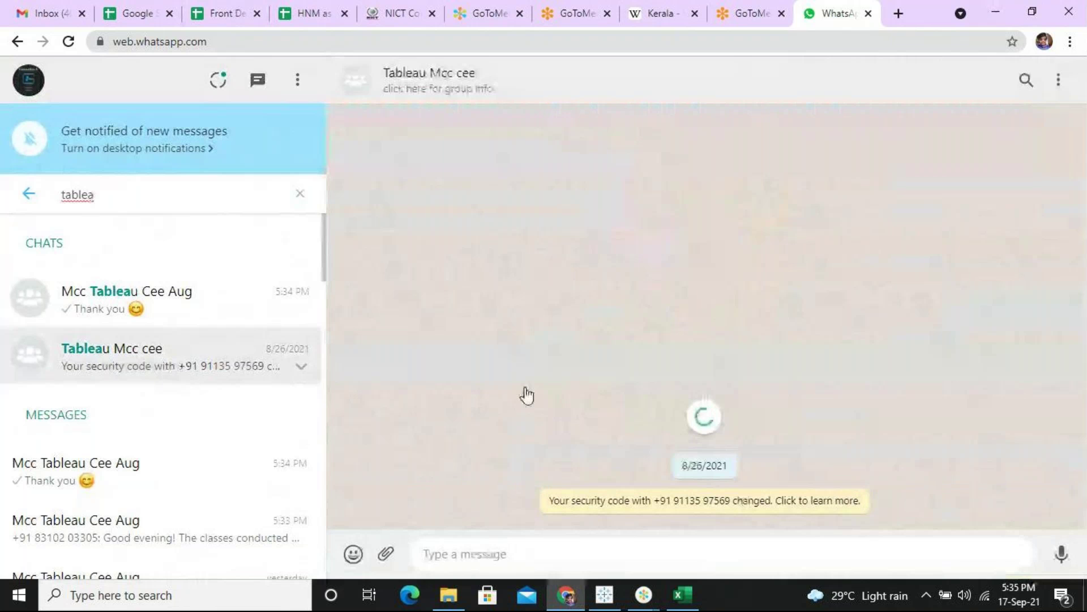
Scroll through the group's older April 2021 messages.
scroll(1082, 384, "up", 10)
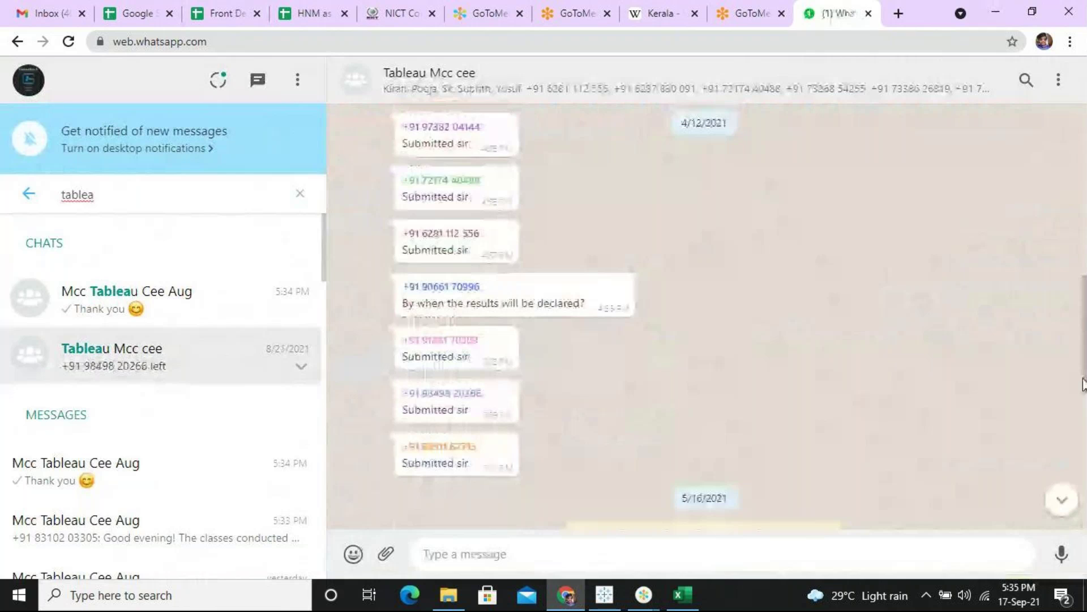
scroll(1083, 384, "down", 2)
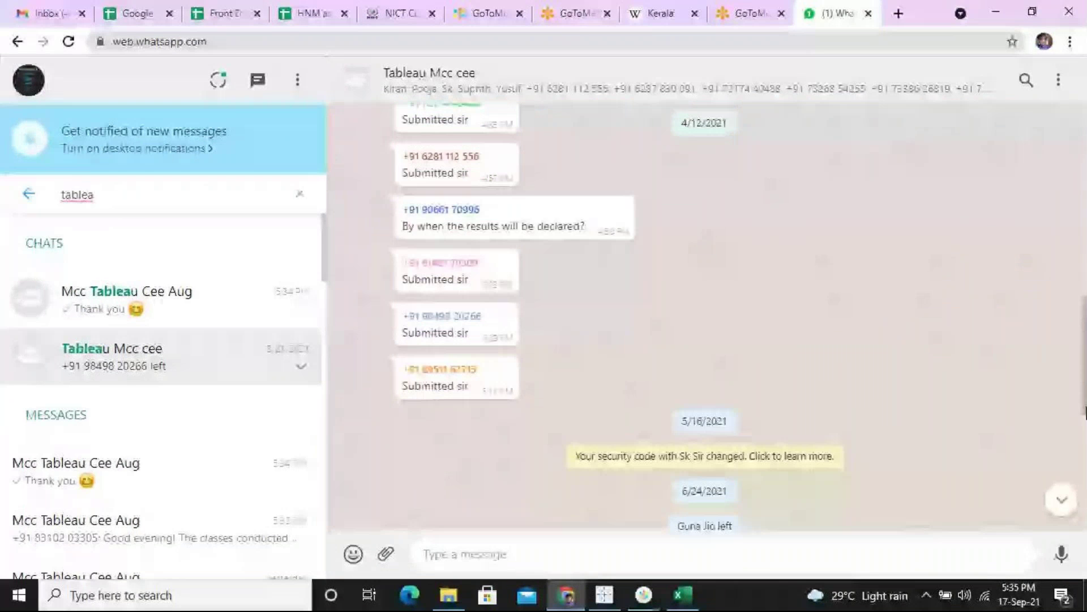
scroll(1063, 261, "up", 10)
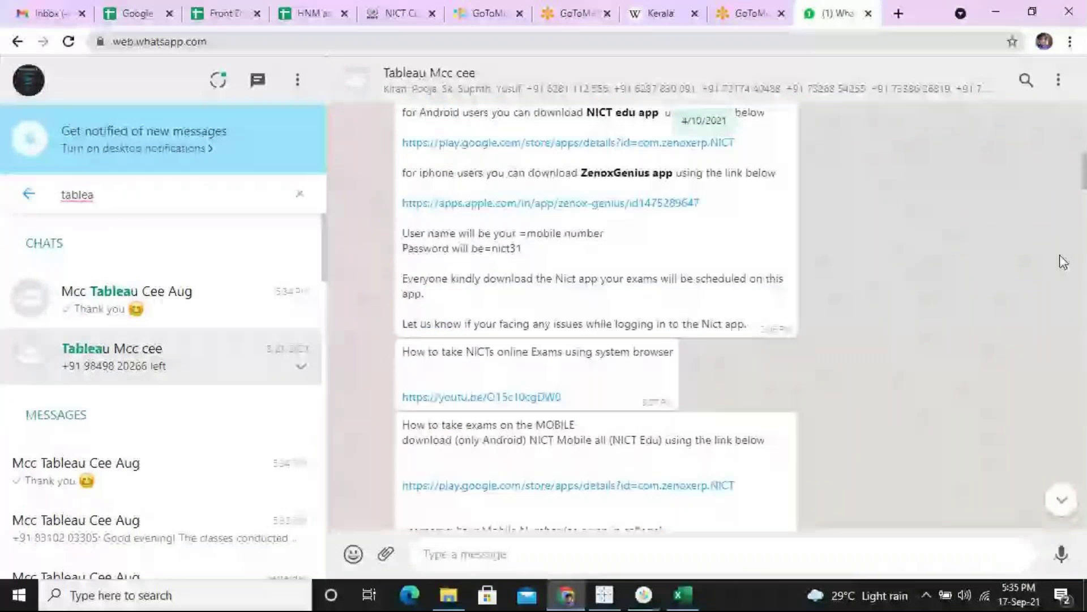
scroll(1063, 262, "down", 5)
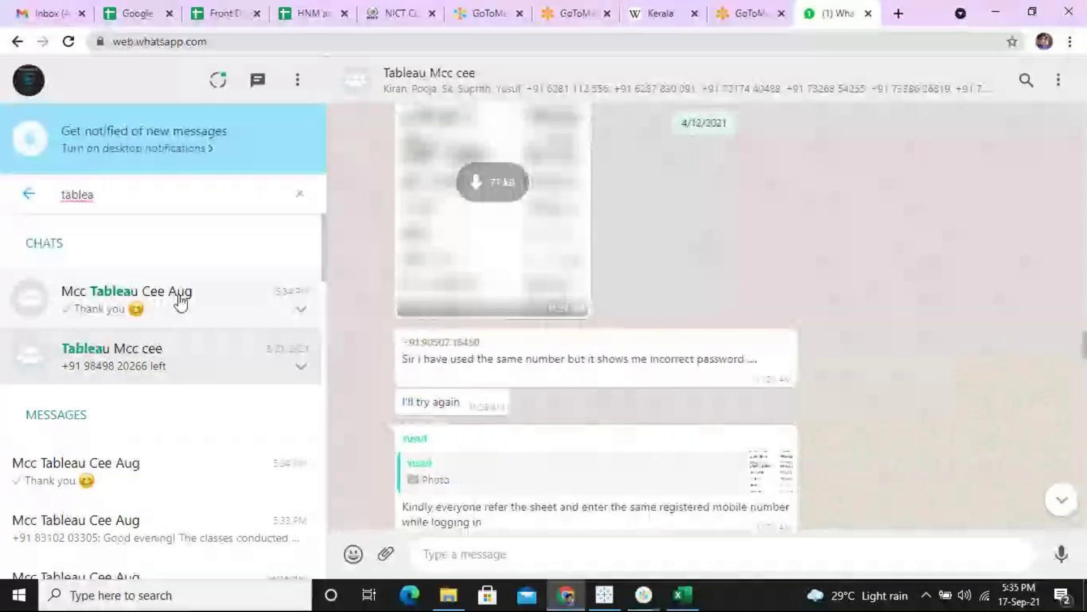
Open the Mcc Tableau Cee Aug group and look through its messages.
left_click(180, 303)
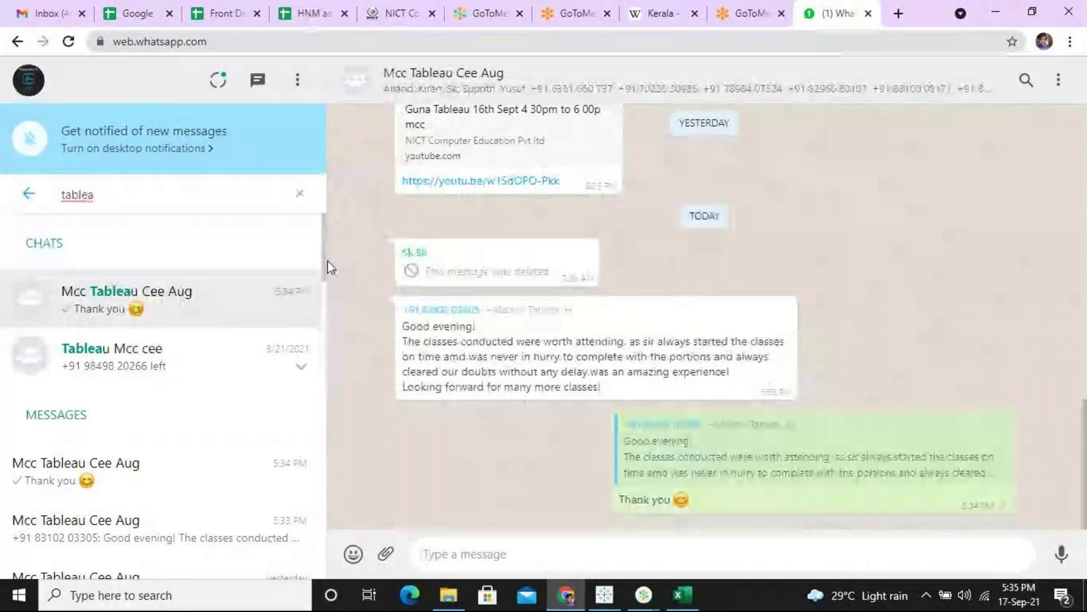
triple_click(327, 261)
scroll(210, 297, "down", 1)
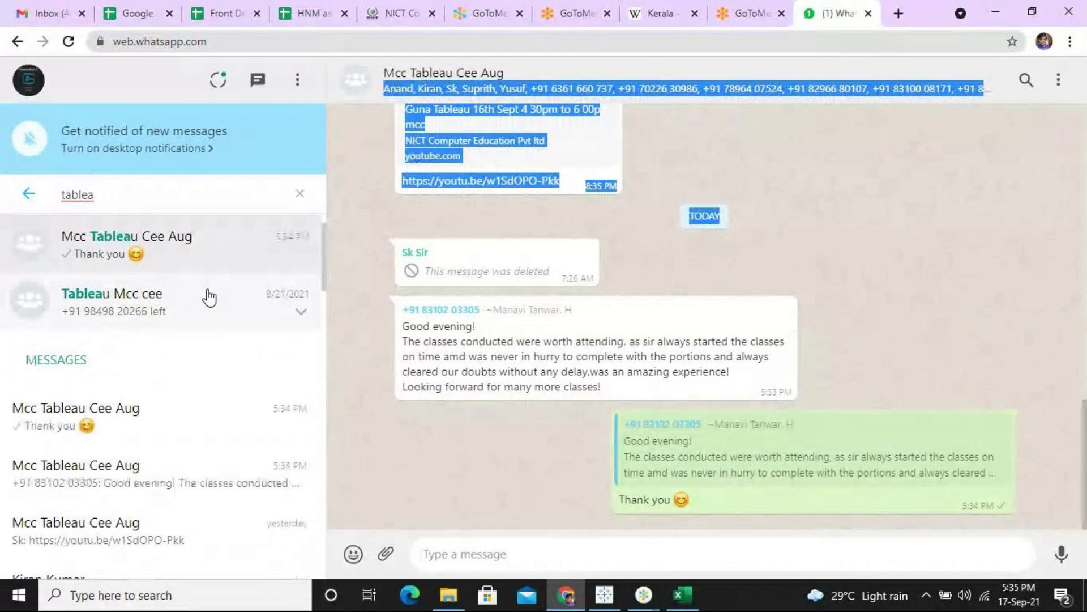
Return to the Tableau Mcc cee group and select the Guna Jio left notice.
left_click(210, 297)
left_click_drag(1085, 401, 1082, 327)
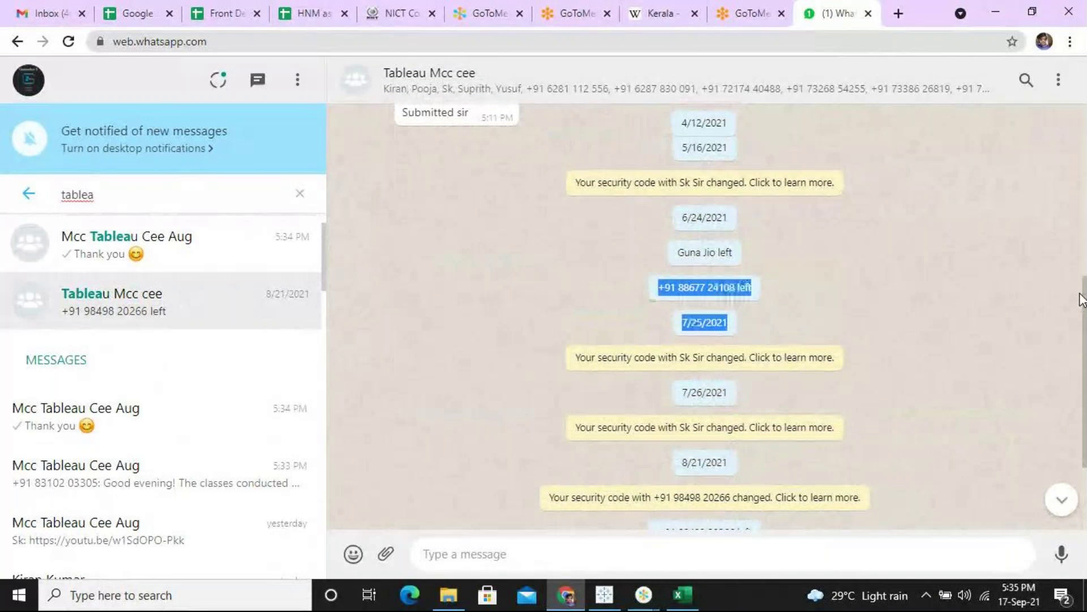
left_click_drag(730, 252, 664, 256)
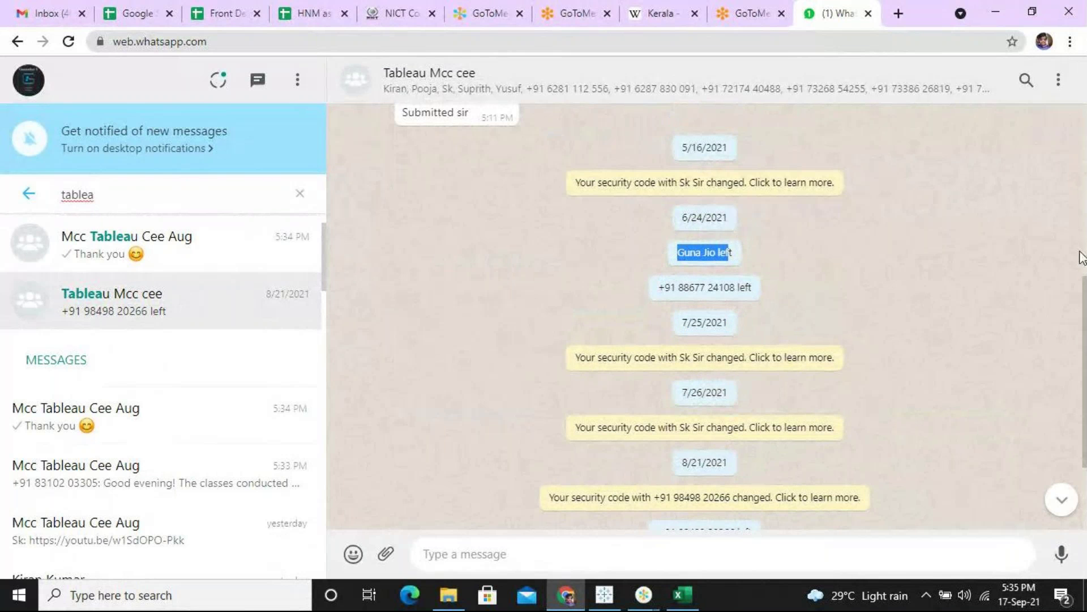
left_click_drag(324, 256, 304, 433)
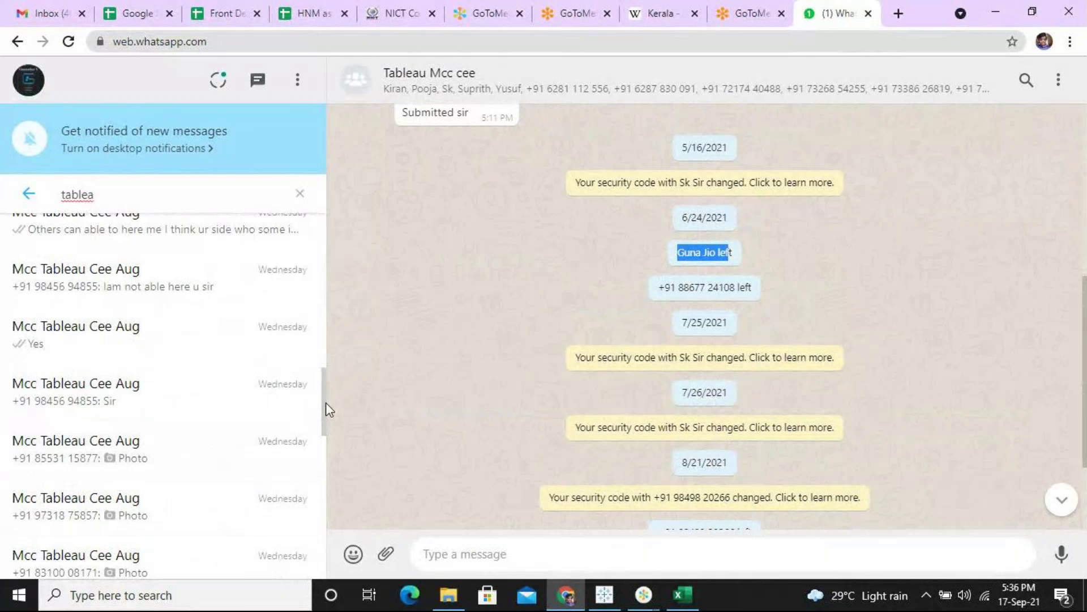
mouse_move(321, 407)
left_mouse_down()
mouse_move(333, 503)
mouse_move(274, 211)
left_mouse_up()
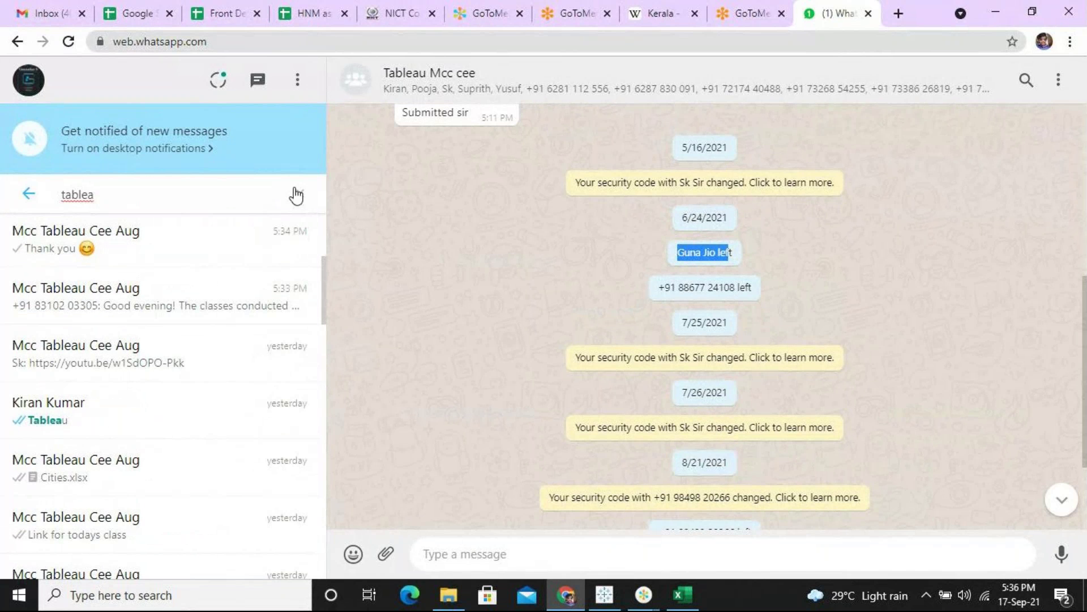
Open and close the Status view, then minimize Chrome to the desktop.
left_click(223, 81)
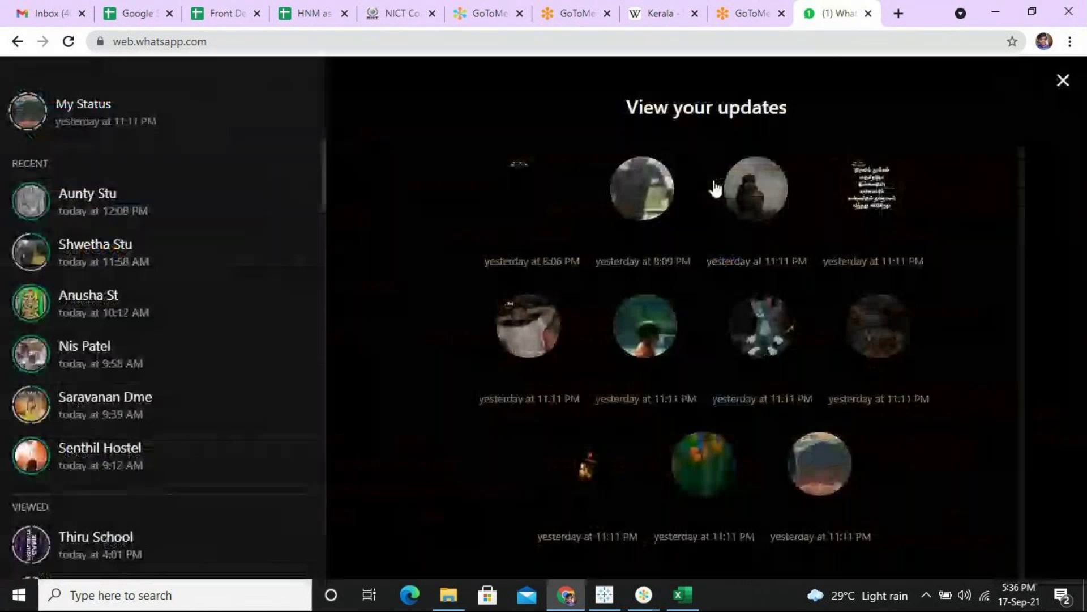
left_click(1063, 79)
left_click(993, 9)
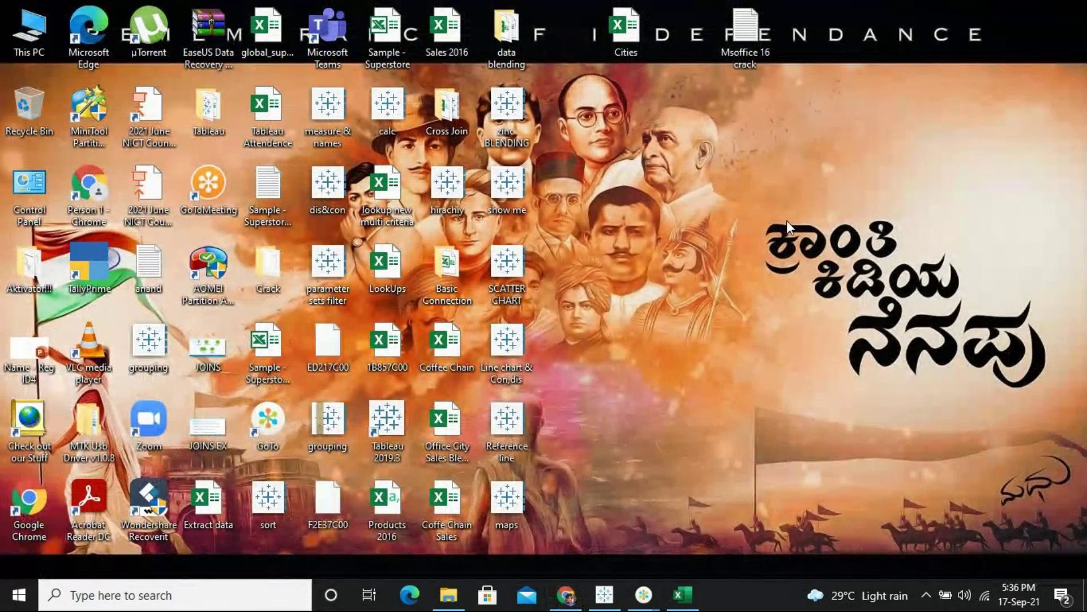
right_click(822, 258)
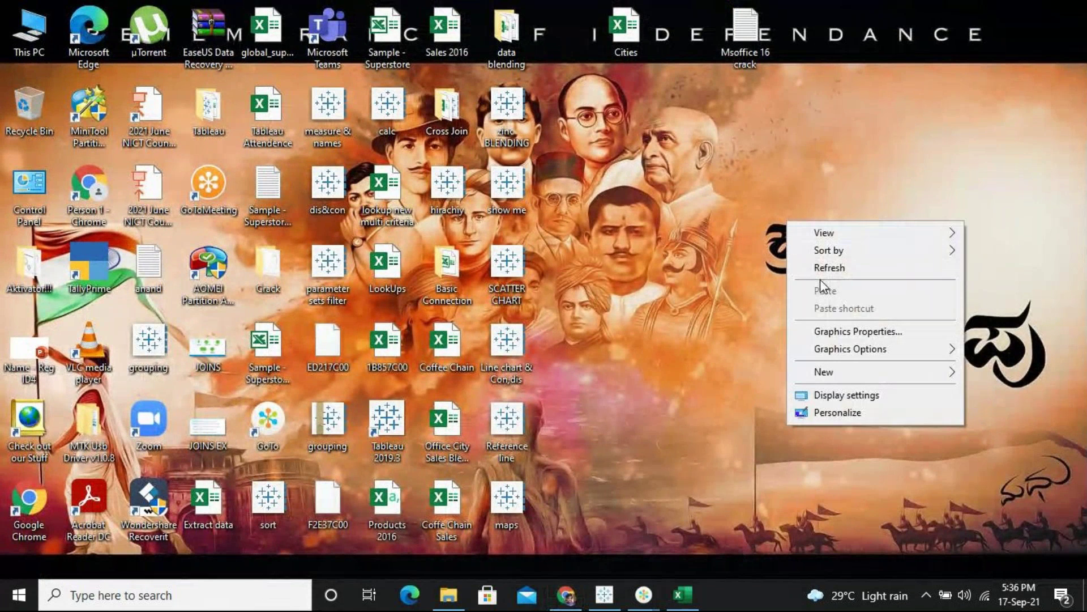
left_click(820, 266)
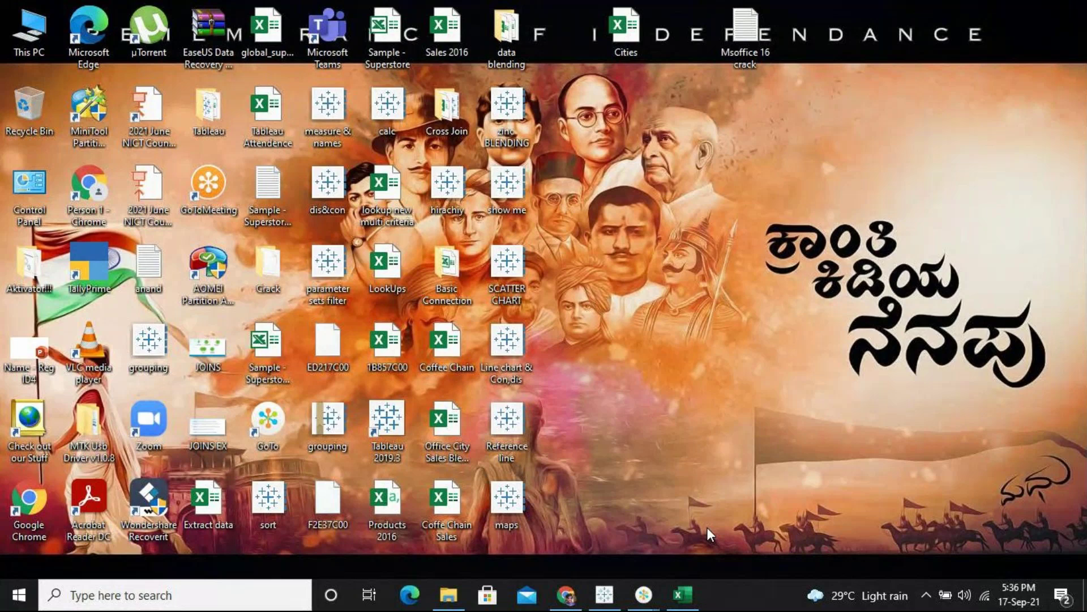
left_click(705, 542)
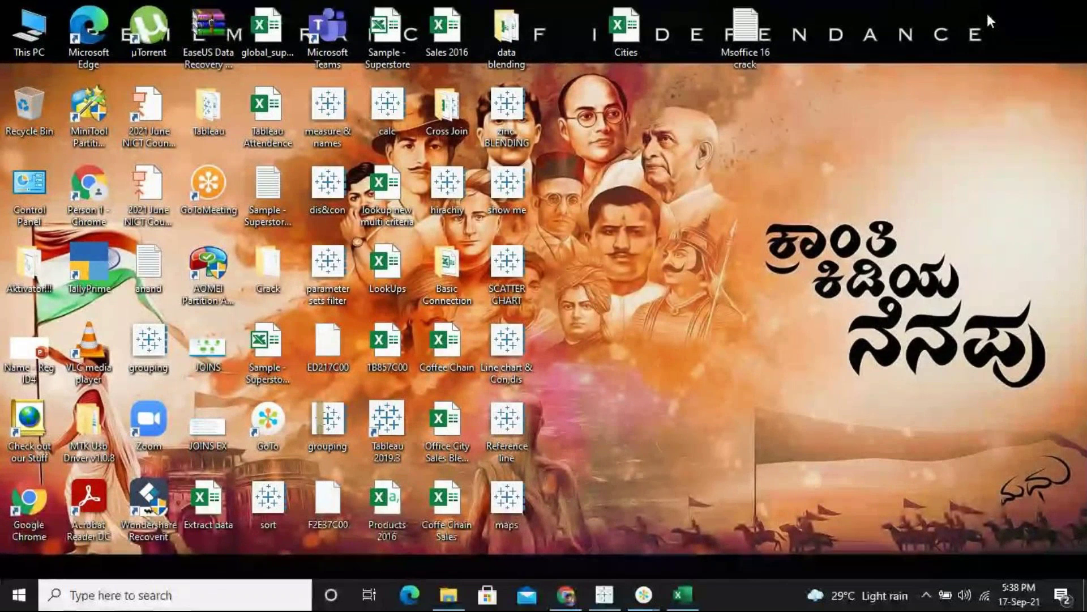
In the Tableau Attendence sheet, enter P for all 18 students in V2:V19 under 17-Sep.
left_click(685, 596)
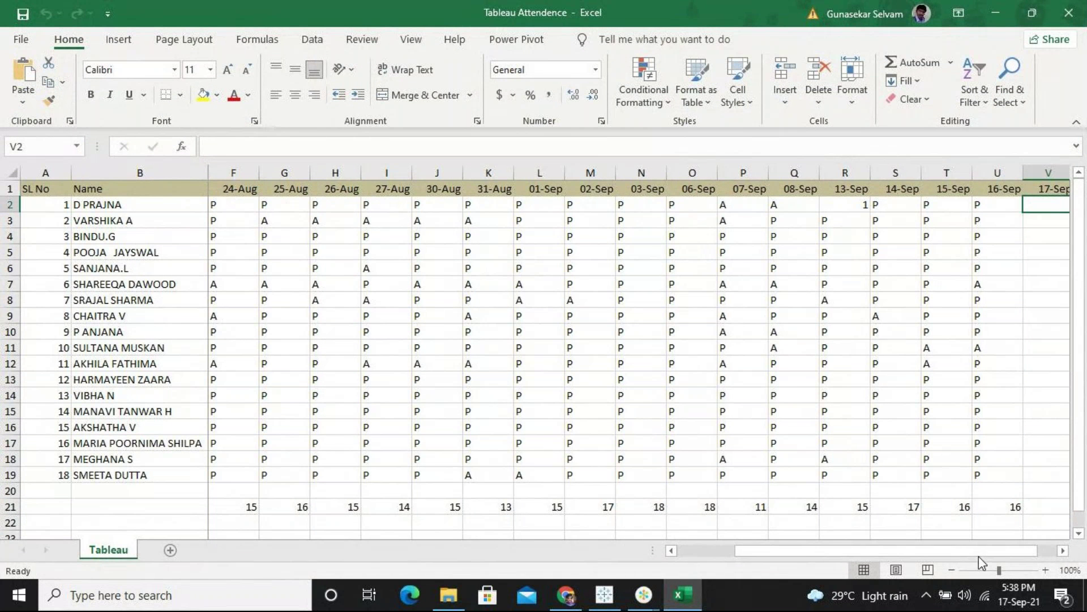
left_click_drag(978, 556, 1008, 552)
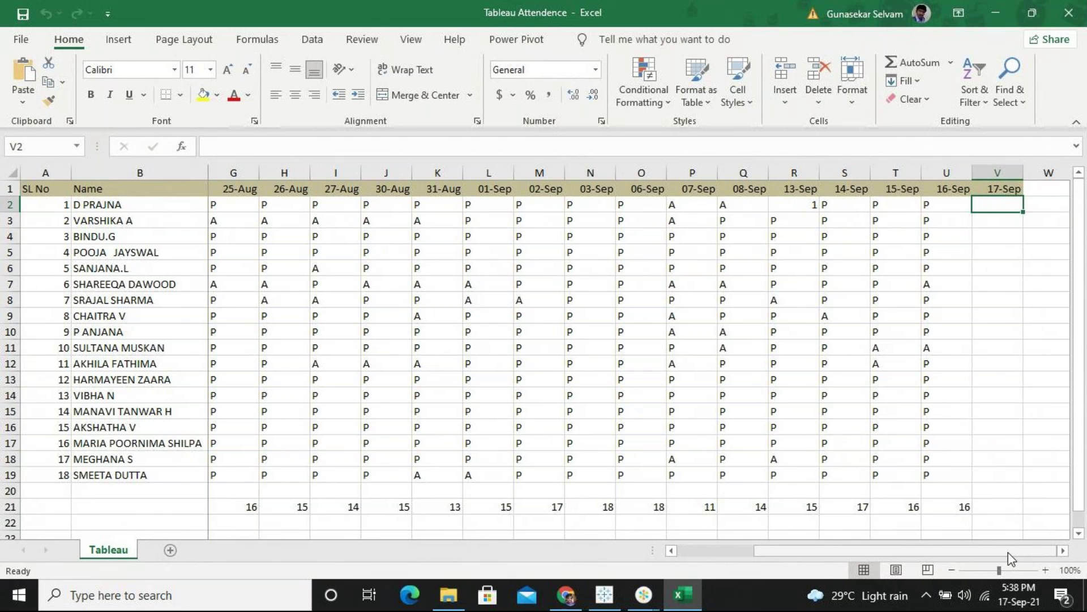
type("p")
key("BackSpace")
type("P")
key("Return")
type("P")
key("Return")
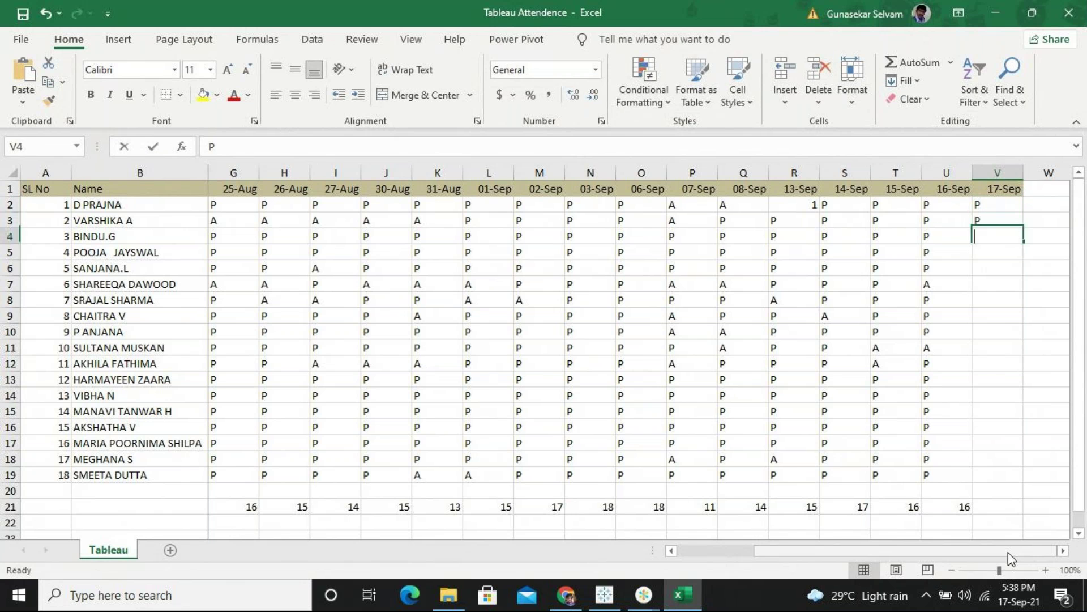
type("P P P P P P P P P P P P P P P P P")
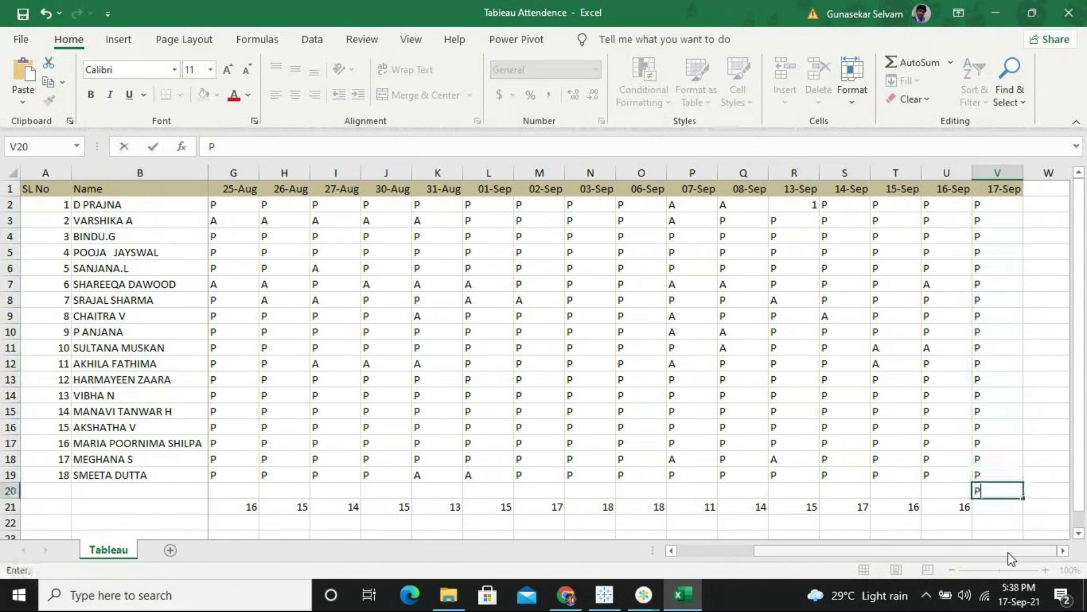
key("BackSpace")
key("Return")
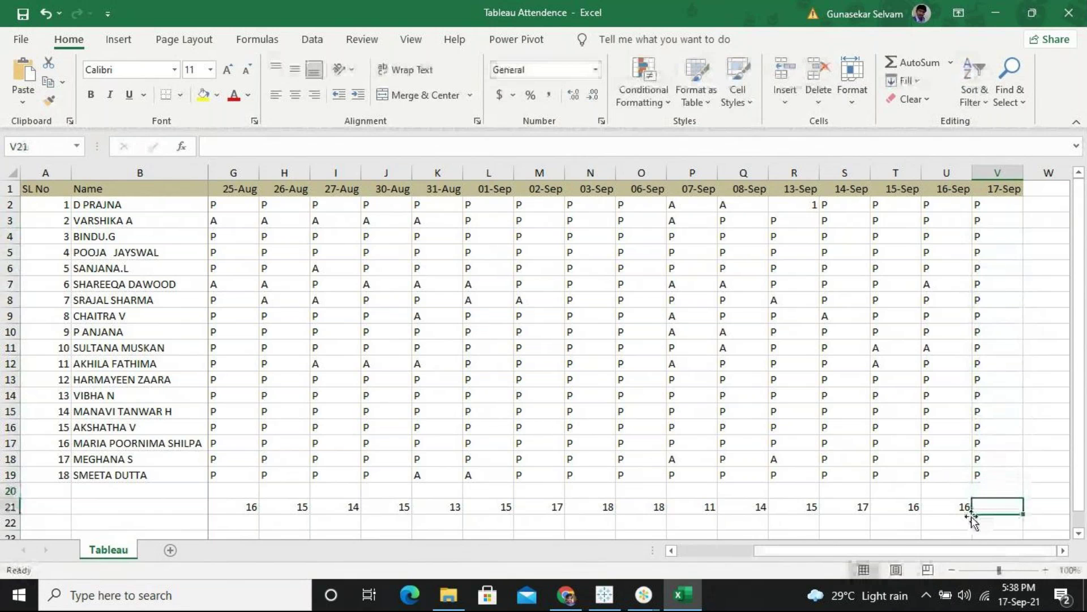
Copy U21's COUNTIF total into V21 and mark the row-3 student absent with A.
left_click(969, 510)
left_click_drag(971, 514, 1002, 512)
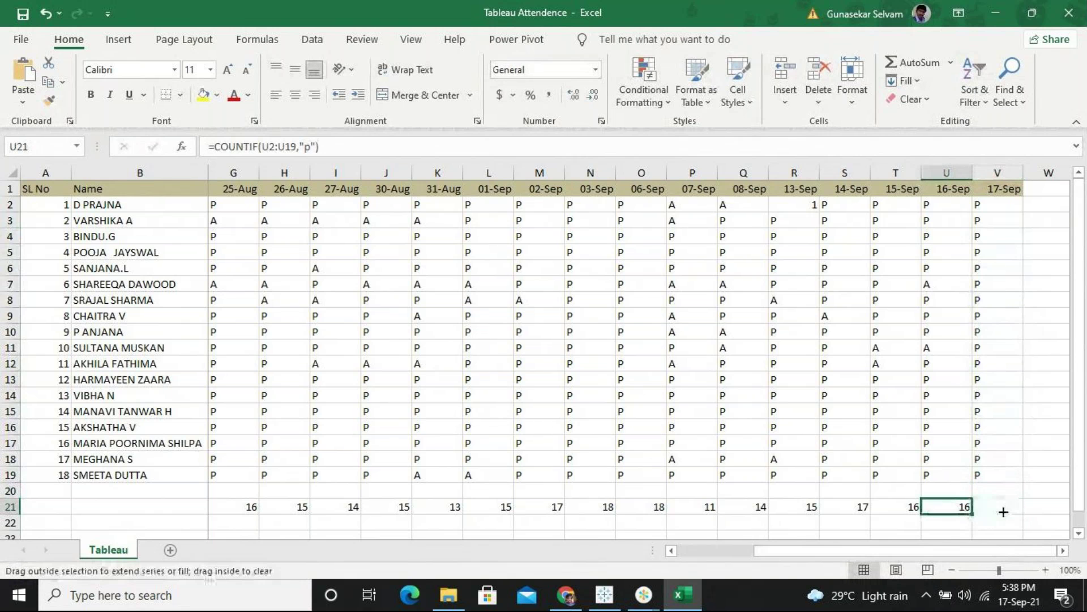
left_click(991, 218)
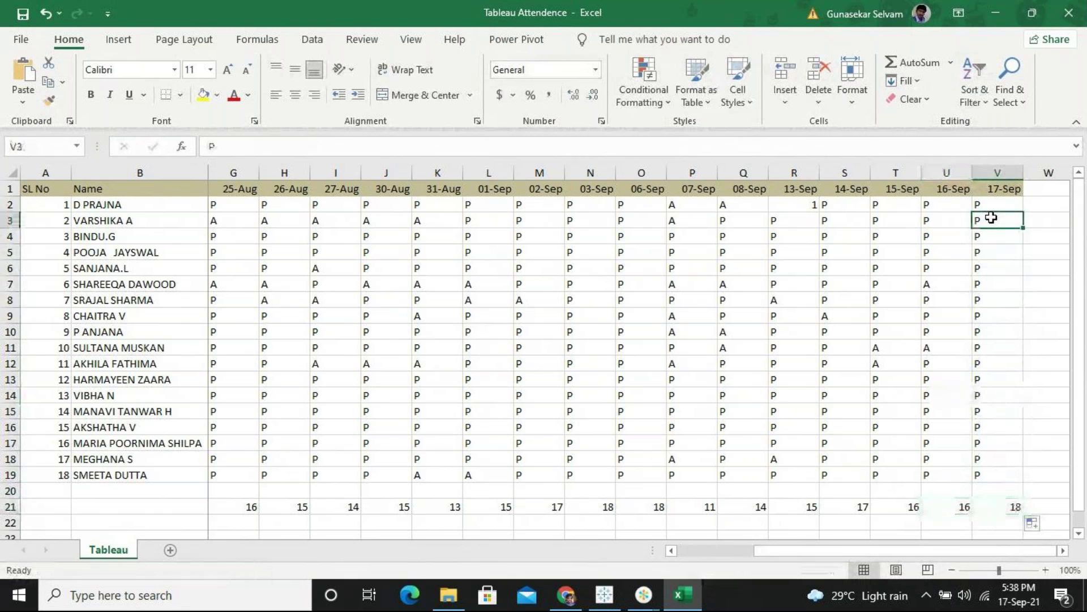
type("A")
key("Return")
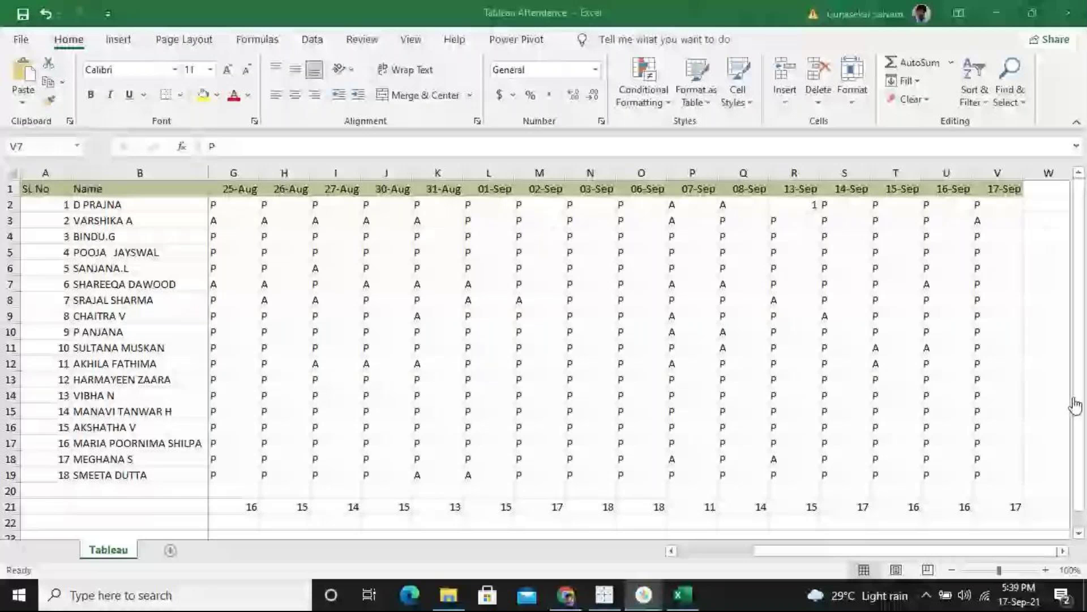
Move the 17-Sep absence to row 7 with A and set row 3 back to P.
type("A")
key("Return")
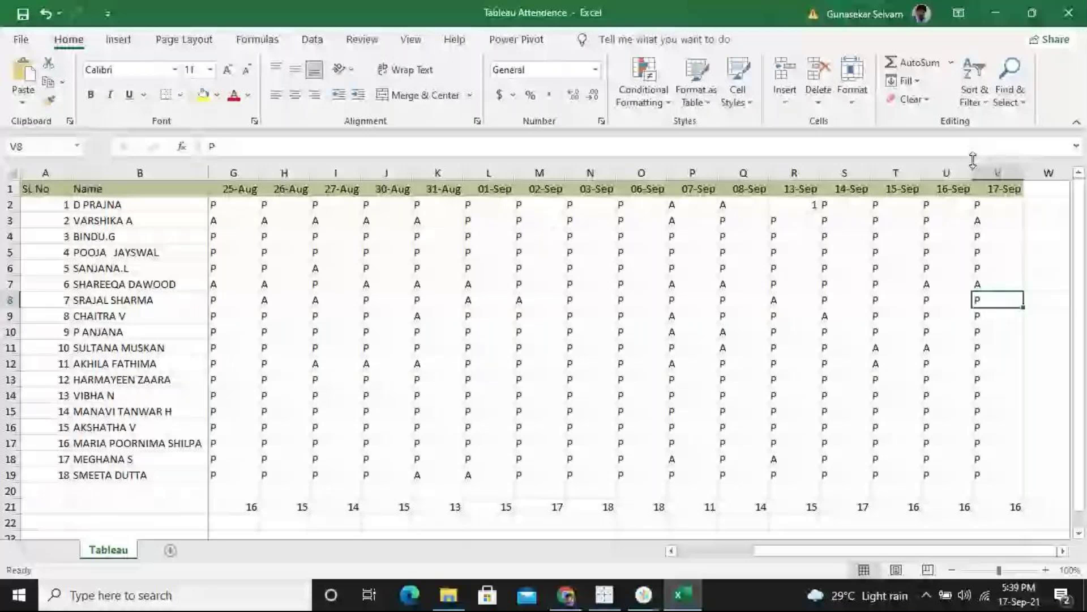
left_click(980, 221)
type("P")
key("Return")
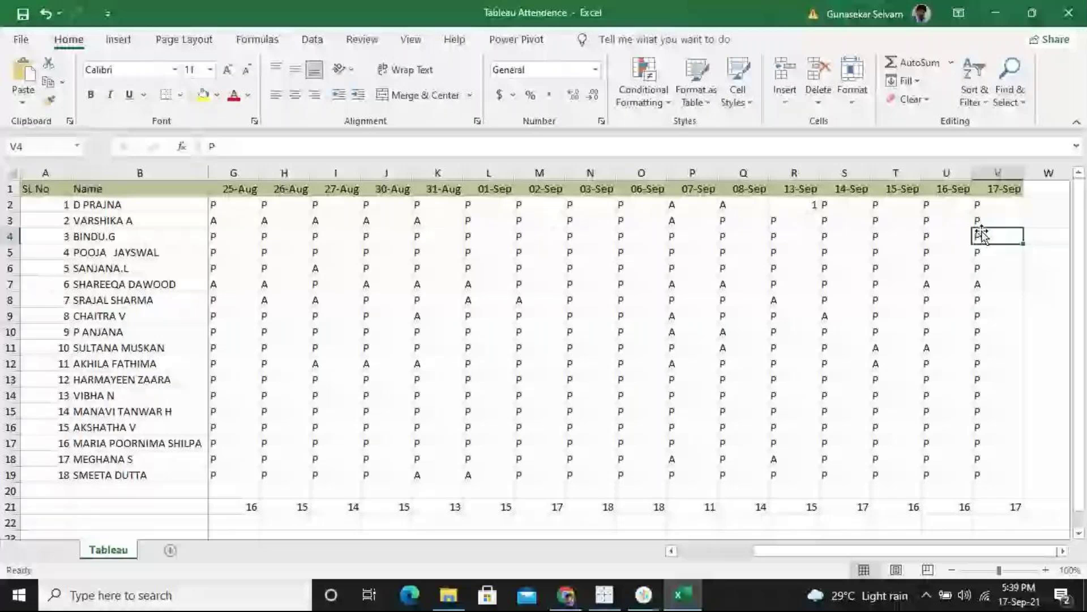
left_click(994, 279)
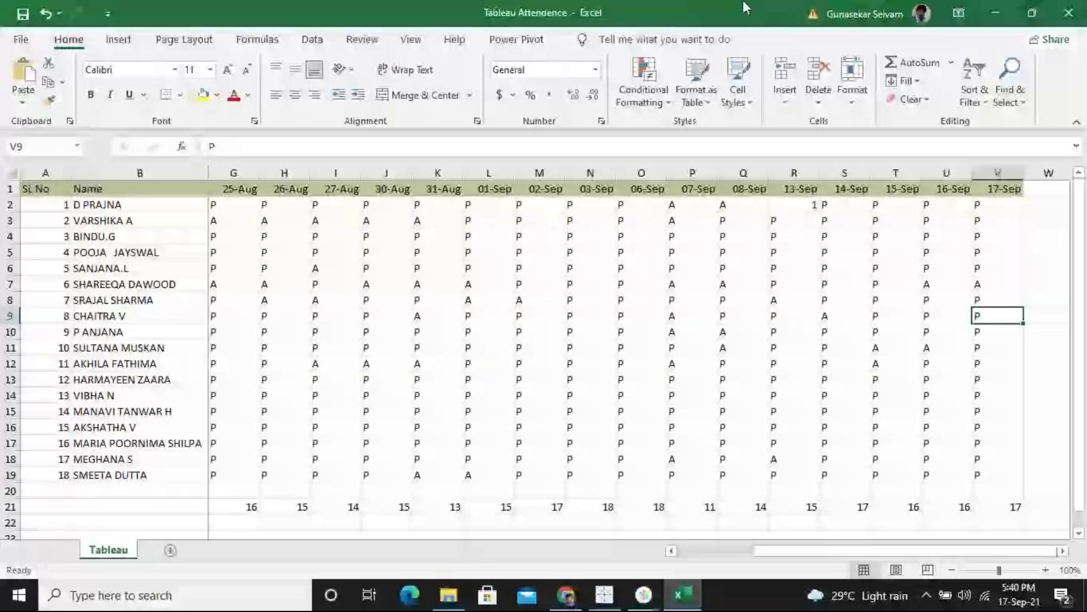
double_click(745, 8)
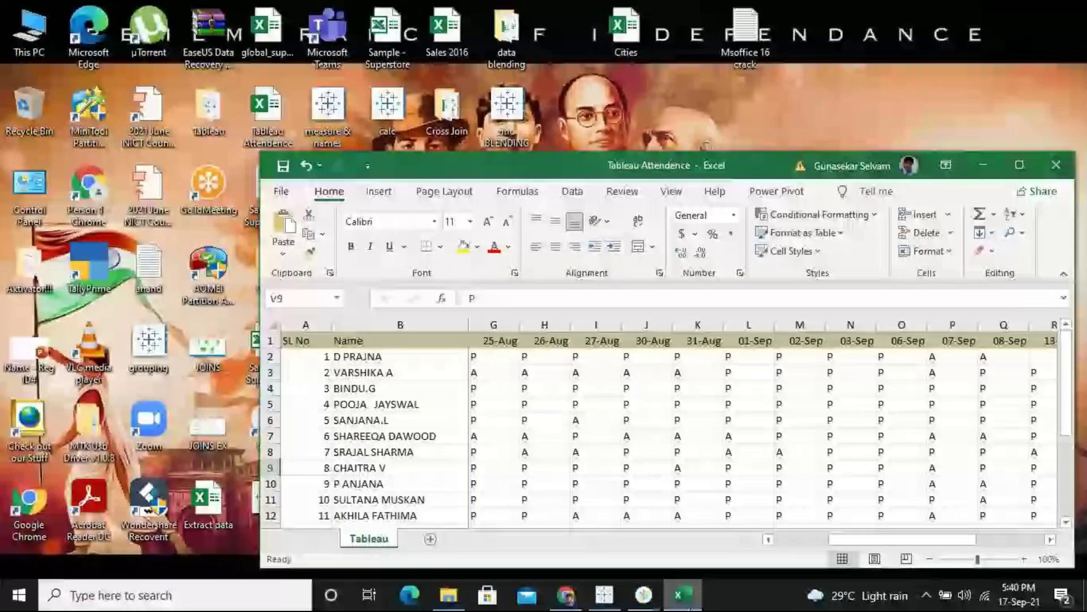
key("super+Up")
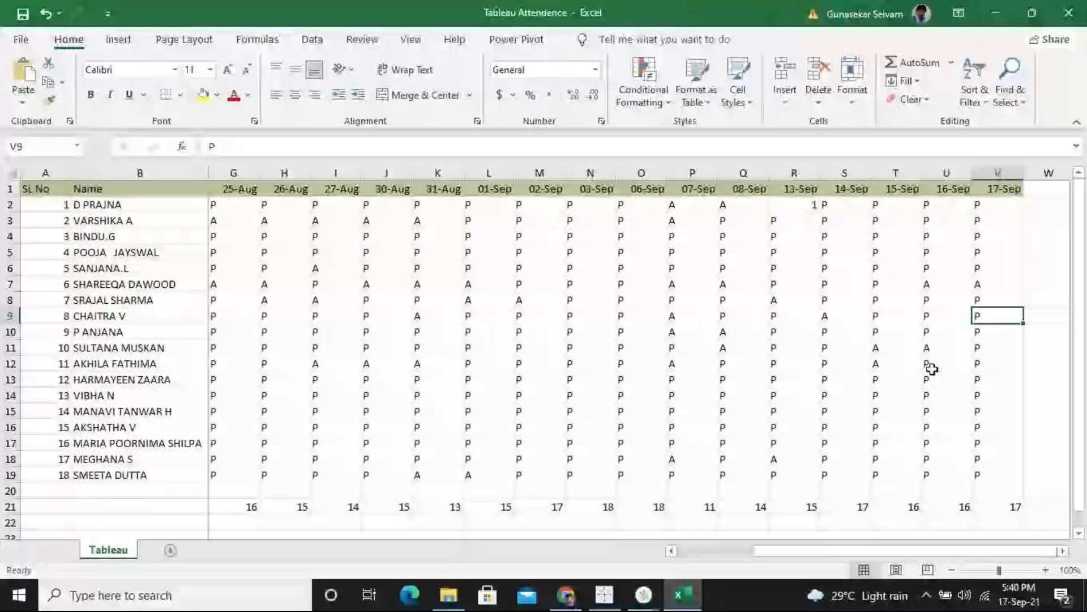
Check the 17-Sep marks for rows 13–18, then save and close the workbook.
left_click(179, 377)
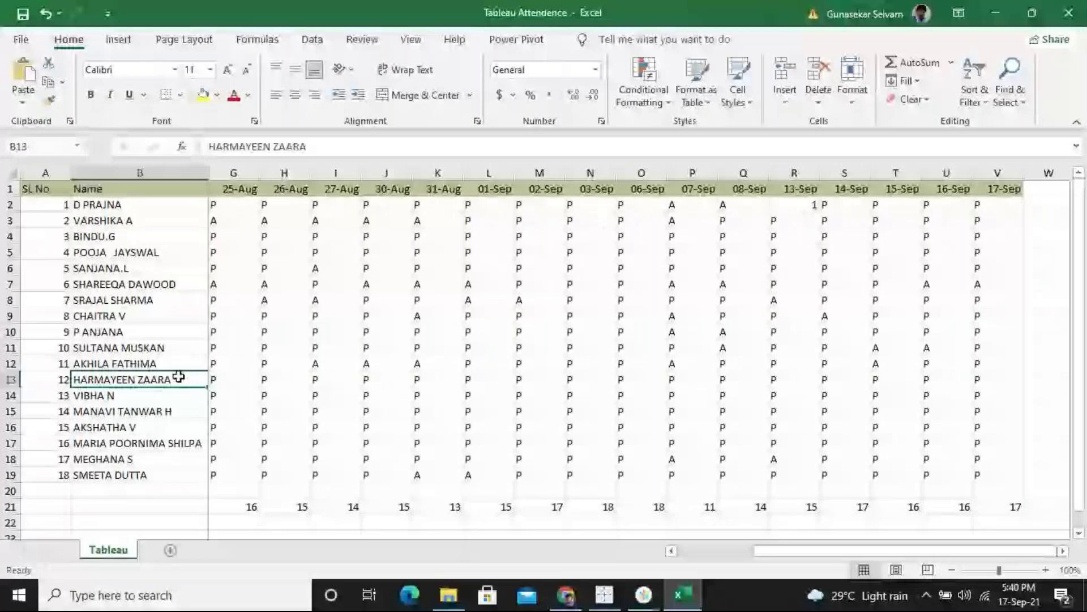
left_click(167, 396)
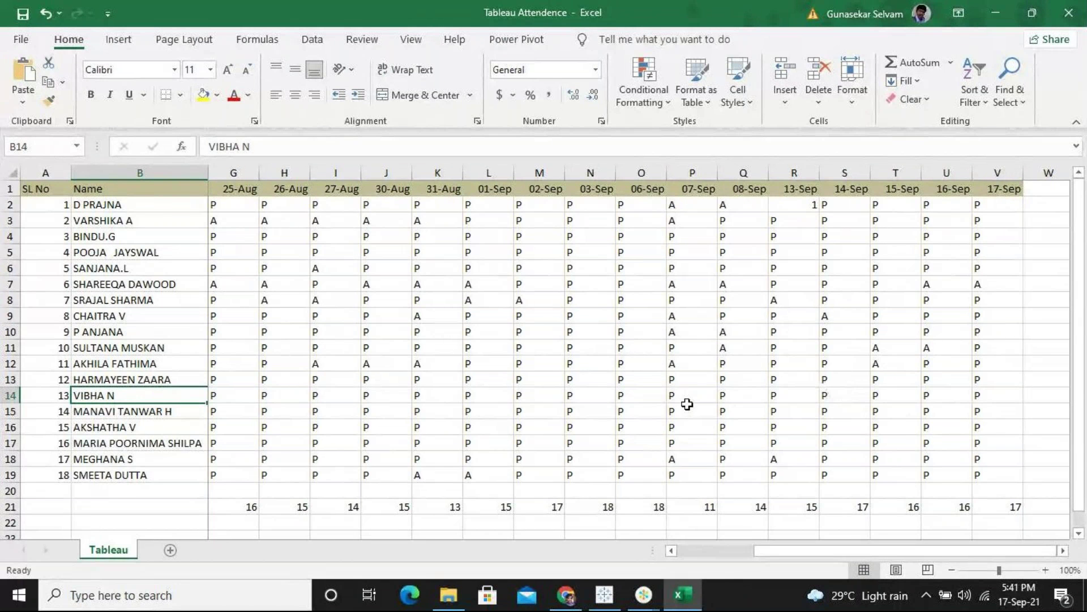
left_click(994, 429)
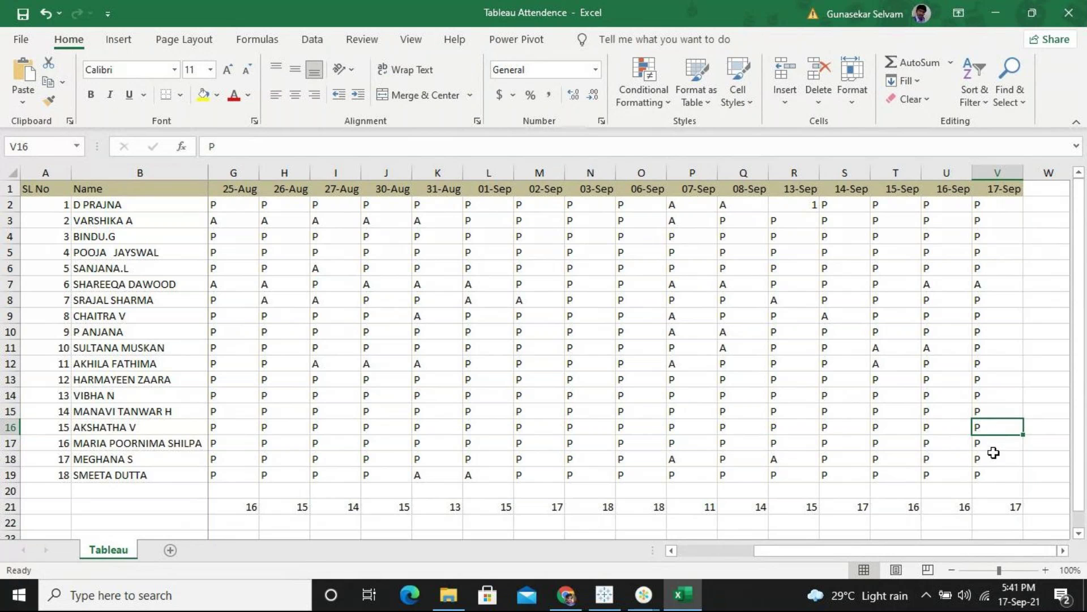
left_click(992, 453)
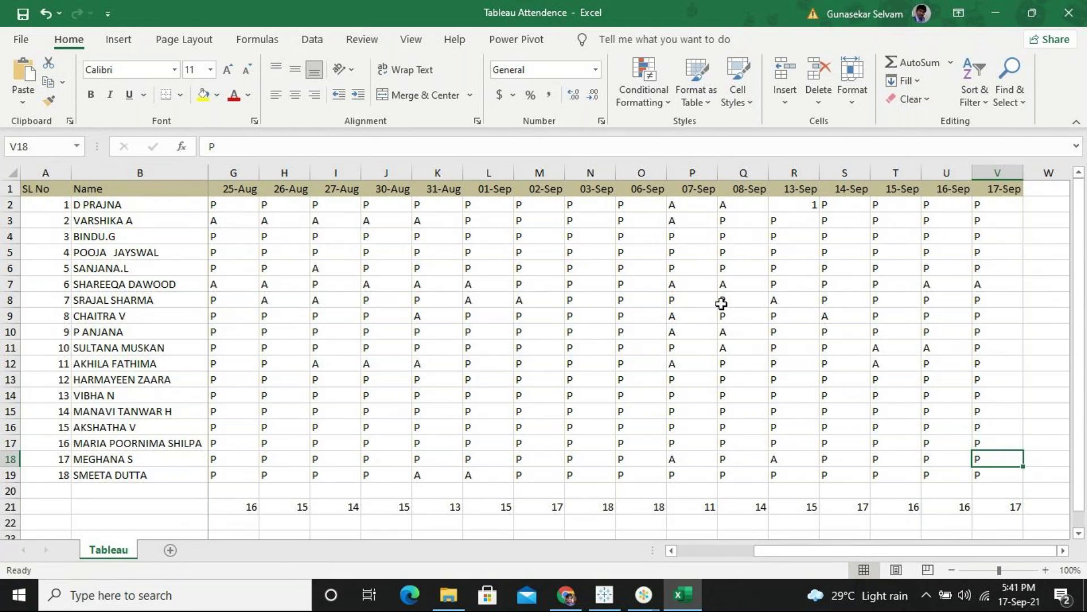
left_click(23, 14)
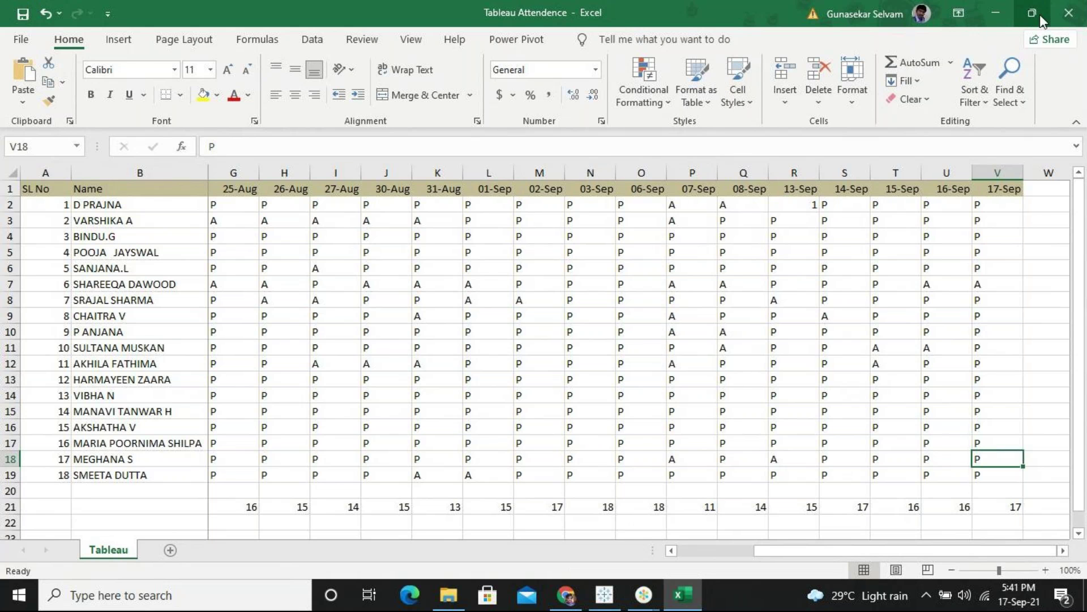
left_click(1066, 14)
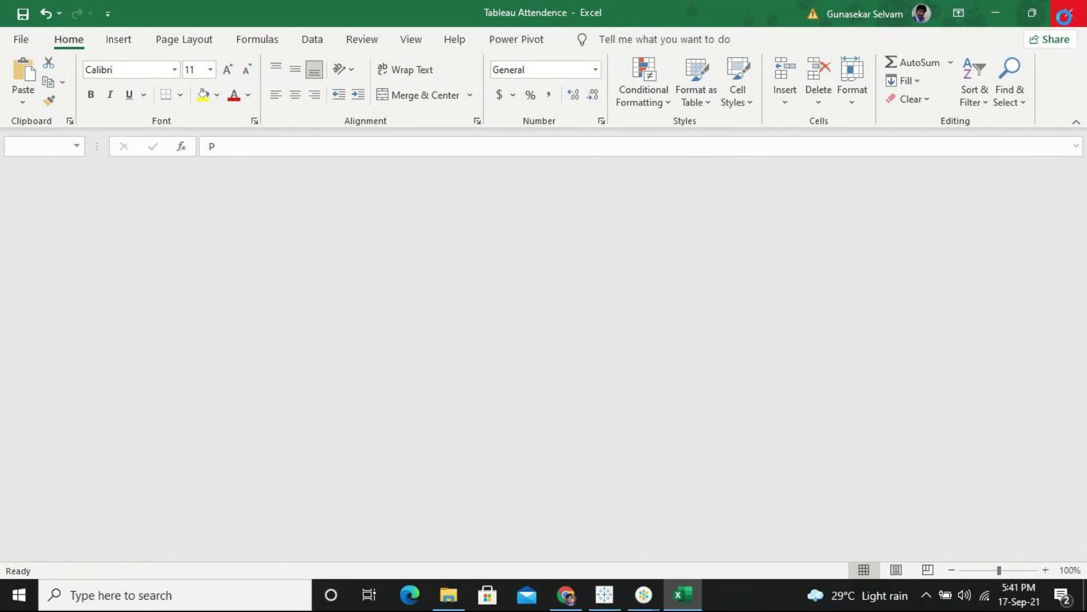